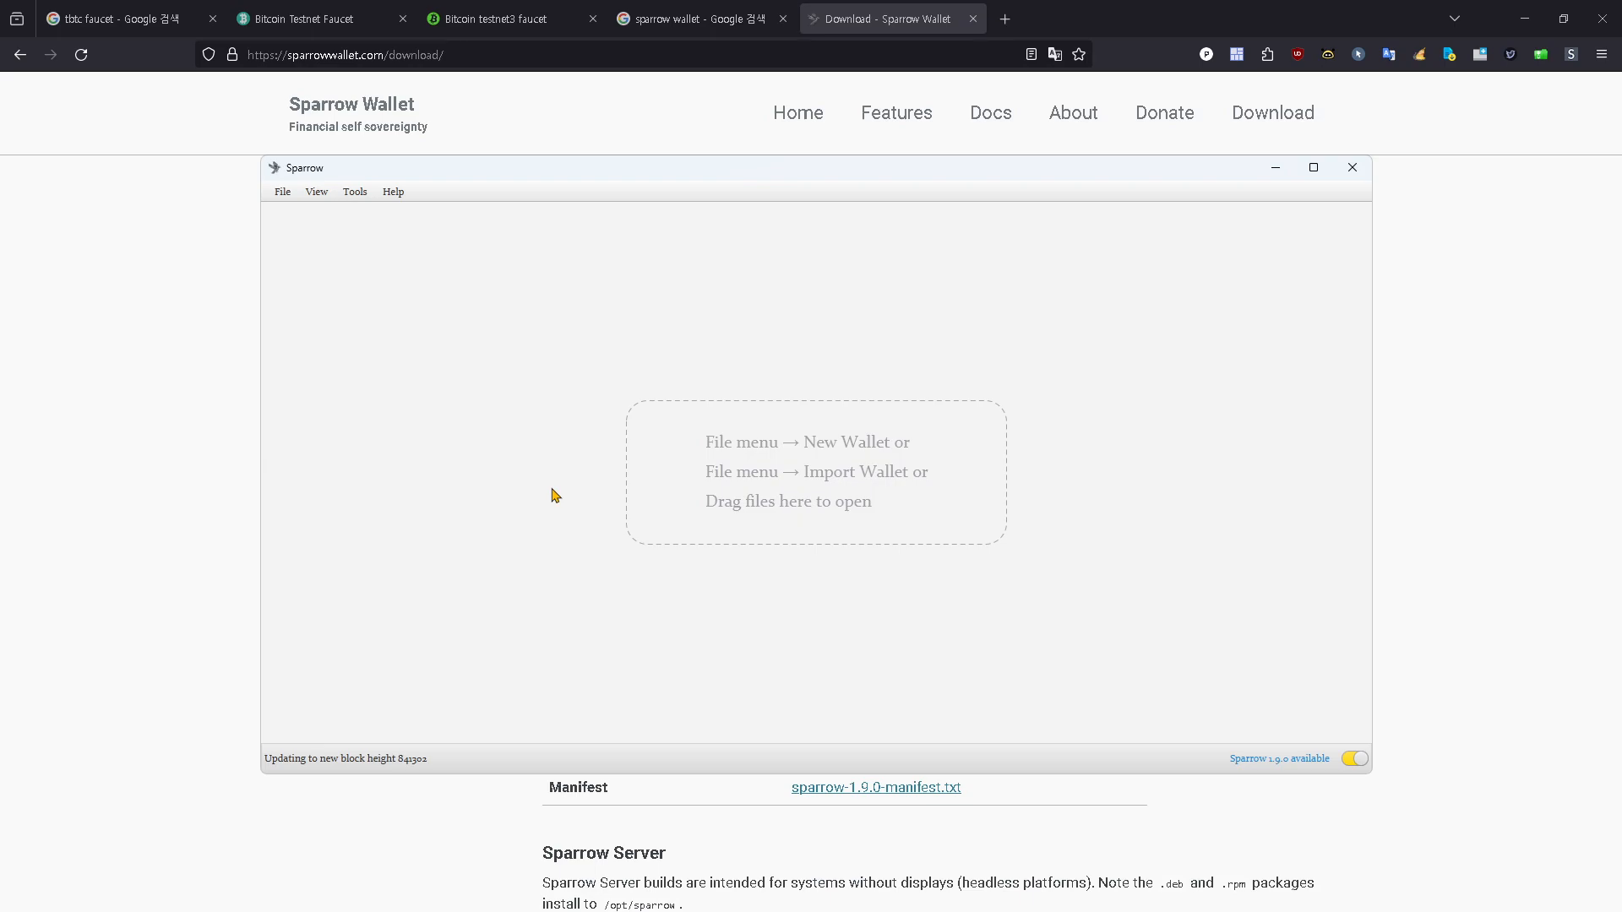
# Step: Check the installed Sparrow version in its About information, and close that information
pyautogui.click(197, 361)
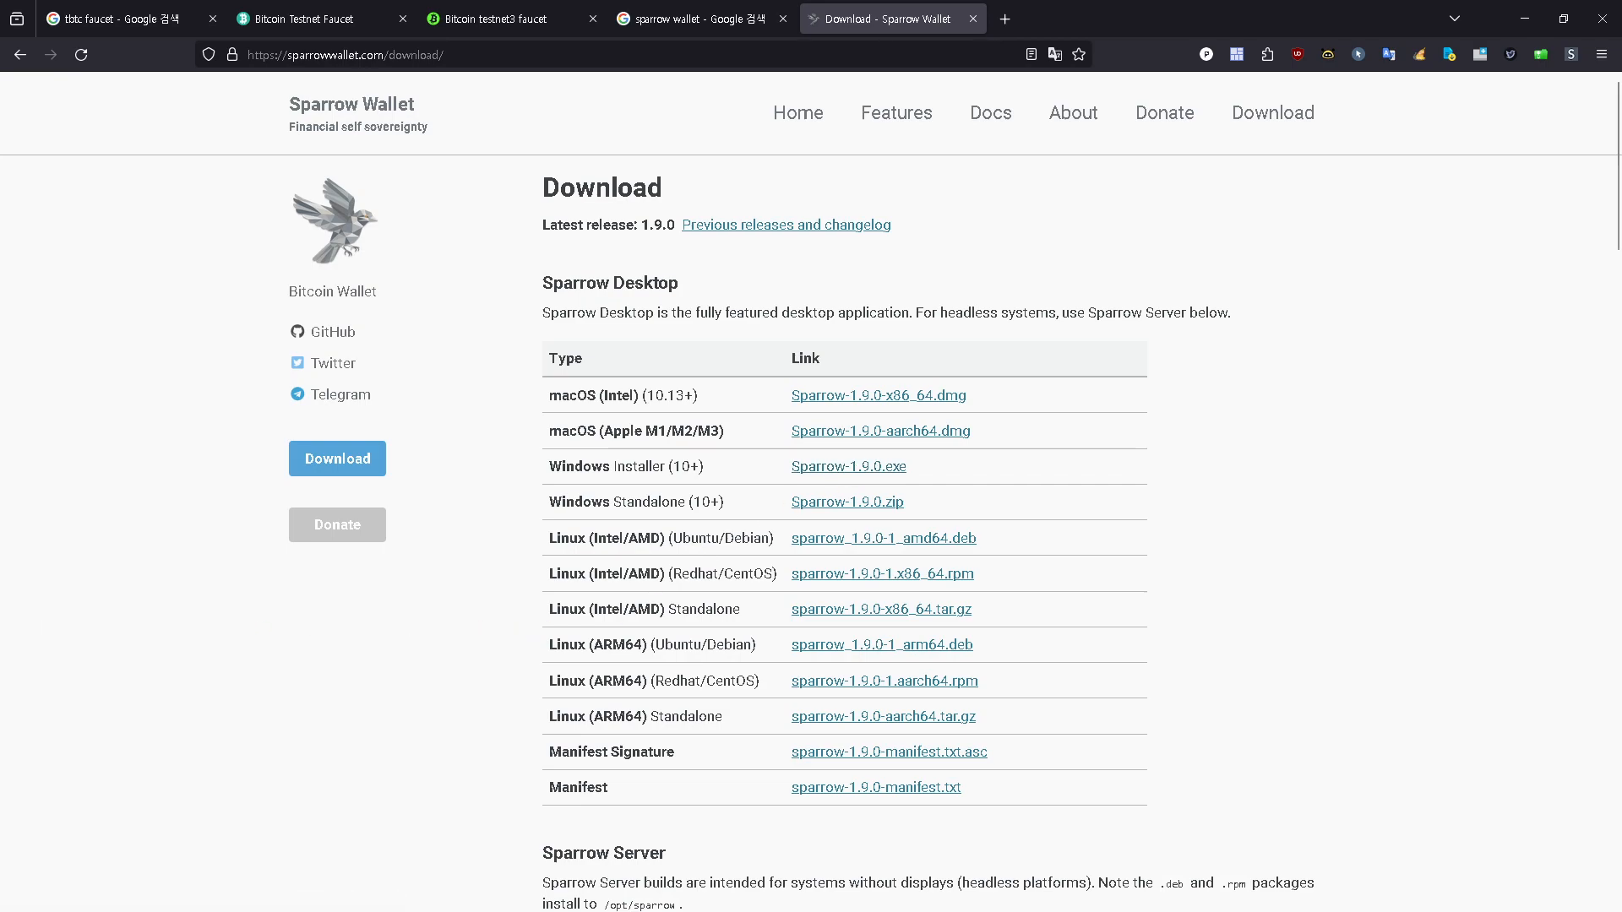
pyautogui.click(393, 192)
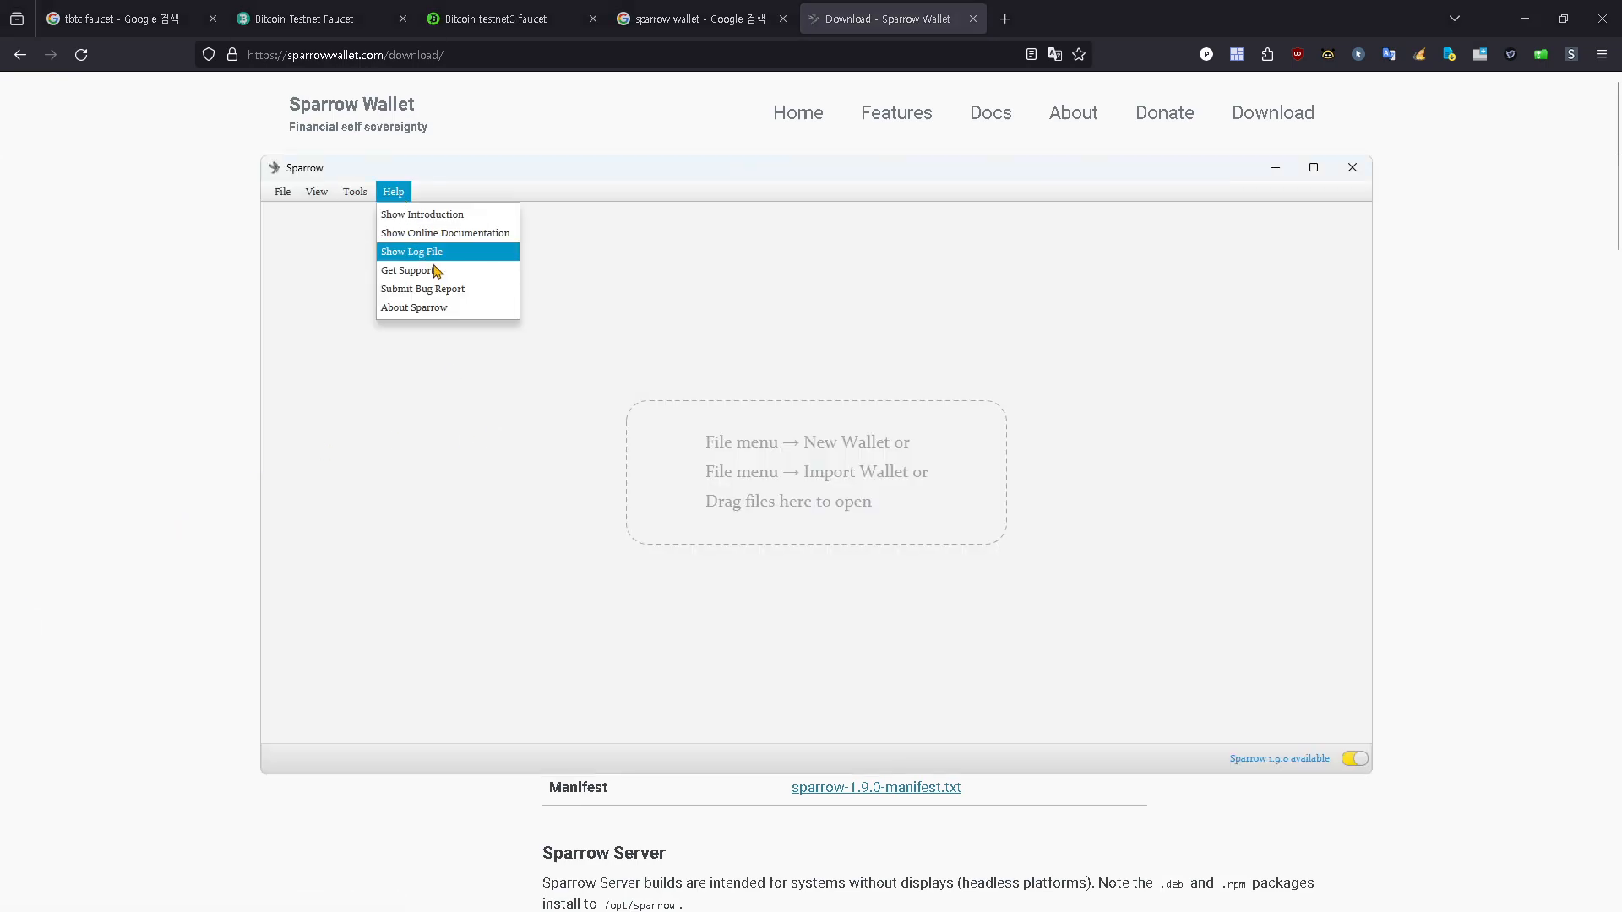
pyautogui.click(432, 308)
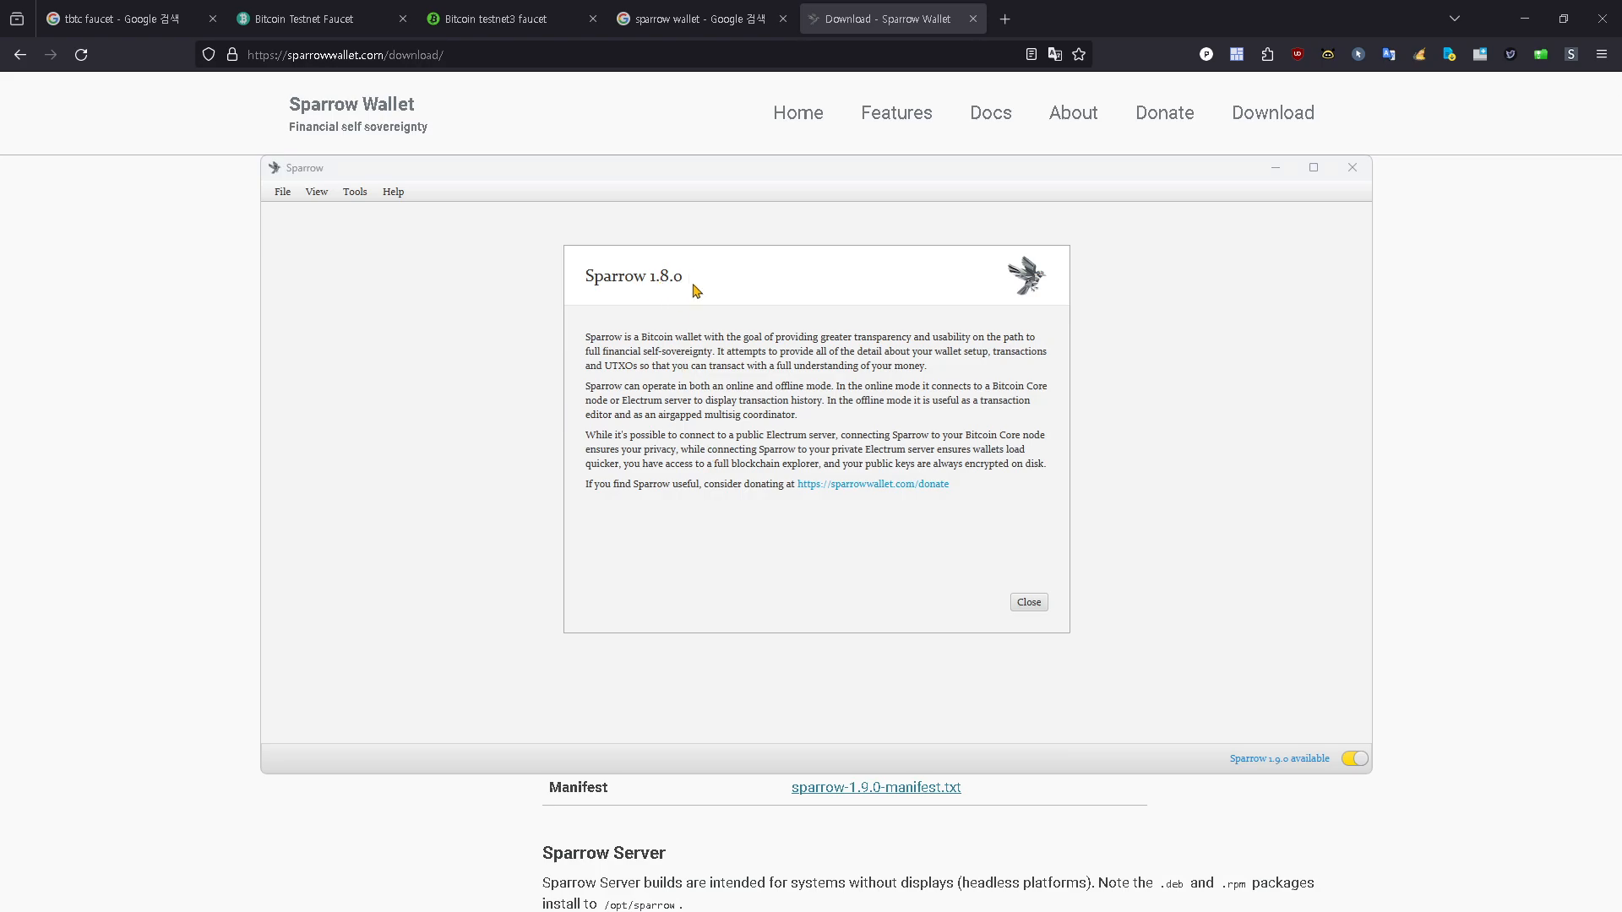
pyautogui.click(1029, 603)
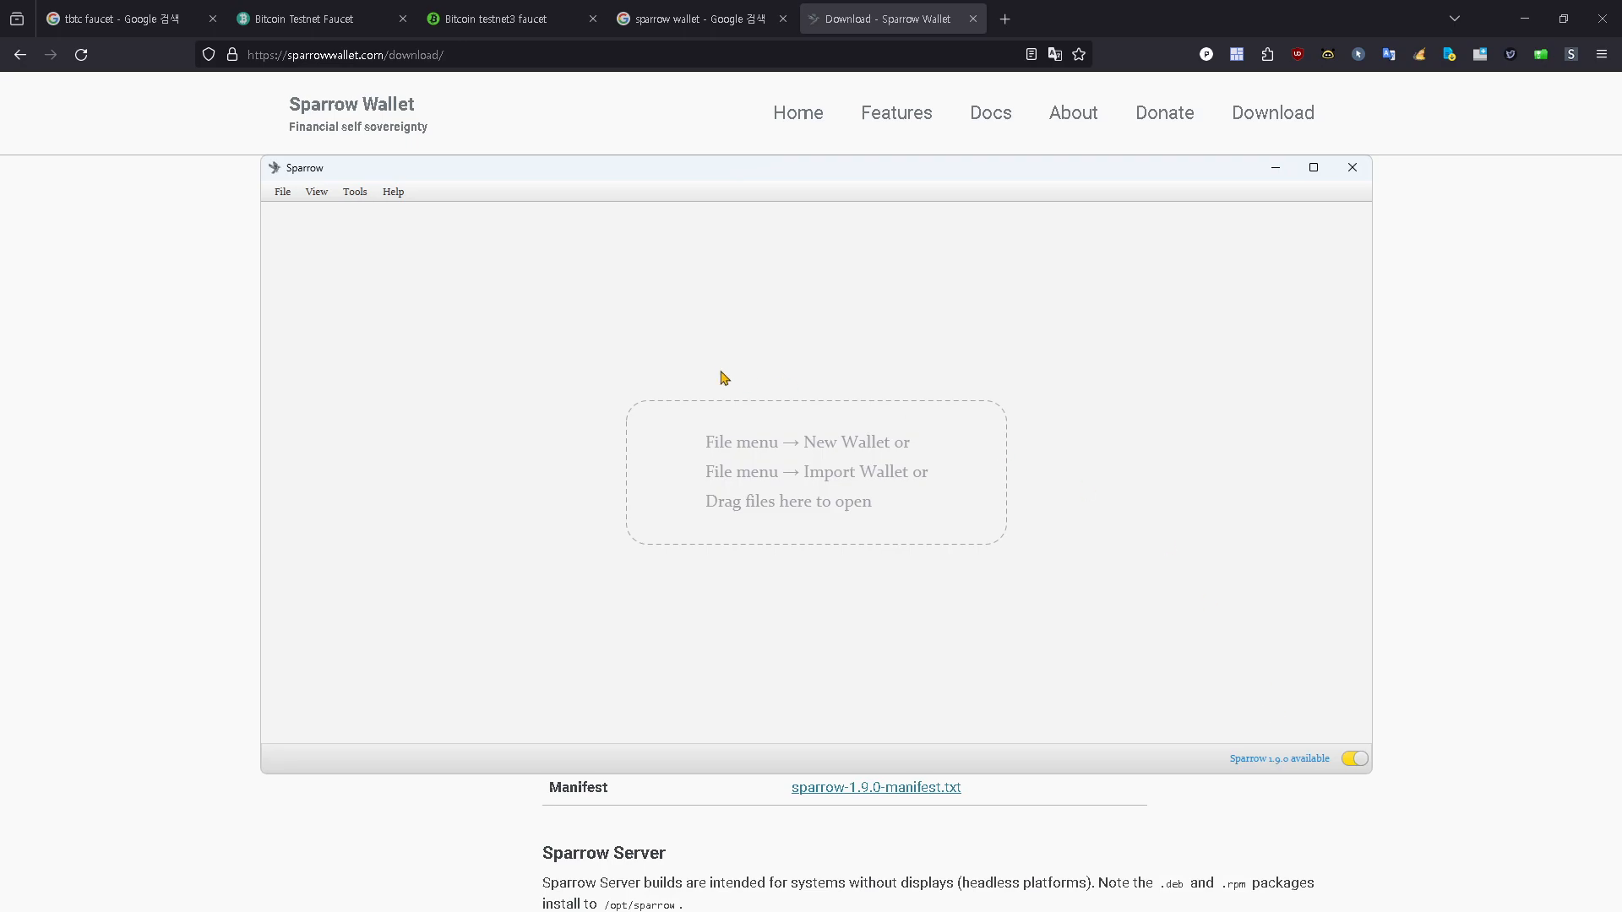
# Step: View the server connection preferences, and toggle the server connection from the main wallet window
pyautogui.click(282, 192)
pyautogui.click(321, 331)
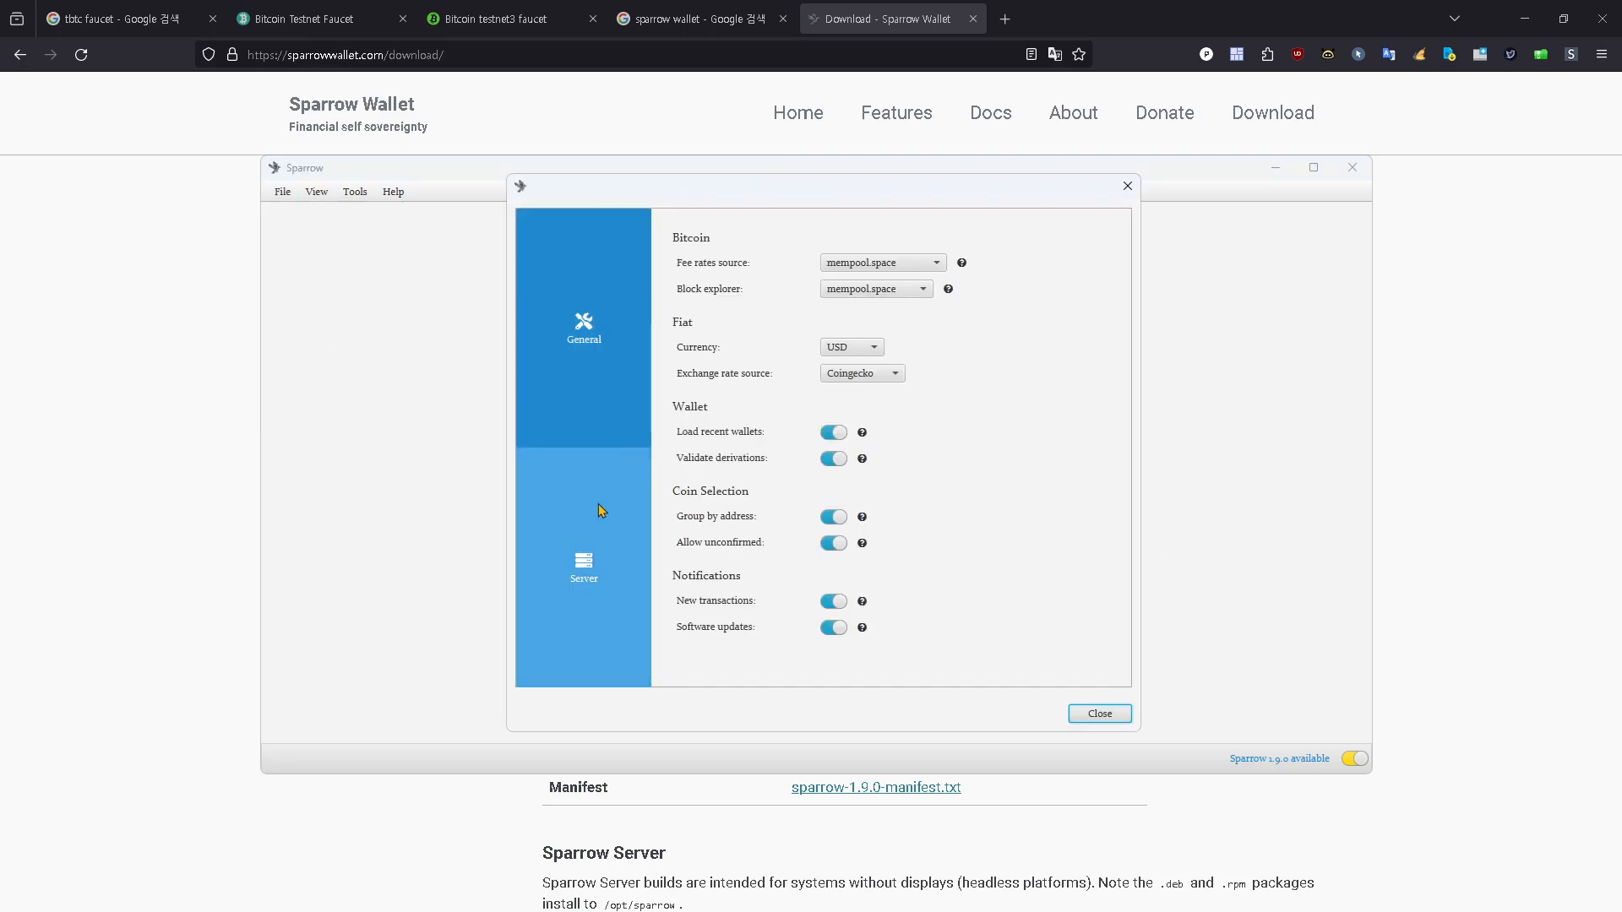
pyautogui.click(594, 574)
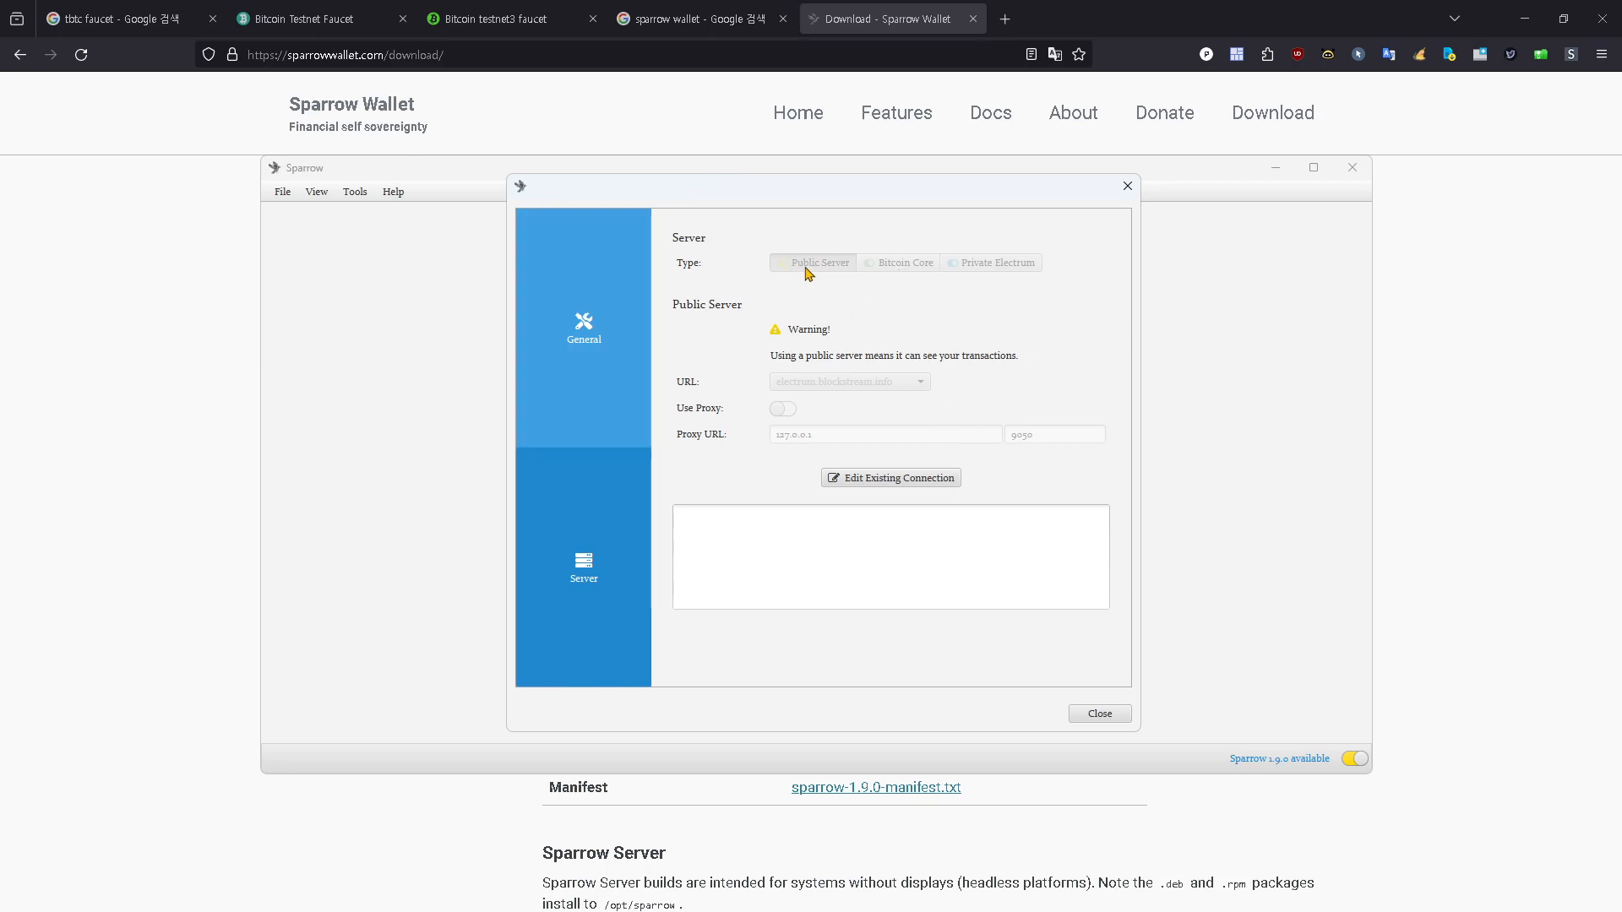
pyautogui.click(1097, 714)
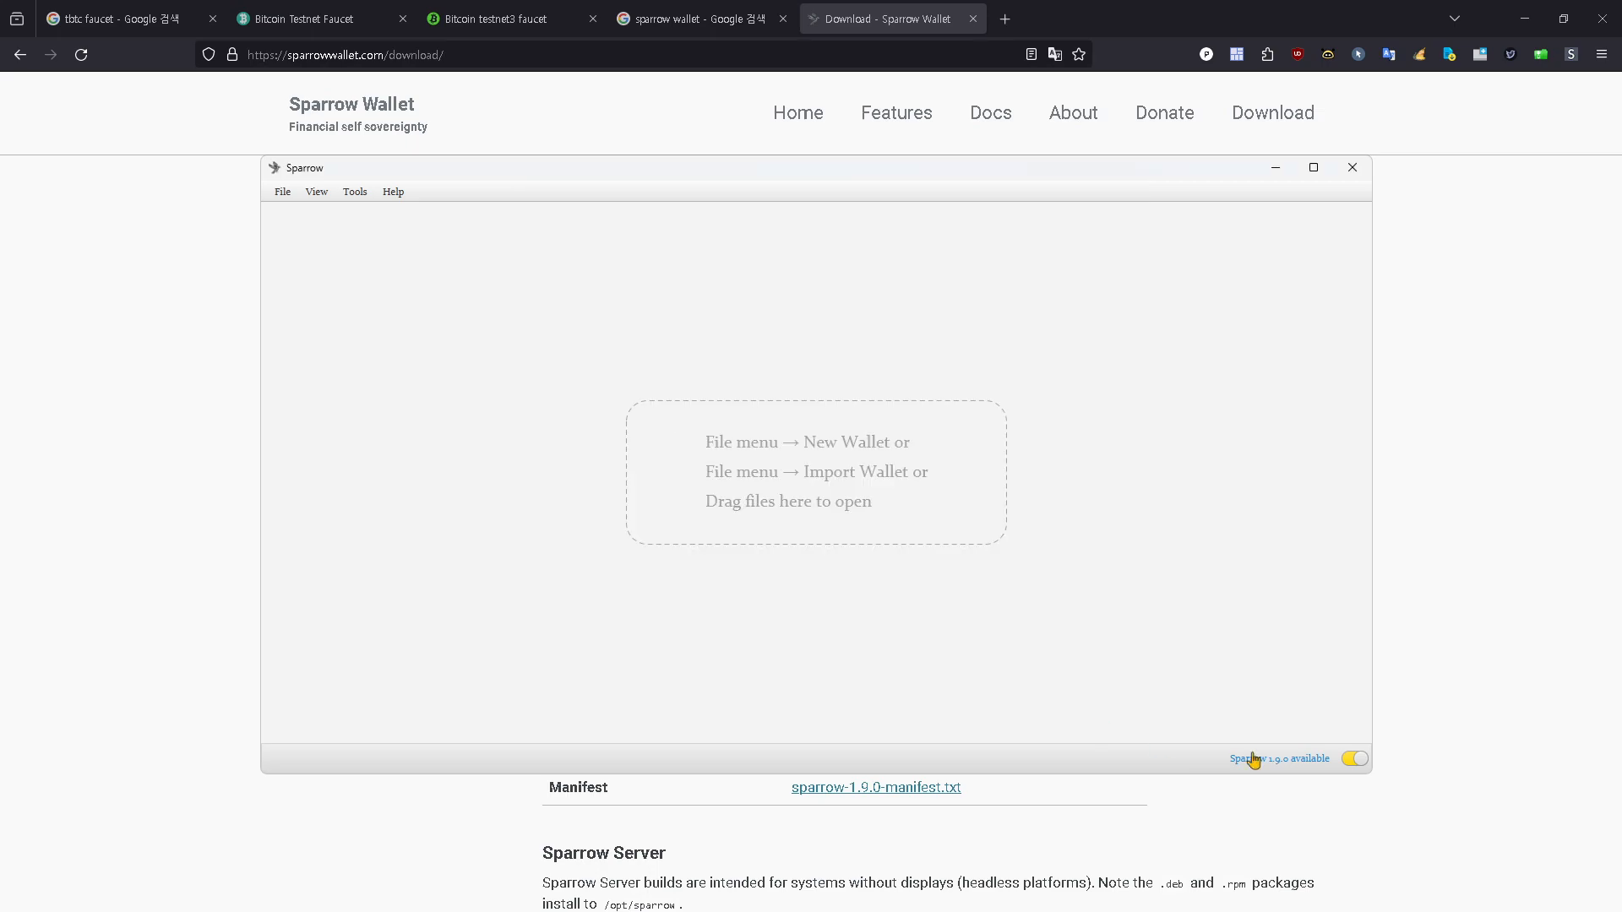
pyautogui.click(1354, 760)
pyautogui.click(1354, 761)
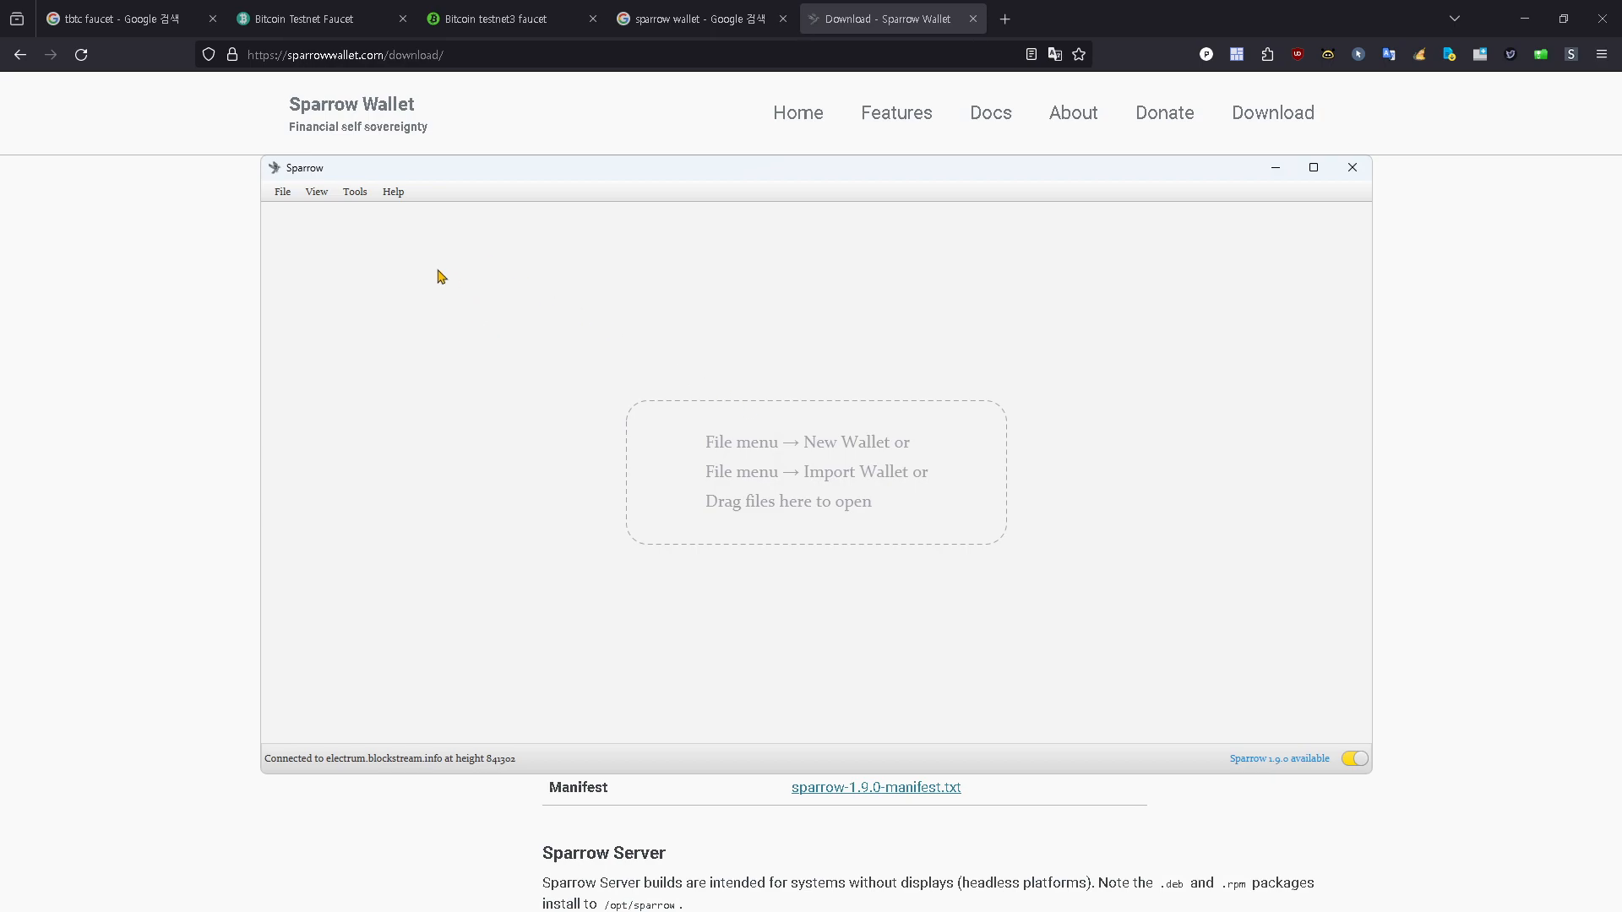
# Step: Restart Sparrow in Testnet and minimize the browser window
pyautogui.click(366, 197)
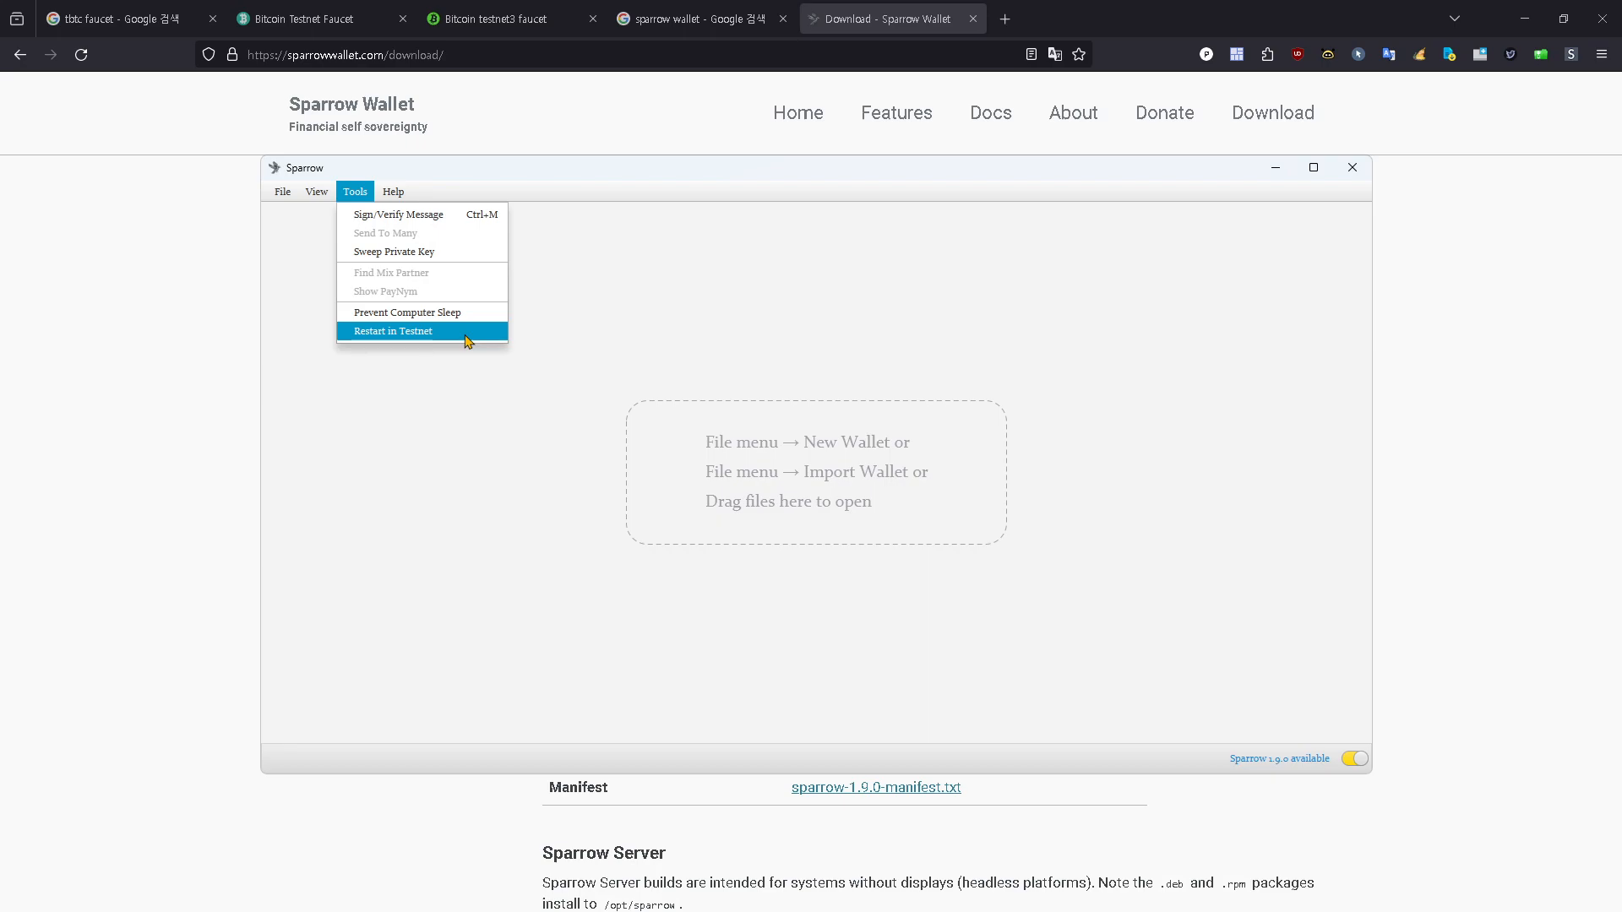
pyautogui.click(467, 339)
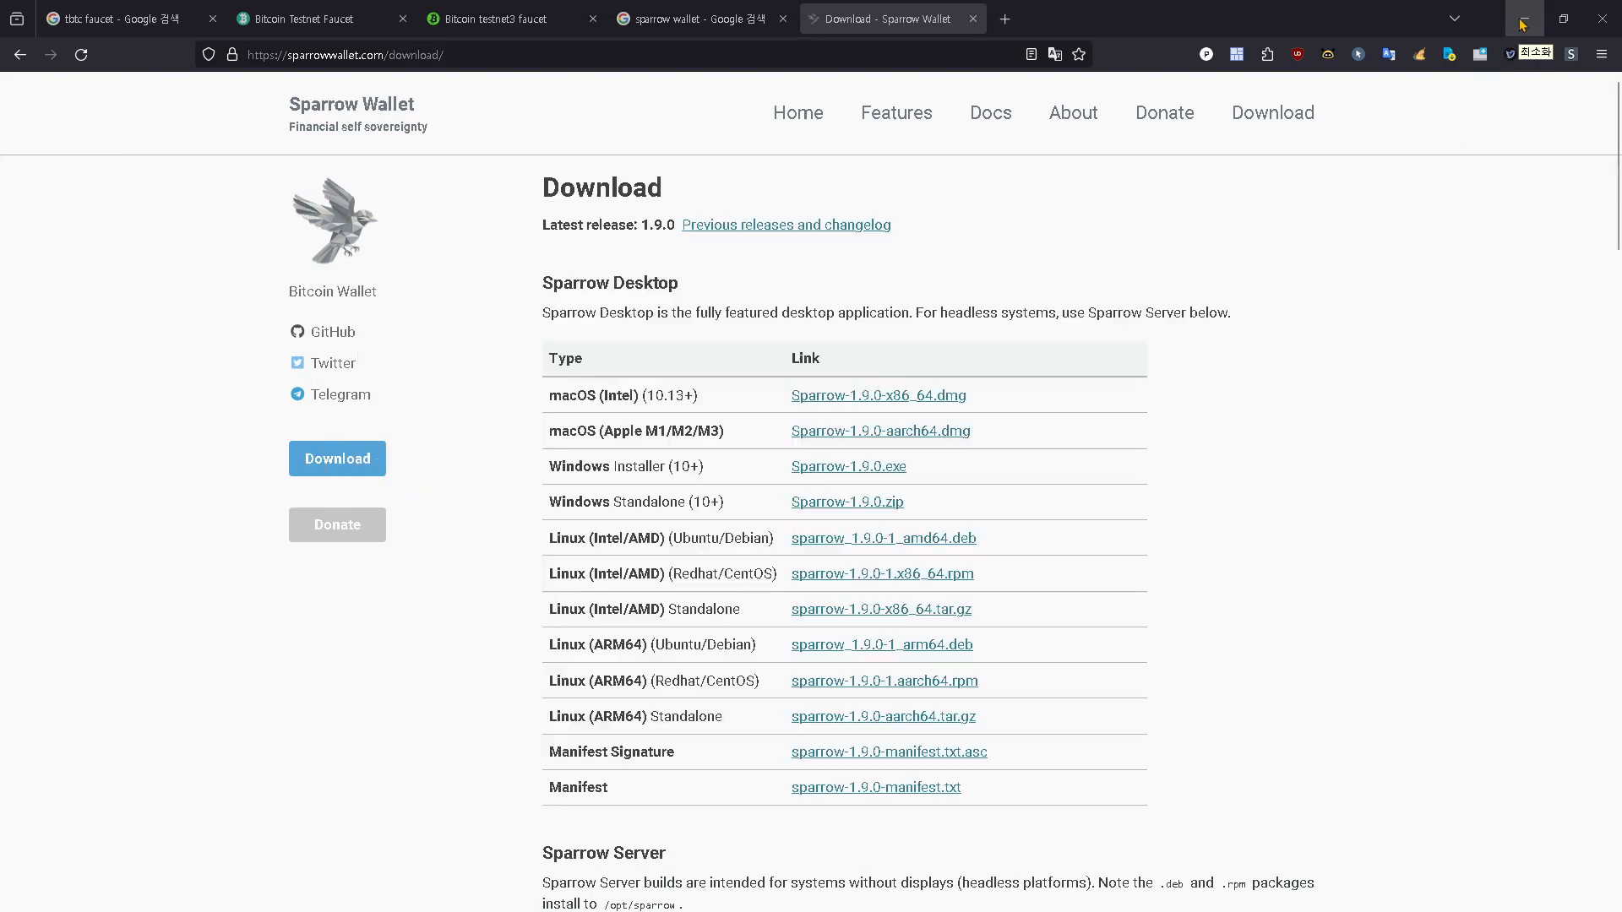
pyautogui.click(1523, 18)
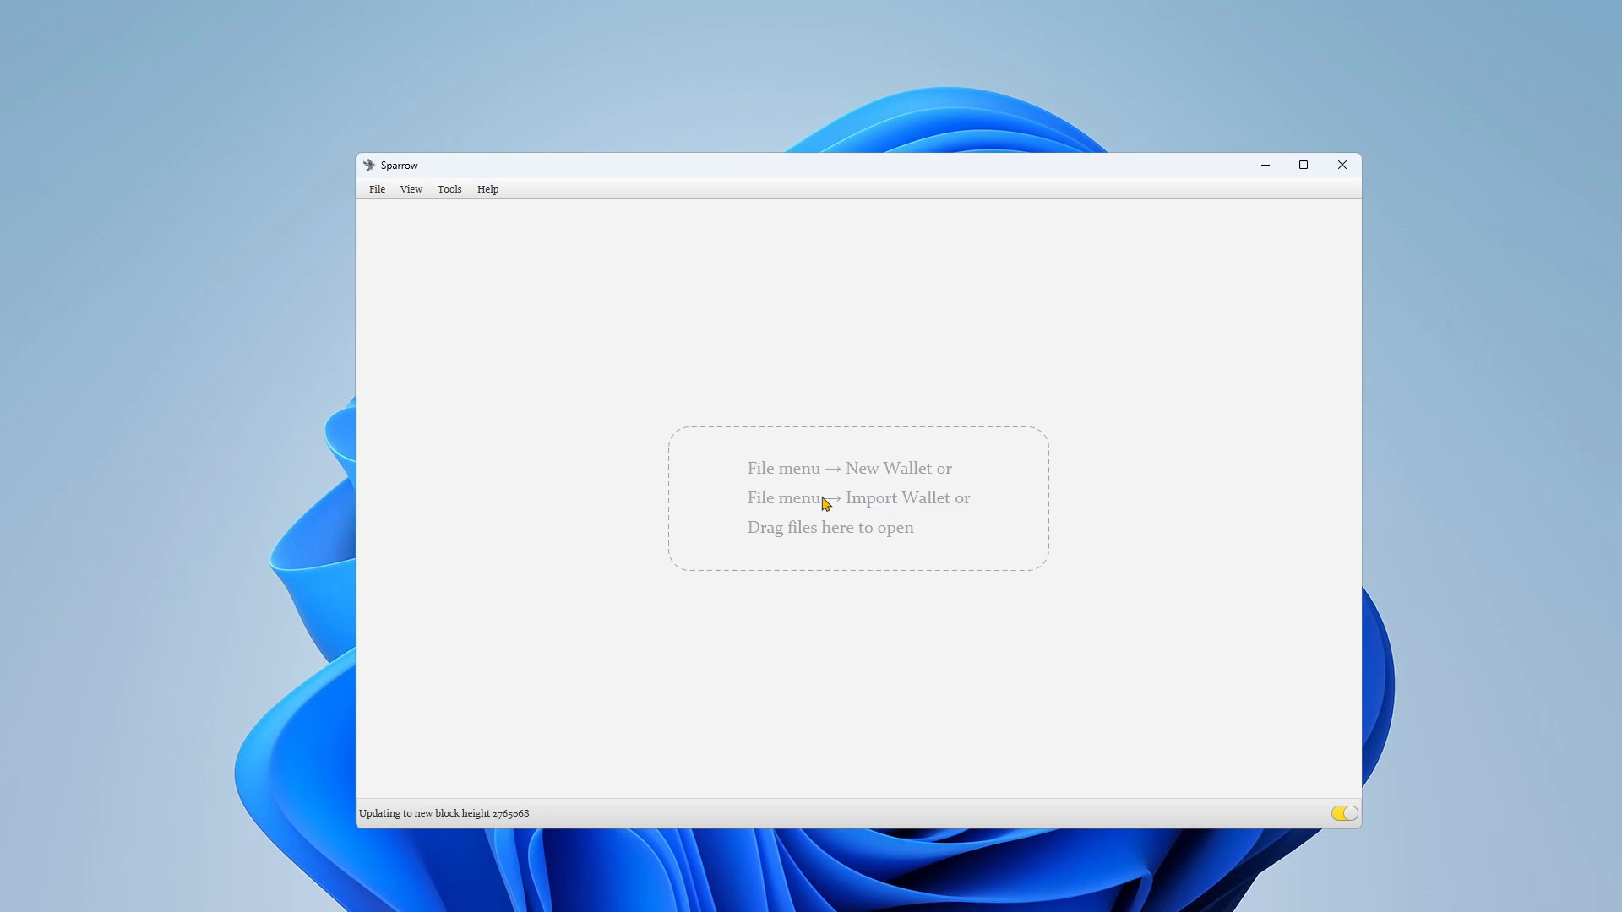
# Step: Check which network the restart option offers, and move the Sparrow window aside on the desktop
pyautogui.click(451, 191)
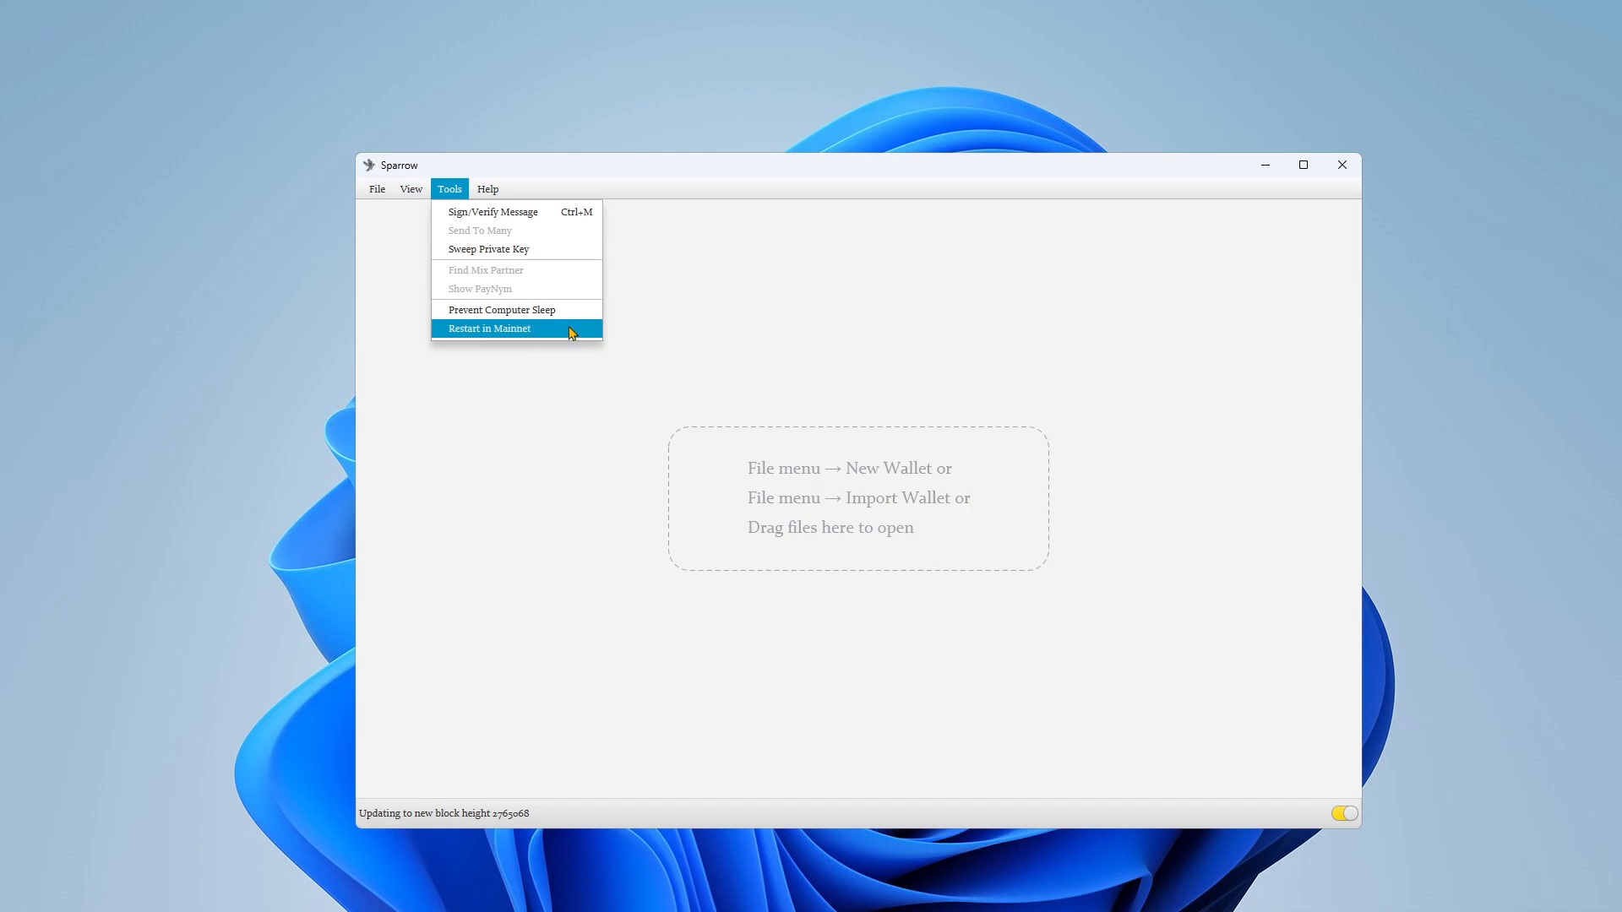
pyautogui.click(912, 179)
pyautogui.moveTo(942, 170); pyautogui.dragTo(1158, 147)
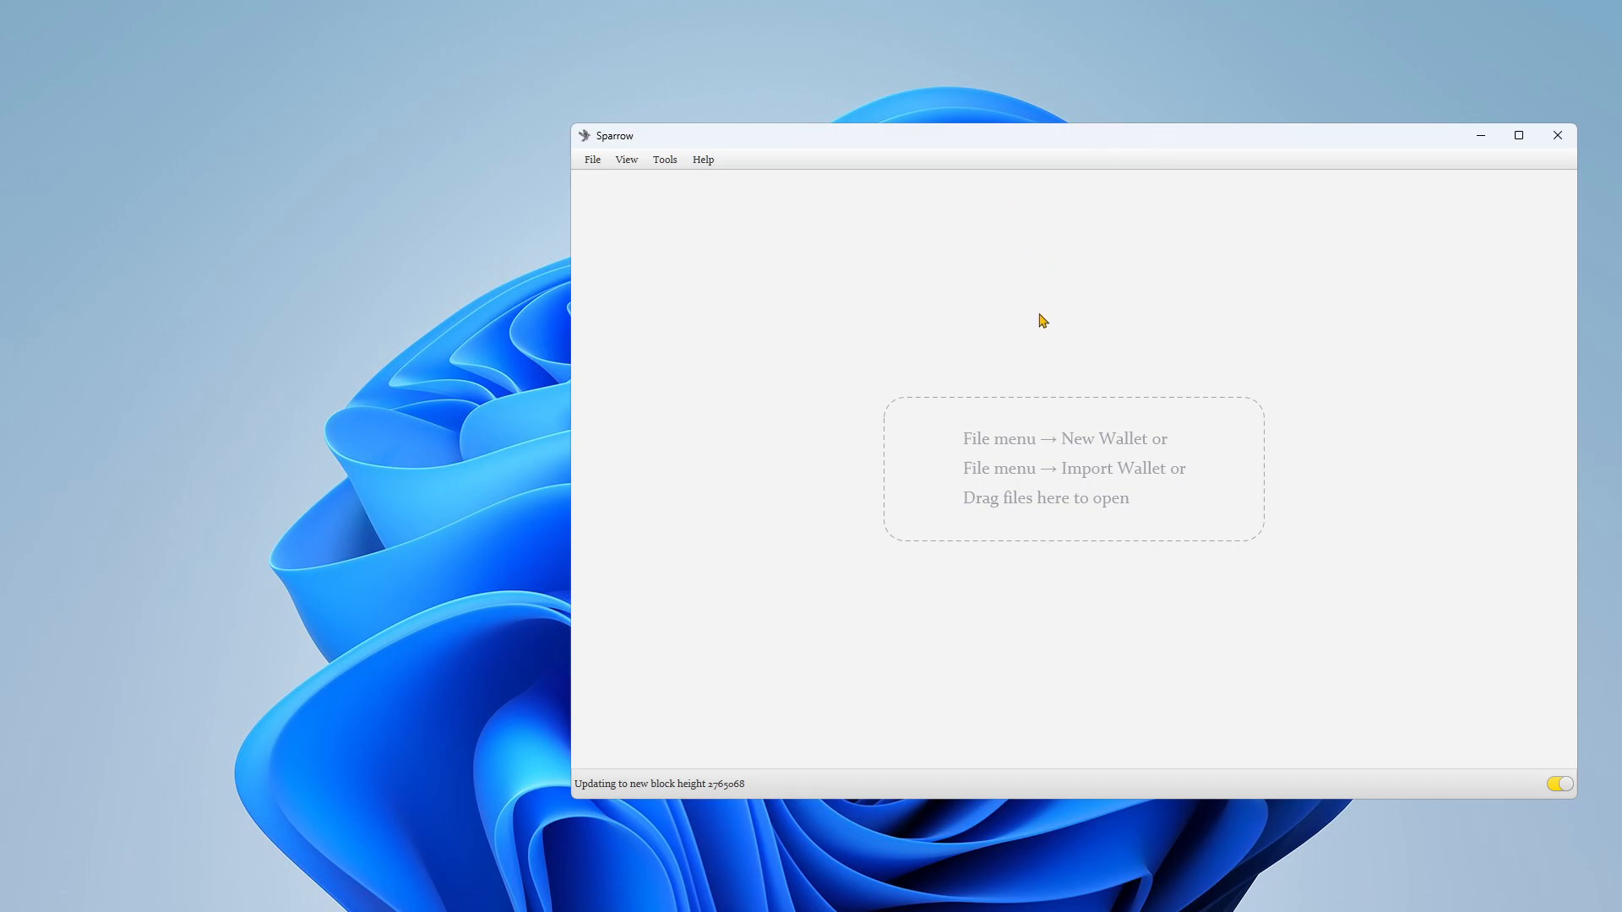
# Step: Create a new wallet named testnet-wallet-lecture-1
pyautogui.click(592, 160)
pyautogui.click(630, 183)
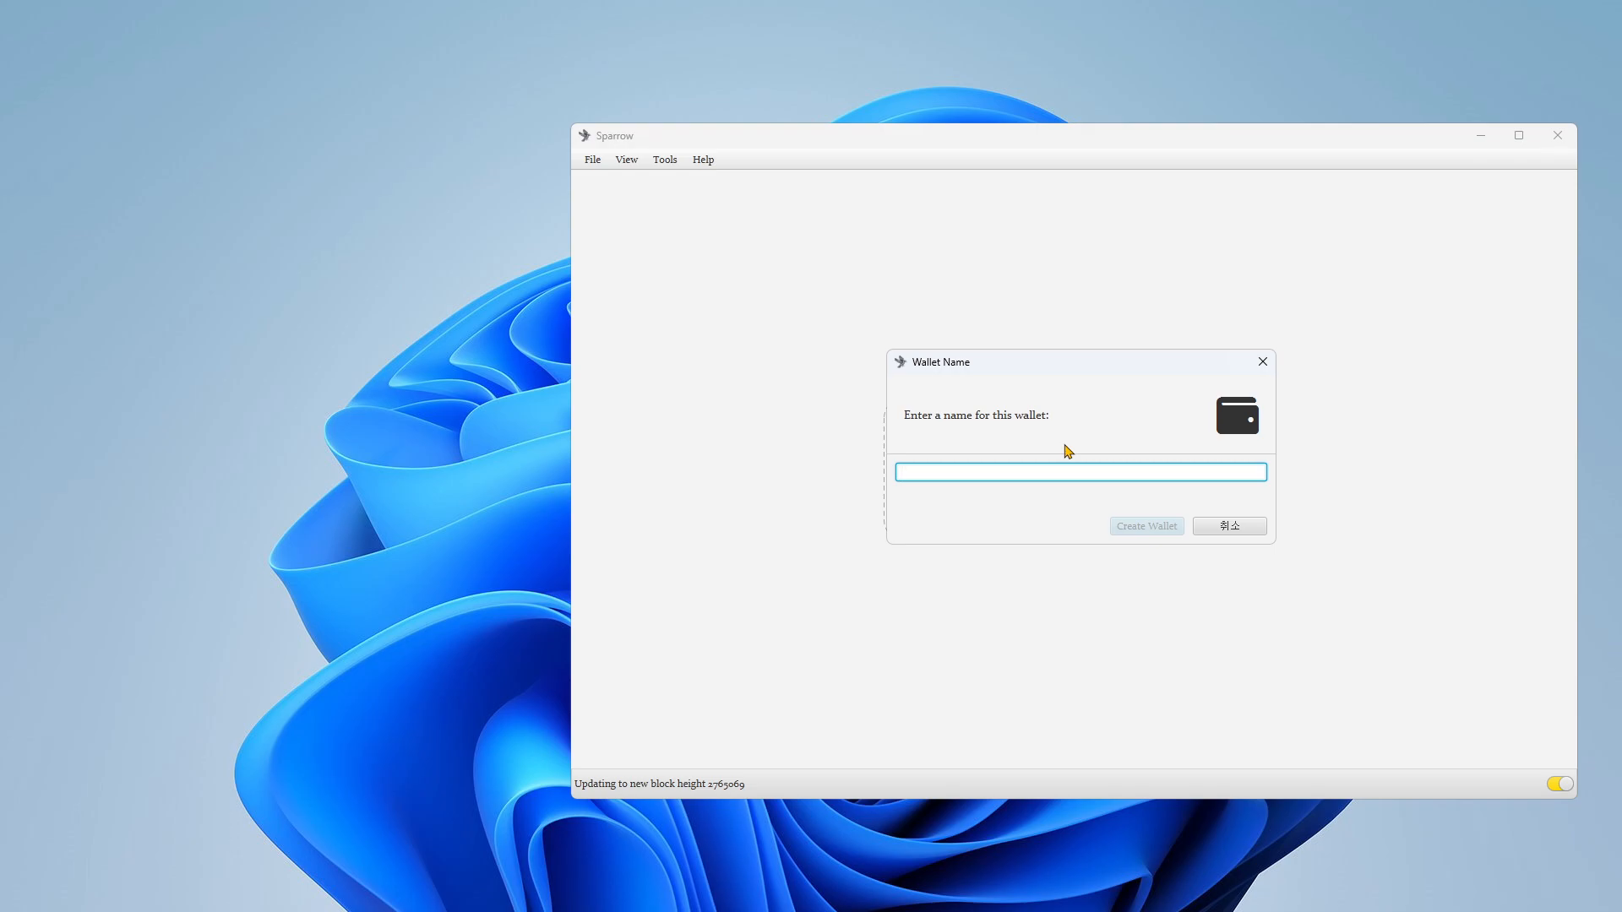
pyautogui.write('testnet-wa')
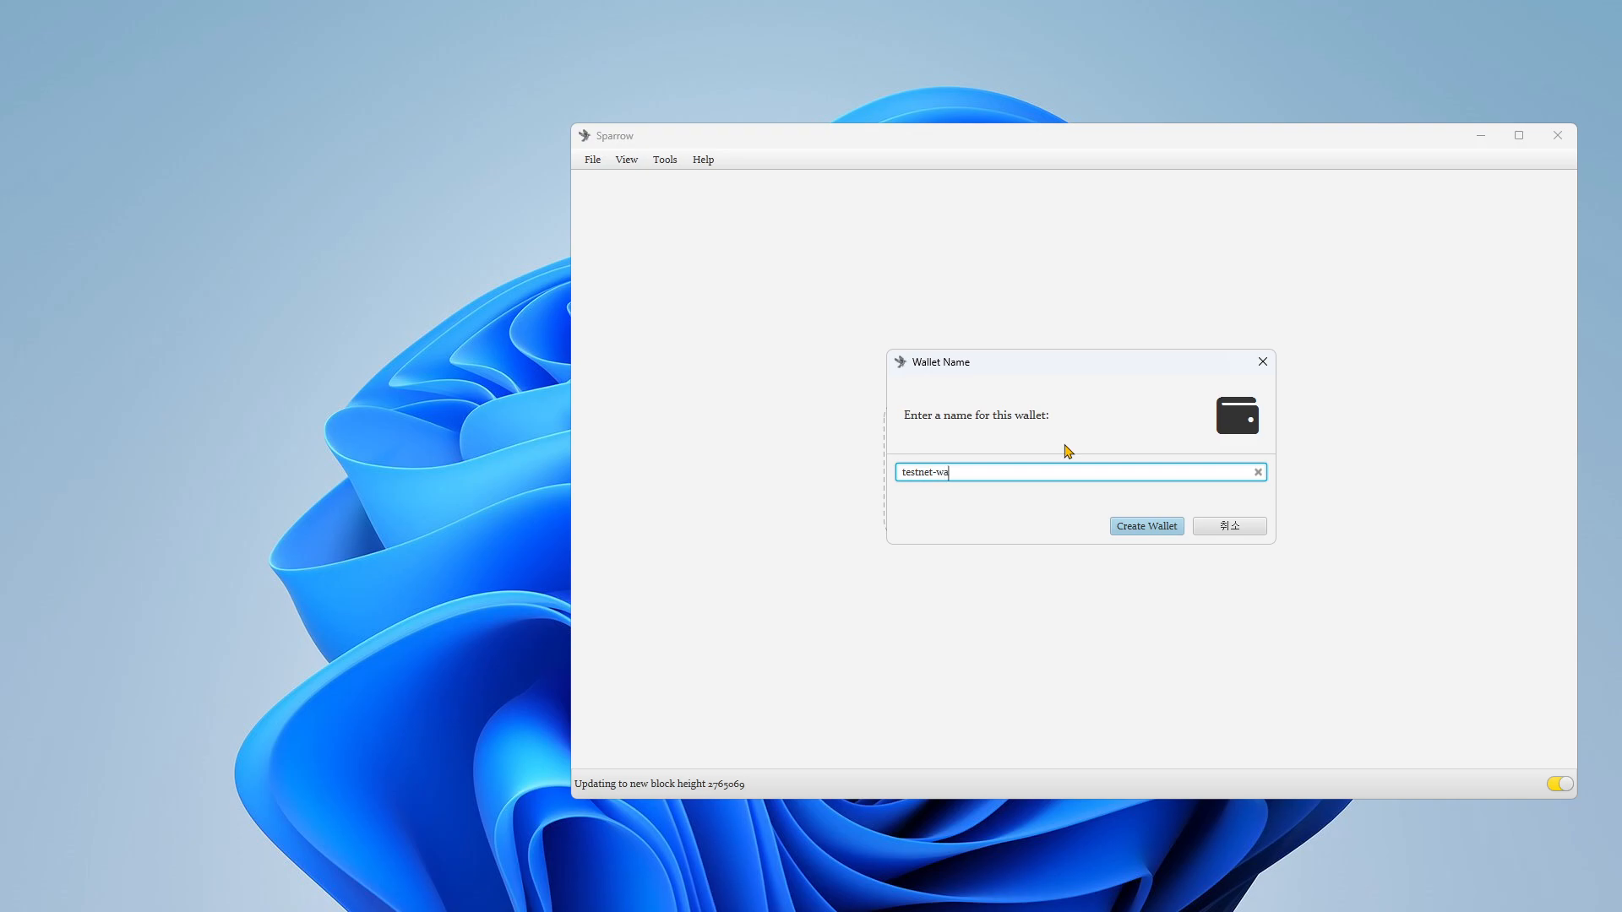
pyautogui.write('llet-lecture-1')
pyautogui.click(1142, 526)
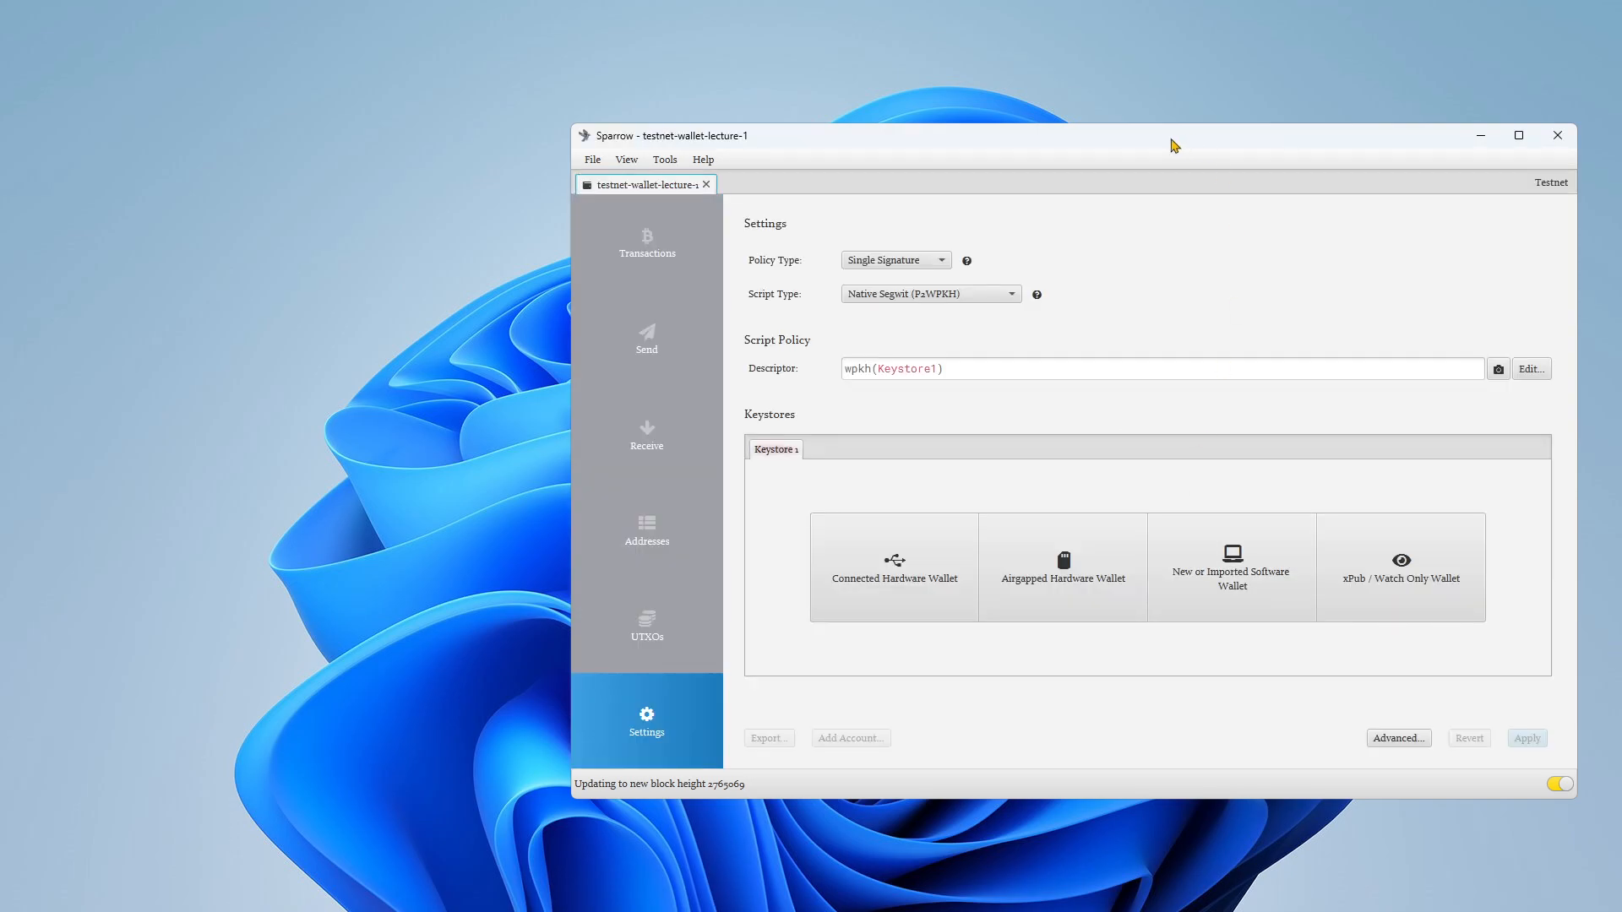
# Step: Review the available script types and choose Native Segwit (P2WPKH) for the wallet
pyautogui.moveTo(1151, 144); pyautogui.dragTo(866, 145)
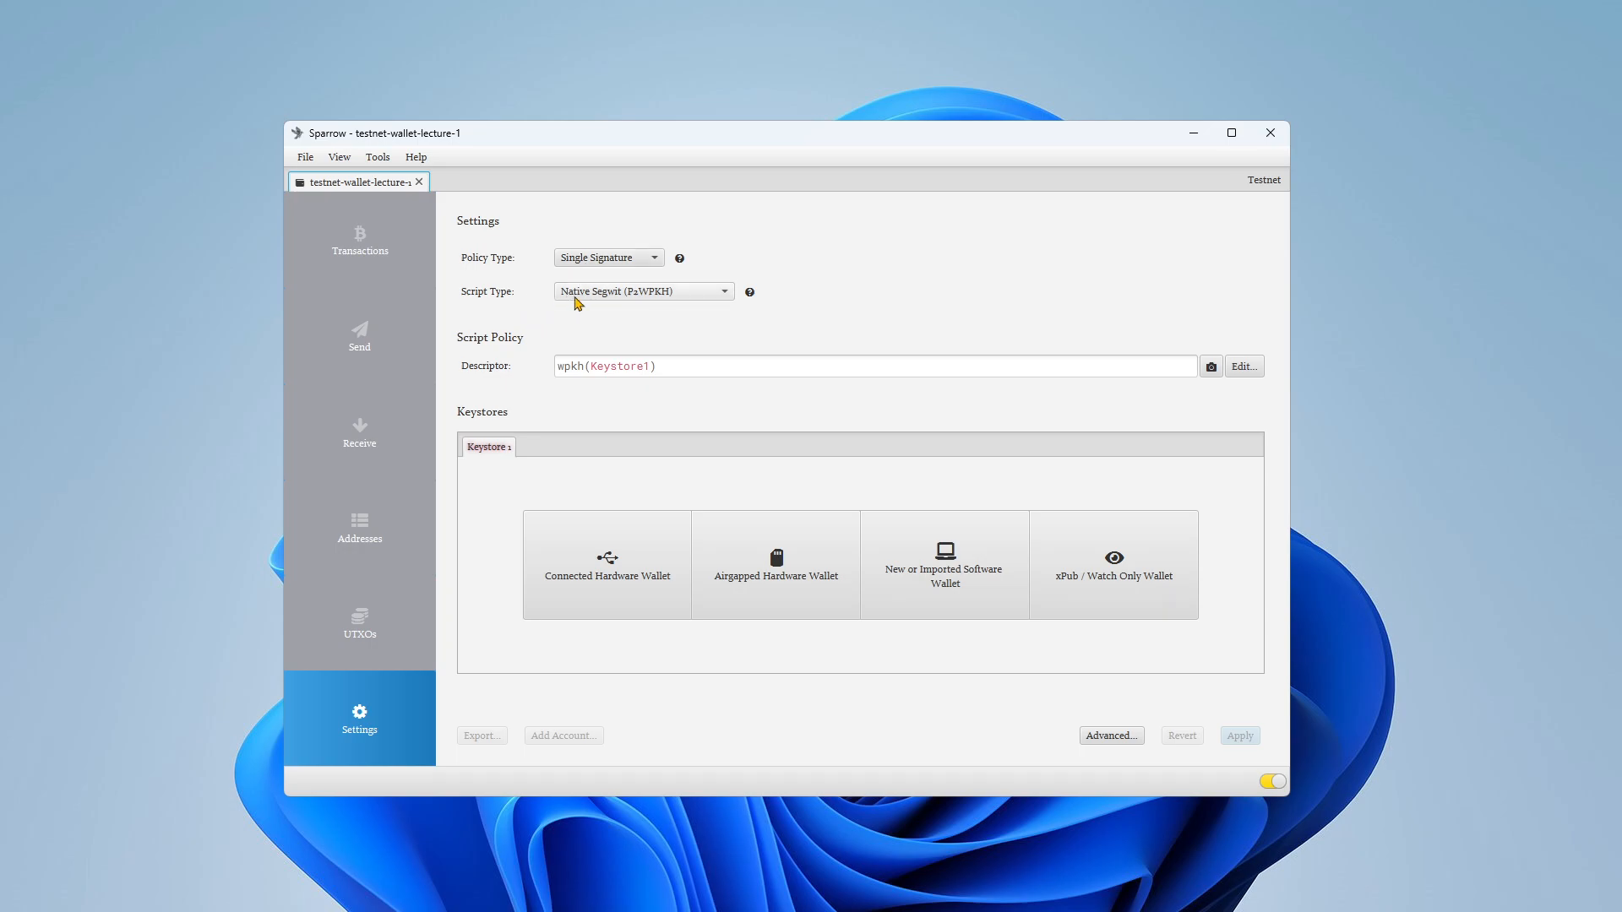
pyautogui.click(704, 296)
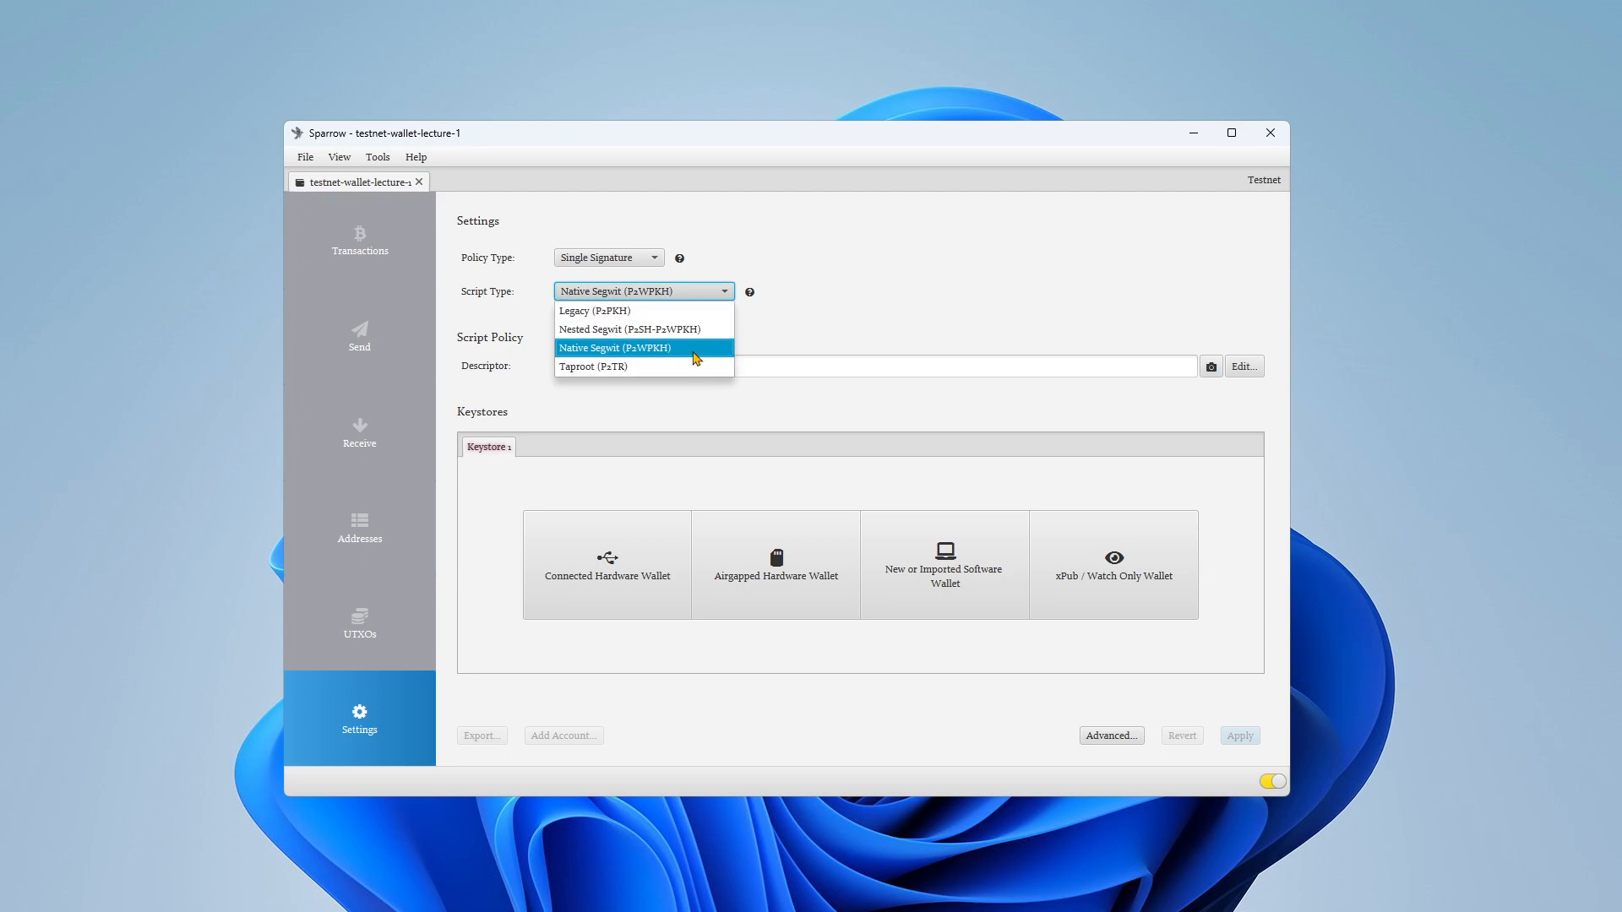
pyautogui.click(819, 334)
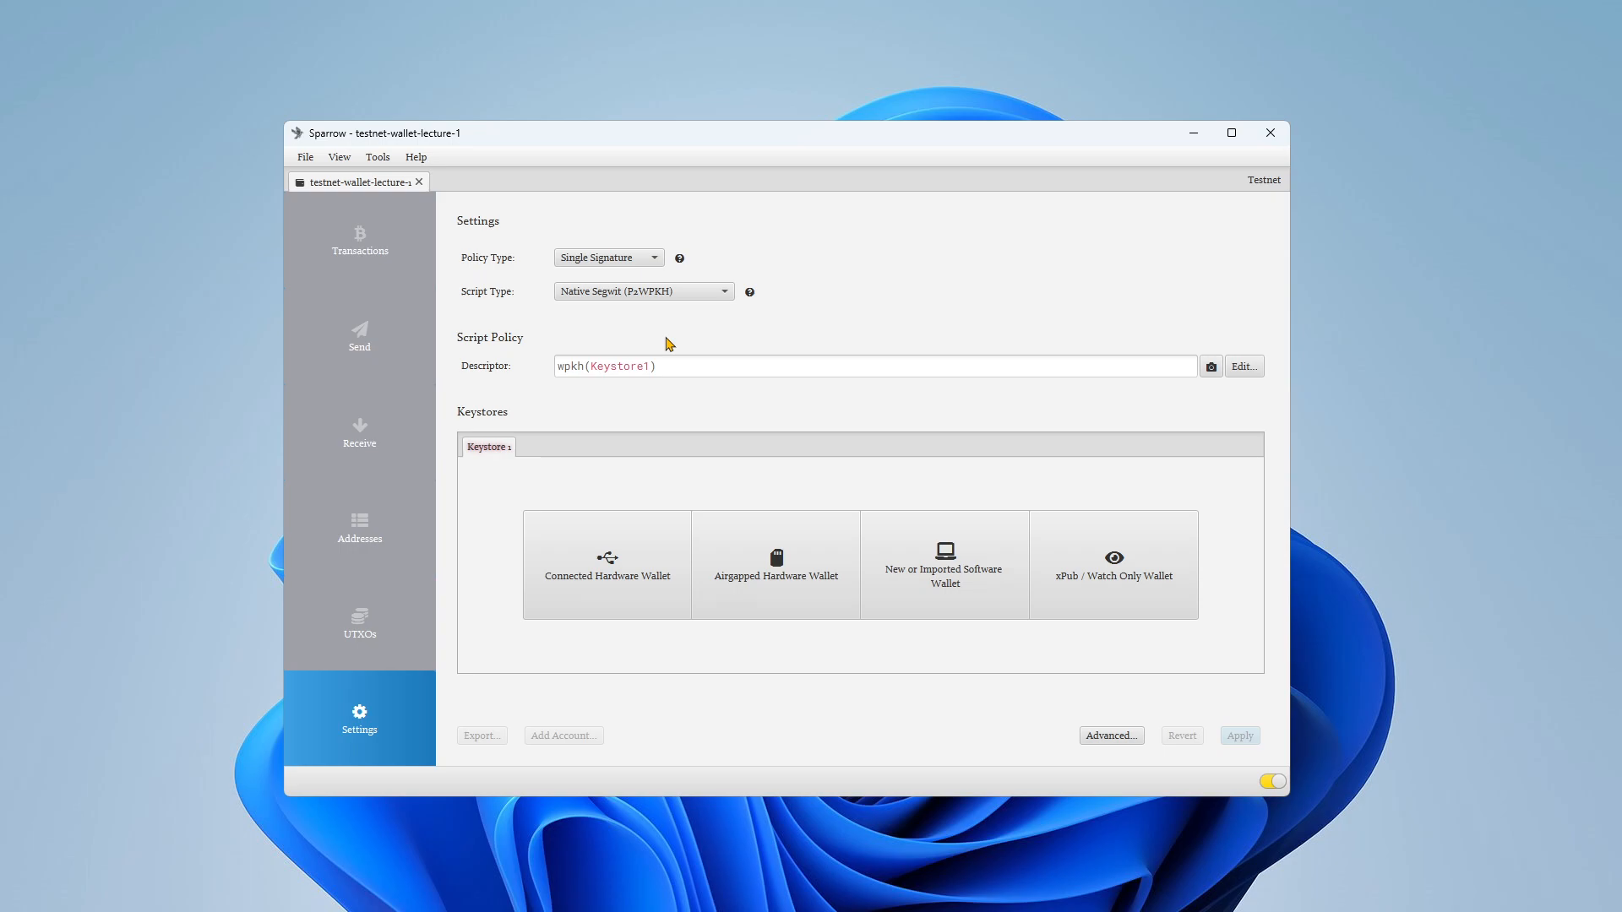
pyautogui.click(667, 292)
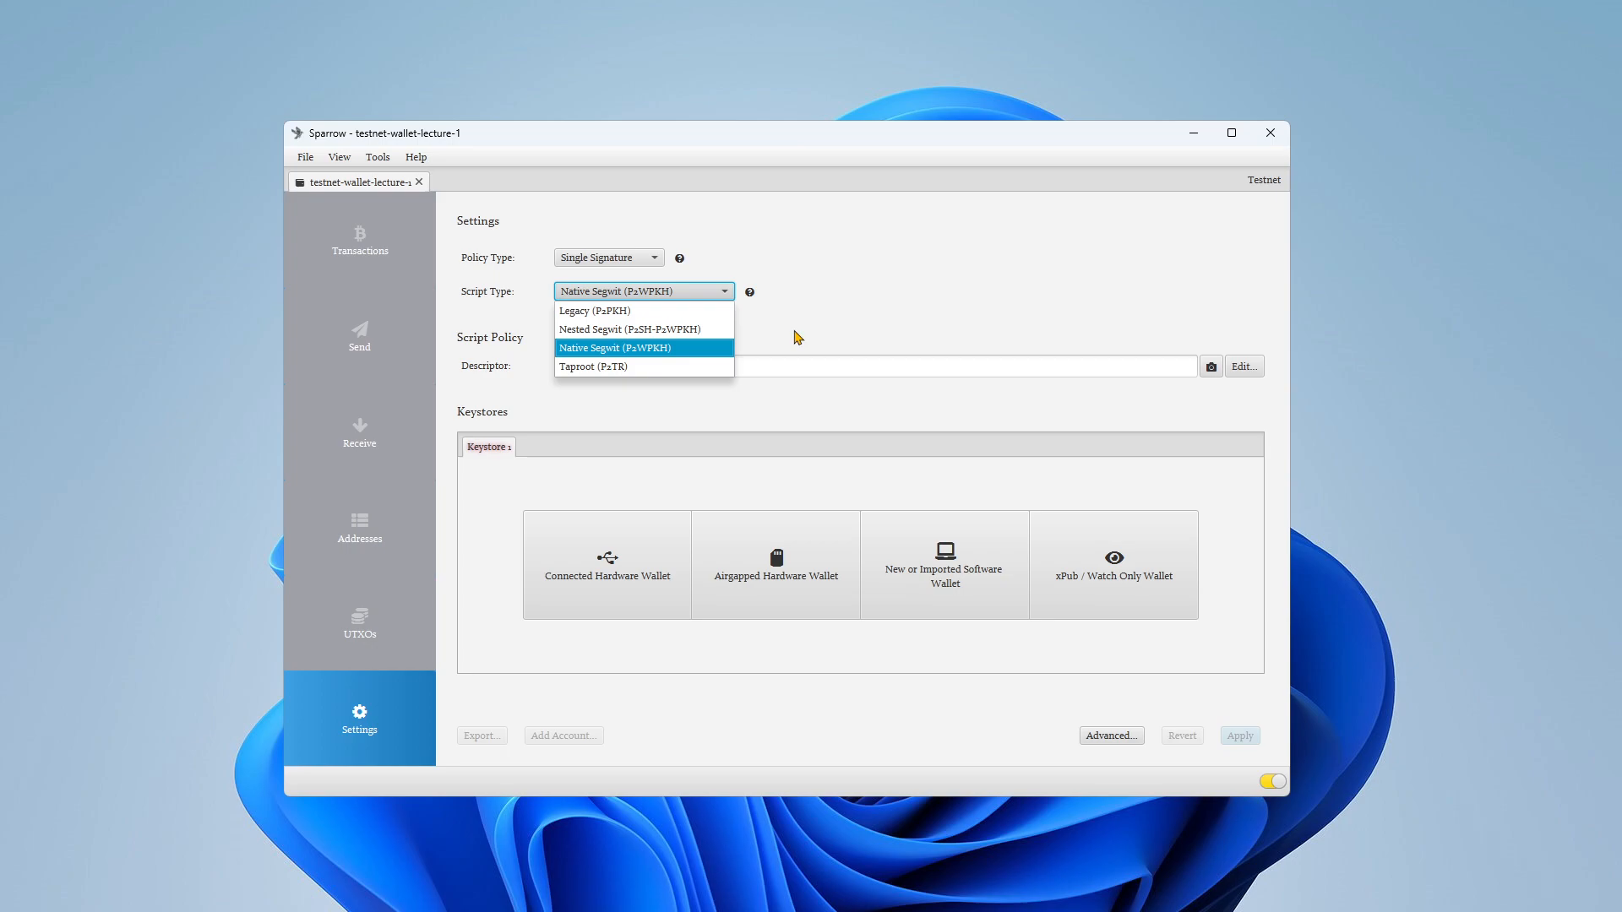
pyautogui.click(688, 347)
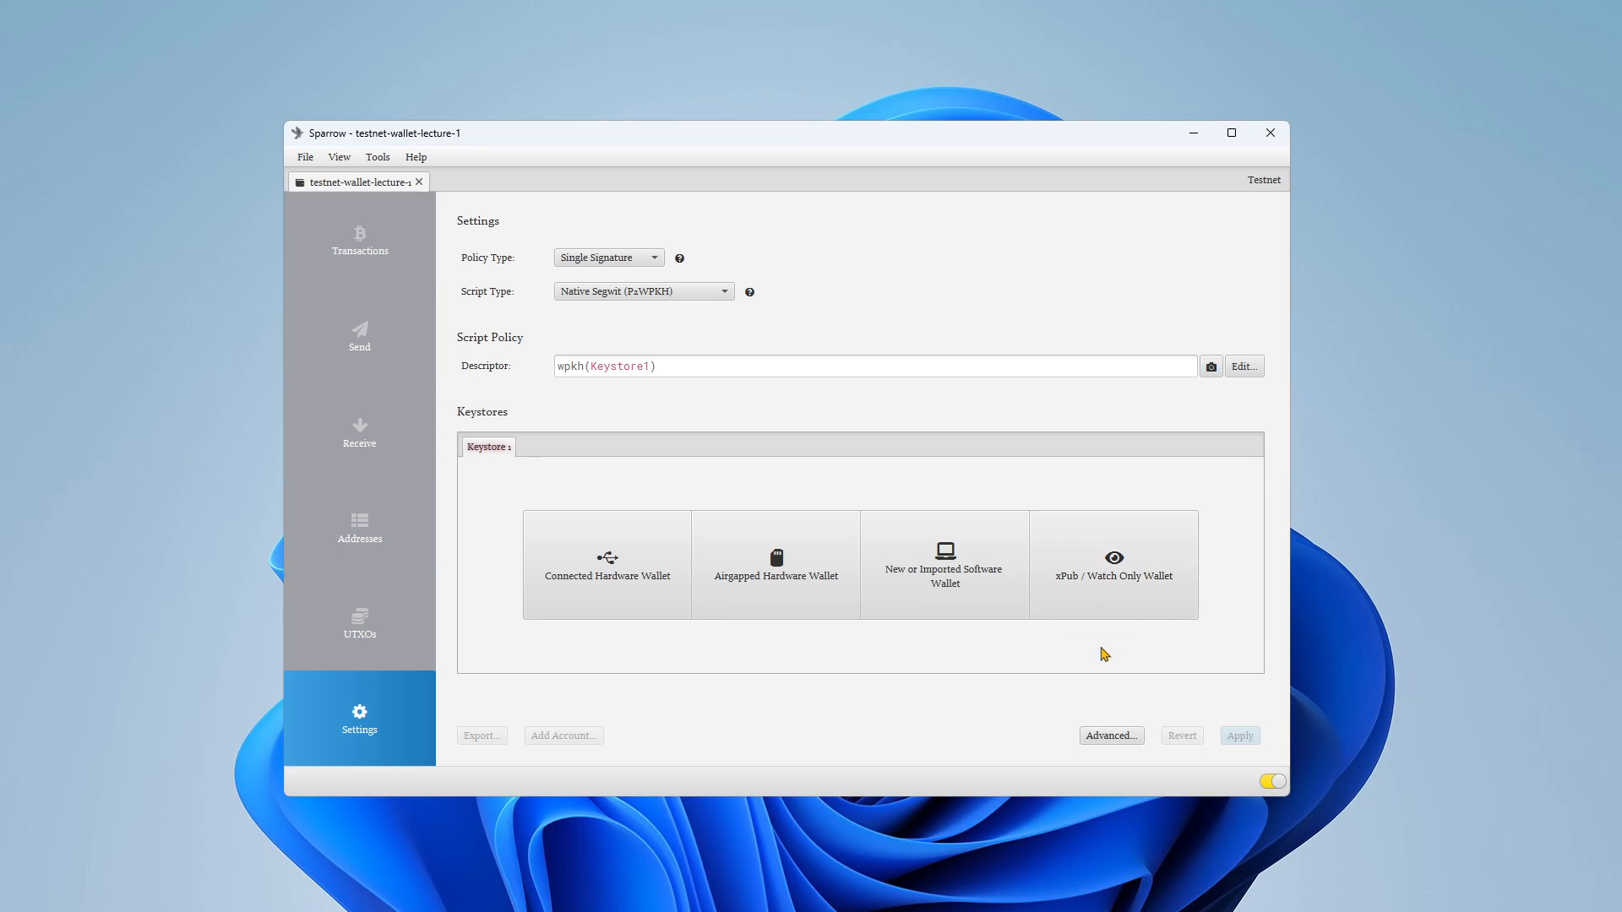
# Step: Set up the keystore as a new software wallet using 12 BIP39 mnemonic words
pyautogui.click(942, 574)
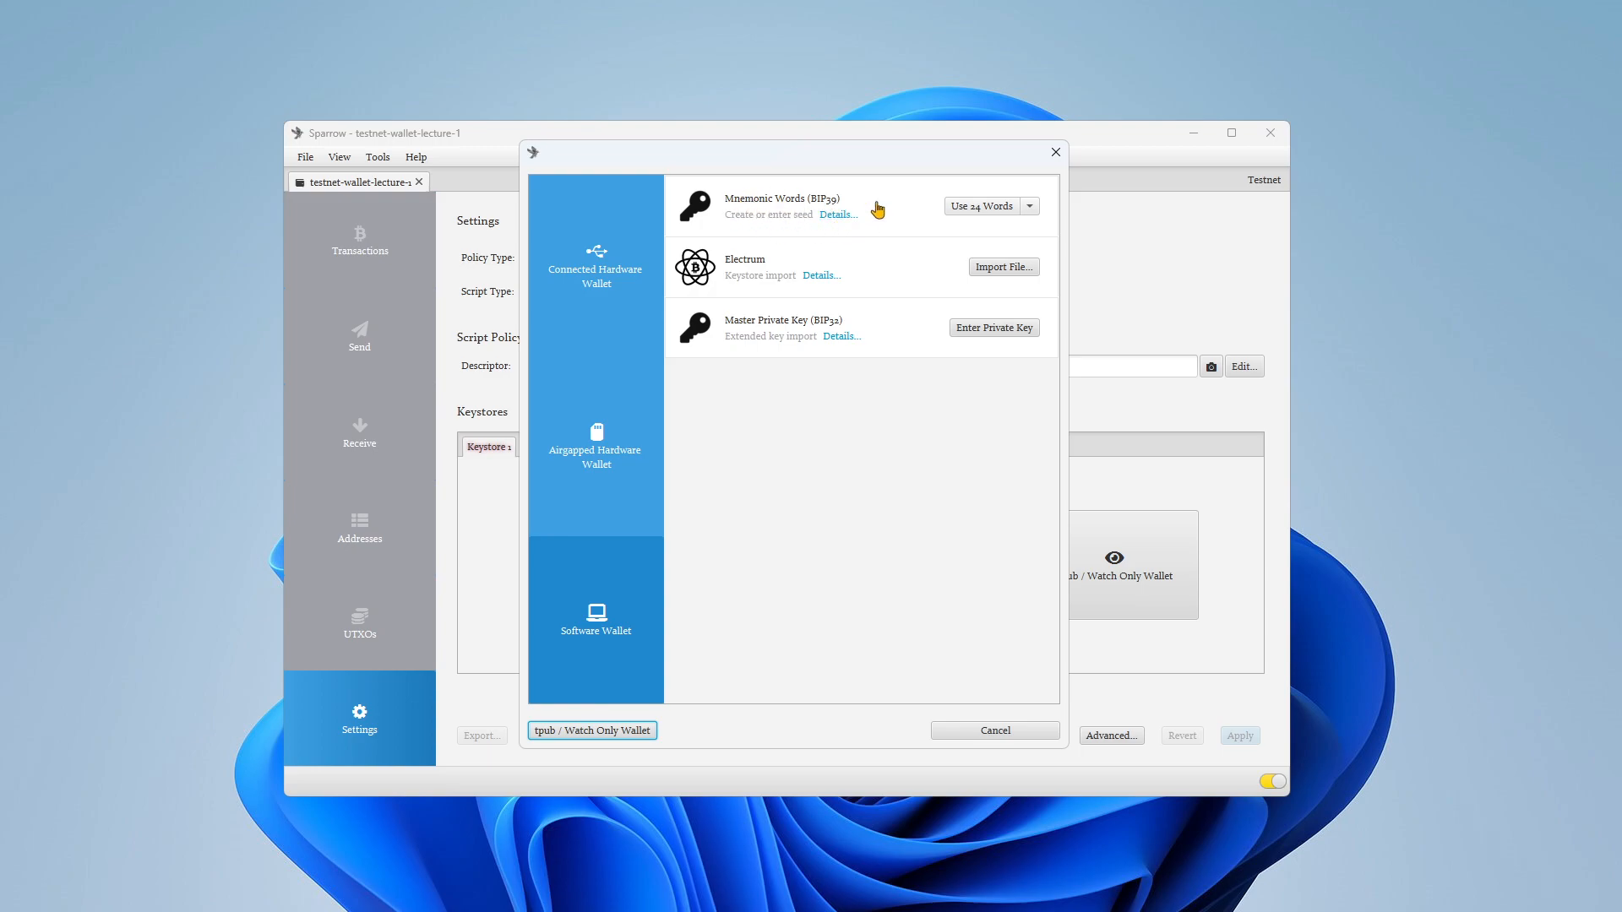
pyautogui.click(1014, 731)
pyautogui.moveTo(1004, 137); pyautogui.dragTo(1280, 133)
pyautogui.click(1218, 572)
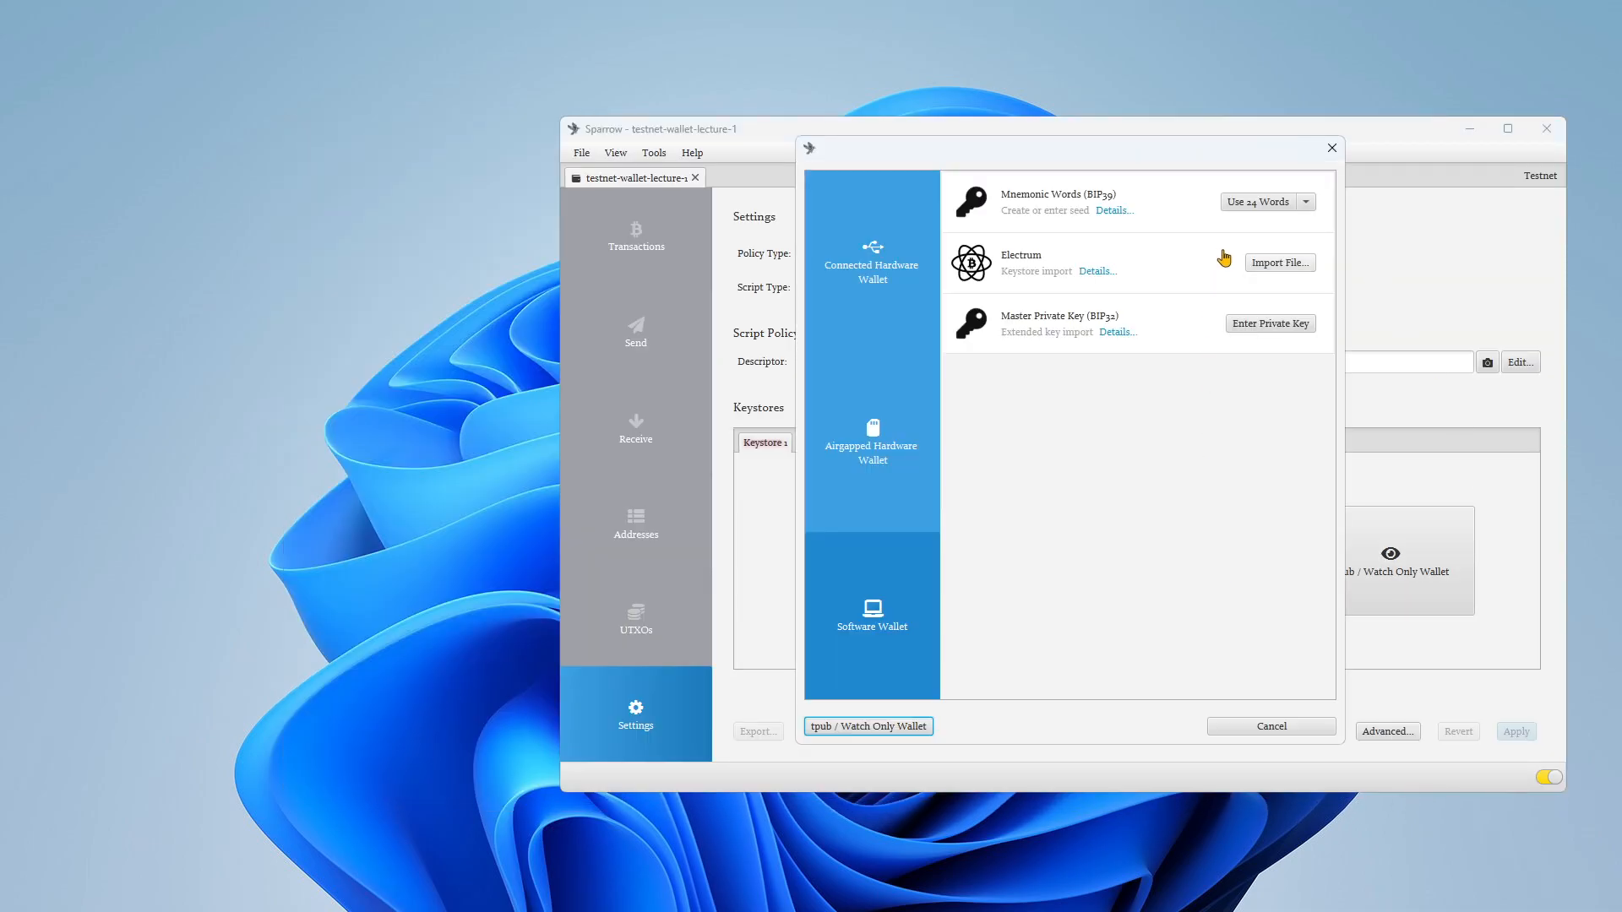
pyautogui.click(1307, 202)
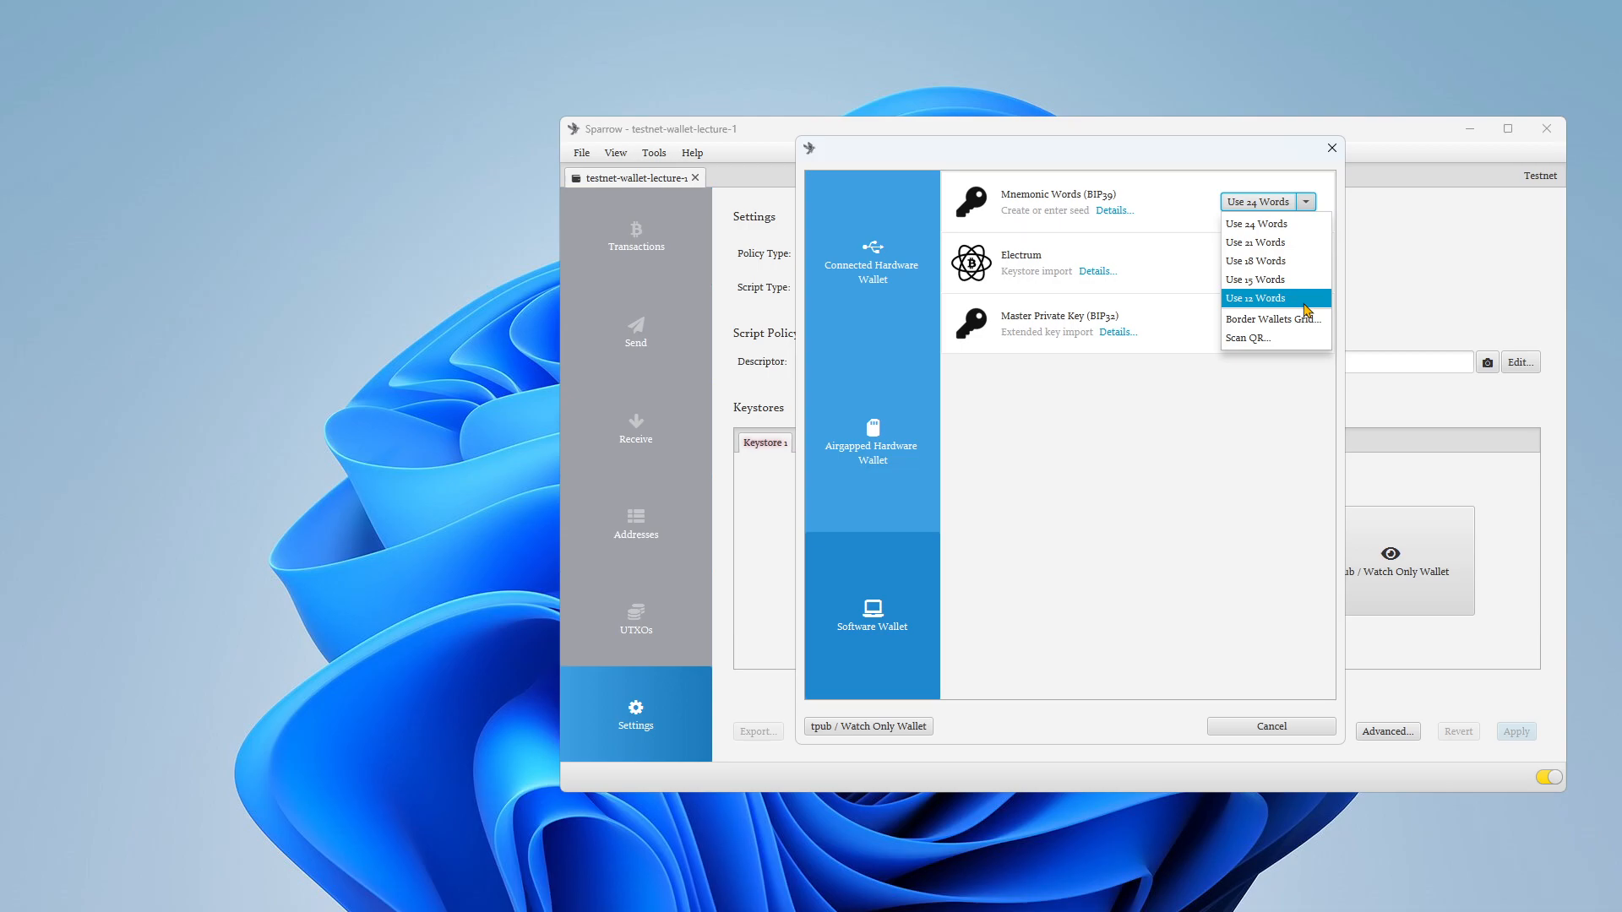
pyautogui.click(1305, 299)
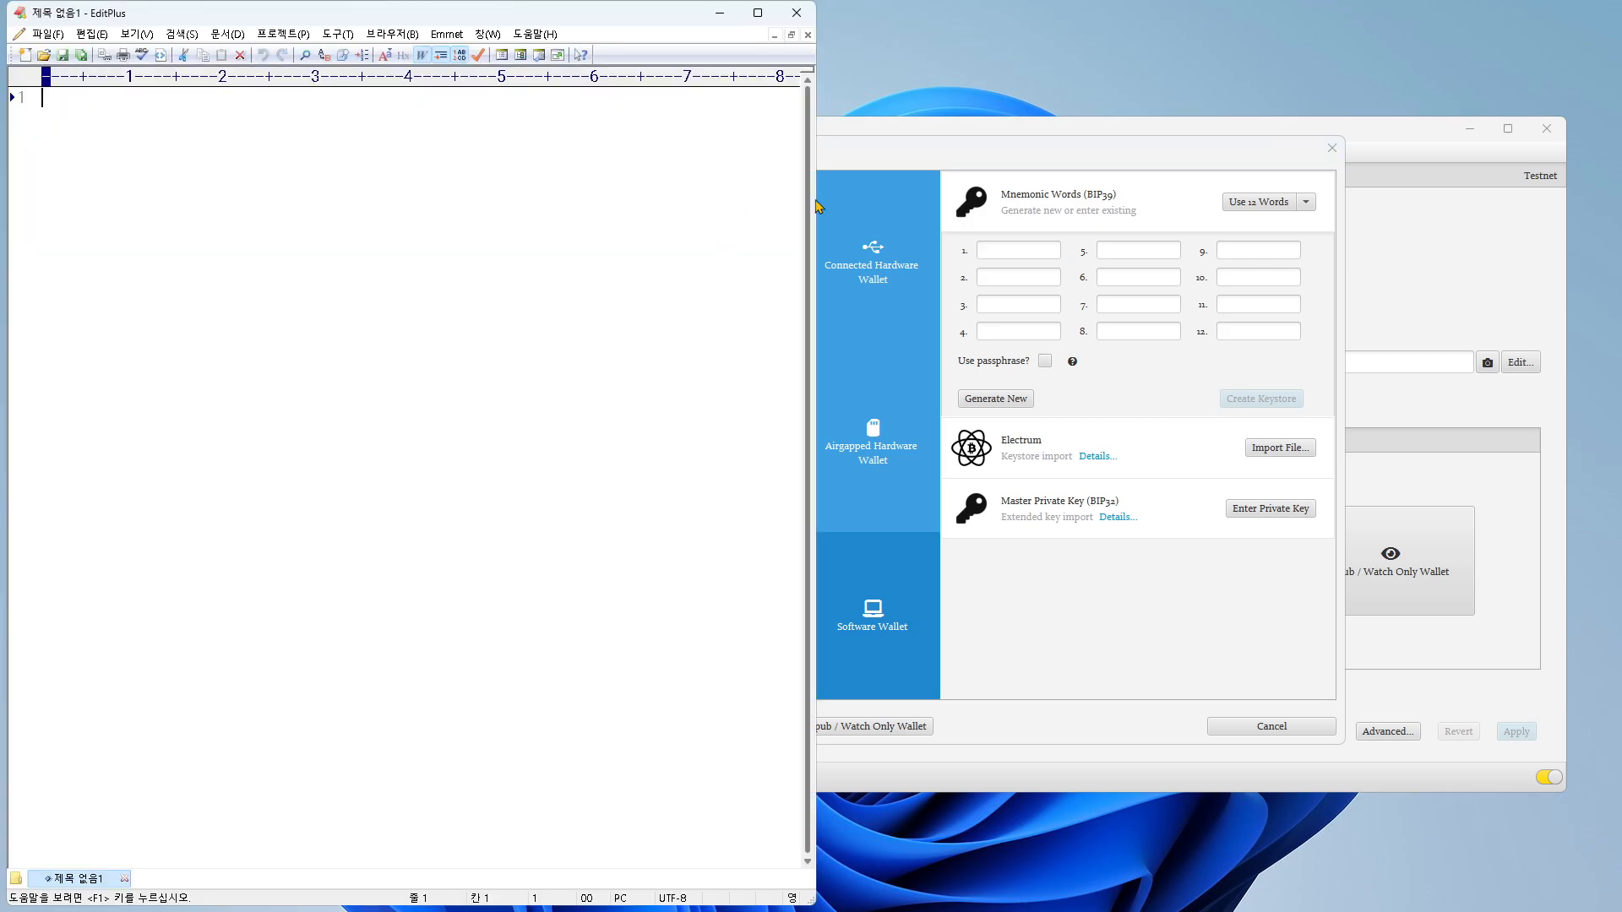
# Step: Shrink the blank EditPlus window and place it beside the Sparrow window
pyautogui.click(959, 149)
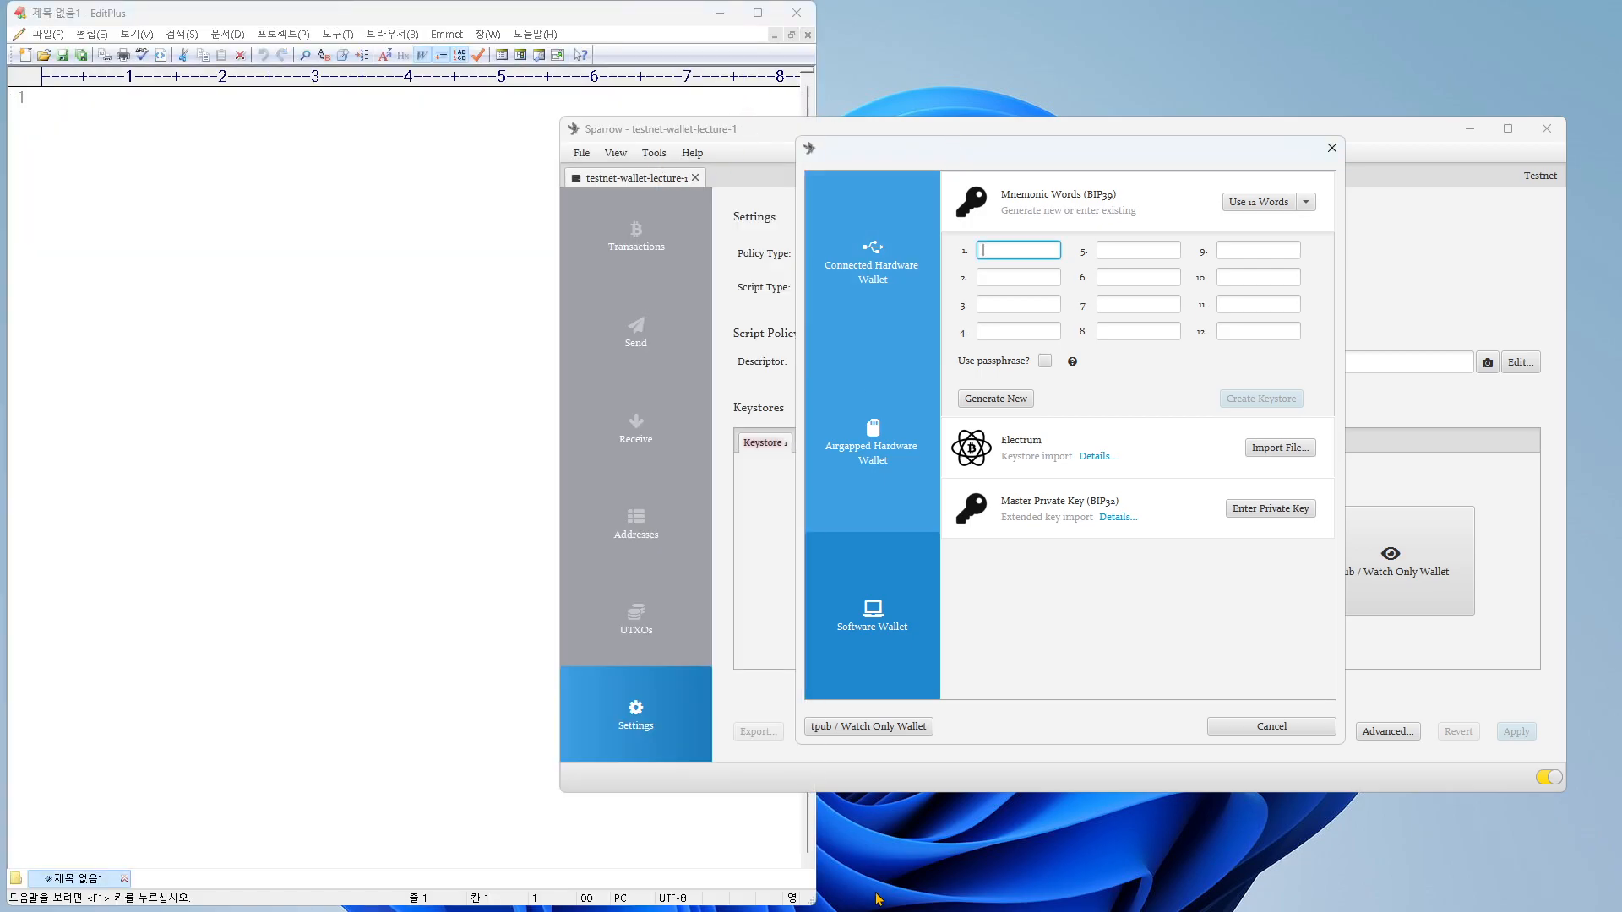
pyautogui.moveTo(807, 902); pyautogui.dragTo(547, 743)
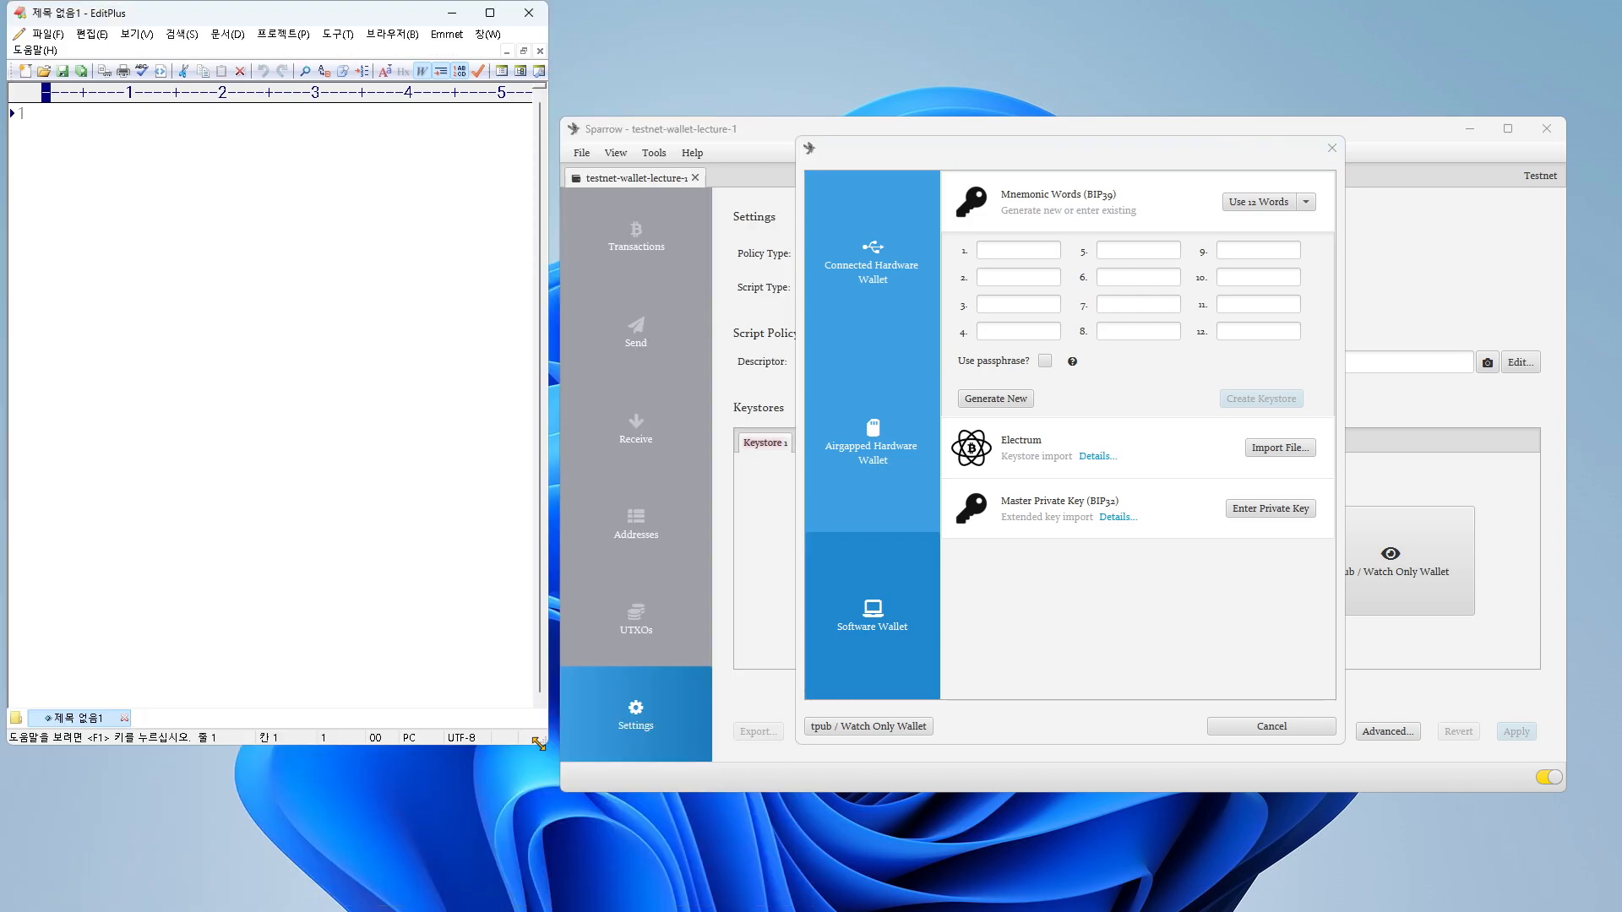
pyautogui.moveTo(415, 18); pyautogui.dragTo(422, 85)
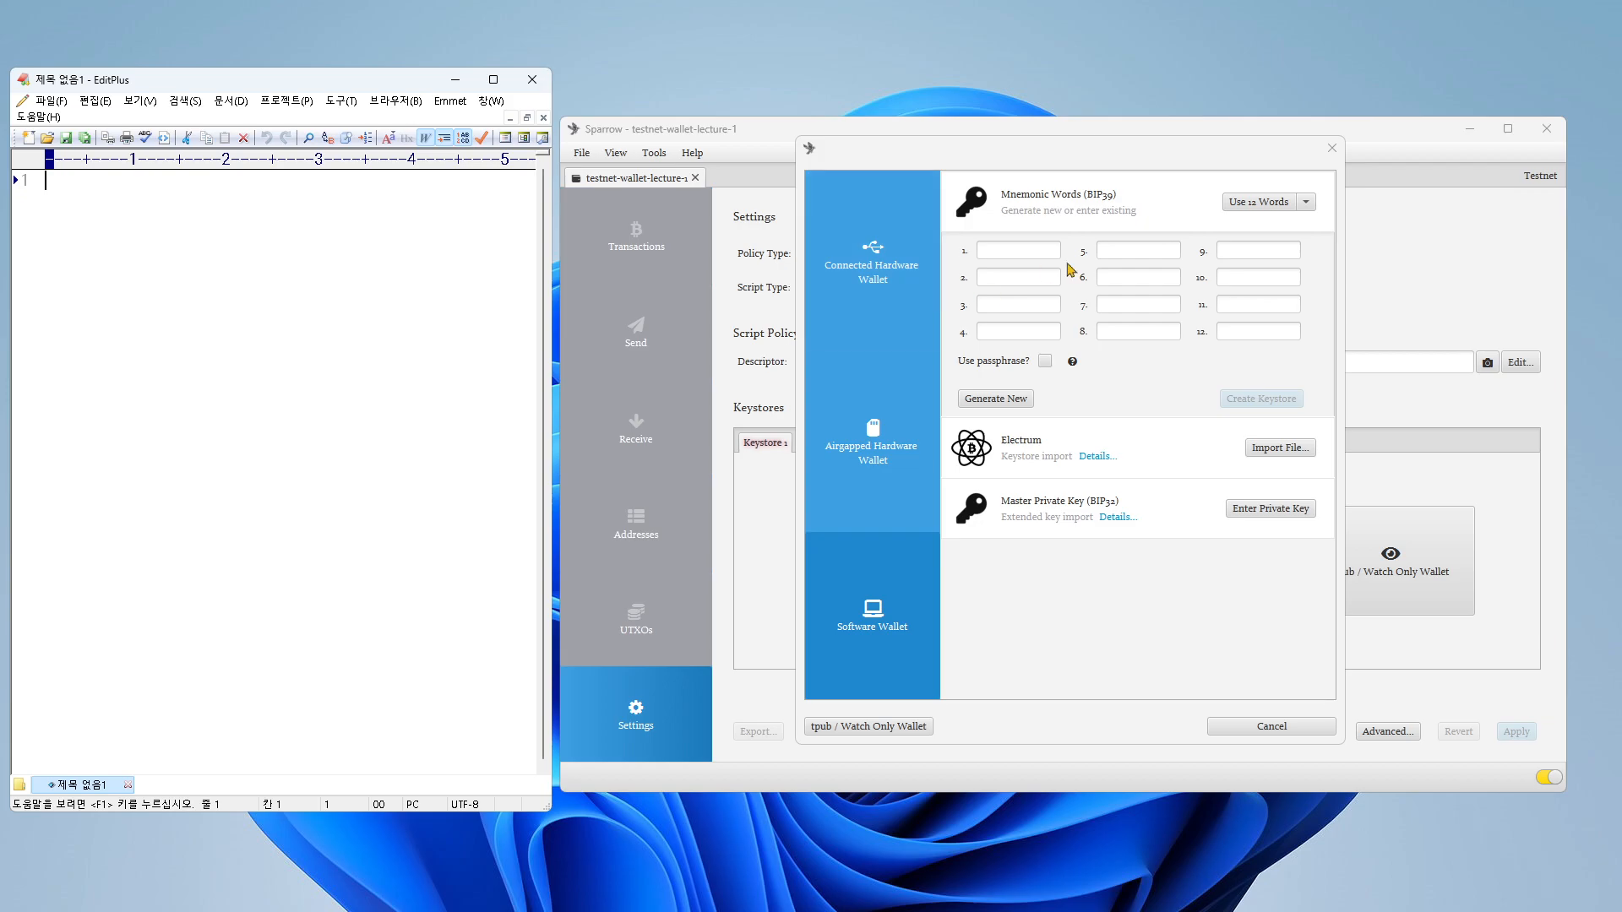
# Step: Generate a new 12-word seed phrase for the keystore and copy its first word into the blank EditPlus document
pyautogui.click(1048, 158)
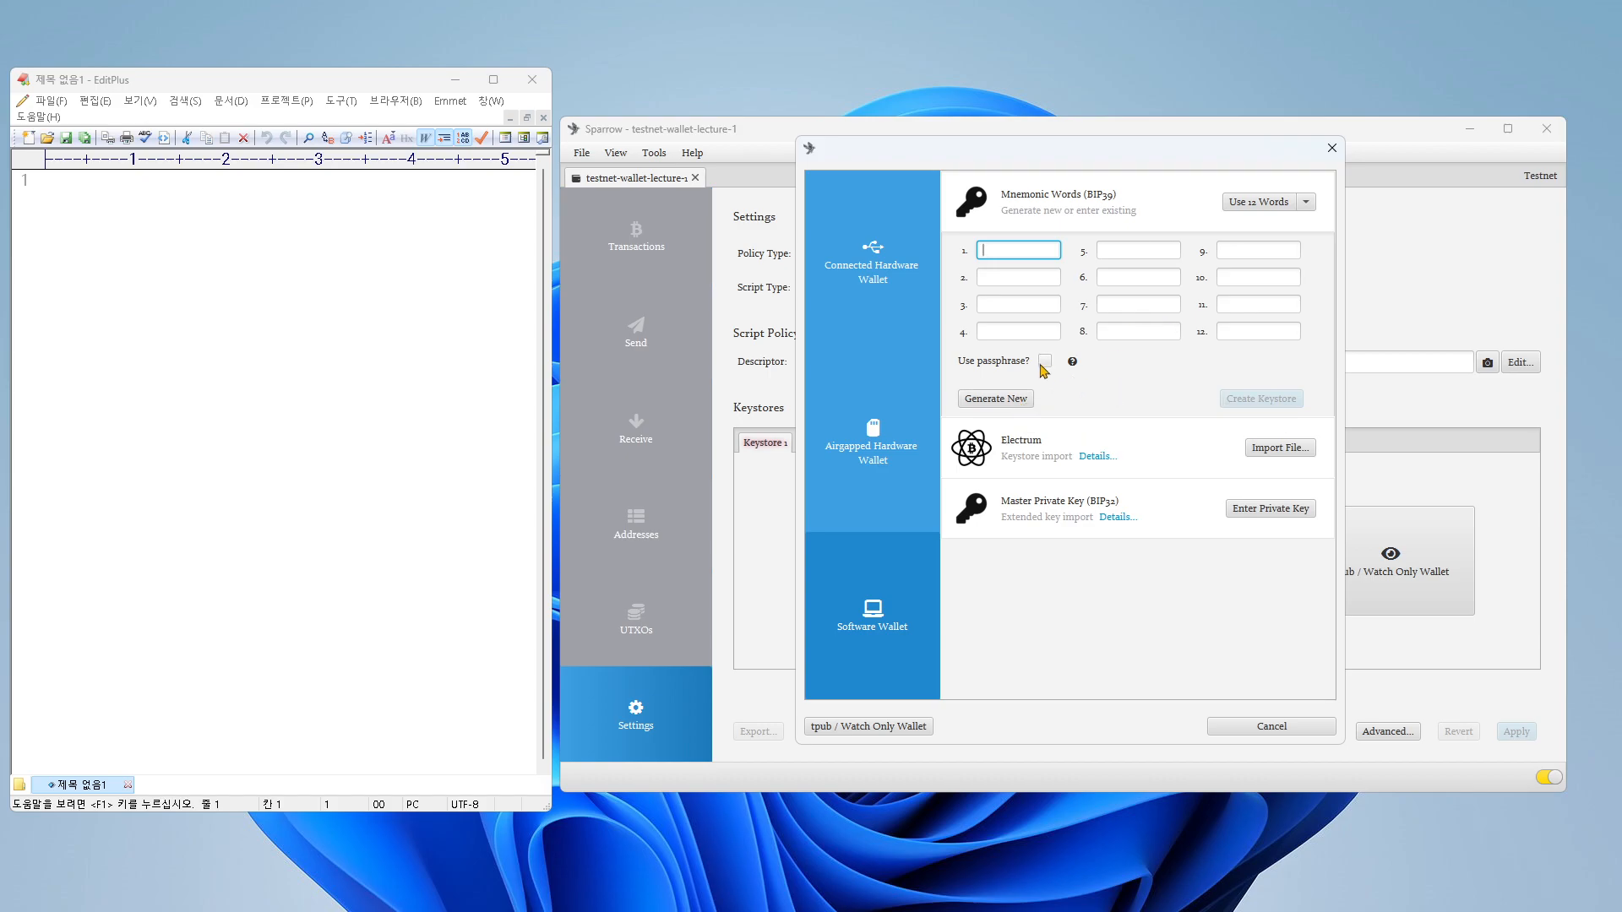
pyautogui.click(996, 399)
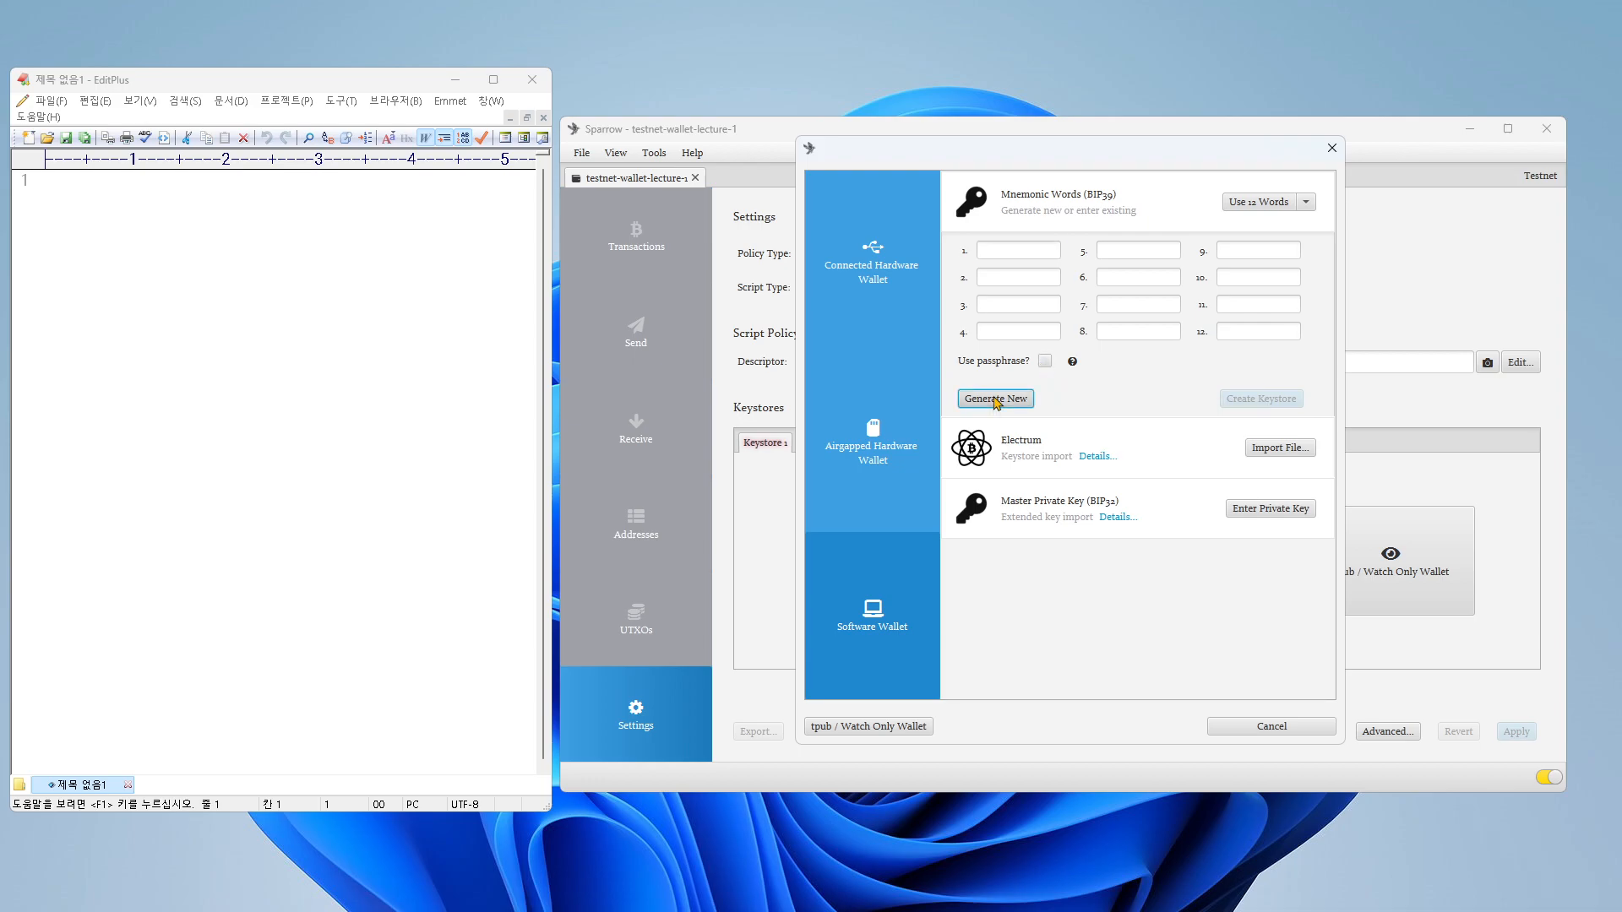
pyautogui.doubleClick(999, 251)
pyautogui.hotkey('ctrl', 'c')
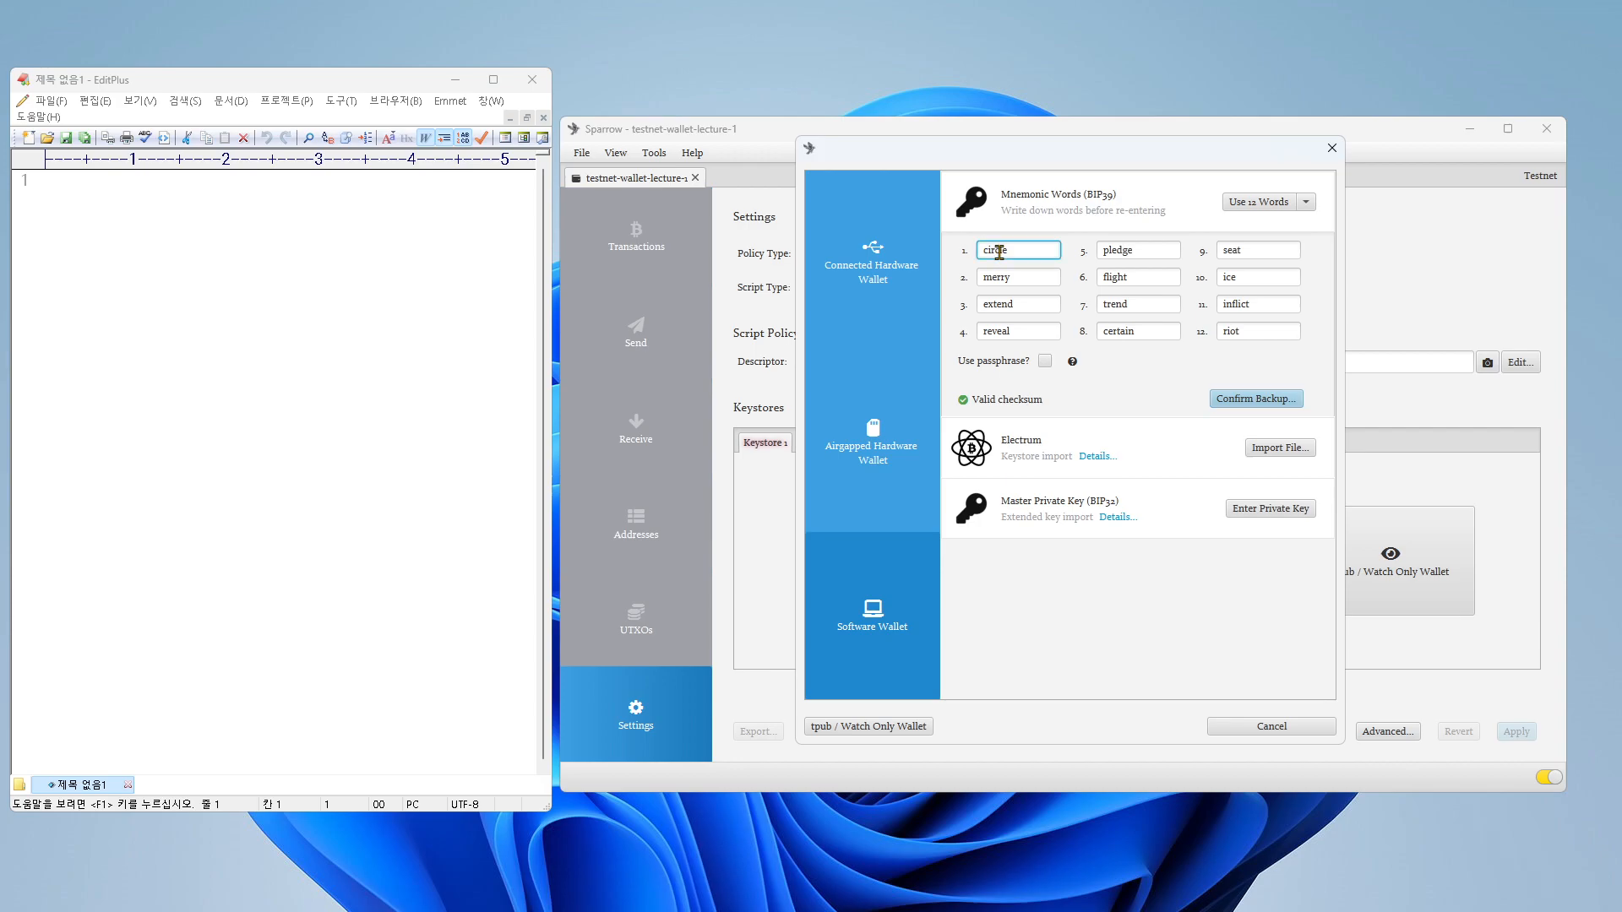
pyautogui.click(180, 288)
pyautogui.write('c')
pyautogui.hotkey('ctrl', 'v')
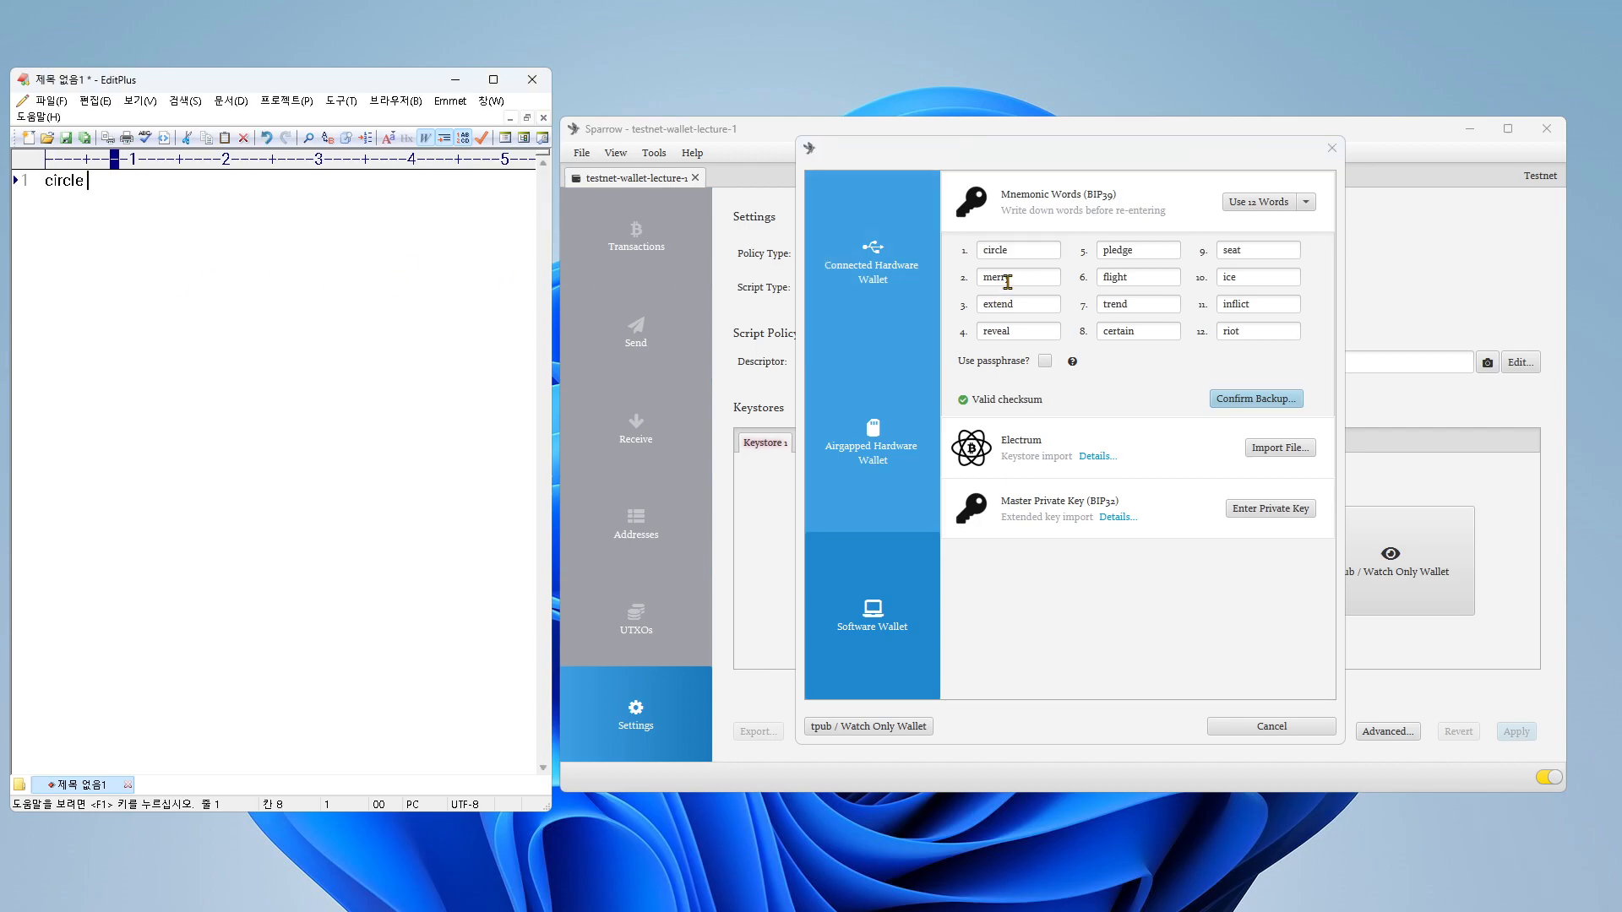
# Step: Copy the second, third and fourth seed words one by one into the EditPlus document, separated by spaces
pyautogui.doubleClick(1008, 281)
pyautogui.hotkey('ctrl', 'c')
pyautogui.click(289, 222)
pyautogui.hotkey('ctrl', 'v')
pyautogui.doubleClick(1007, 304)
pyautogui.hotkey('ctrl', 'c')
pyautogui.click(315, 185)
pyautogui.hotkey('ctrl', 'v')
pyautogui.doubleClick(998, 332)
pyautogui.hotkey('ctrl', 'c')
pyautogui.click(380, 253)
pyautogui.hotkey('ctrl', 'v')
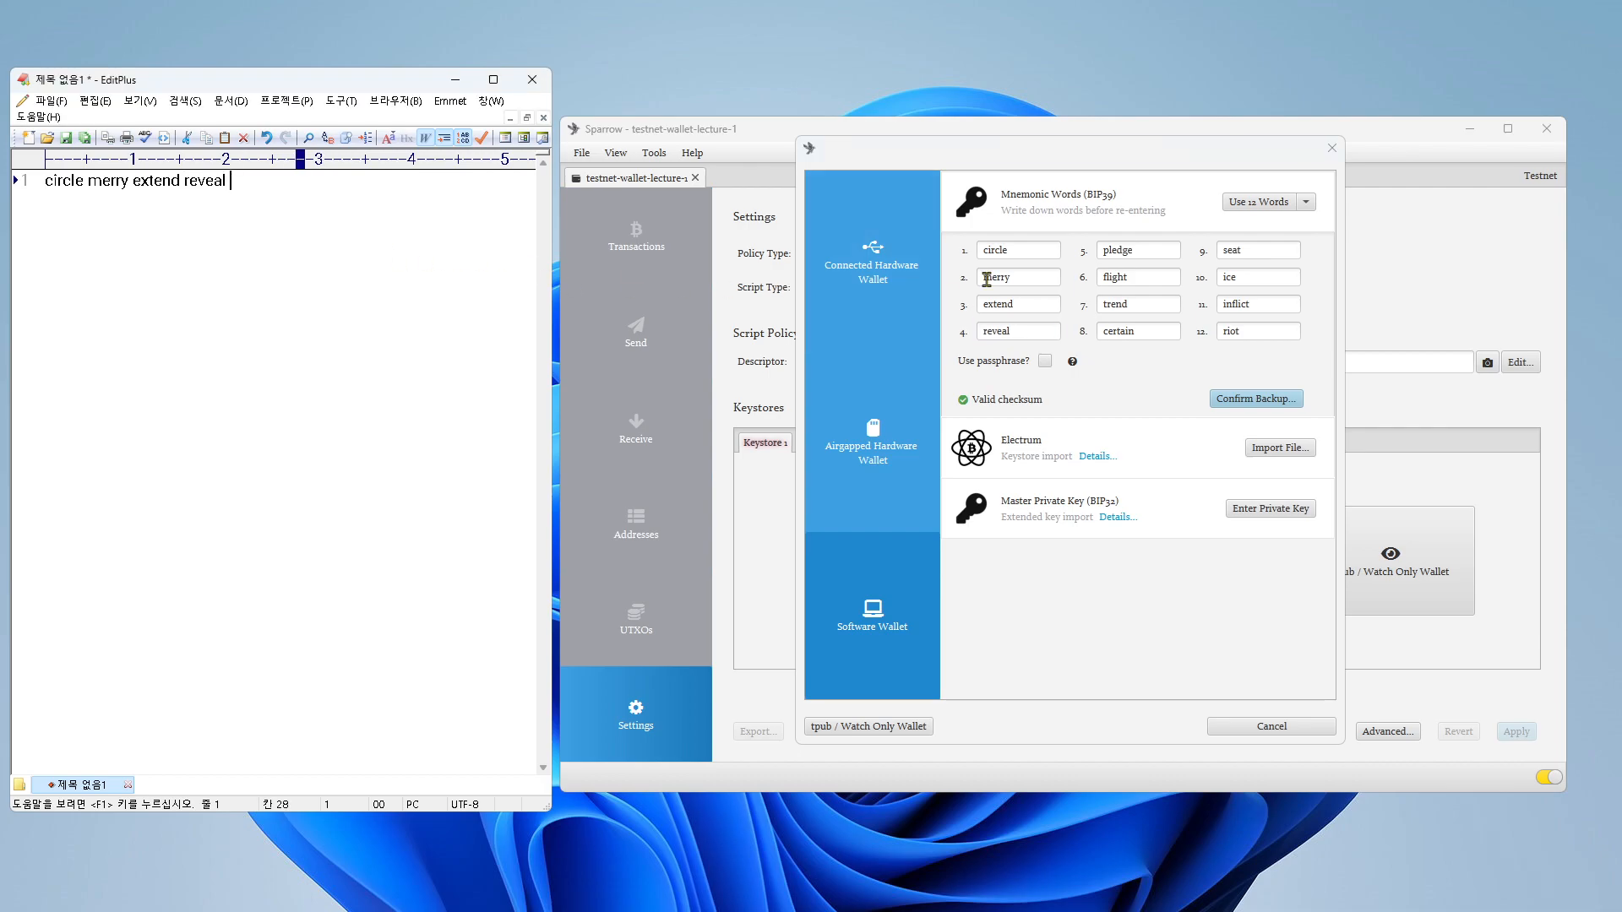
# Step: Copy the fifth and sixth seed words one by one into the EditPlus document, separated by spaces
pyautogui.doubleClick(1120, 251)
pyautogui.hotkey('ctrl', 'c')
pyautogui.click(377, 187)
pyautogui.hotkey('ctrl', 'v')
pyautogui.doubleClick(1126, 282)
pyautogui.hotkey('ctrl', 'c')
pyautogui.click(336, 200)
pyautogui.hotkey('ctrl', 'v')
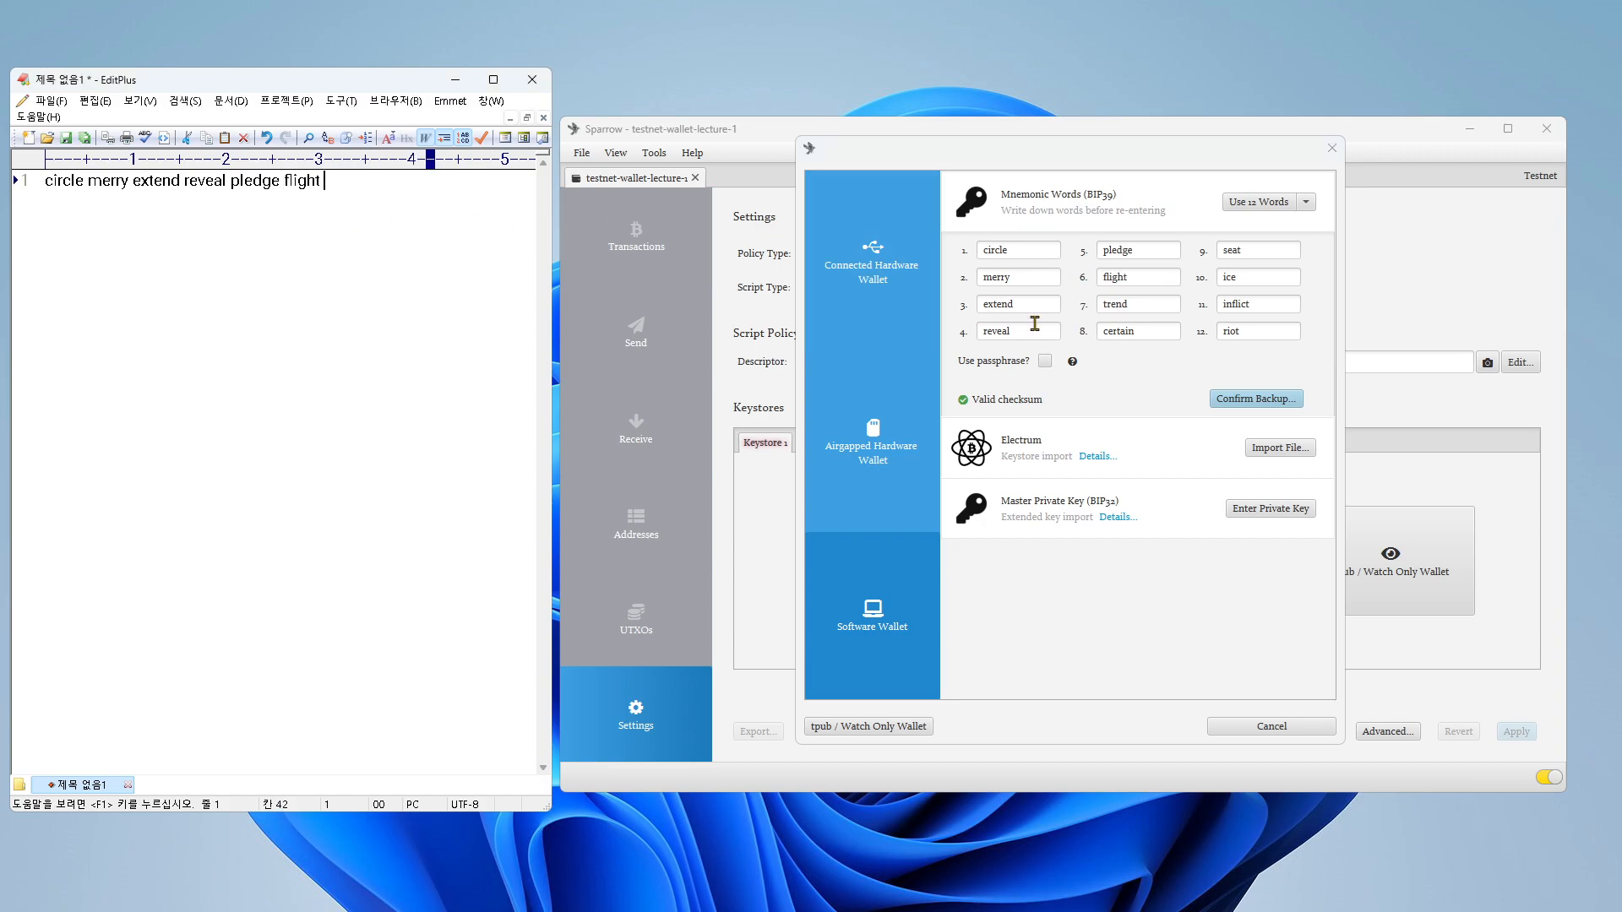
# Step: Add the seventh, eighth and ninth seed words to the EditPlus document, copying each from the keystore's mnemonic list
pyautogui.doubleClick(1110, 305)
pyautogui.hotkey('ctrl', 'c')
pyautogui.click(416, 204)
pyautogui.hotkey('ctrl', 'v')
pyautogui.click(1118, 334)
pyautogui.doubleClick(1117, 334)
pyautogui.hotkey('ctrl', 'c')
pyautogui.click(448, 202)
pyautogui.hotkey('ctrl', 'v')
pyautogui.doubleClick(1232, 250)
pyautogui.hotkey('ctrl', 'c')
pyautogui.click(471, 197)
pyautogui.hotkey('ctrl', 'v')
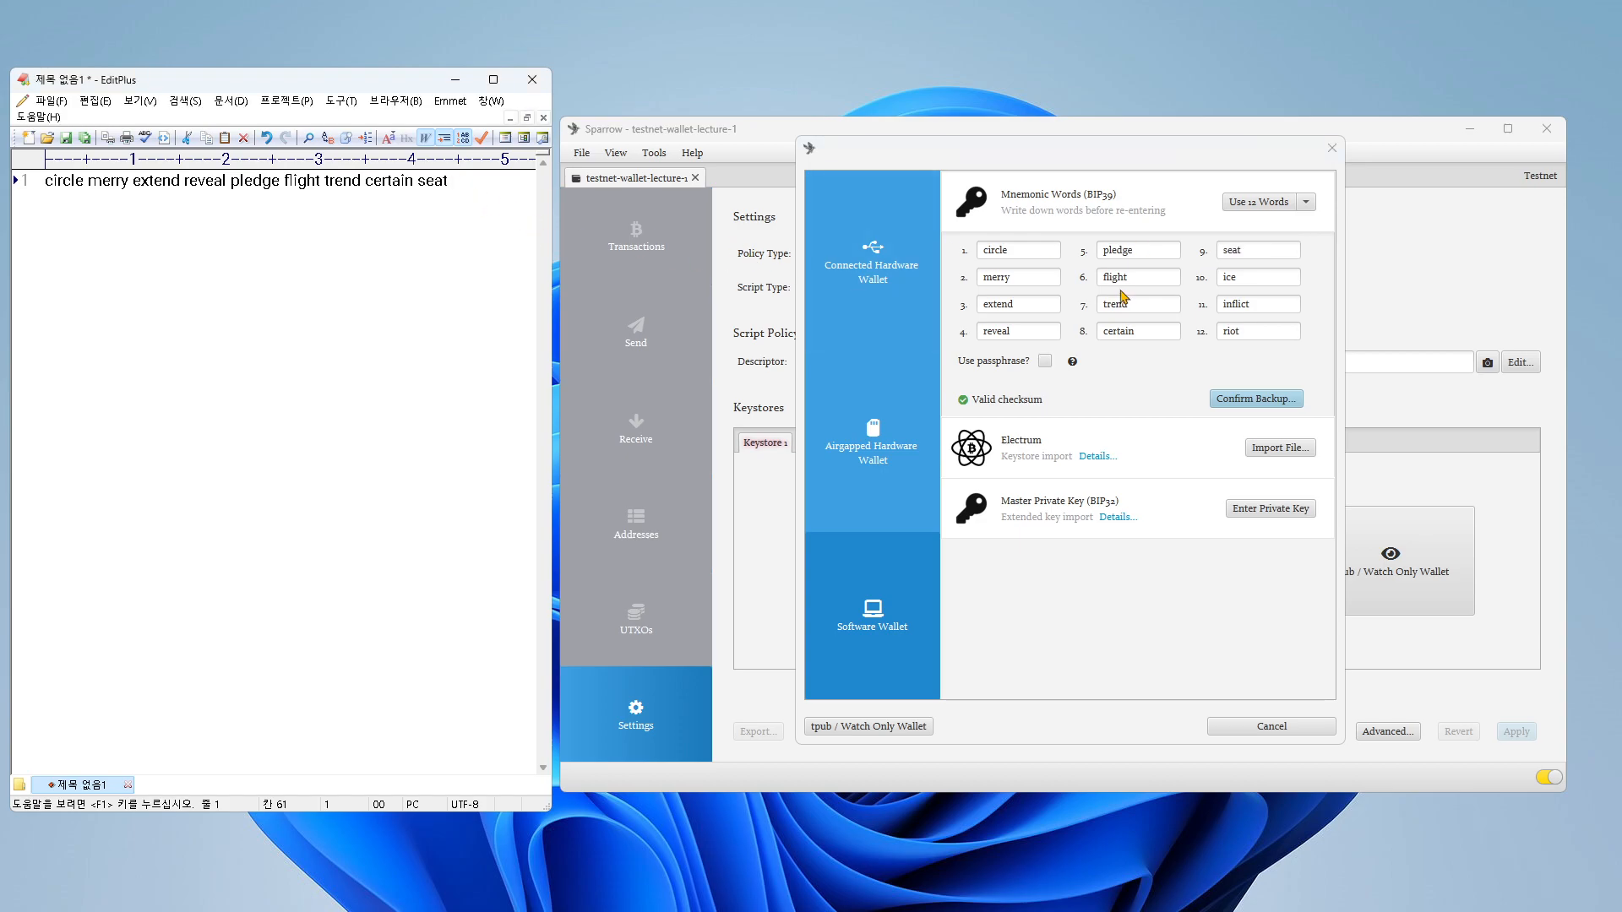
# Step: Copy the tenth, eleventh and twelfth seed words into the EditPlus document to complete the phrase
pyautogui.doubleClick(1234, 278)
pyautogui.click(485, 180)
pyautogui.hotkey('ctrl', 'v')
pyautogui.doubleClick(1225, 304)
pyautogui.hotkey('ctrl', 'c')
pyautogui.click(518, 181)
pyautogui.hotkey('ctrl', 'v')
pyautogui.doubleClick(1236, 332)
pyautogui.hotkey('ctrl', 'c')
pyautogui.click(457, 195)
pyautogui.hotkey('ctrl', 'v')
# Step: Confirm the seed backup by re-entering all 12 words, copied from the EditPlus document, into the keystore's mnemonic fields
pyautogui.click(1229, 405)
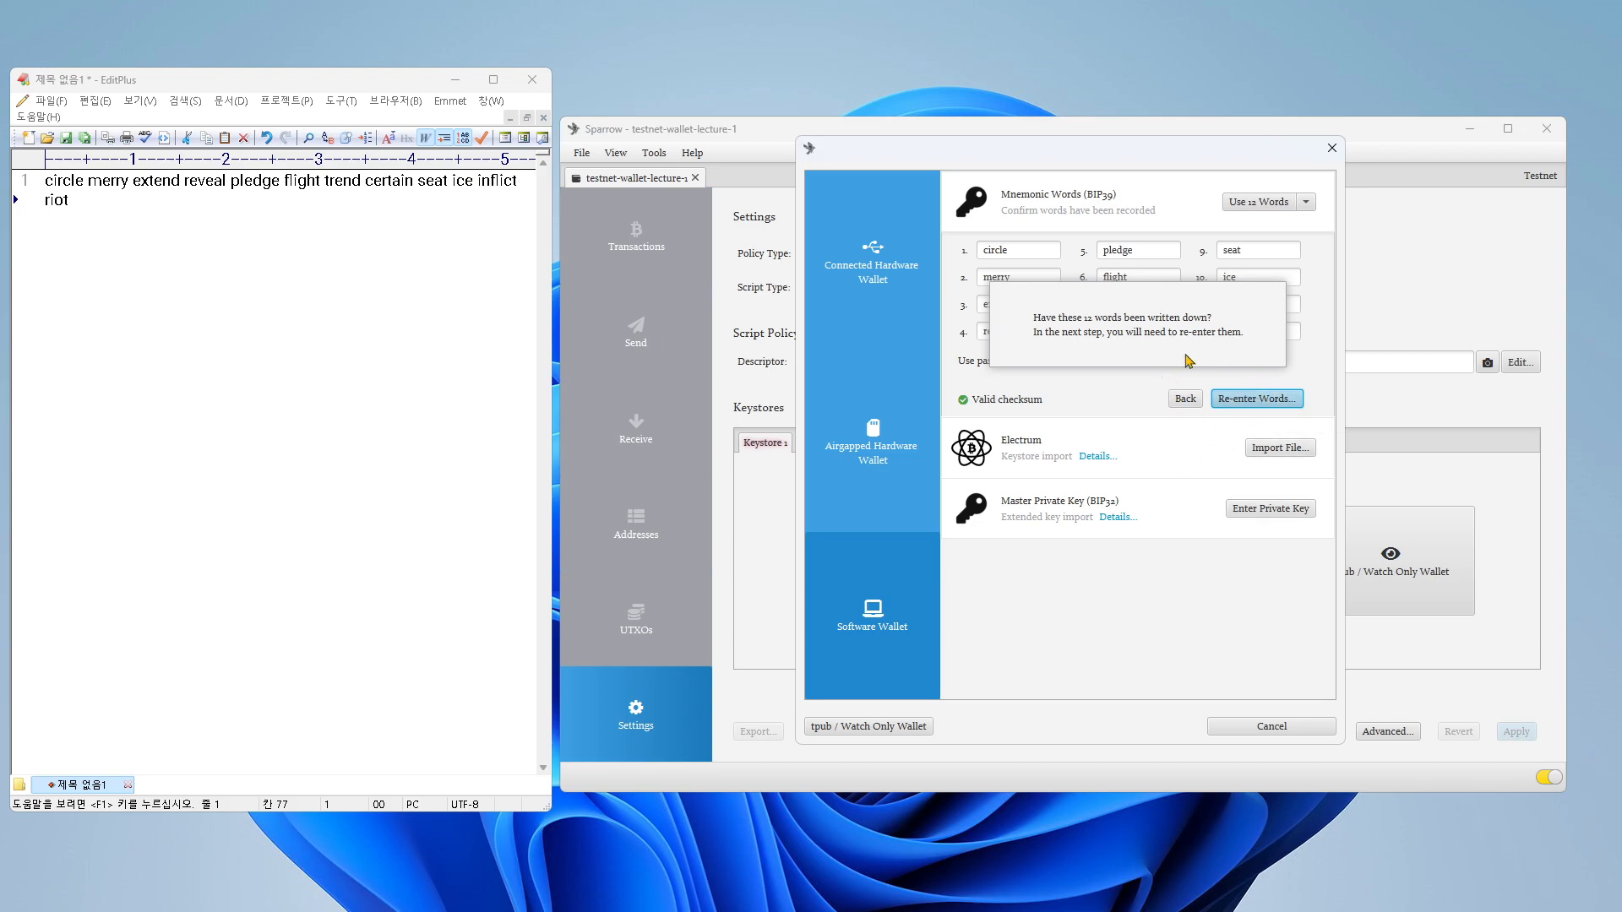
pyautogui.click(86, 199)
pyautogui.press('Up')
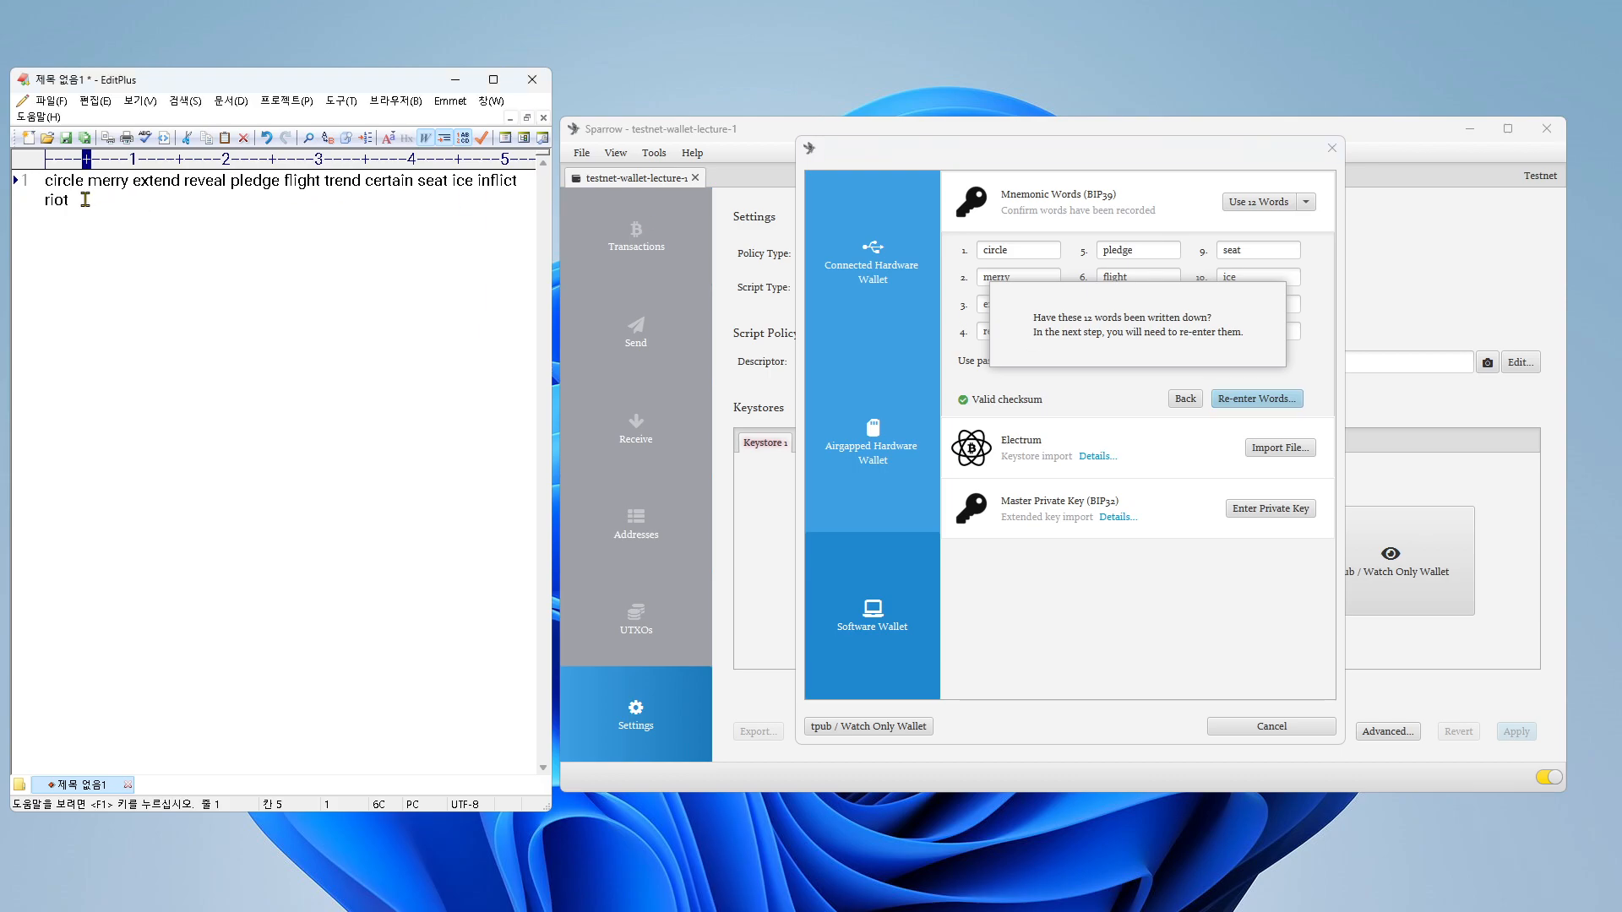
pyautogui.click(1246, 399)
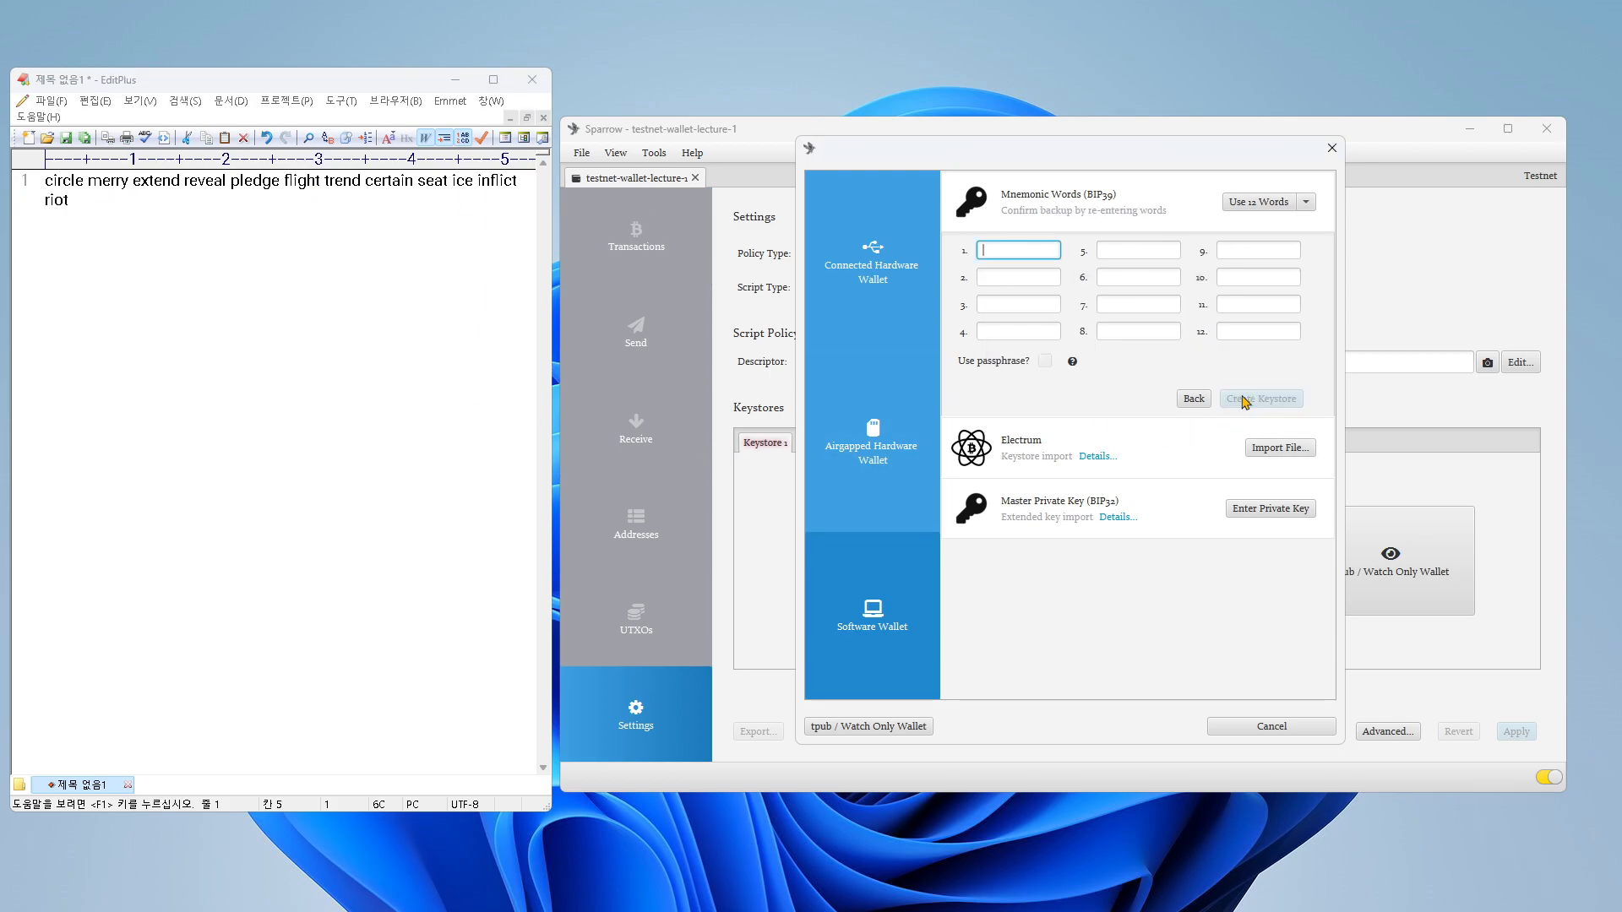
pyautogui.click(81, 199)
pyautogui.hotkey('ctrl', 'a')
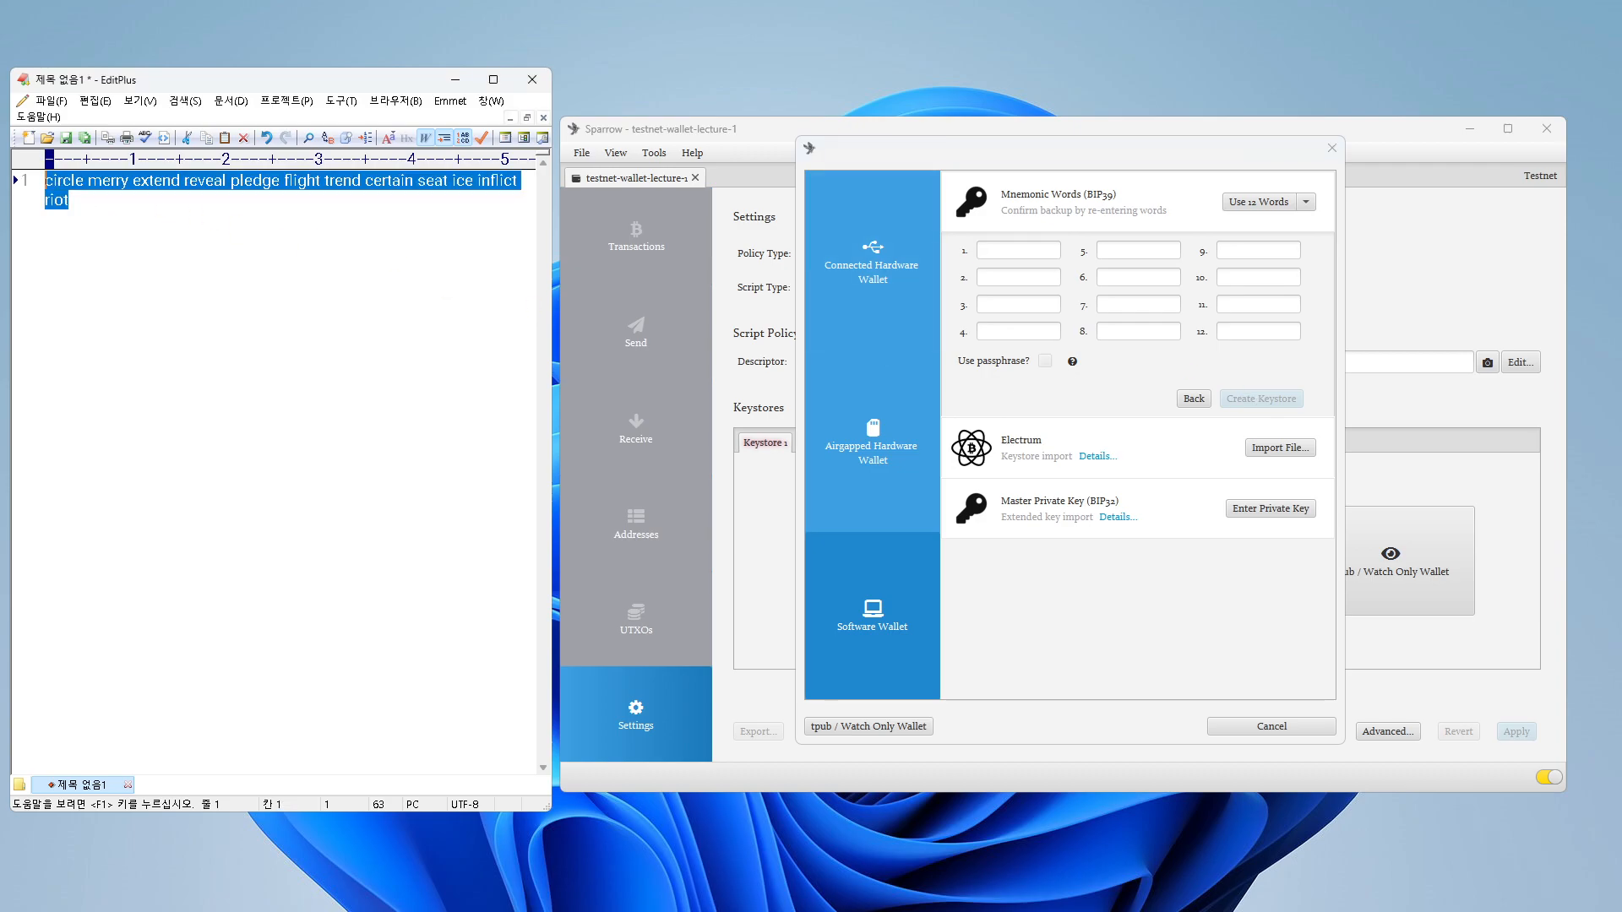
pyautogui.click(1013, 250)
pyautogui.hotkey('ctrl', 'v')
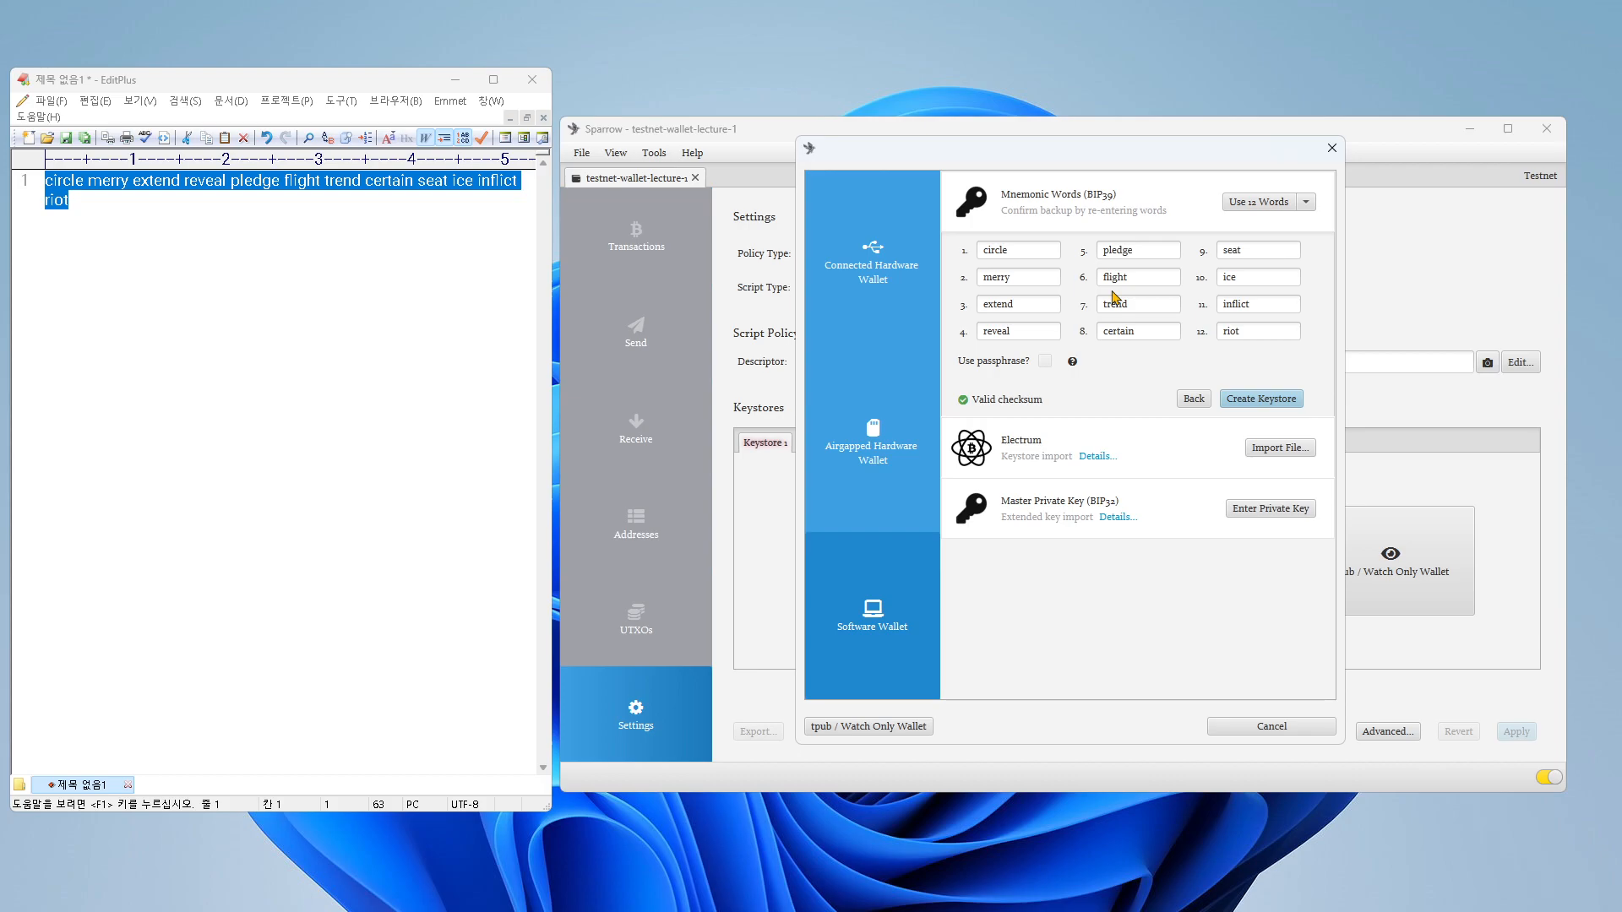
# Step: Create the keystore from the re-entered words and import it with the default derivation m/84'/1'/0'
pyautogui.click(1255, 402)
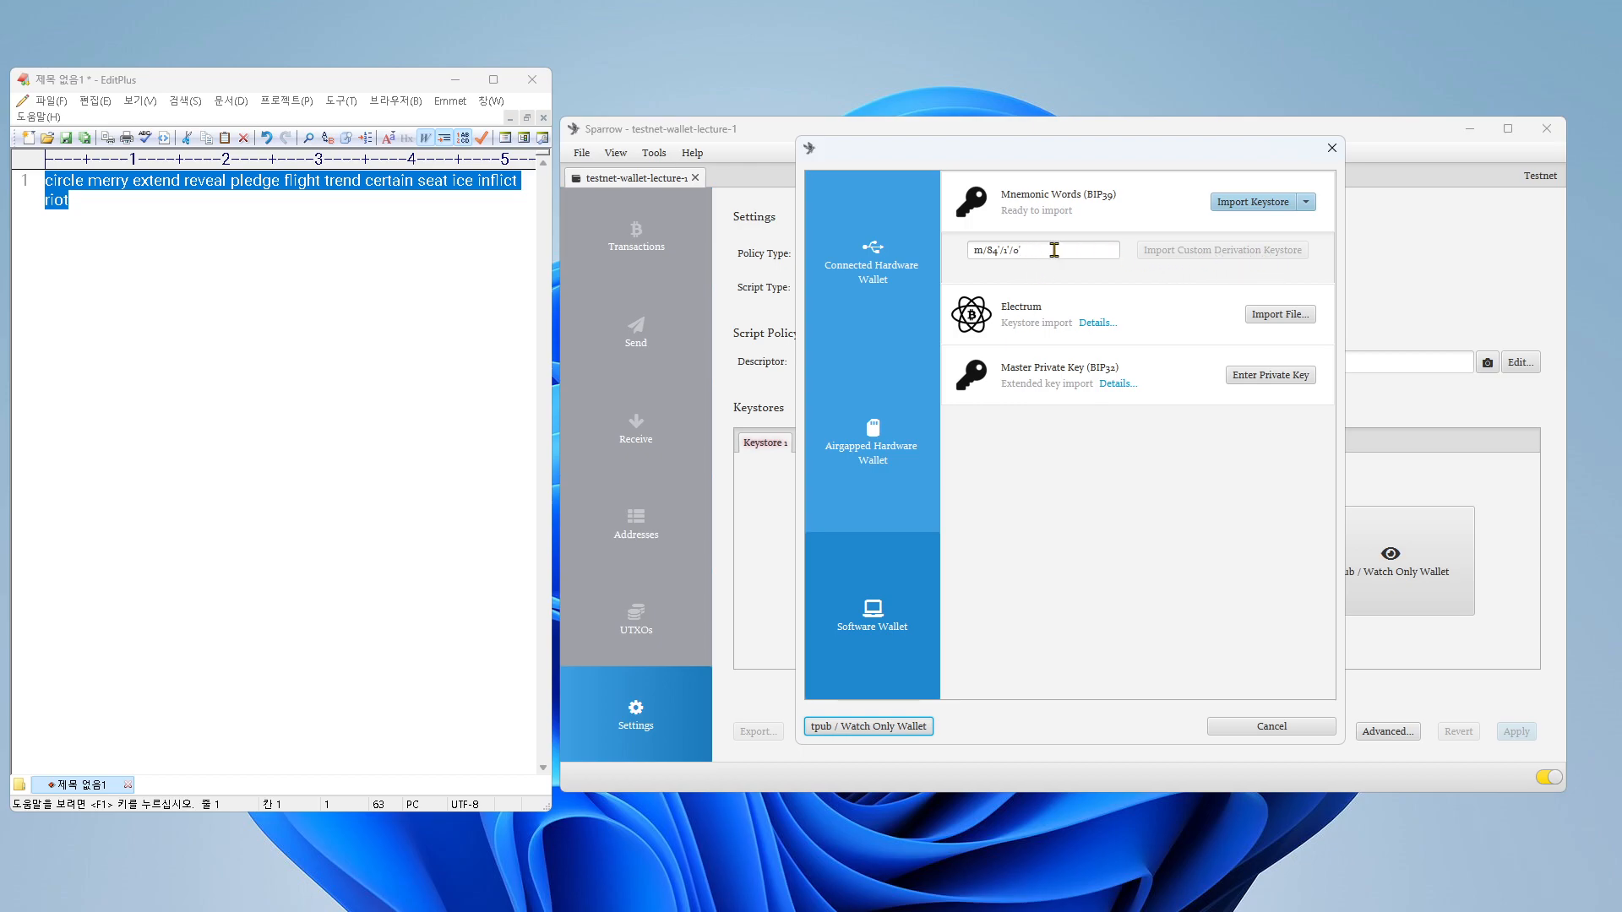
pyautogui.click(1239, 207)
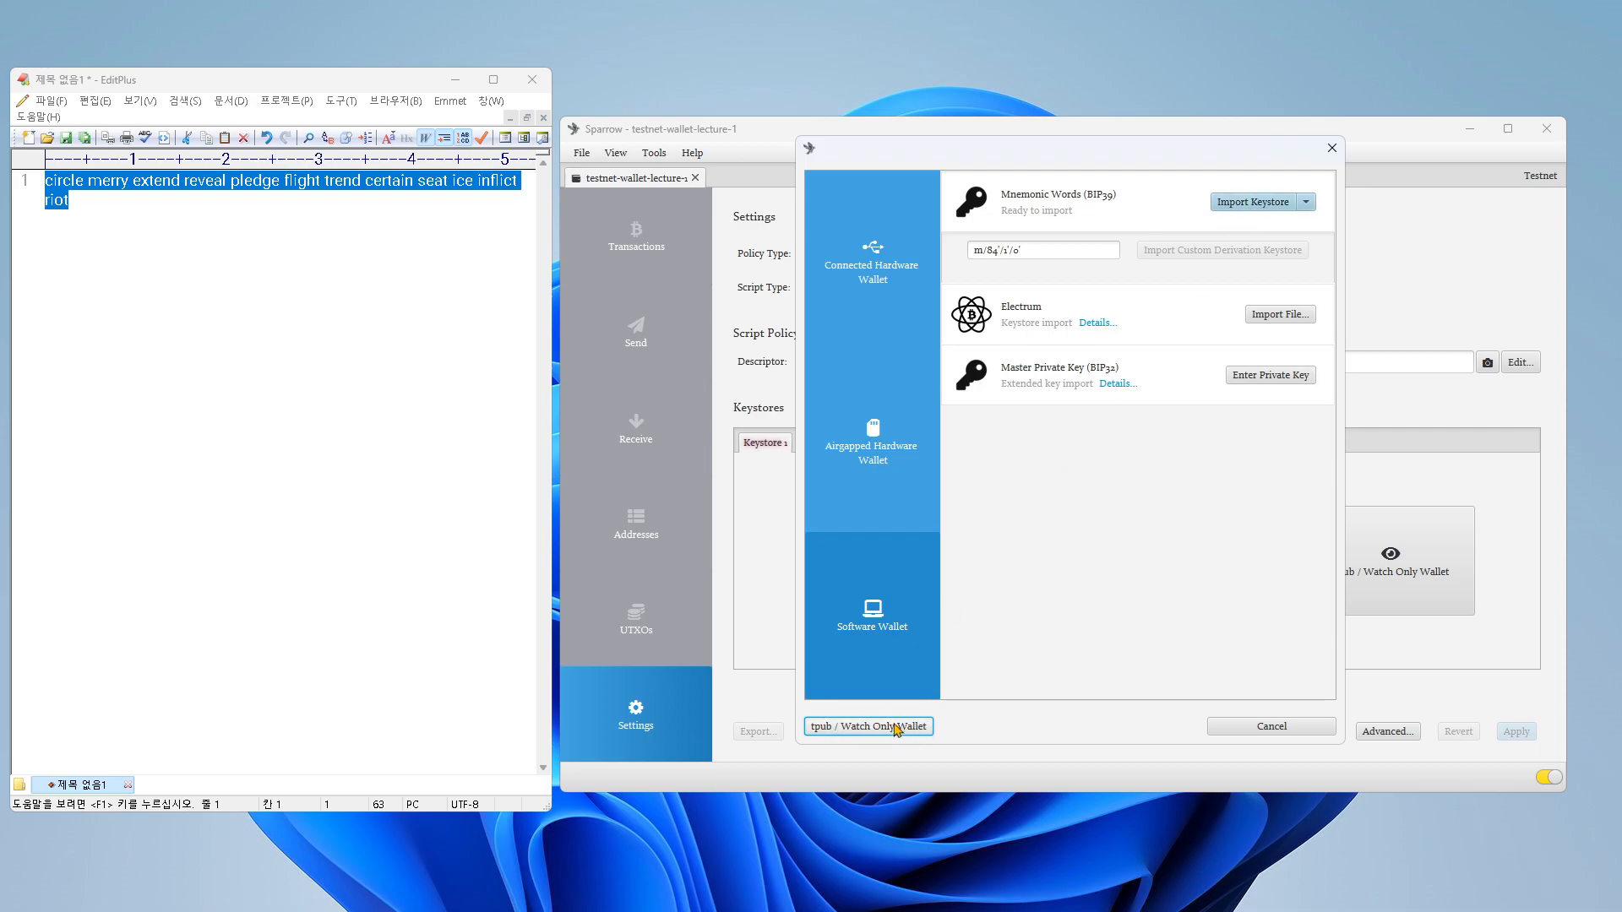
pyautogui.click(1244, 206)
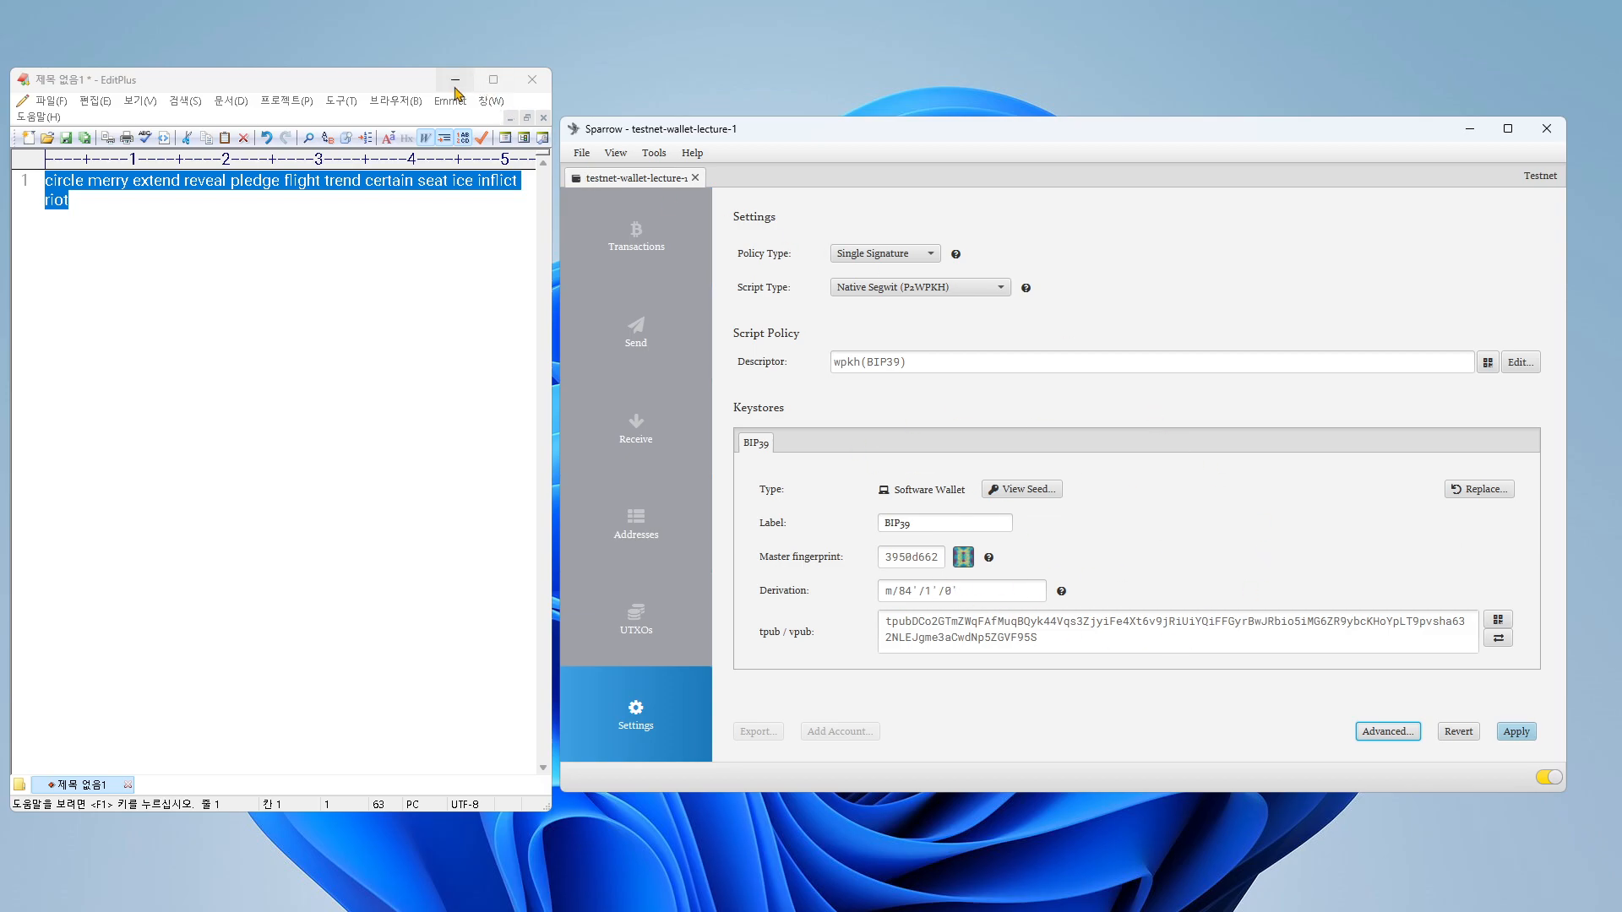
# Step: Minimize the EditPlus window and move the Sparrow window to the middle of the desktop
pyautogui.click(454, 80)
pyautogui.moveTo(937, 129); pyautogui.dragTo(701, 130)
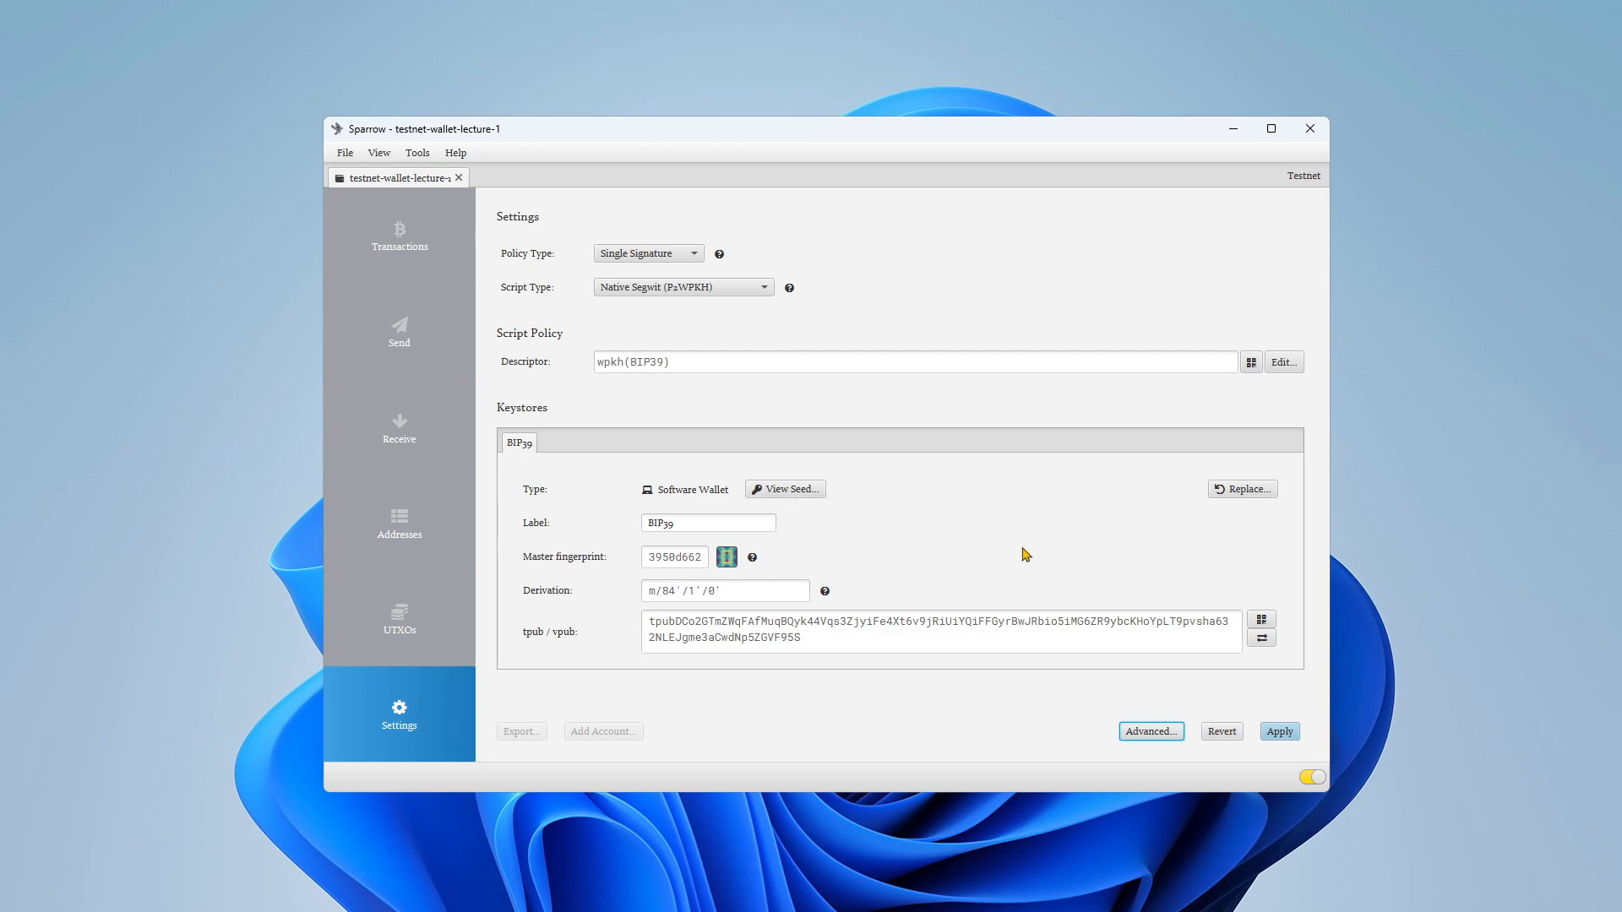
# Step: Apply the wallet settings and protect the wallet by entering and confirming the wallet password
pyautogui.click(1279, 732)
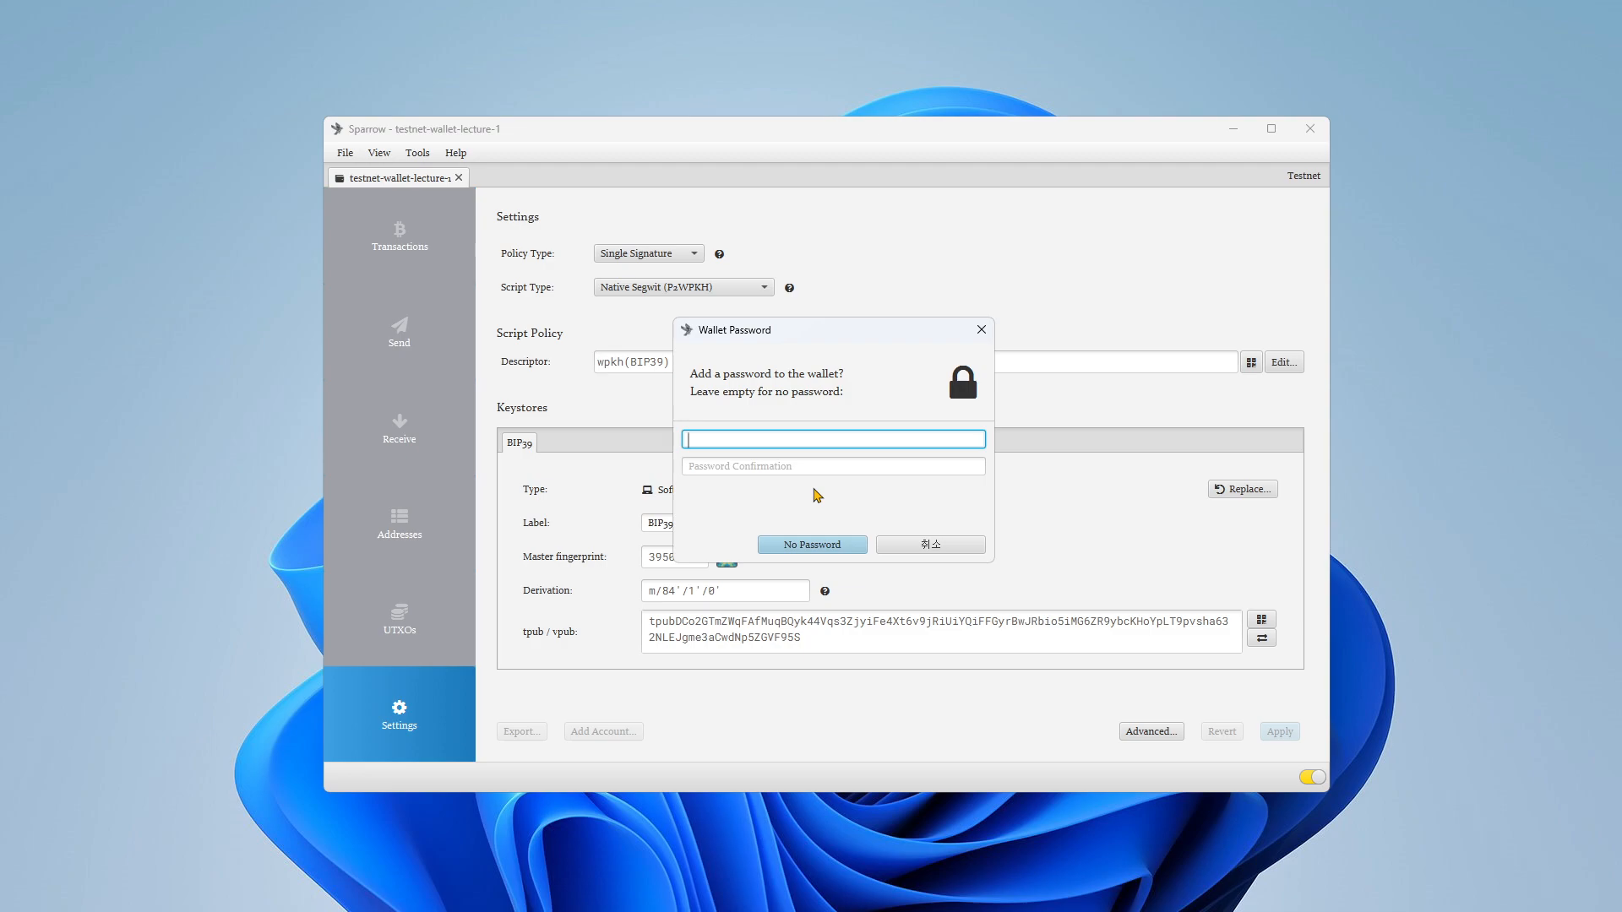
pyautogui.write('1234')
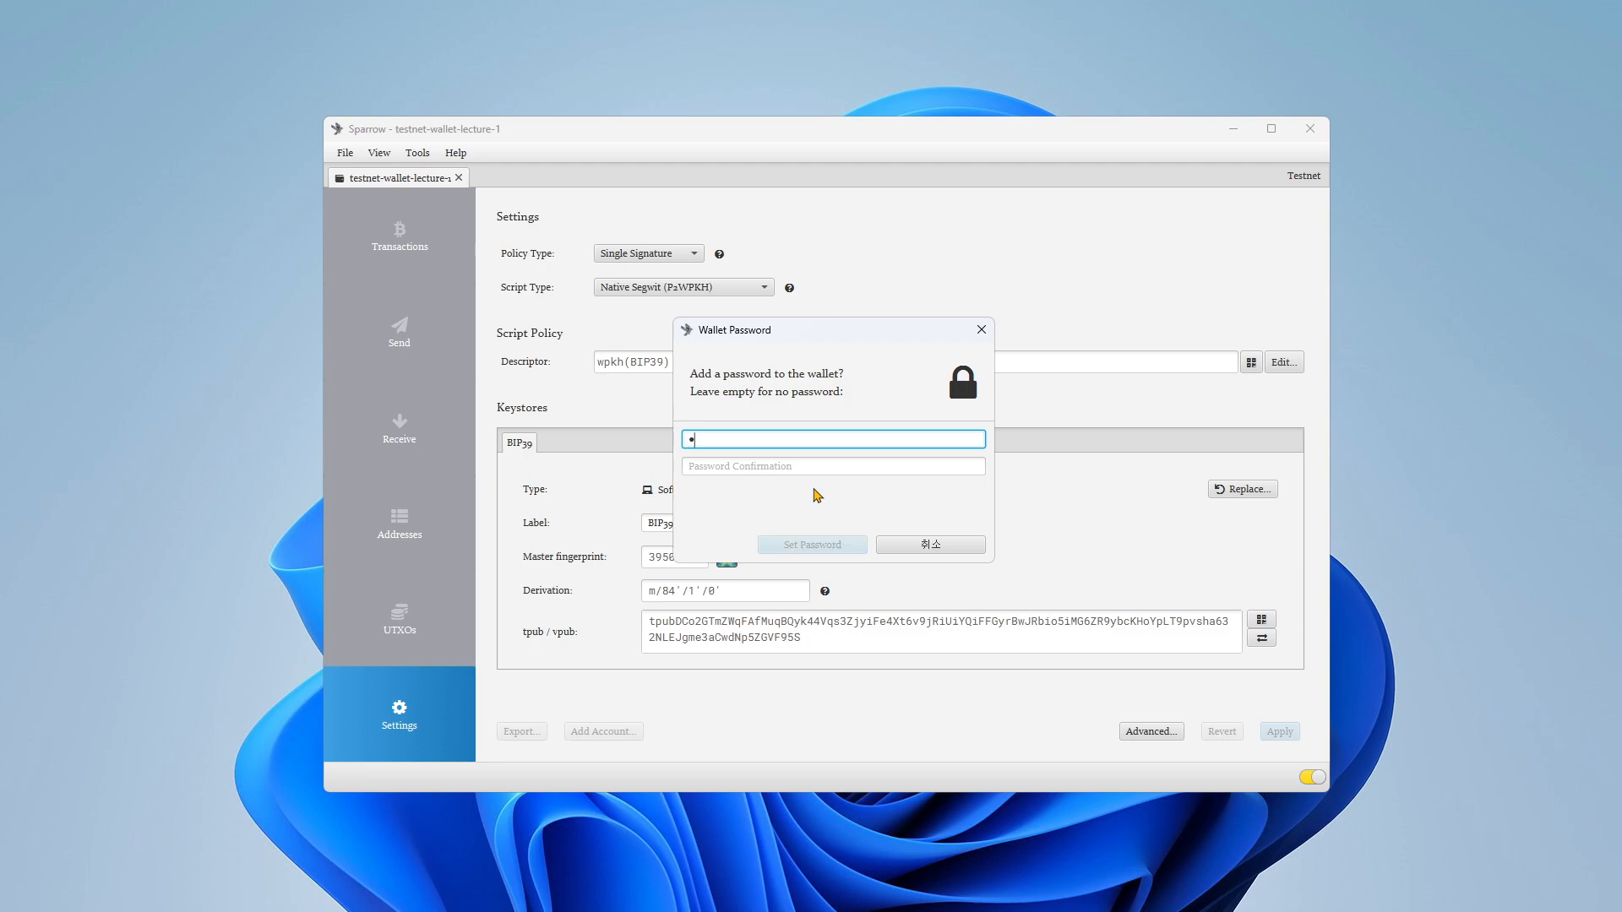
pyautogui.click(769, 466)
pyautogui.write('1234')
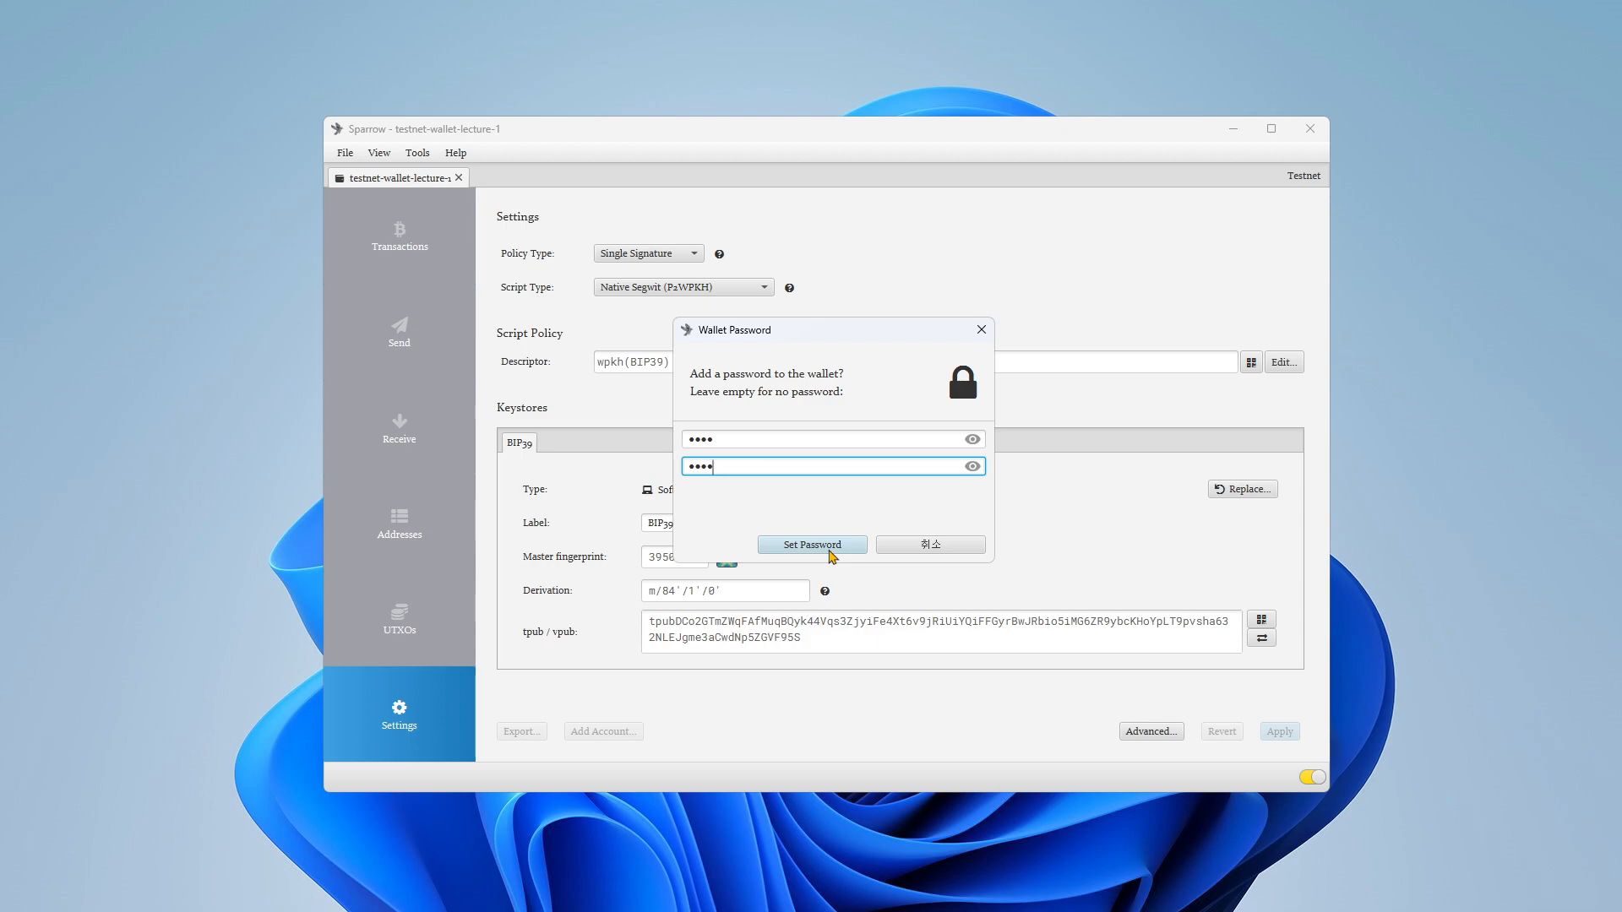
pyautogui.click(830, 549)
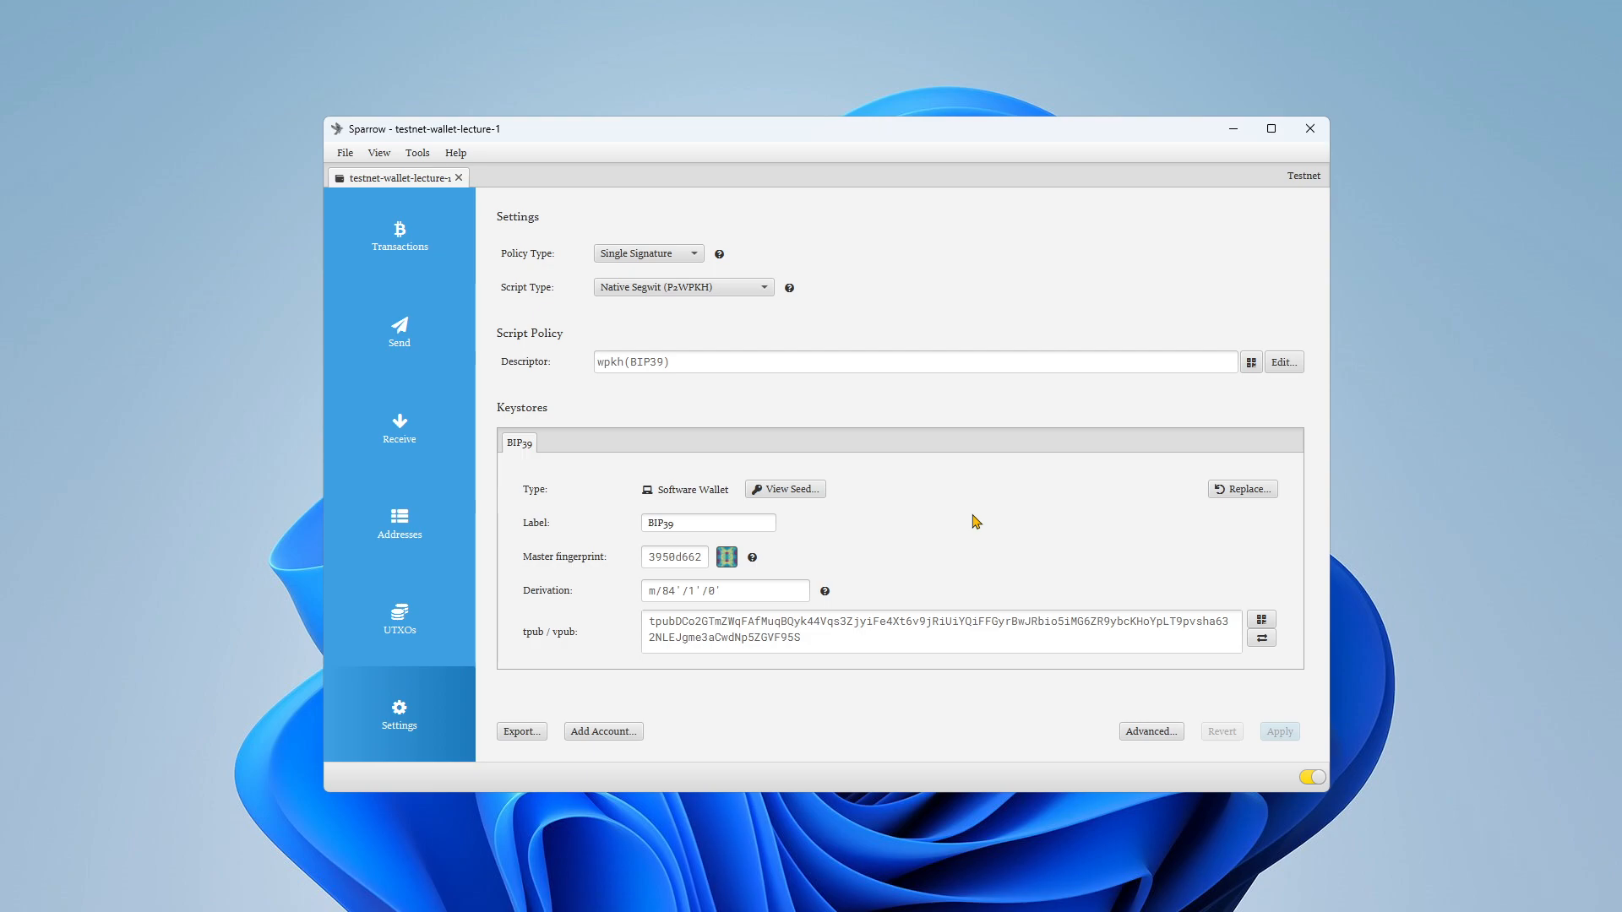
# Step: Look through the wallet's Transactions, Send, Receive, Addresses and UTXOs views
pyautogui.click(398, 248)
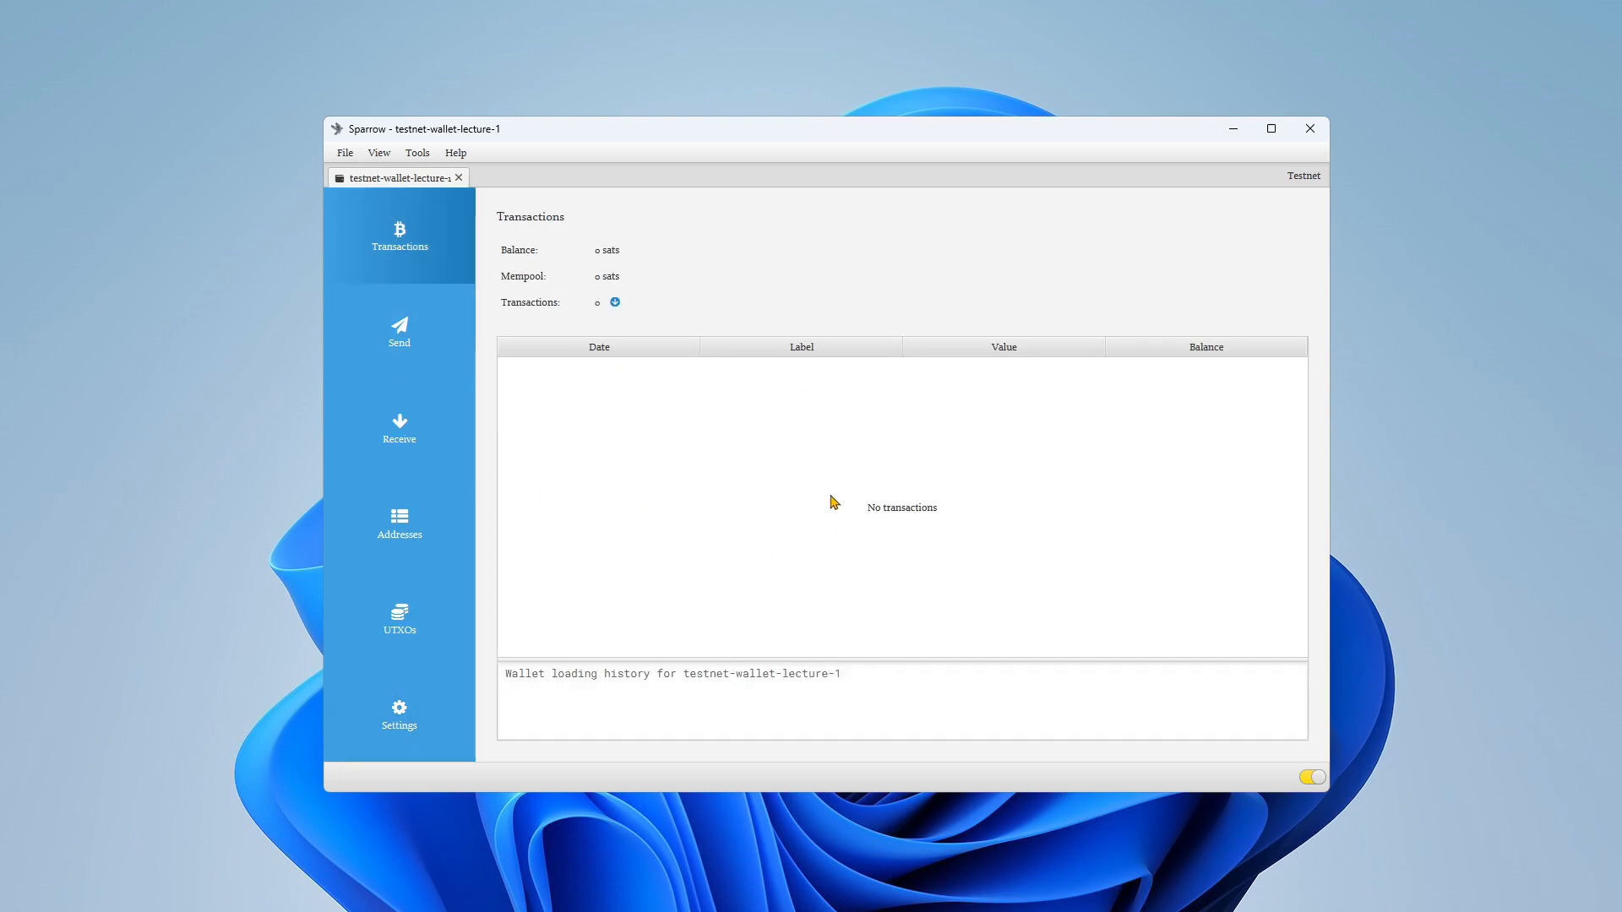
pyautogui.click(420, 319)
pyautogui.click(410, 428)
pyautogui.click(399, 551)
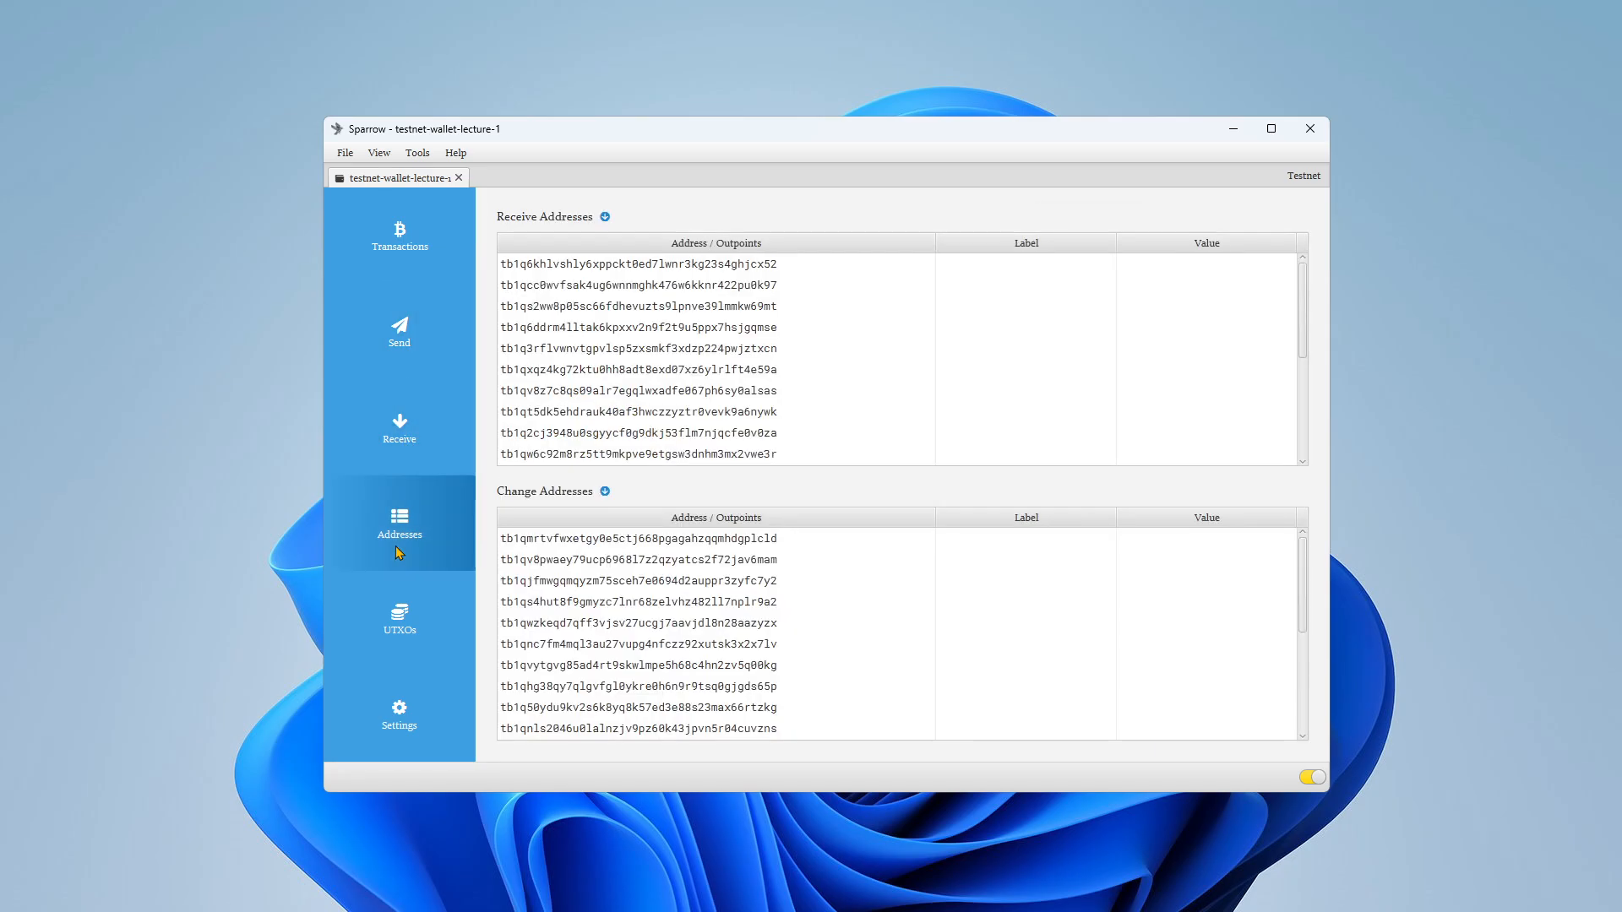
pyautogui.click(404, 614)
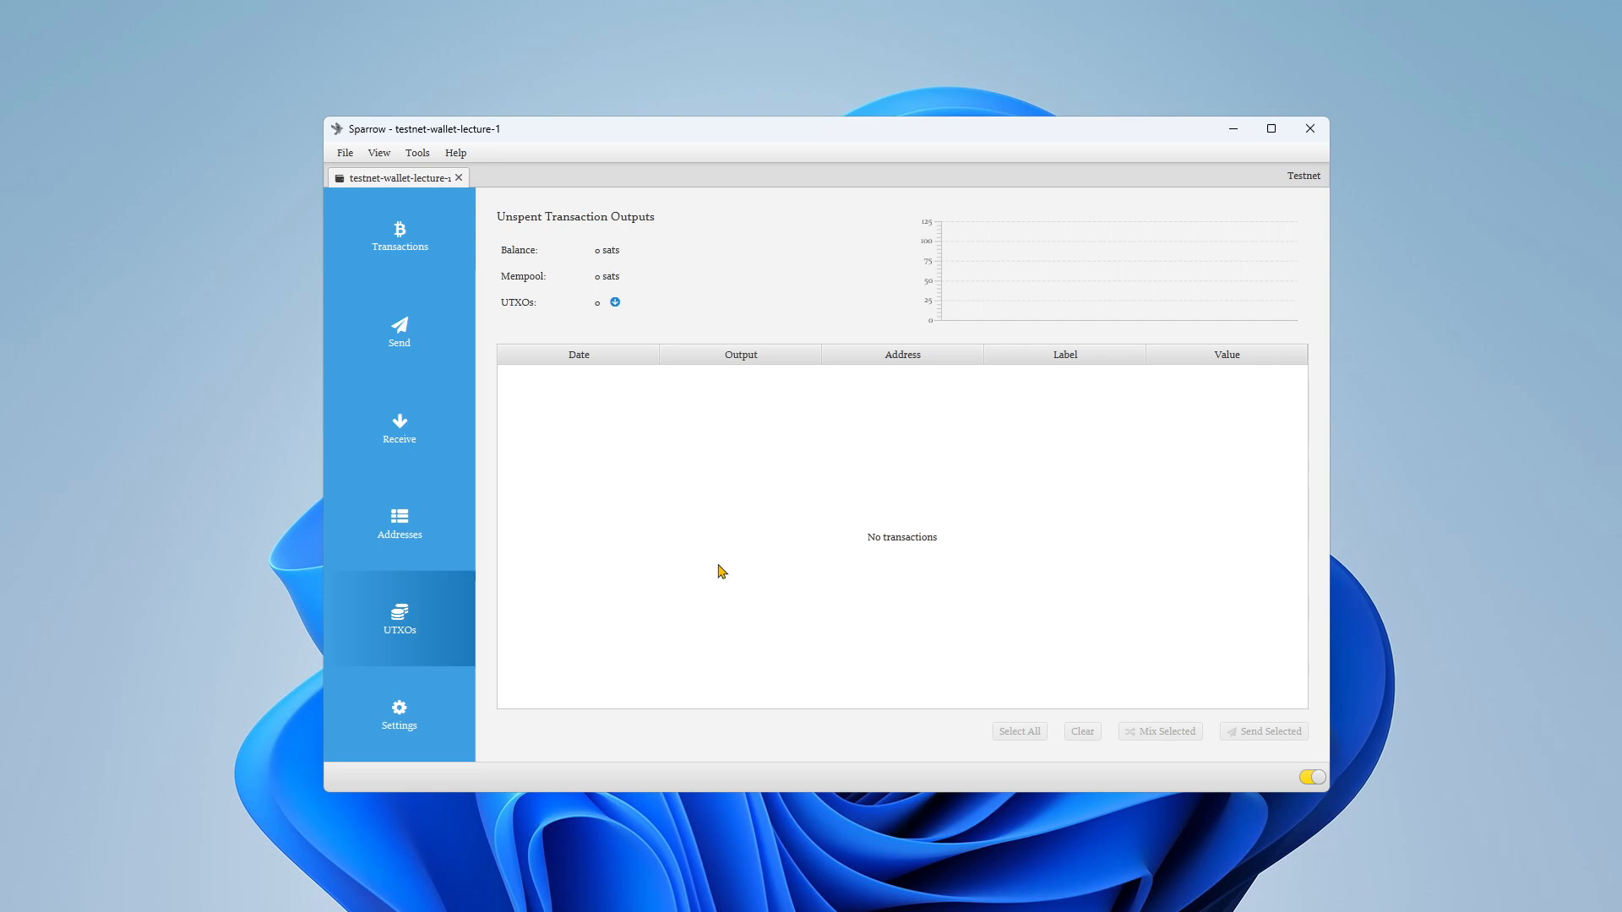
pyautogui.click(382, 245)
pyautogui.click(408, 321)
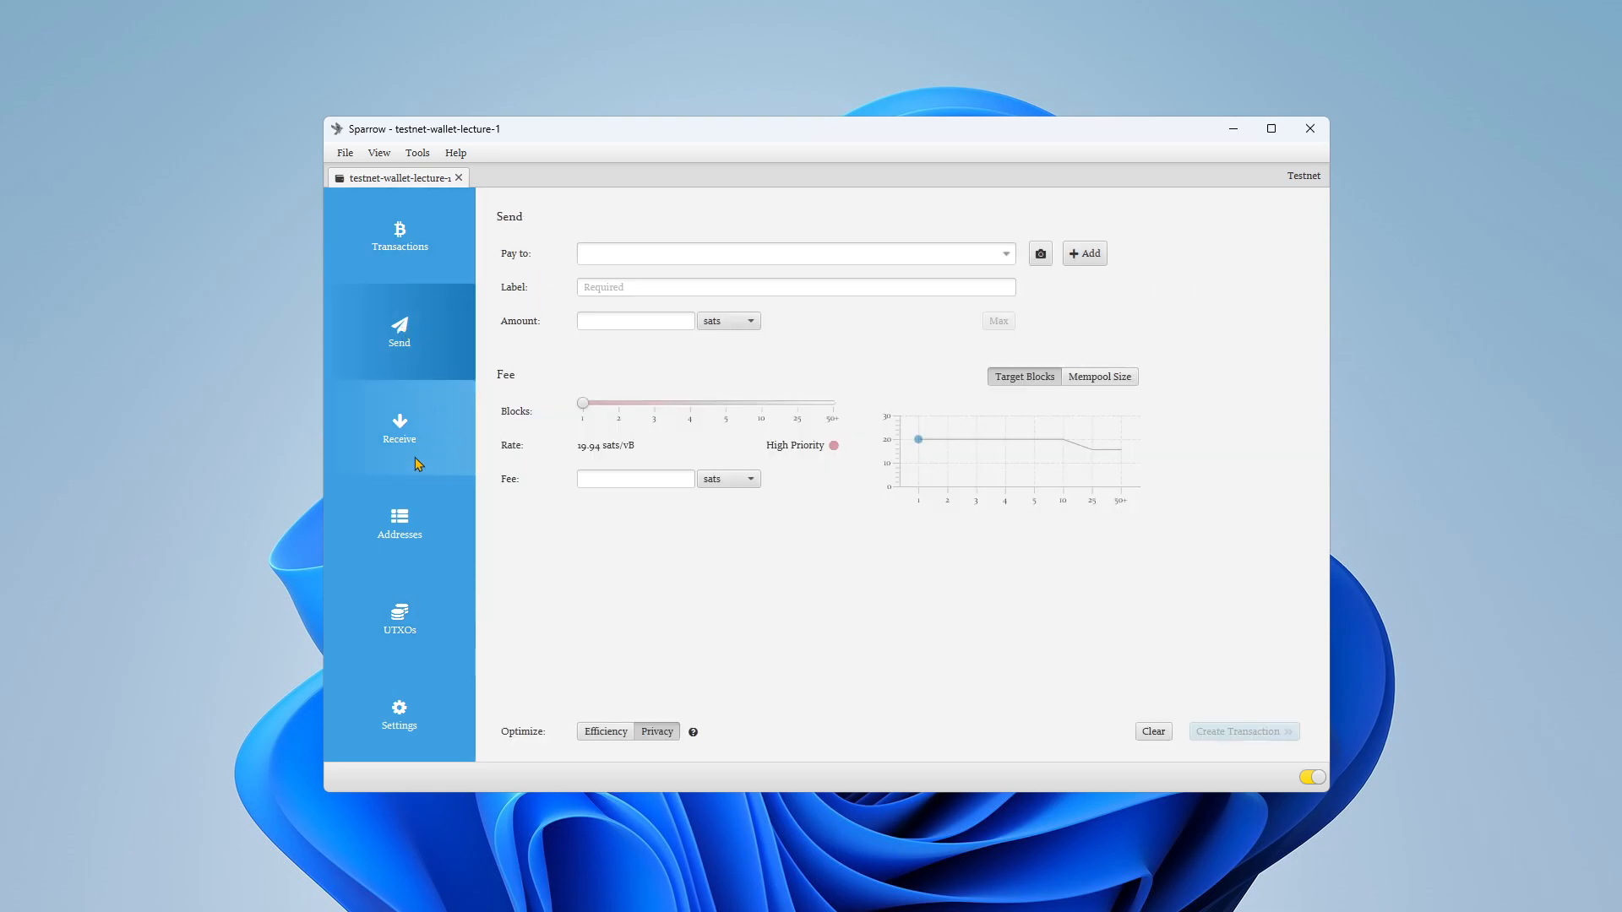
pyautogui.click(416, 459)
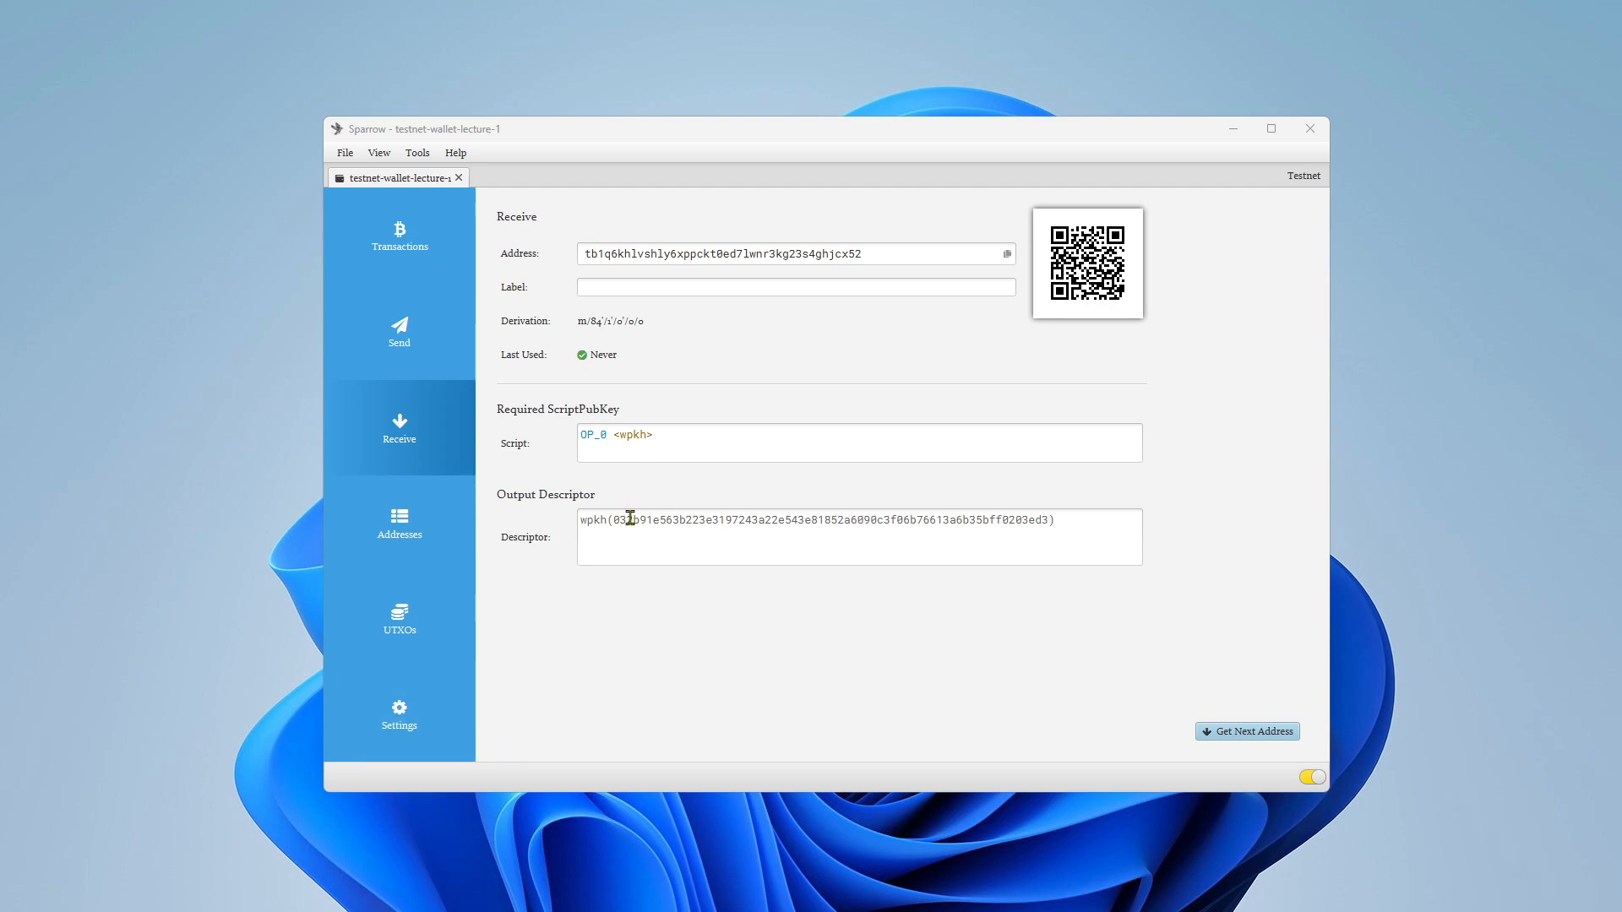
pyautogui.click(426, 345)
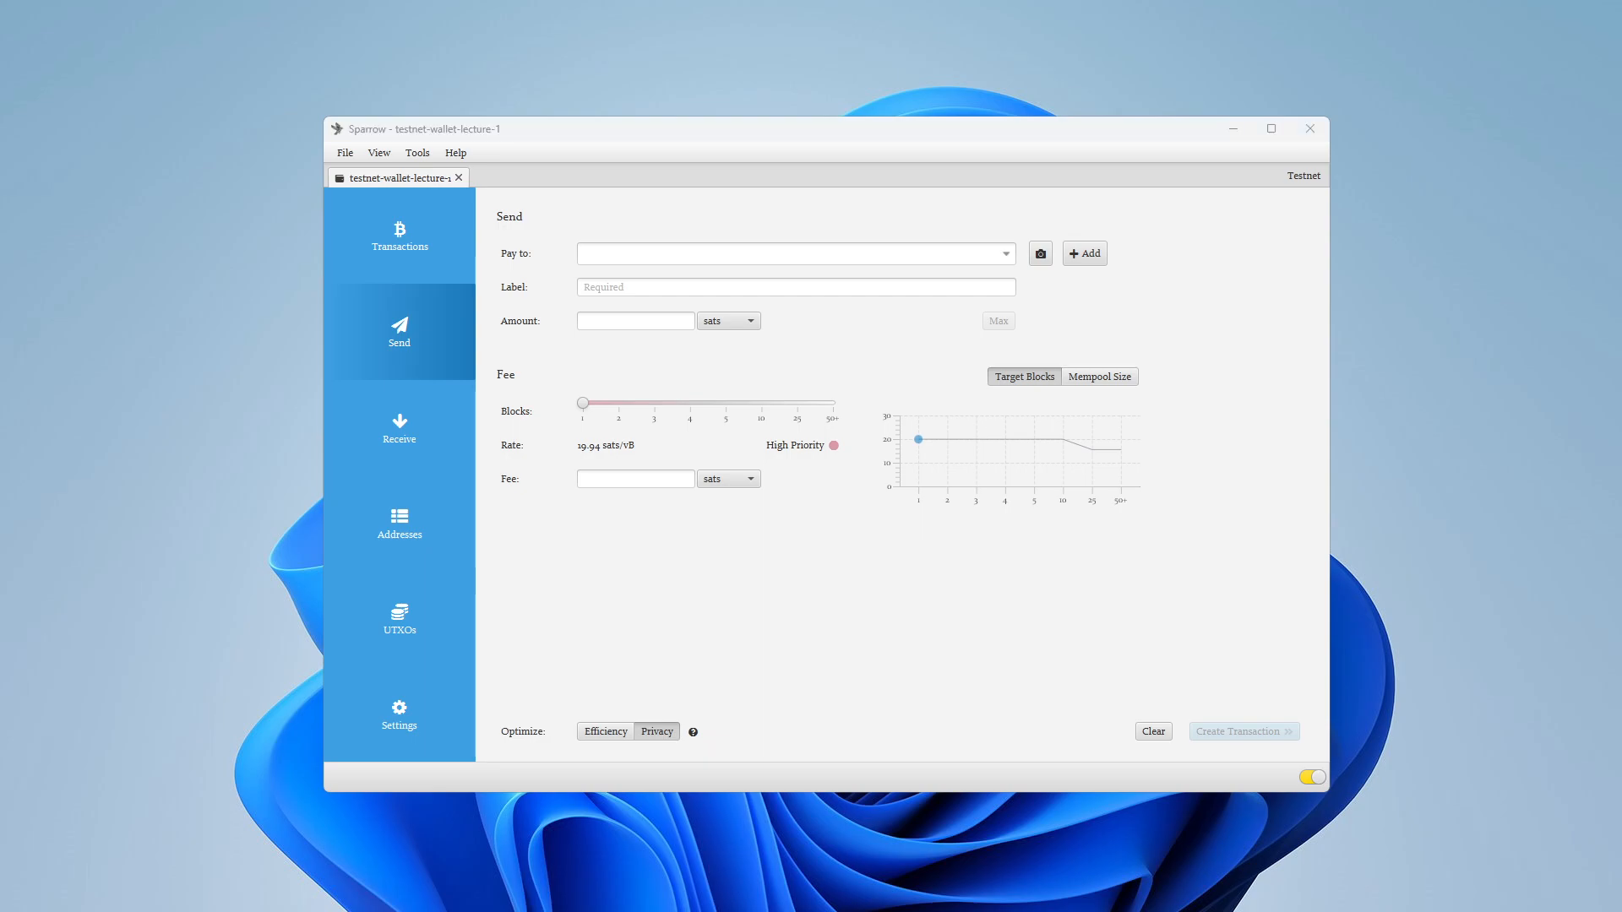
# Step: Switch to the web browser and look through the Google search results for "tbtc faucet"
pyautogui.click(981, 684)
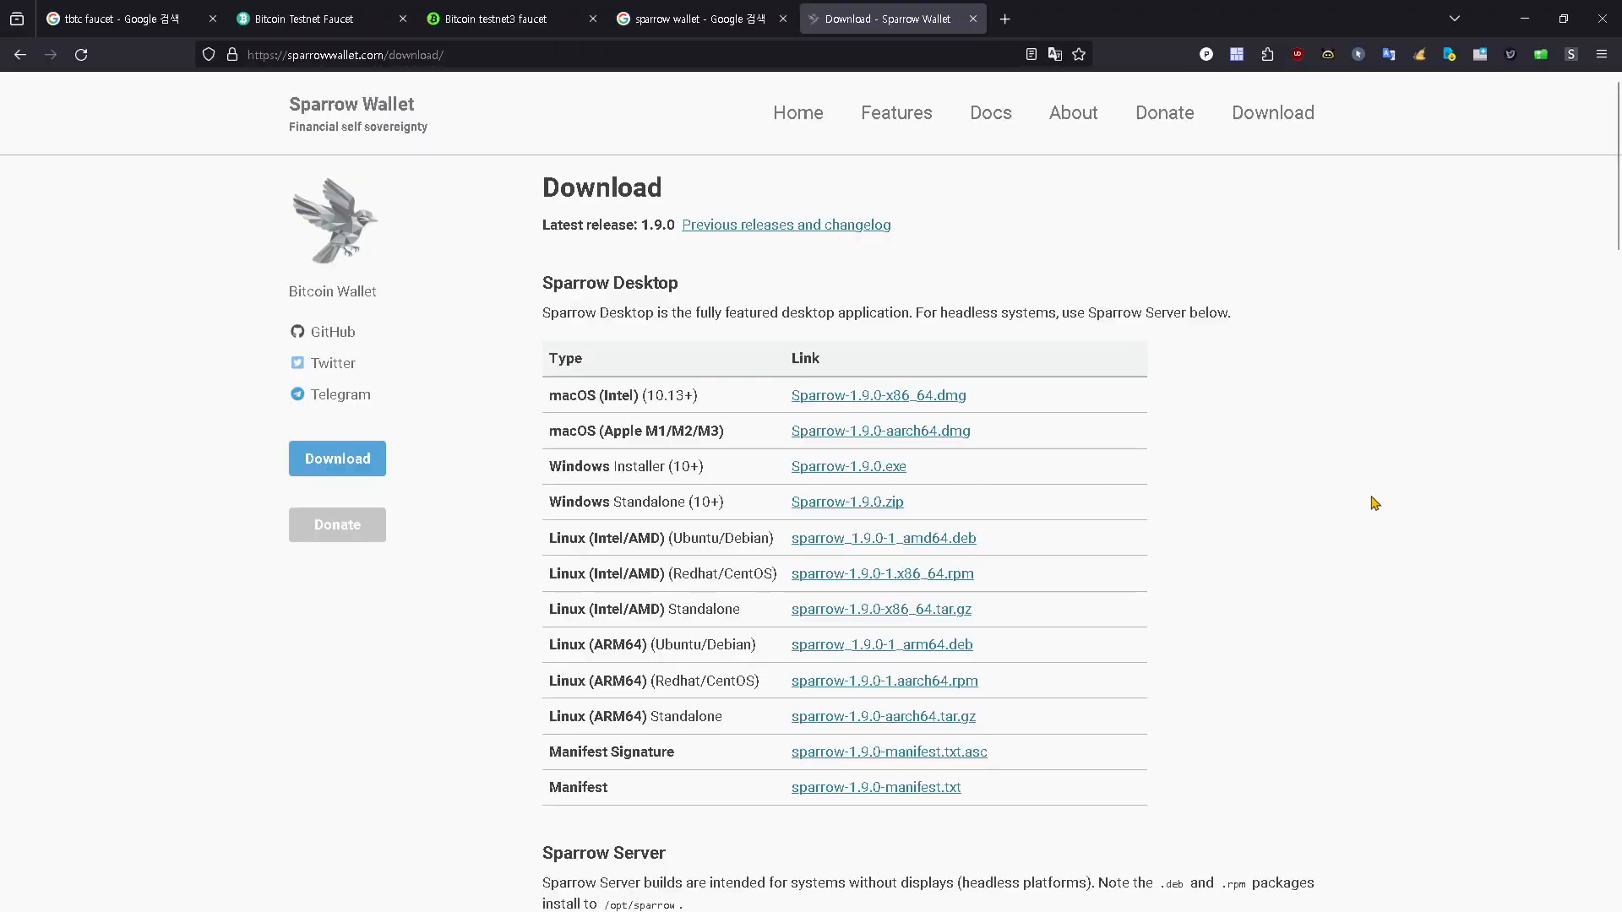
pyautogui.click(93, 19)
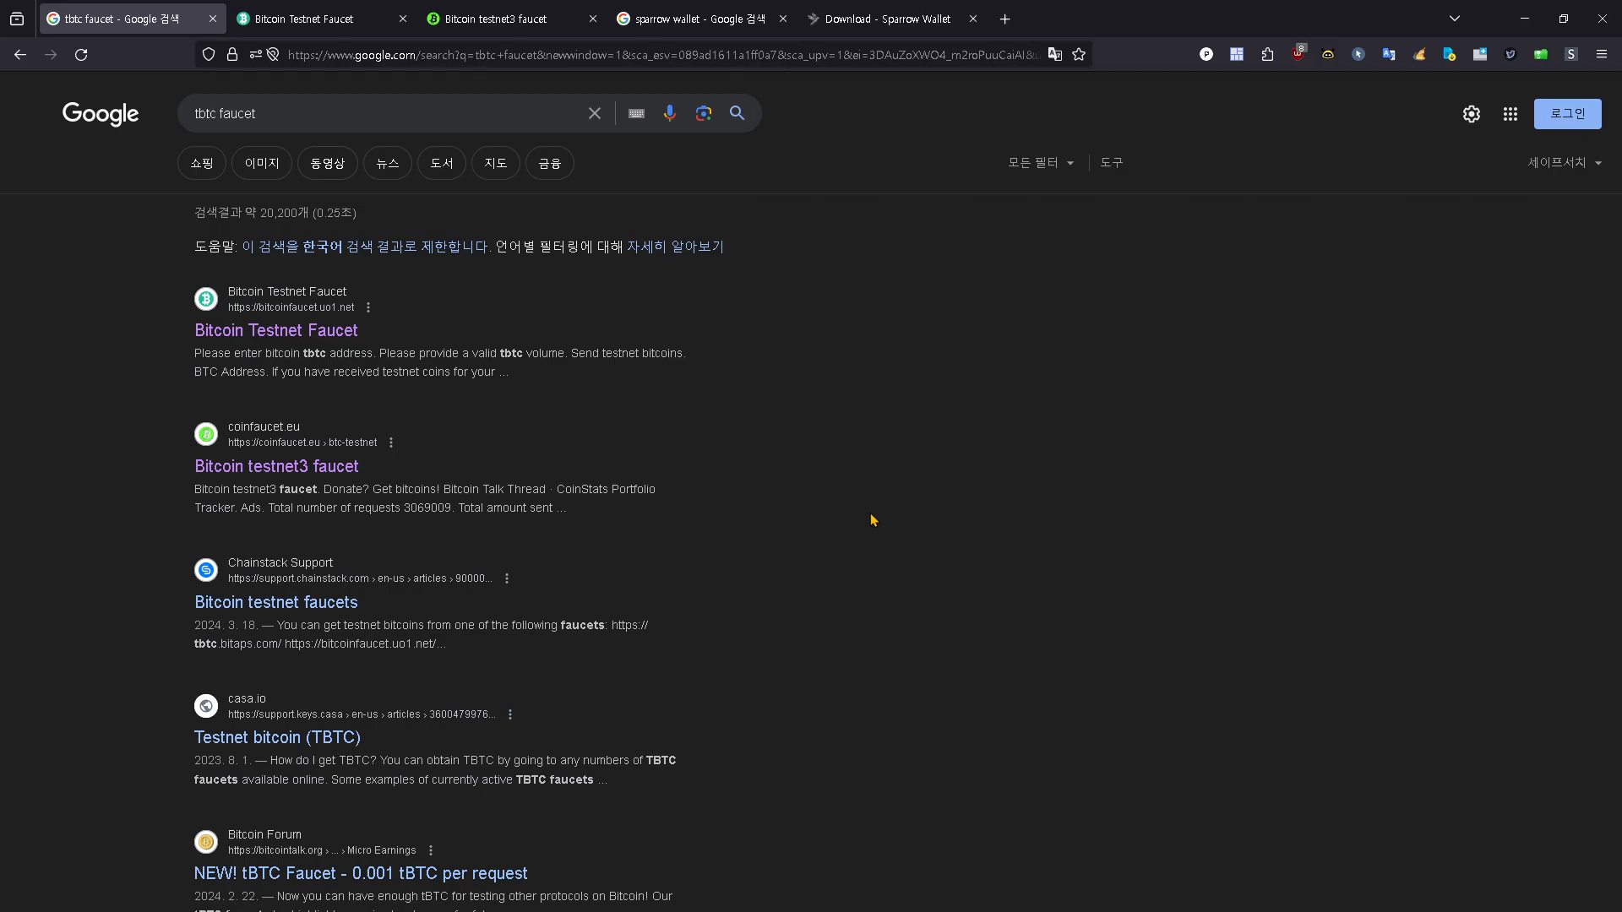
pyautogui.scroll(-3, 873, 522)
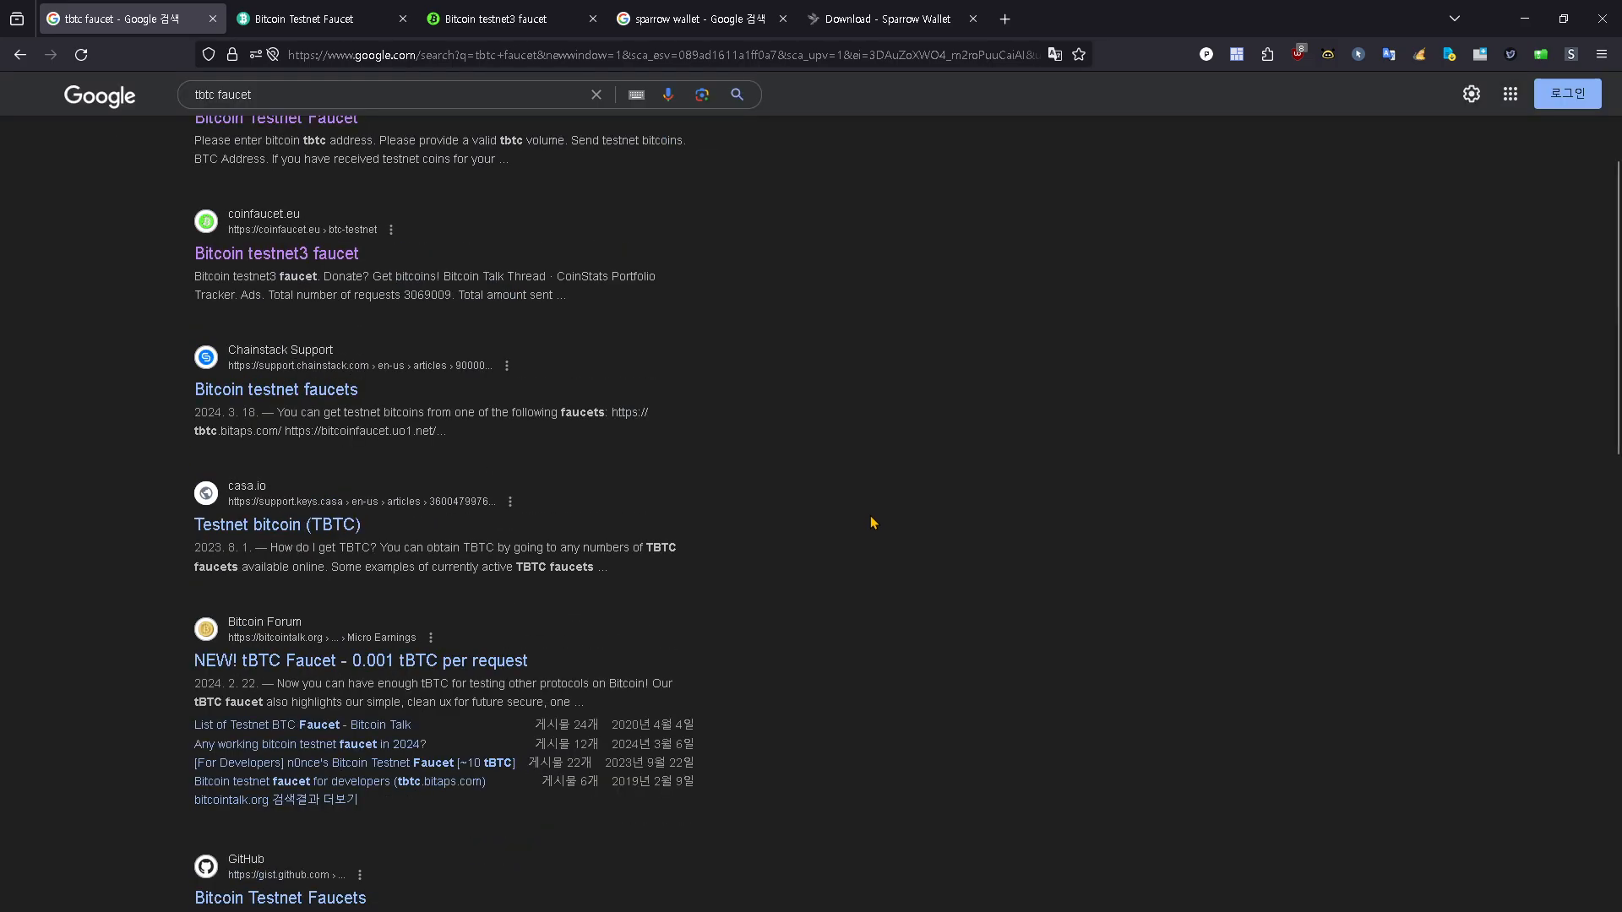
pyautogui.scroll(3, 873, 522)
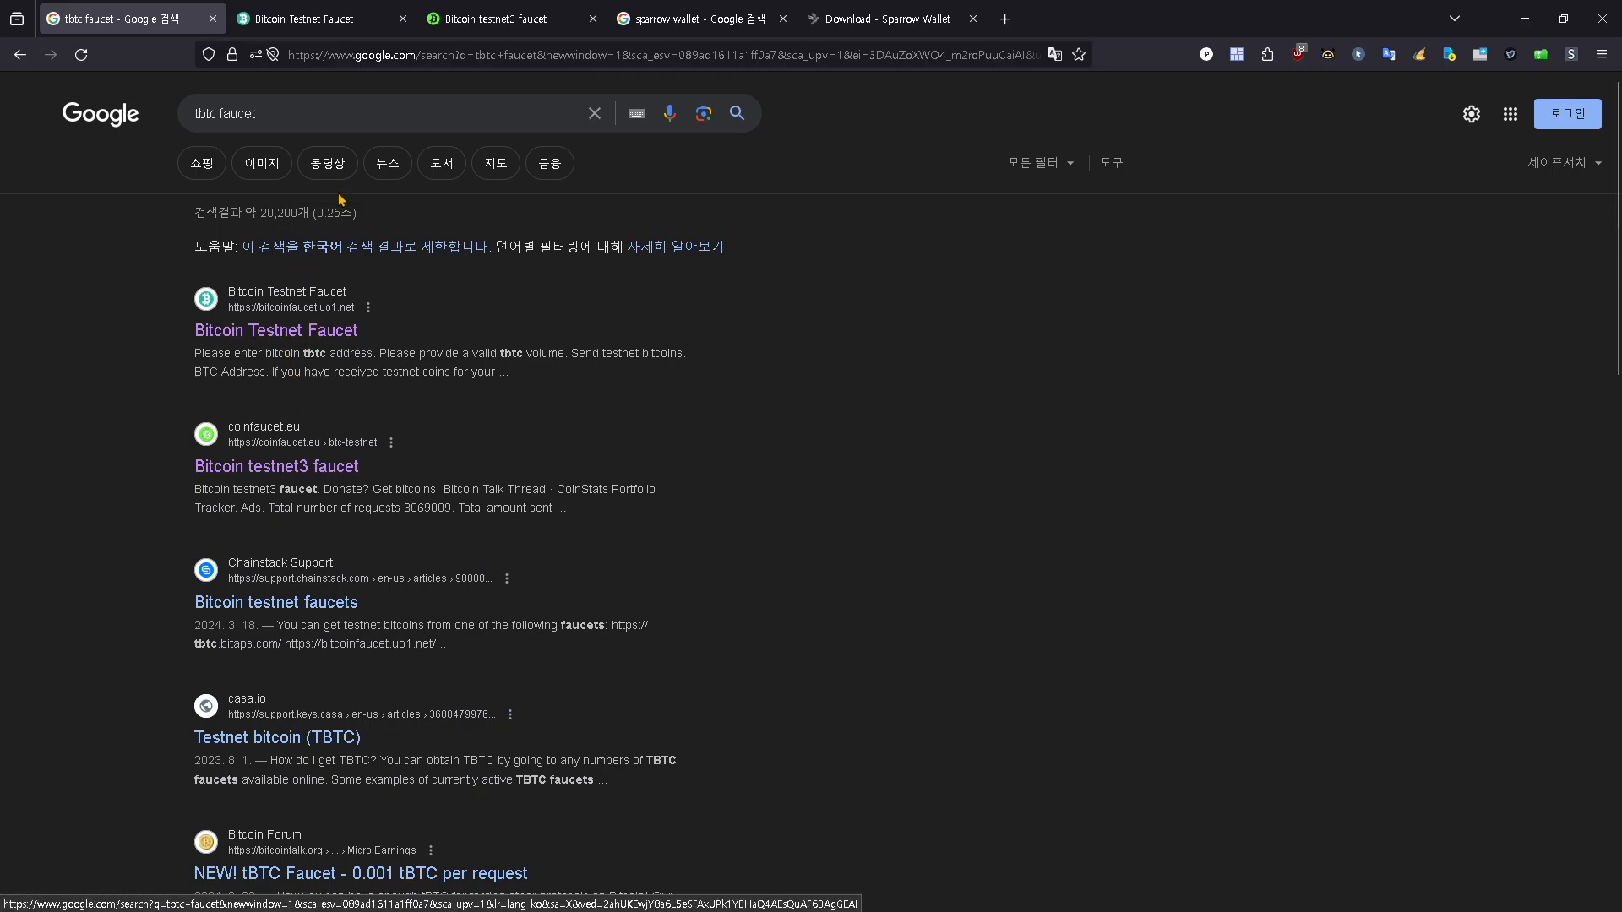
# Step: Look over the Bitcoin Testnet Faucet page, and read the notice on coinfaucet.eu's Bitcoin testnet3 faucet page
pyautogui.click(317, 27)
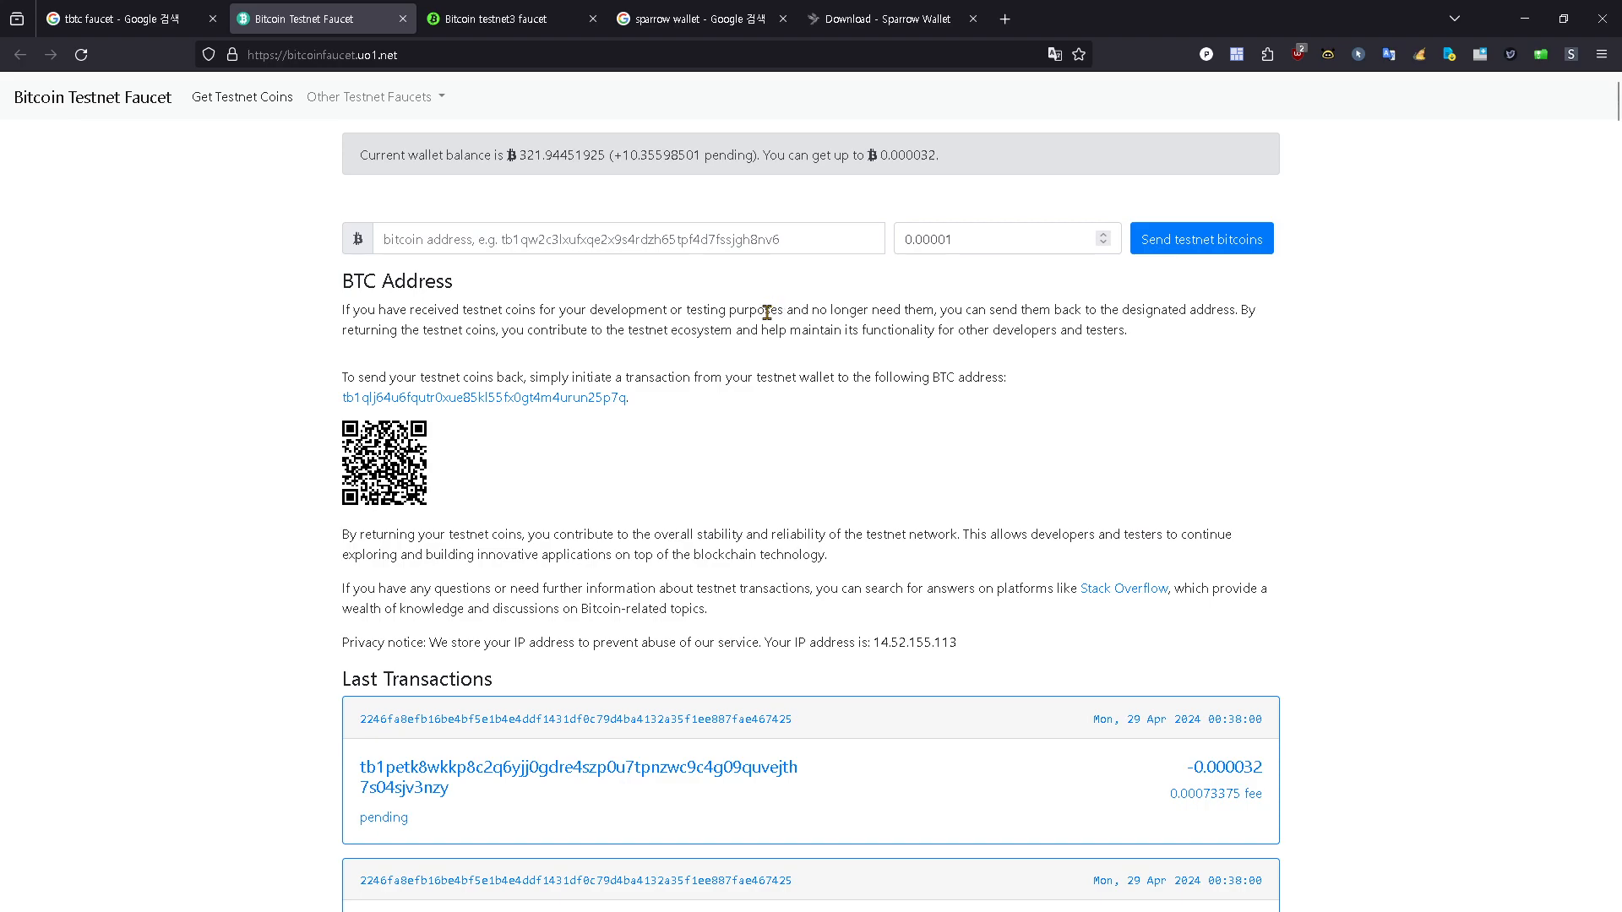
pyautogui.click(494, 19)
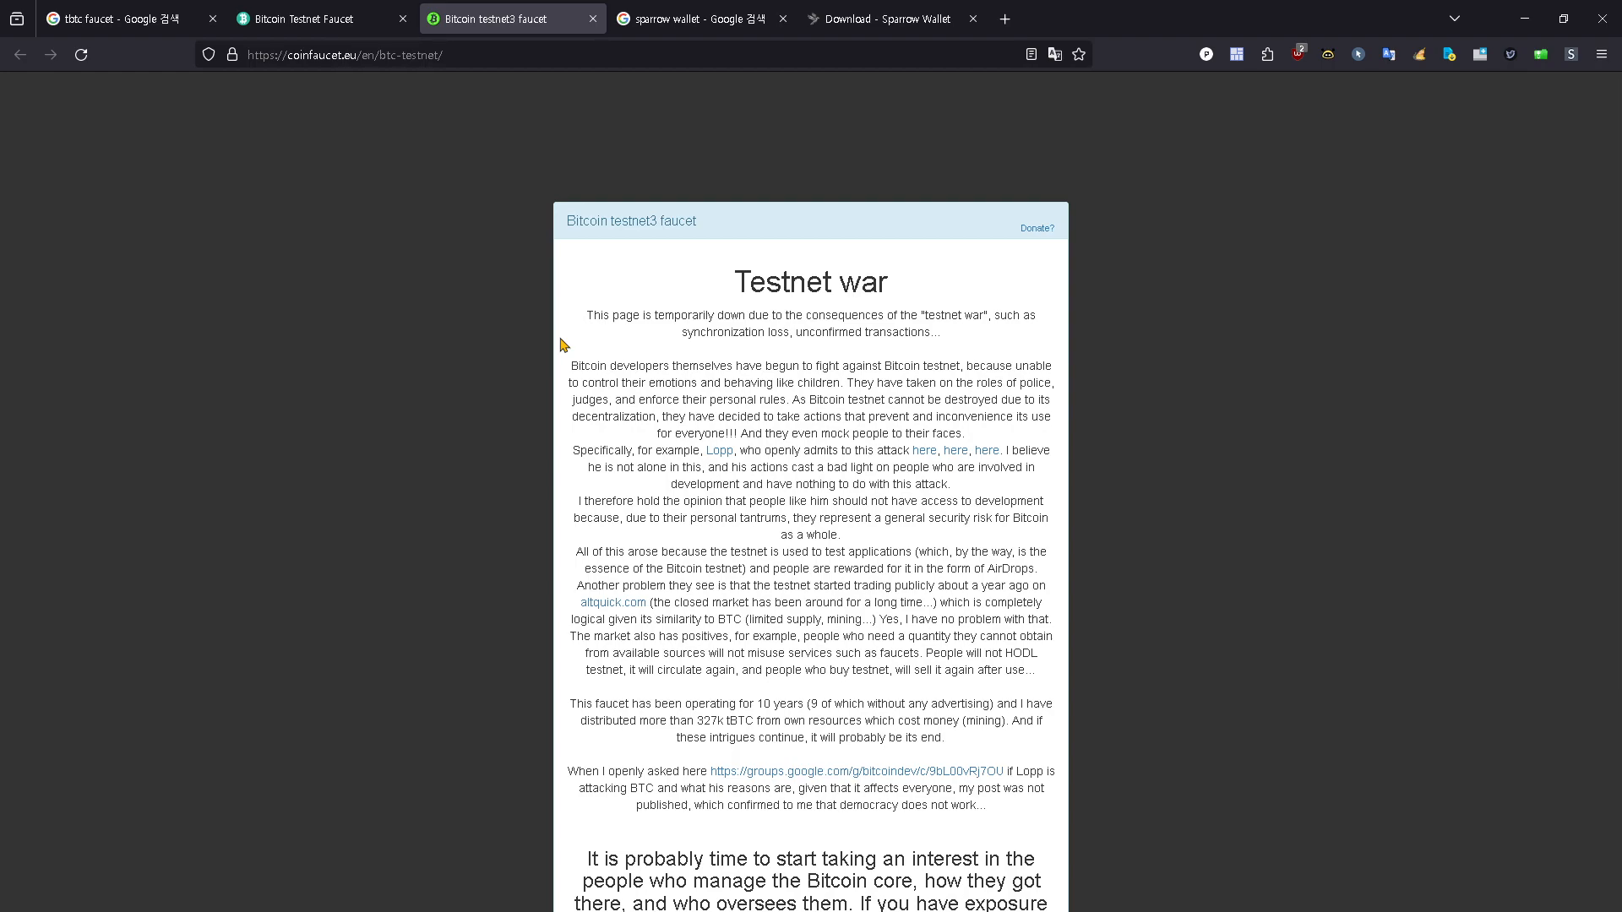
pyautogui.moveTo(733, 285); pyautogui.dragTo(980, 743)
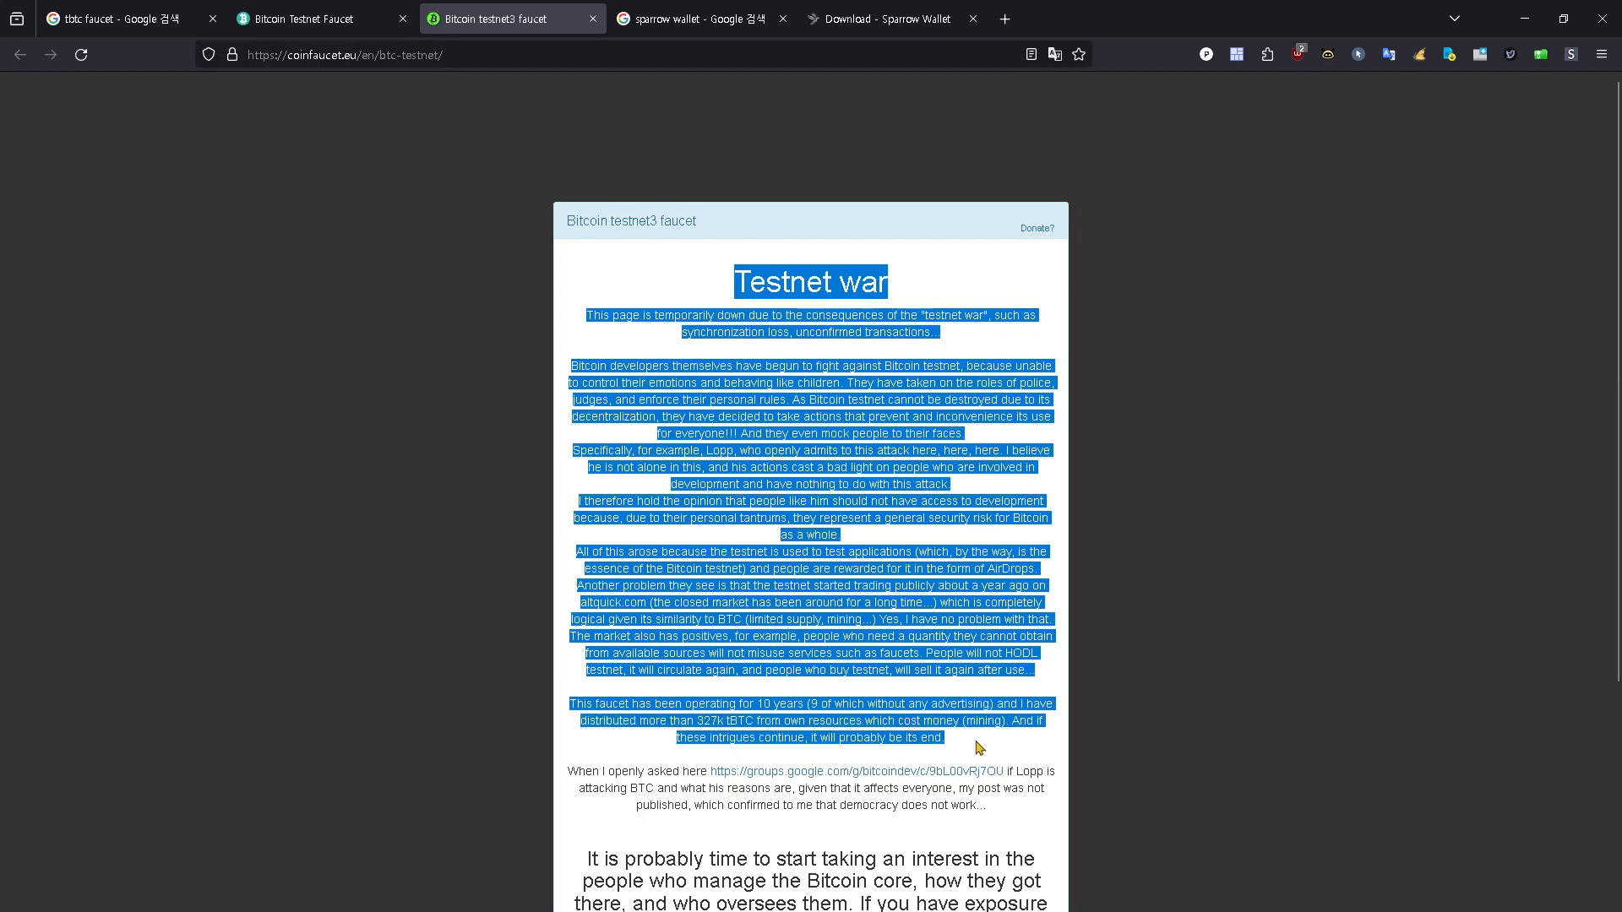
pyautogui.click(942, 635)
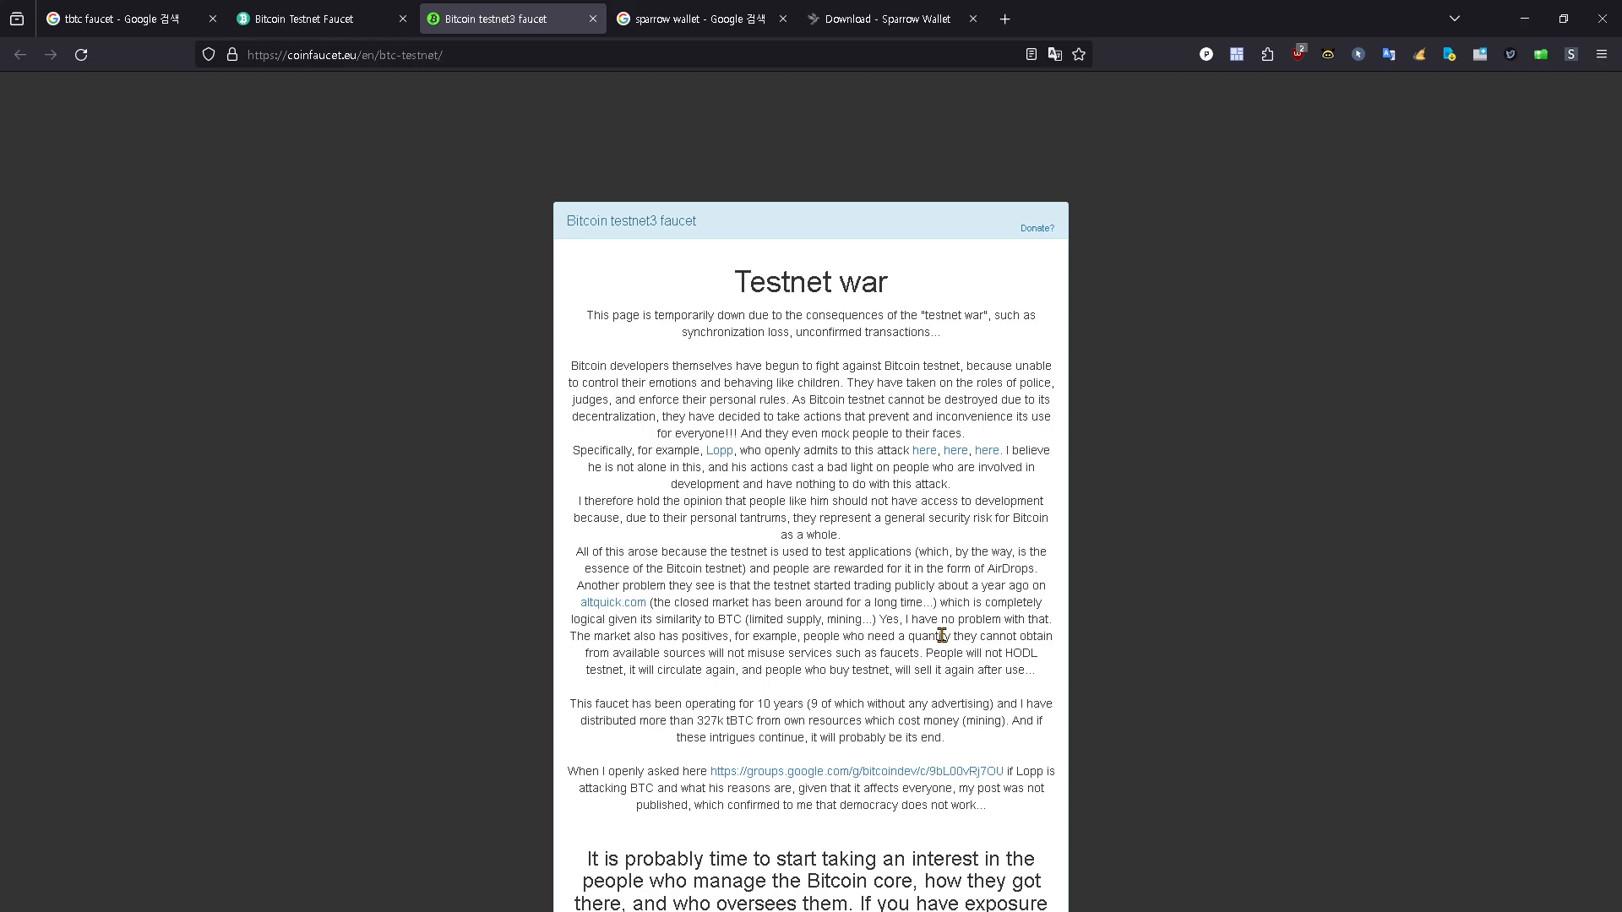
pyautogui.scroll(-2, 942, 635)
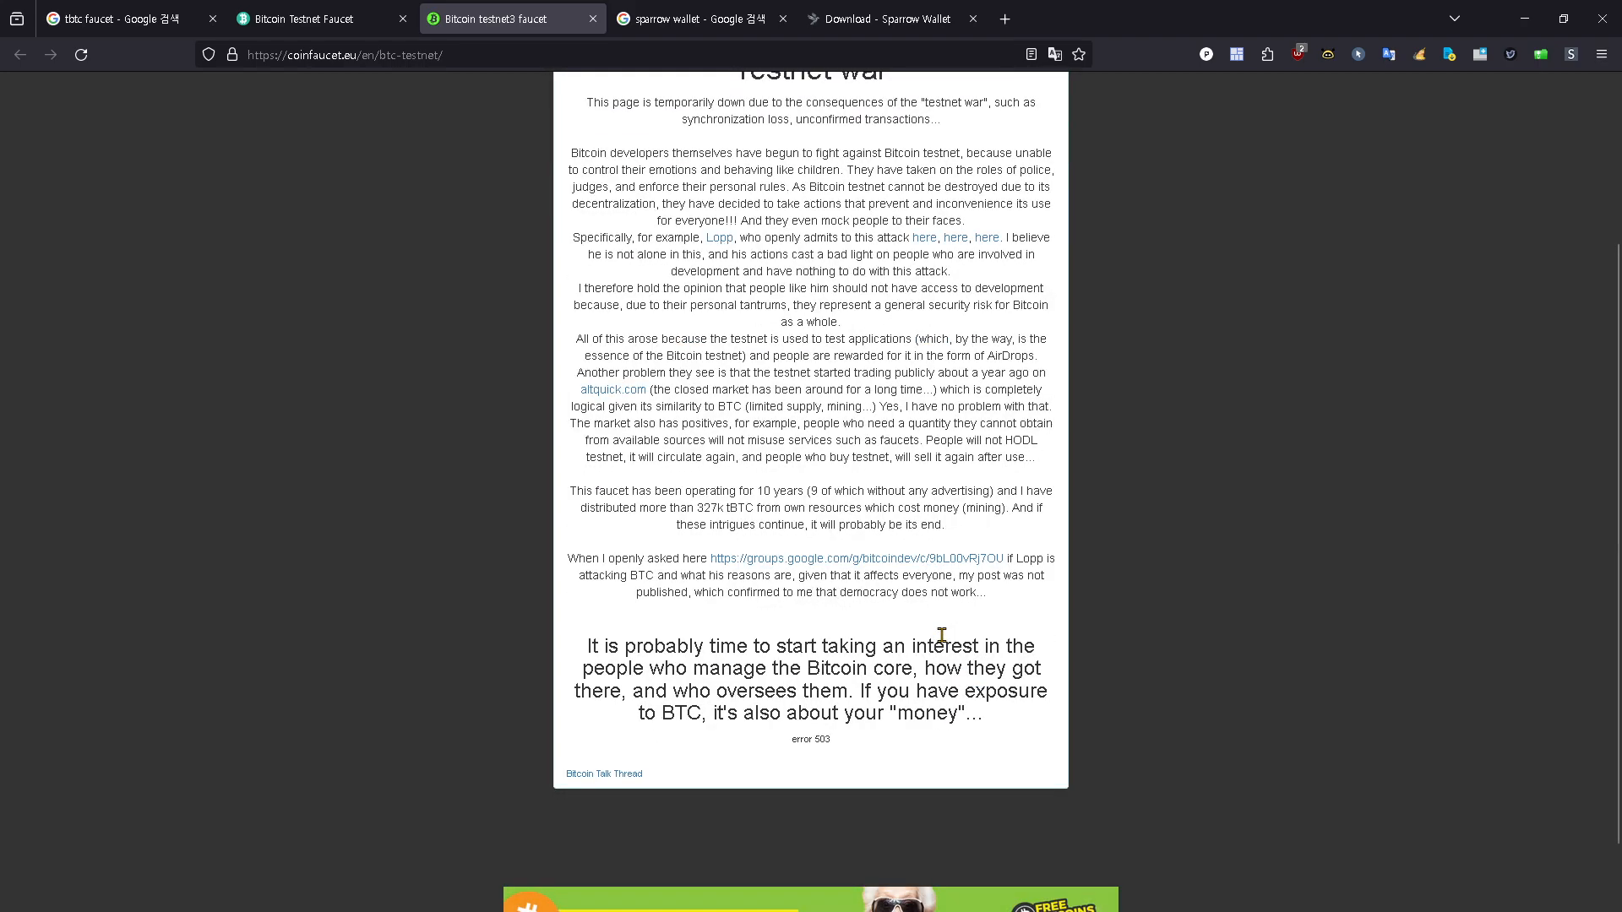
pyautogui.scroll(-1, 942, 635)
pyautogui.scroll(3, 942, 635)
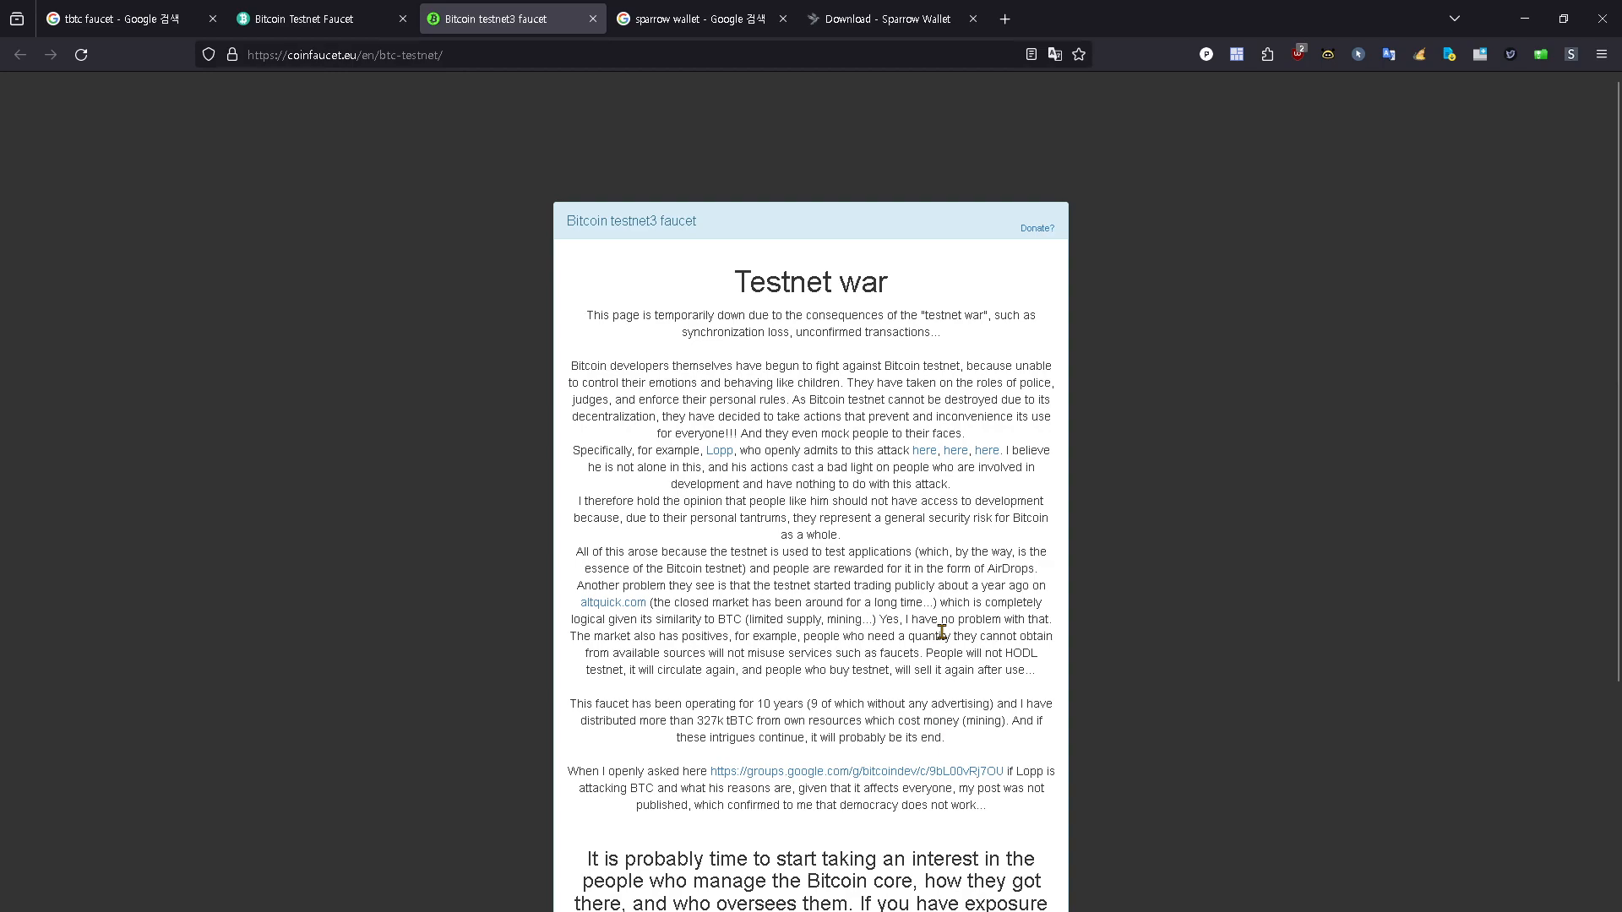
pyautogui.scroll(-1, 942, 632)
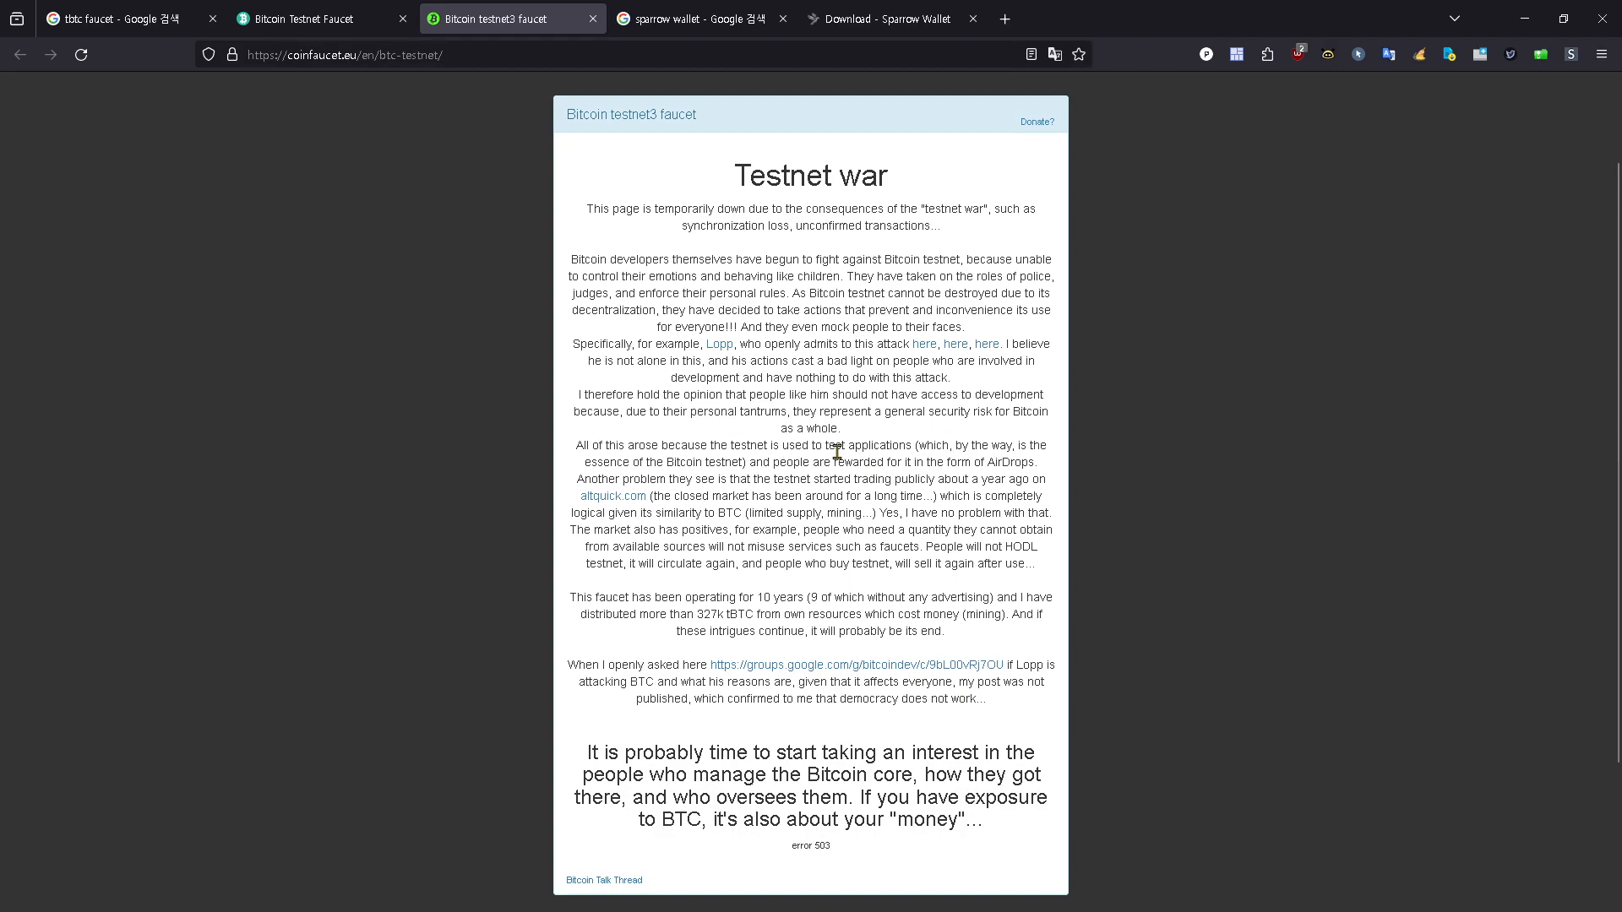
# Step: Return to the Bitcoin Testnet Faucet page at bitcoinfaucet.uo1.net and enlarge the page to 150%
pyautogui.click(114, 20)
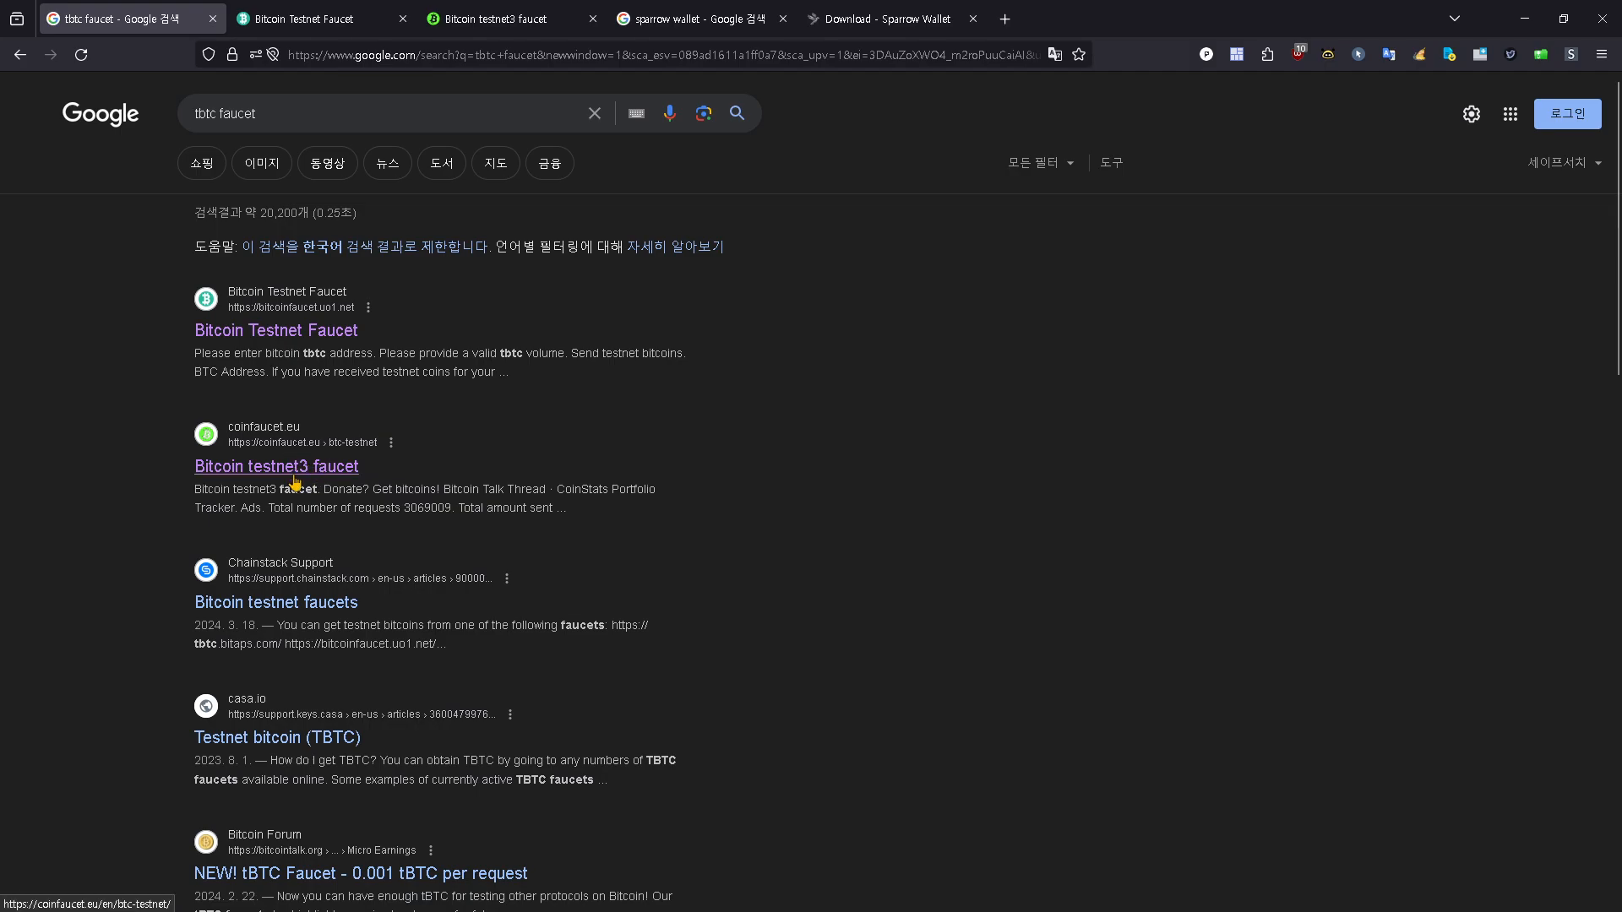
pyautogui.click(321, 18)
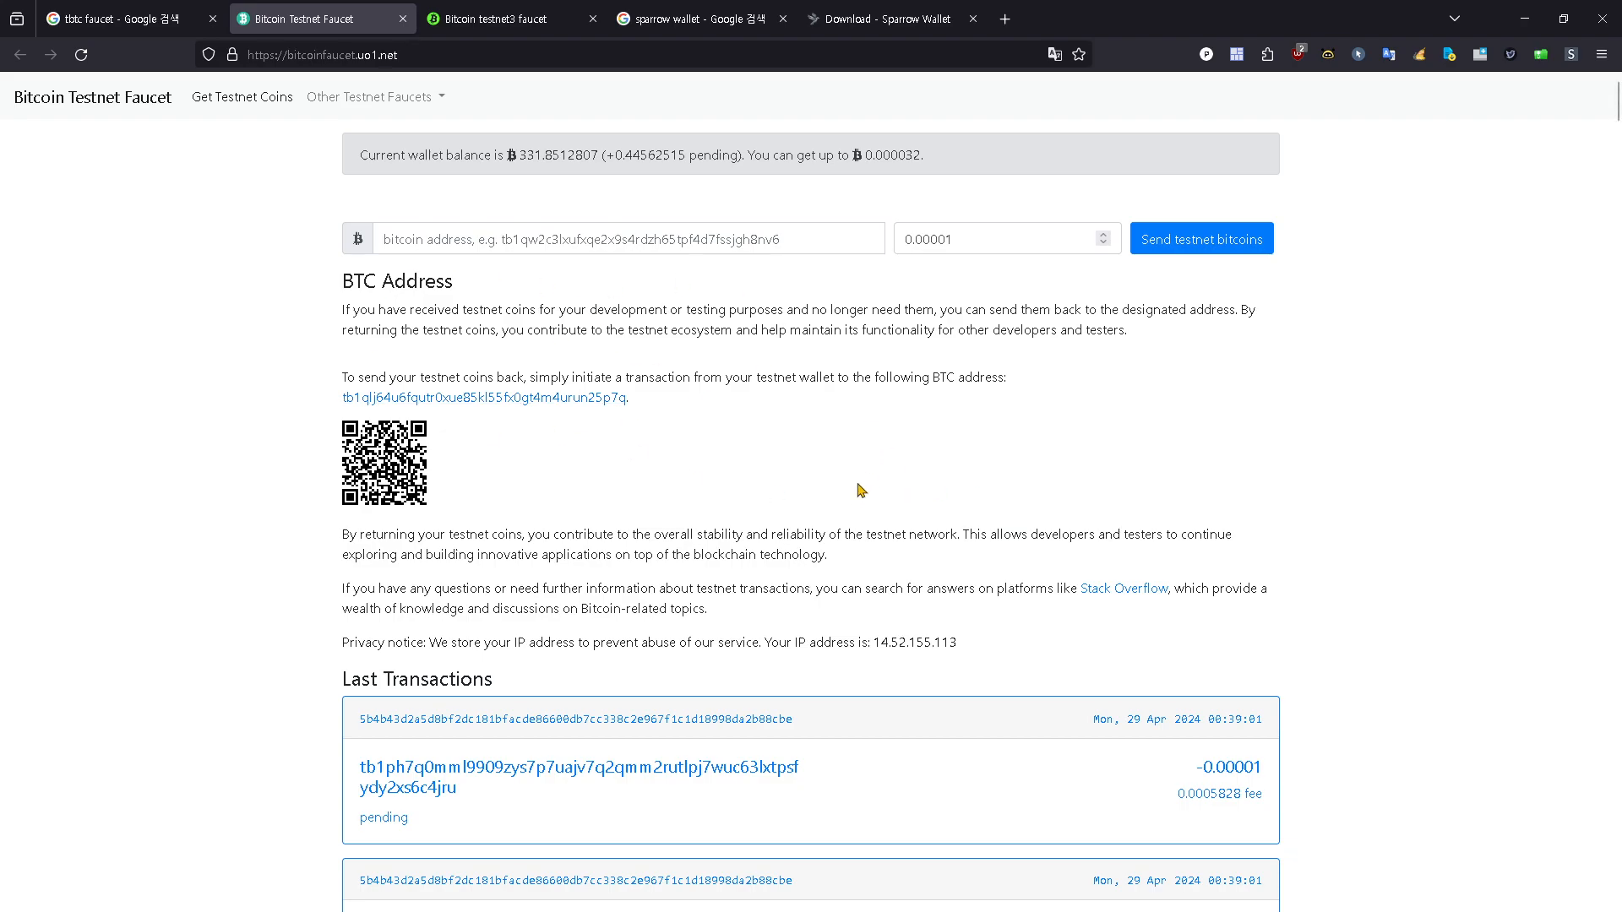
pyautogui.hotkey('ctrl', '+')
pyautogui.hotkey('ctrl', '+')
pyautogui.hotkey('ctrl', '+')
pyautogui.hotkey('ctrl', '+')
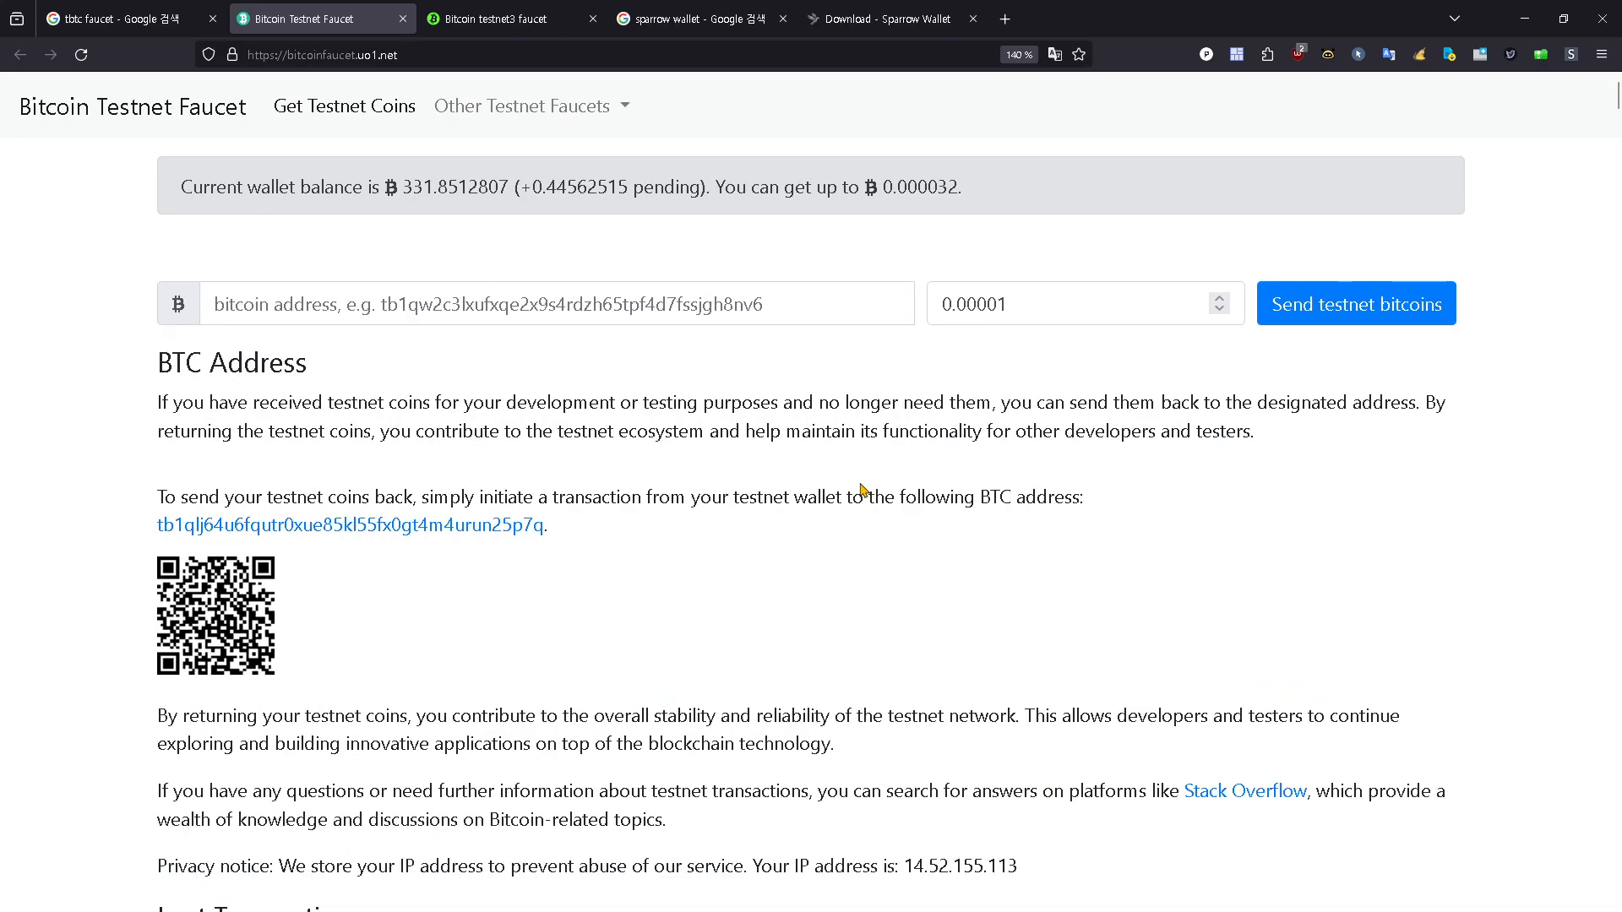
pyautogui.hotkey('ctrl', '+')
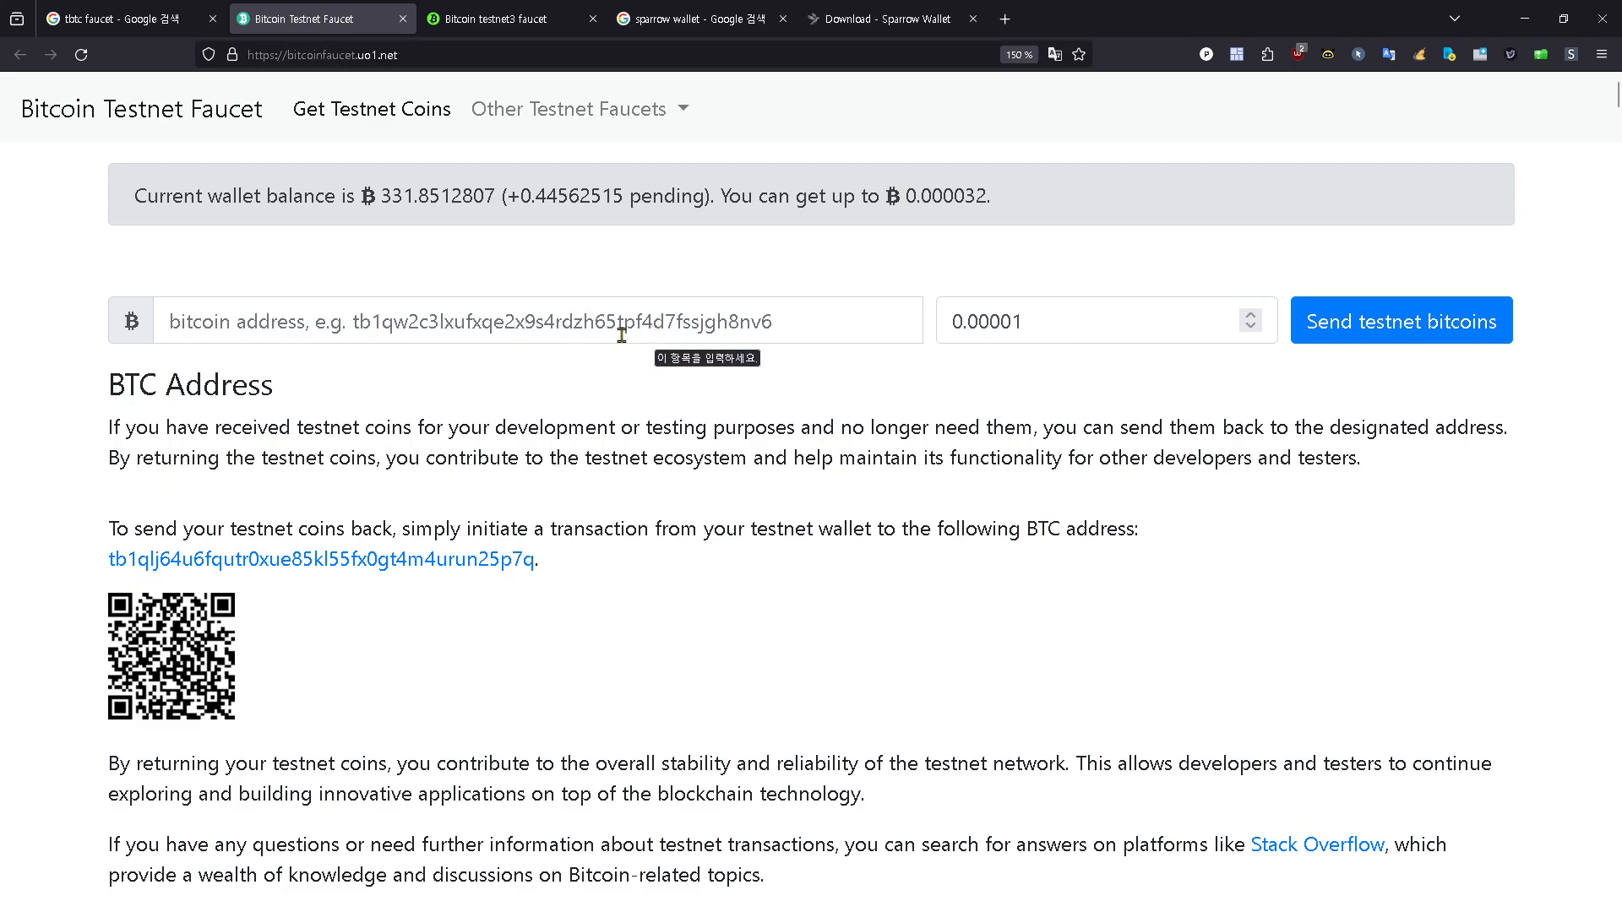
# Step: Set the Bitcoin Testnet Faucet page's zoom back to 100%
pyautogui.hotkey('ctrl', '+')
pyautogui.hotkey('ctrl', '+')
pyautogui.hotkey('ctrl', '-')
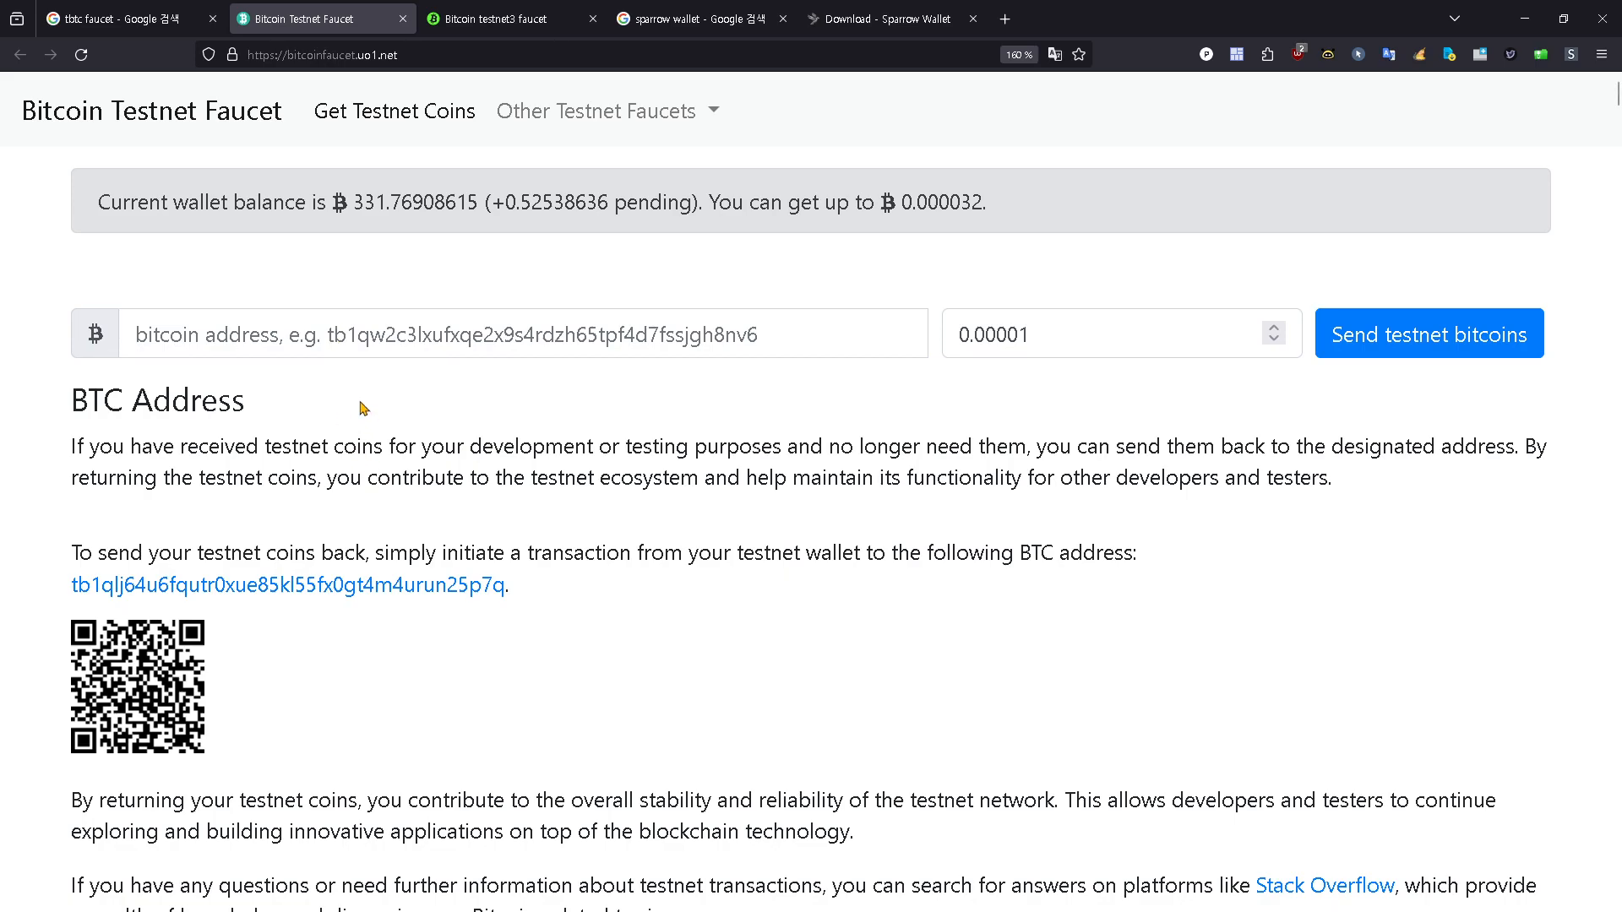
pyautogui.click(336, 334)
pyautogui.click(418, 439)
pyautogui.hotkey('ctrl', '-')
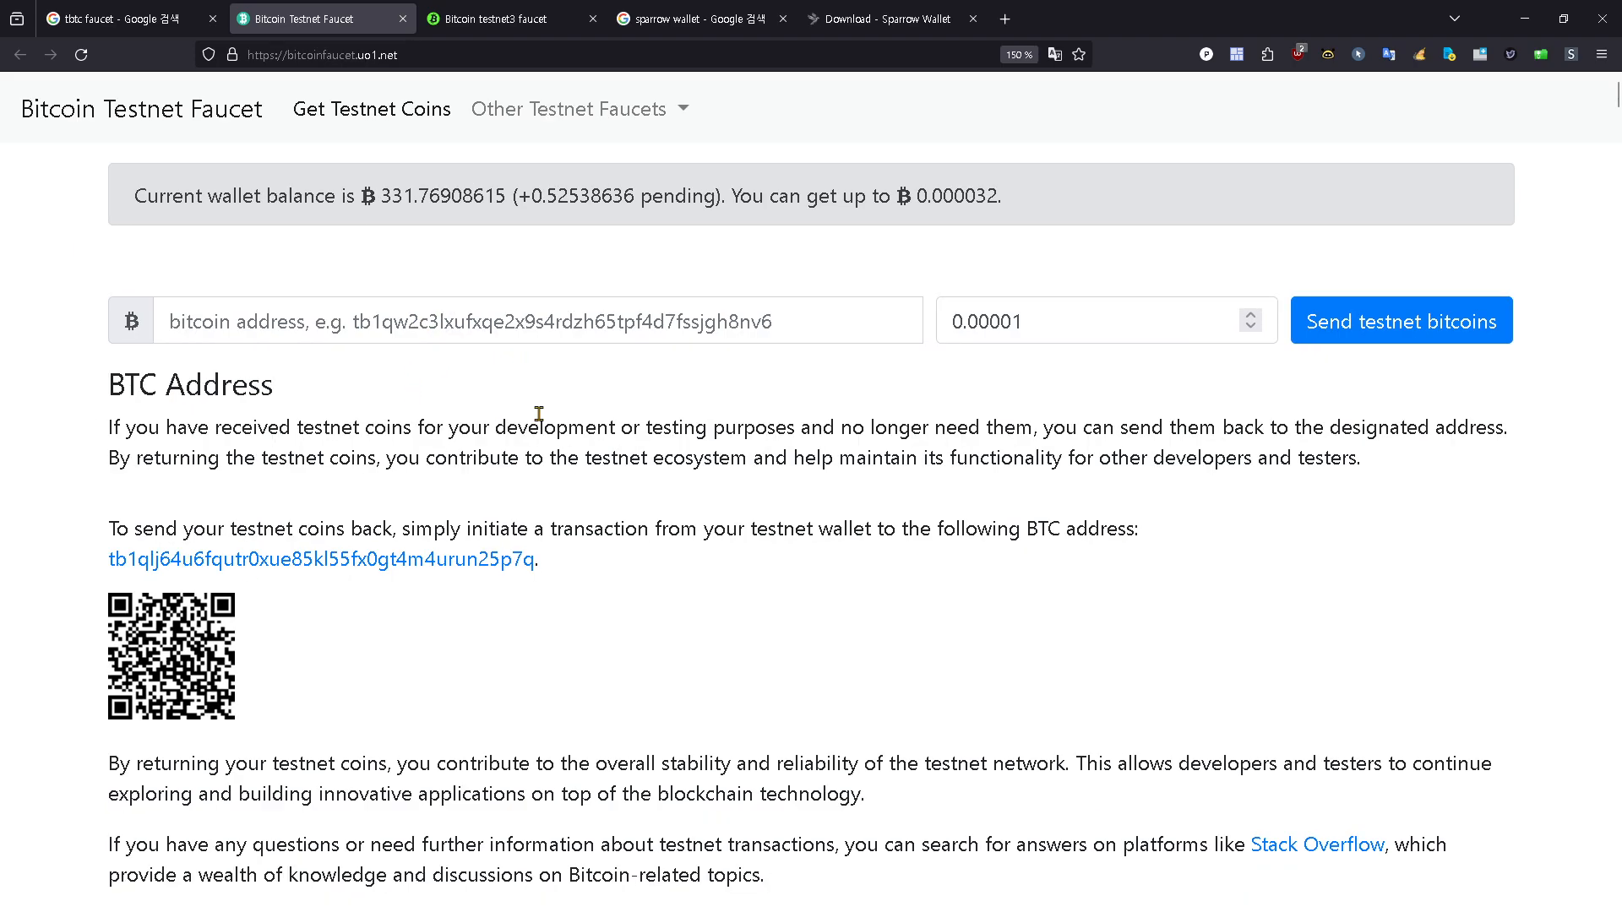
pyautogui.hotkey('ctrl', '-')
pyautogui.hotkey('ctrl', '-')
pyautogui.hotkey('ctrl', '-')
pyautogui.hotkey('ctrl', '-')
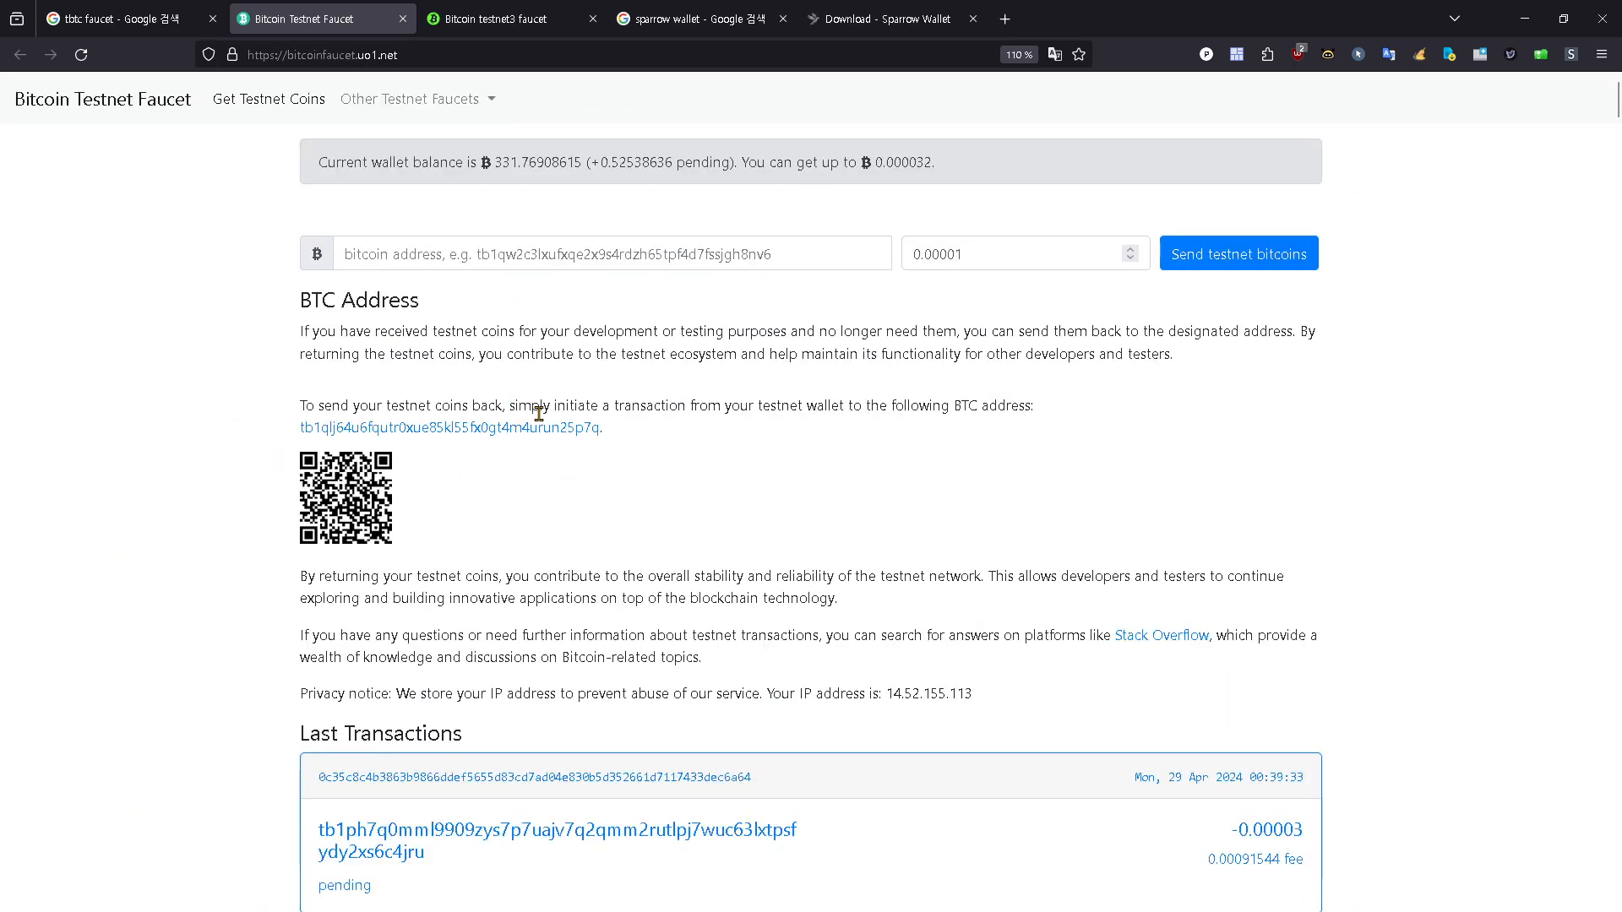
pyautogui.hotkey('ctrl', '-')
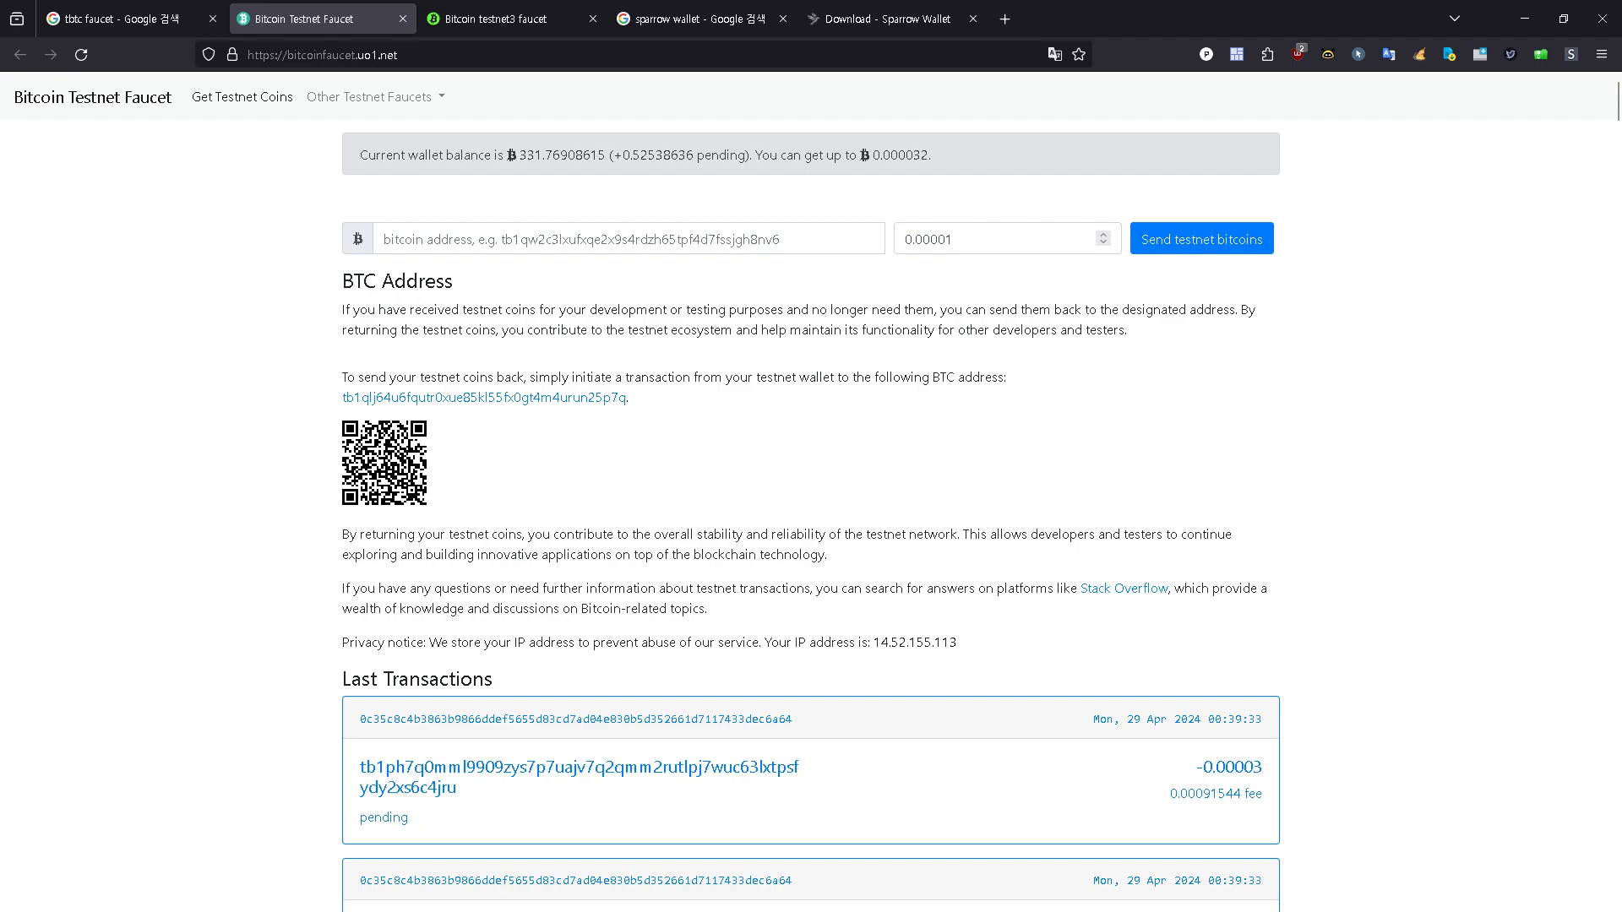
# Step: Switch to Sparrow and look over the wallet's current receiving address and its list of receive and change addresses
pyautogui.hotkey('alt', 'Tab')
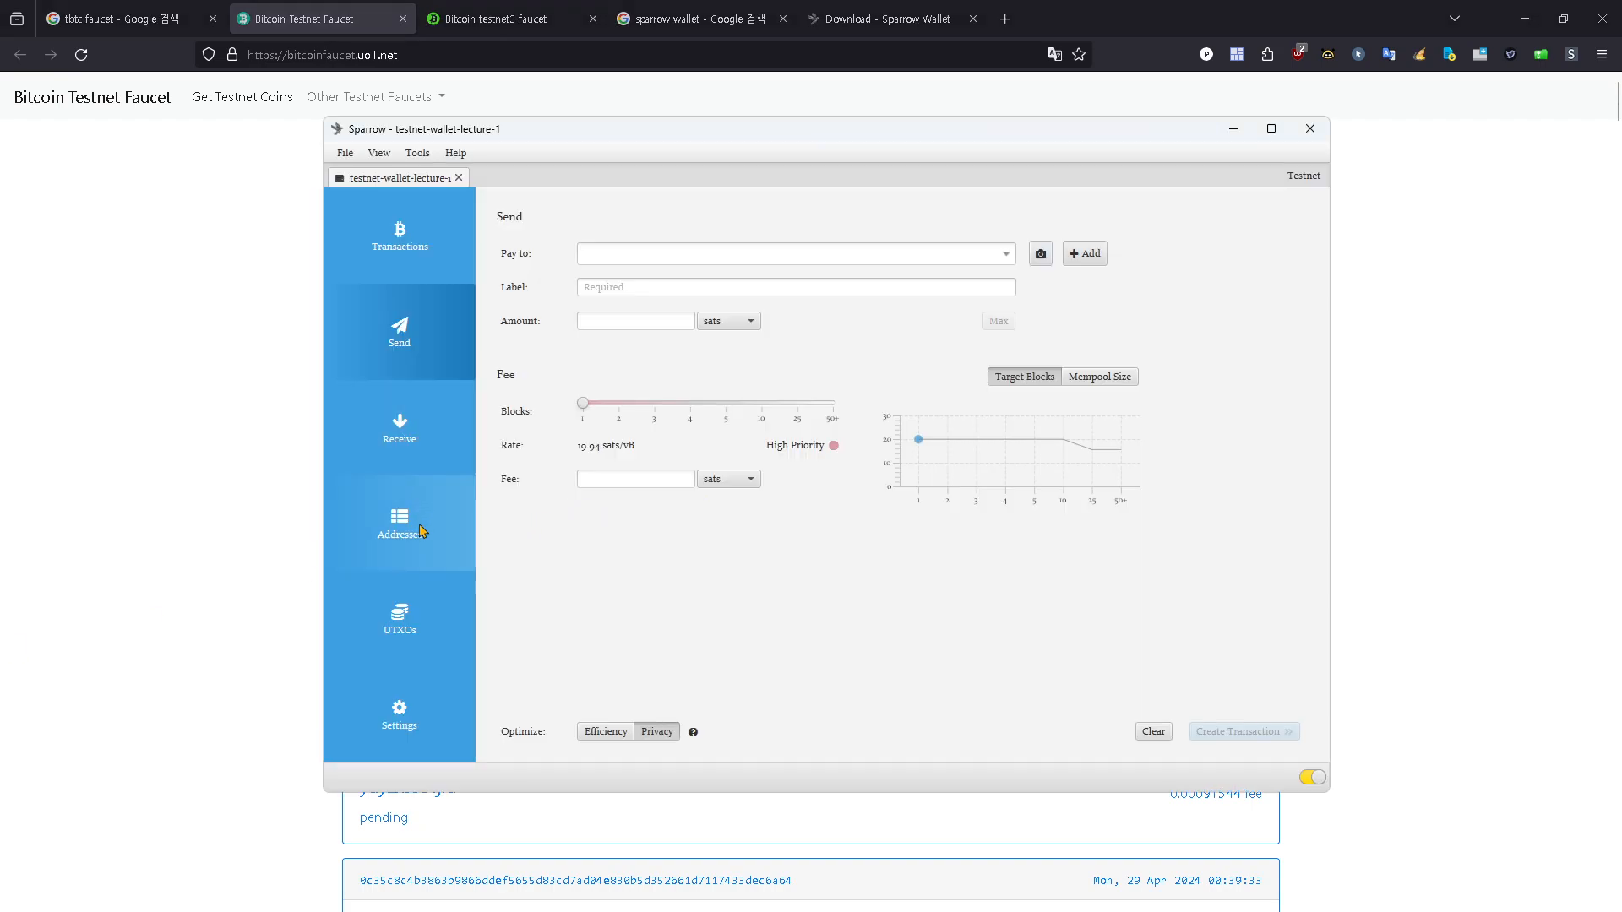
pyautogui.click(386, 445)
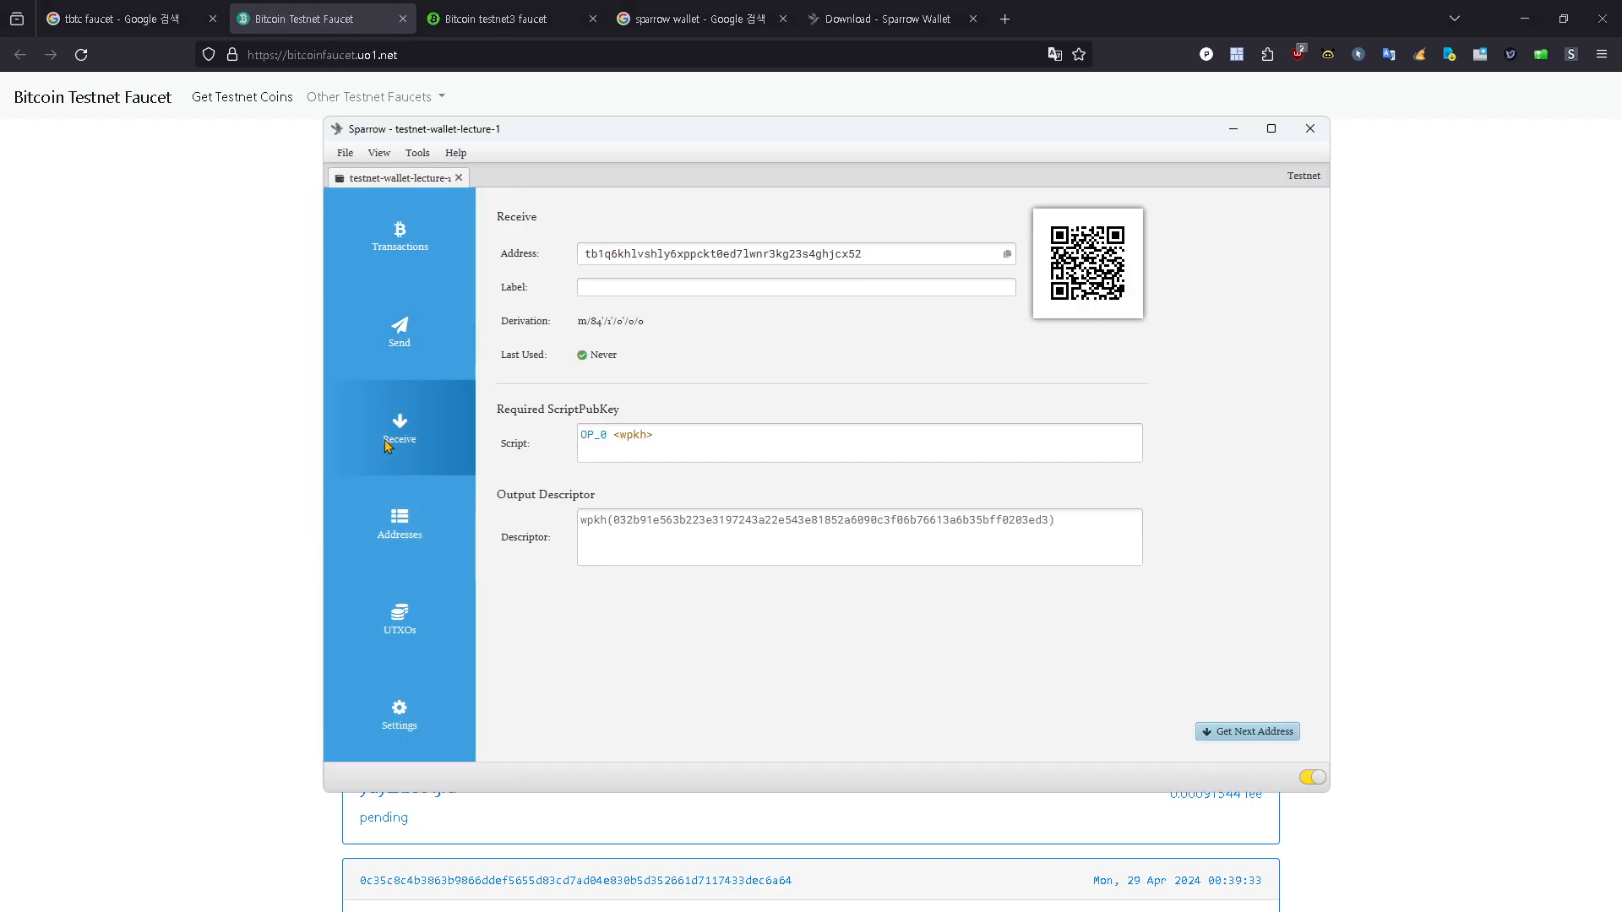
pyautogui.click(392, 539)
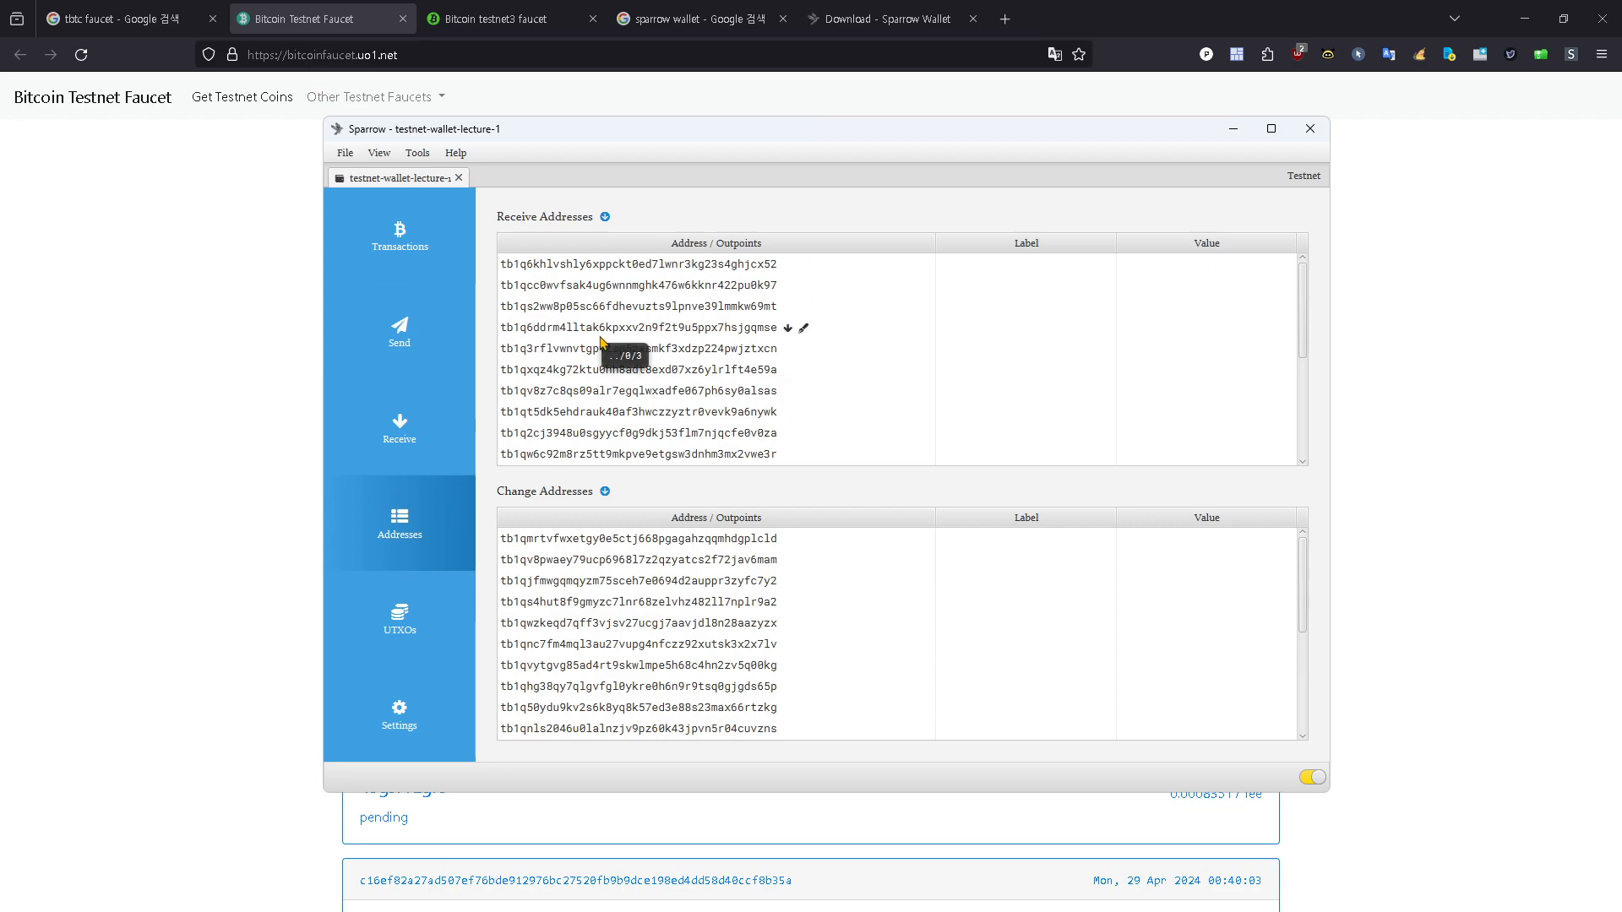
# Step: Label the current receiving address "테스트넷 전송 테스트 1" and get the next receiving address
pyautogui.click(446, 435)
pyautogui.click(695, 289)
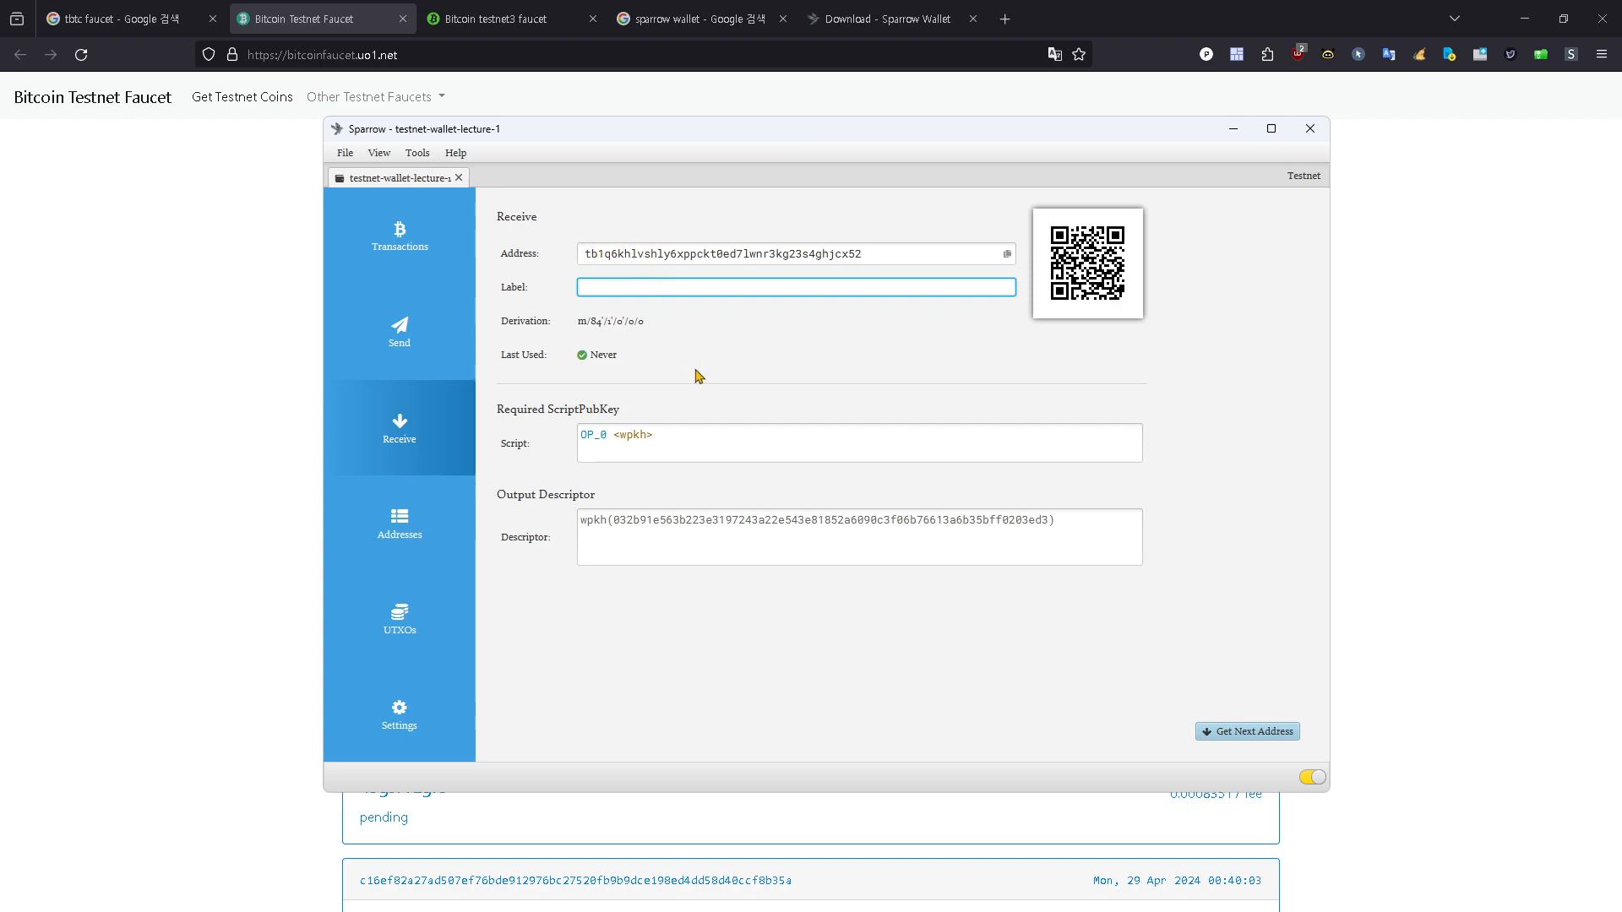
pyautogui.write('테스트')
pyautogui.write('넷')
pyautogui.write('사')
pyautogui.write(' 전송 테스트1')
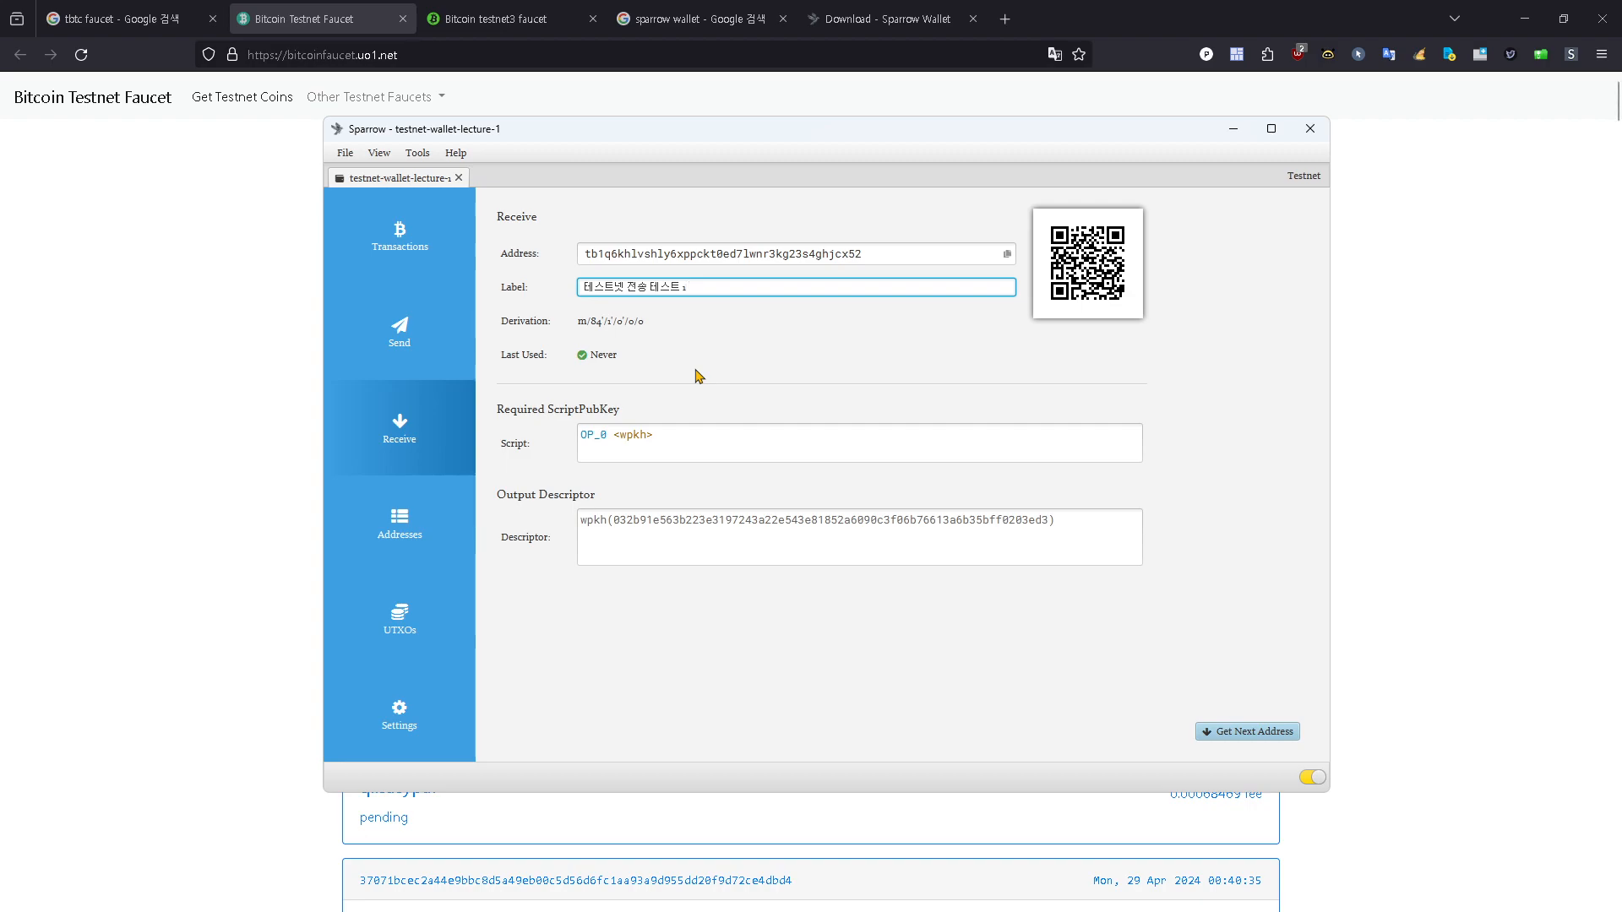
pyautogui.click(1240, 733)
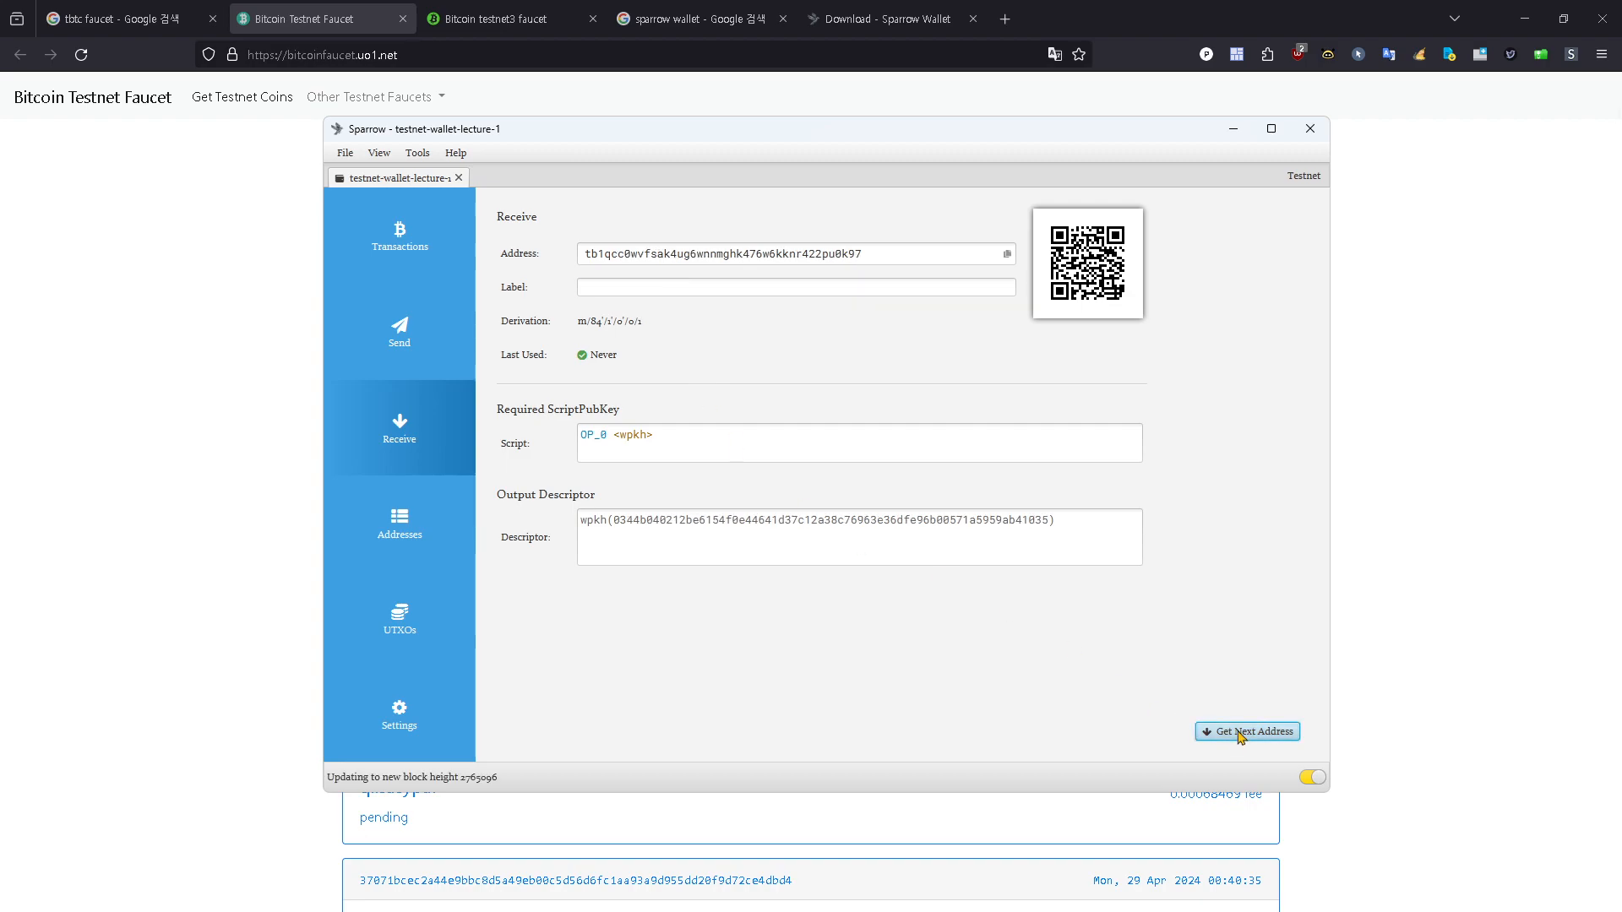
# Step: Copy the first receive address, labelled "테스트넷 전송 테스트 1", from the wallet's address list
pyautogui.click(398, 530)
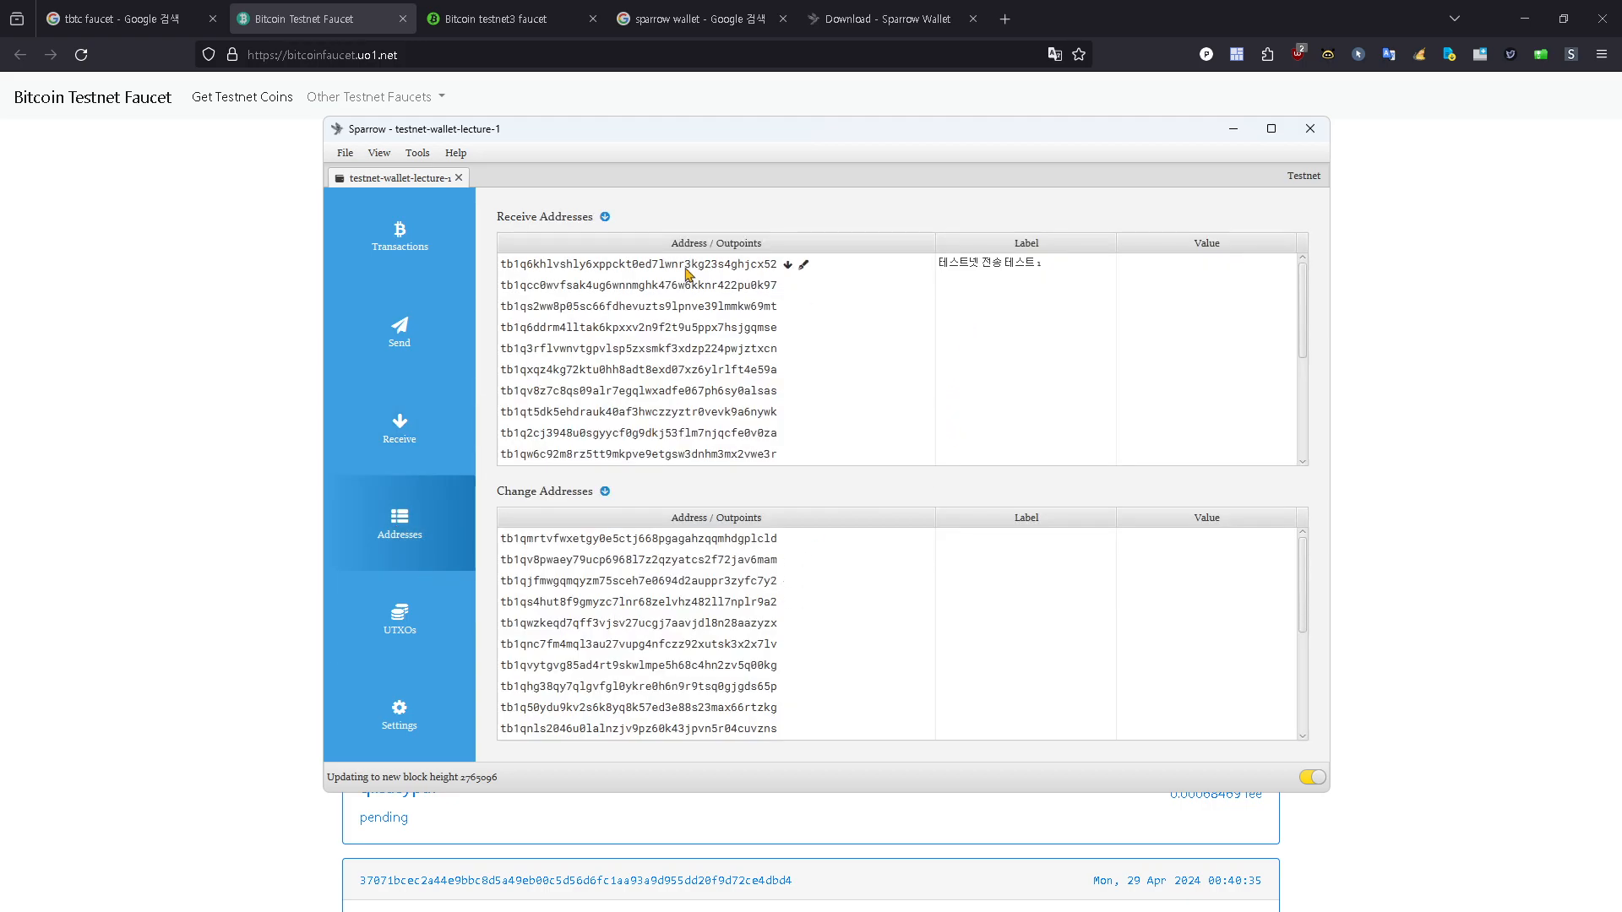
pyautogui.click(655, 268)
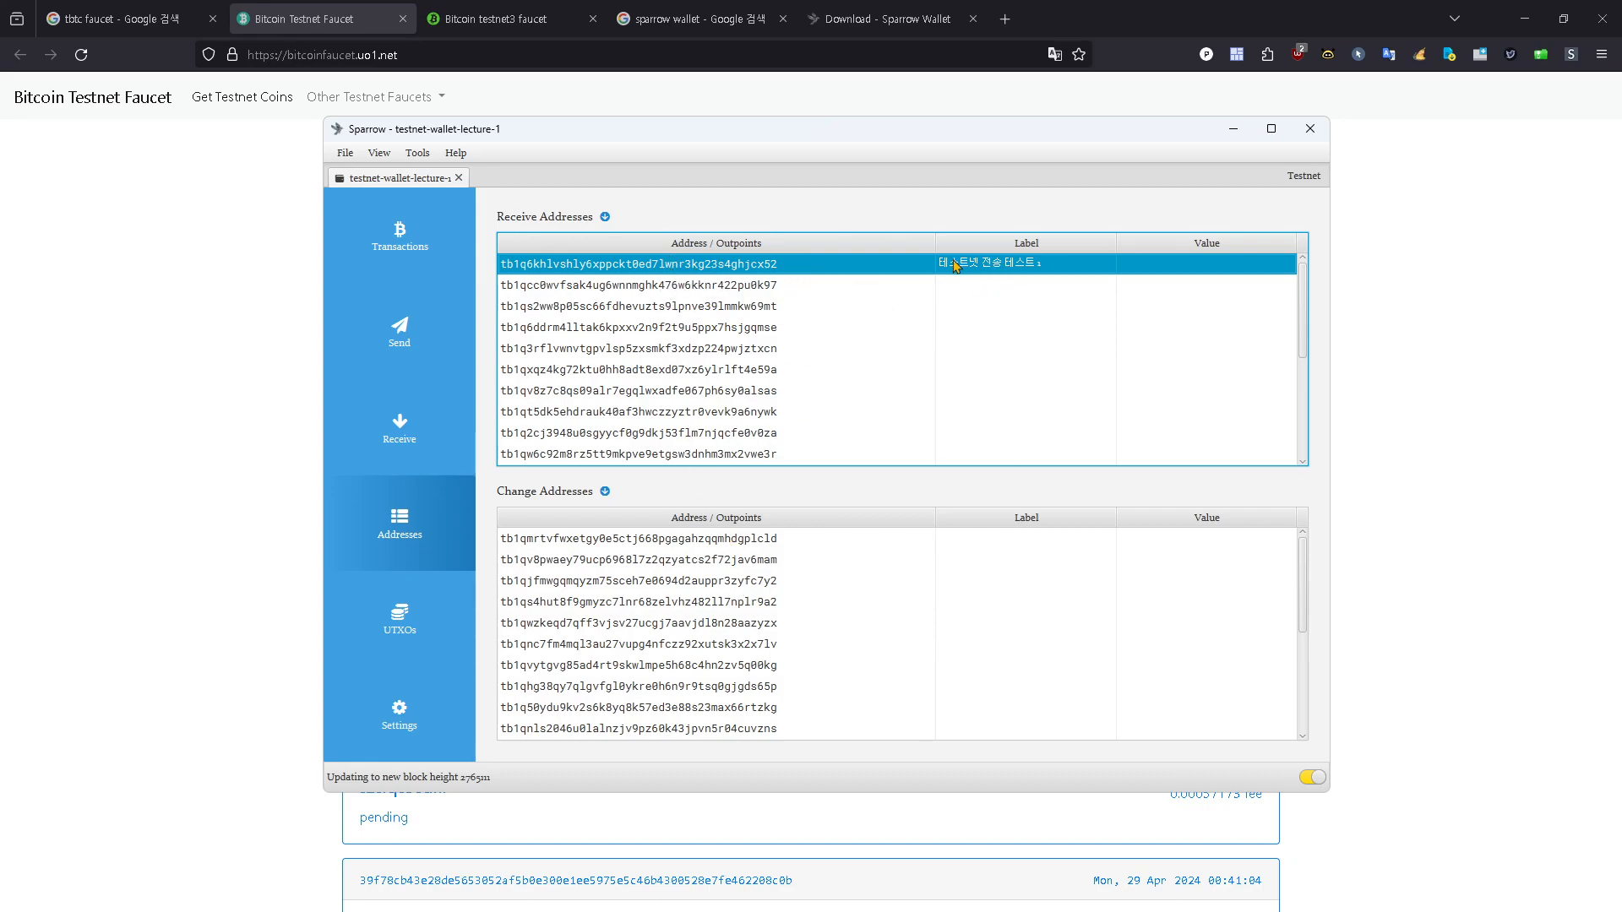
pyautogui.rightClick(653, 270)
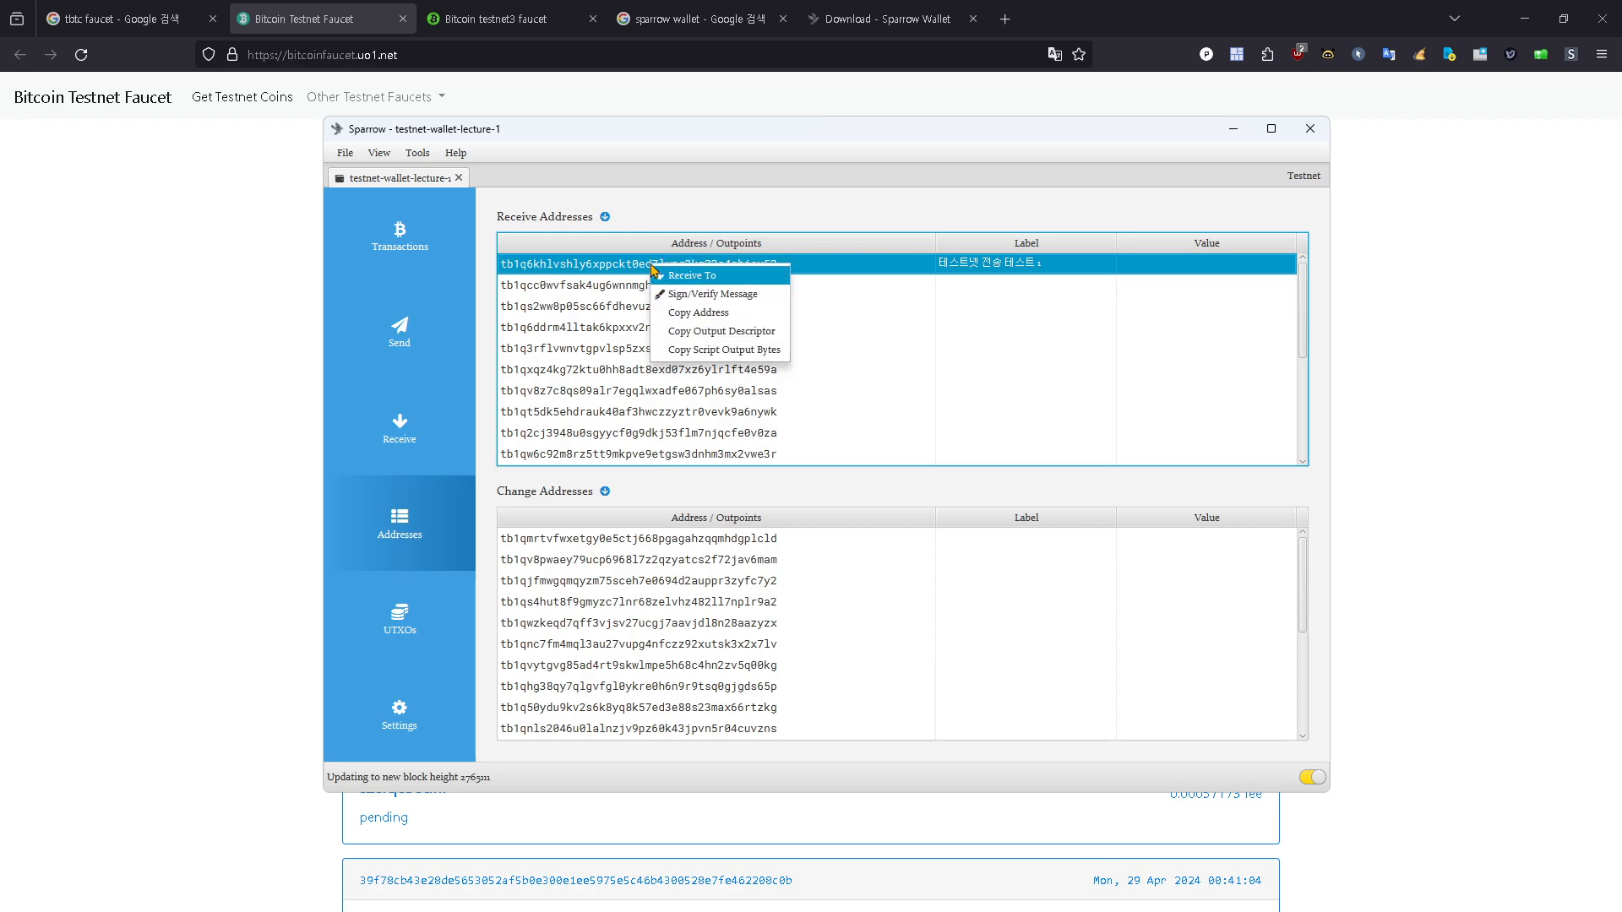
pyautogui.click(749, 314)
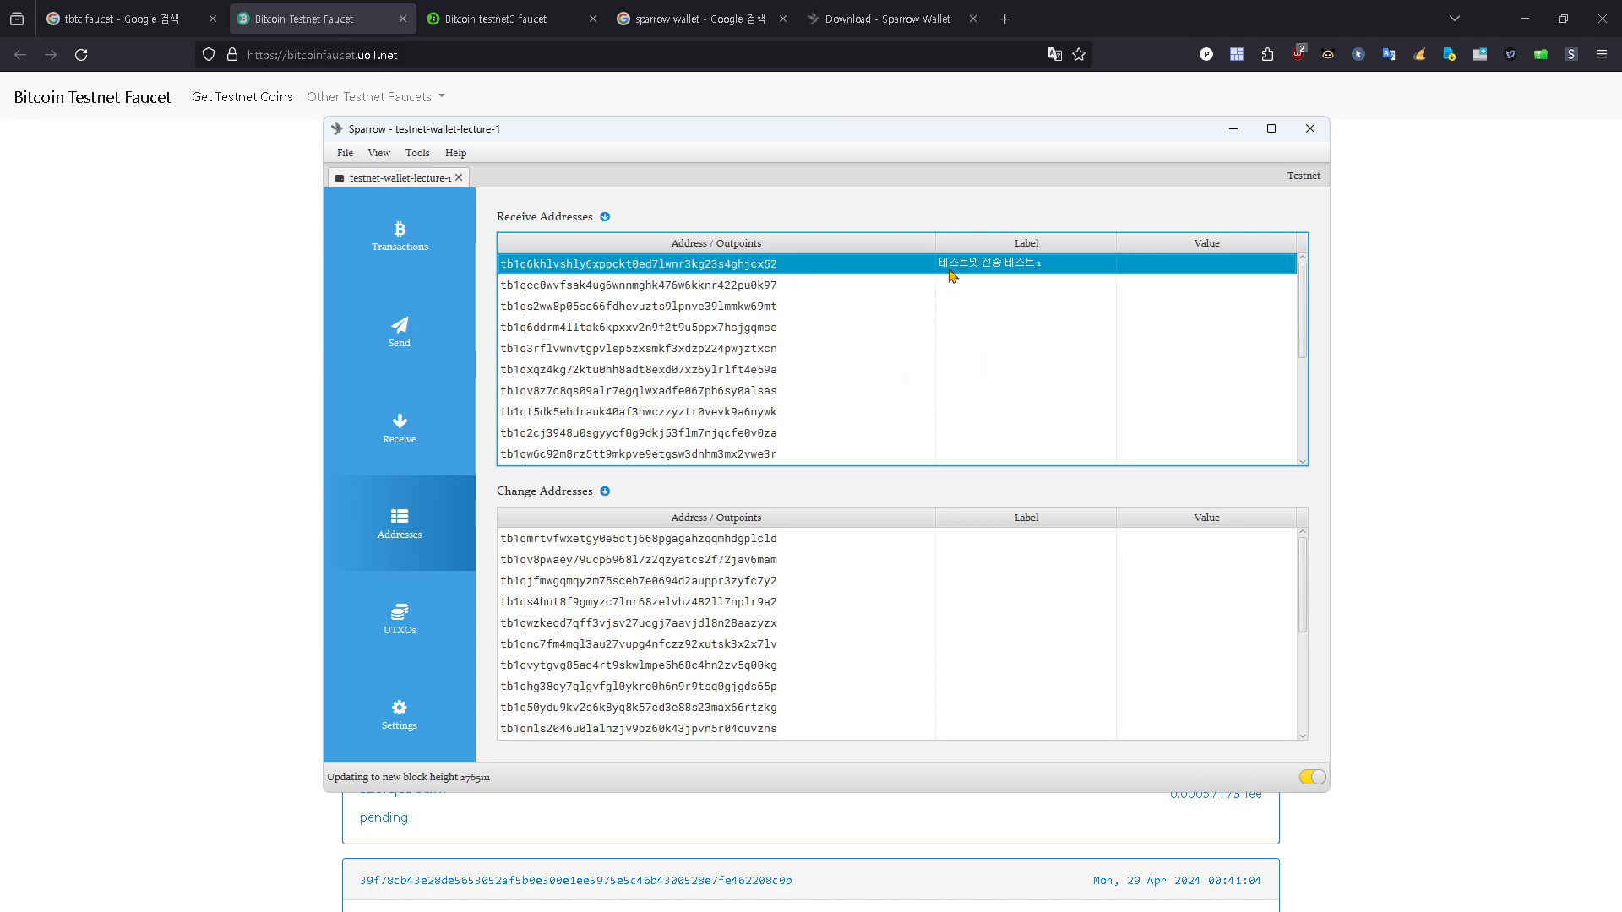
pyautogui.moveTo(726, 279)
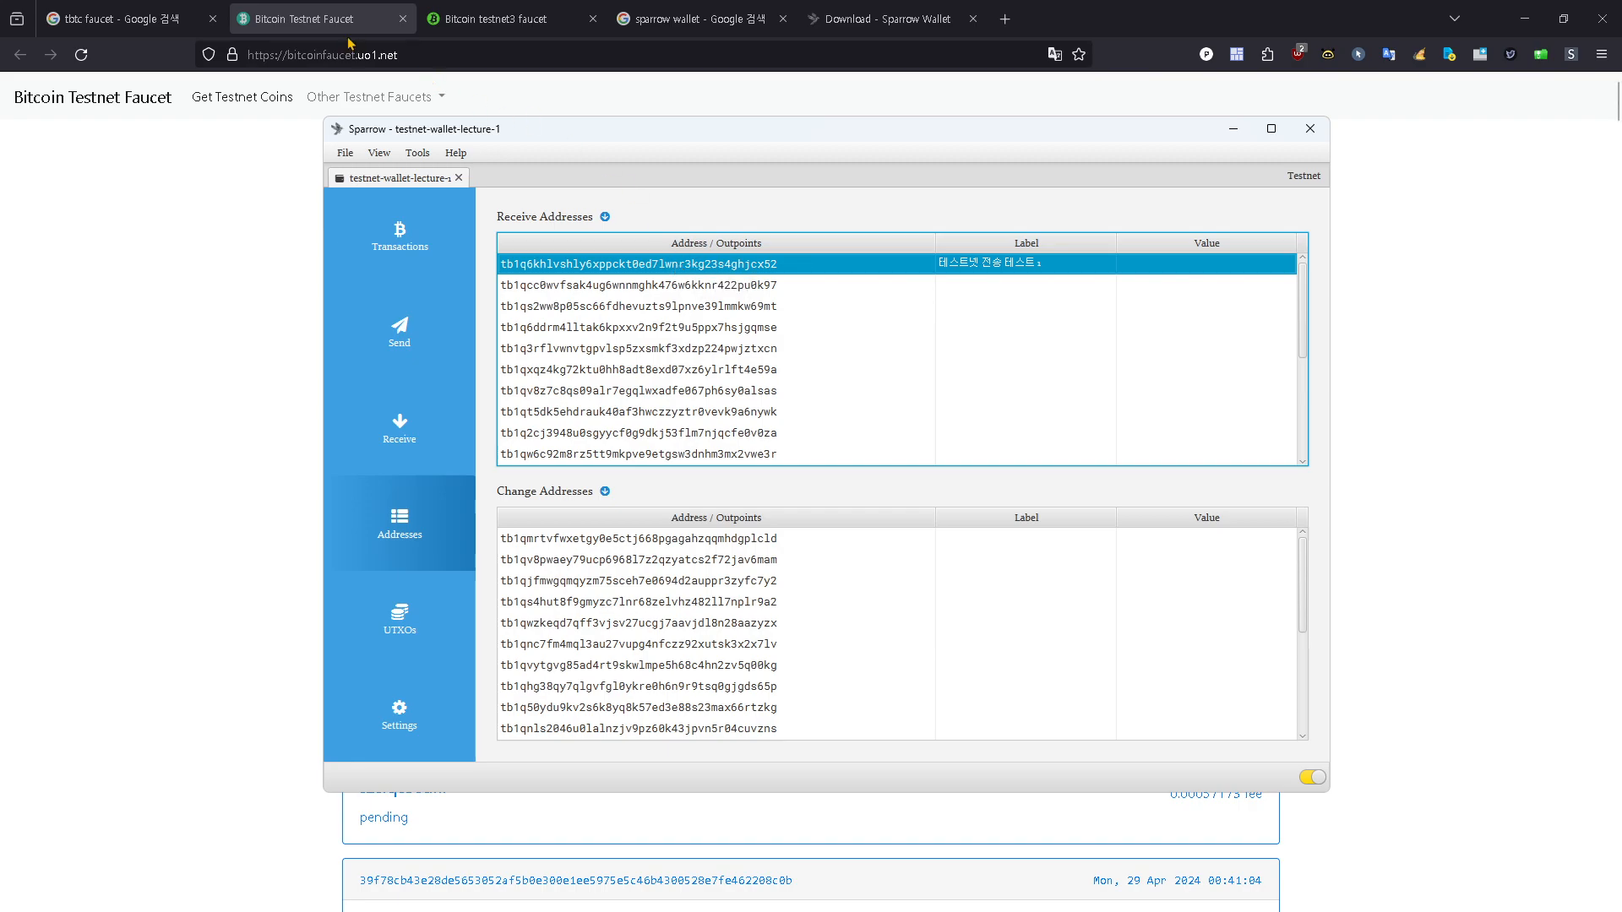
# Step: Switch to the browser and request 0.00001 testnet bitcoins from the faucet to the copied wallet address
pyautogui.click(196, 252)
pyautogui.click(494, 230)
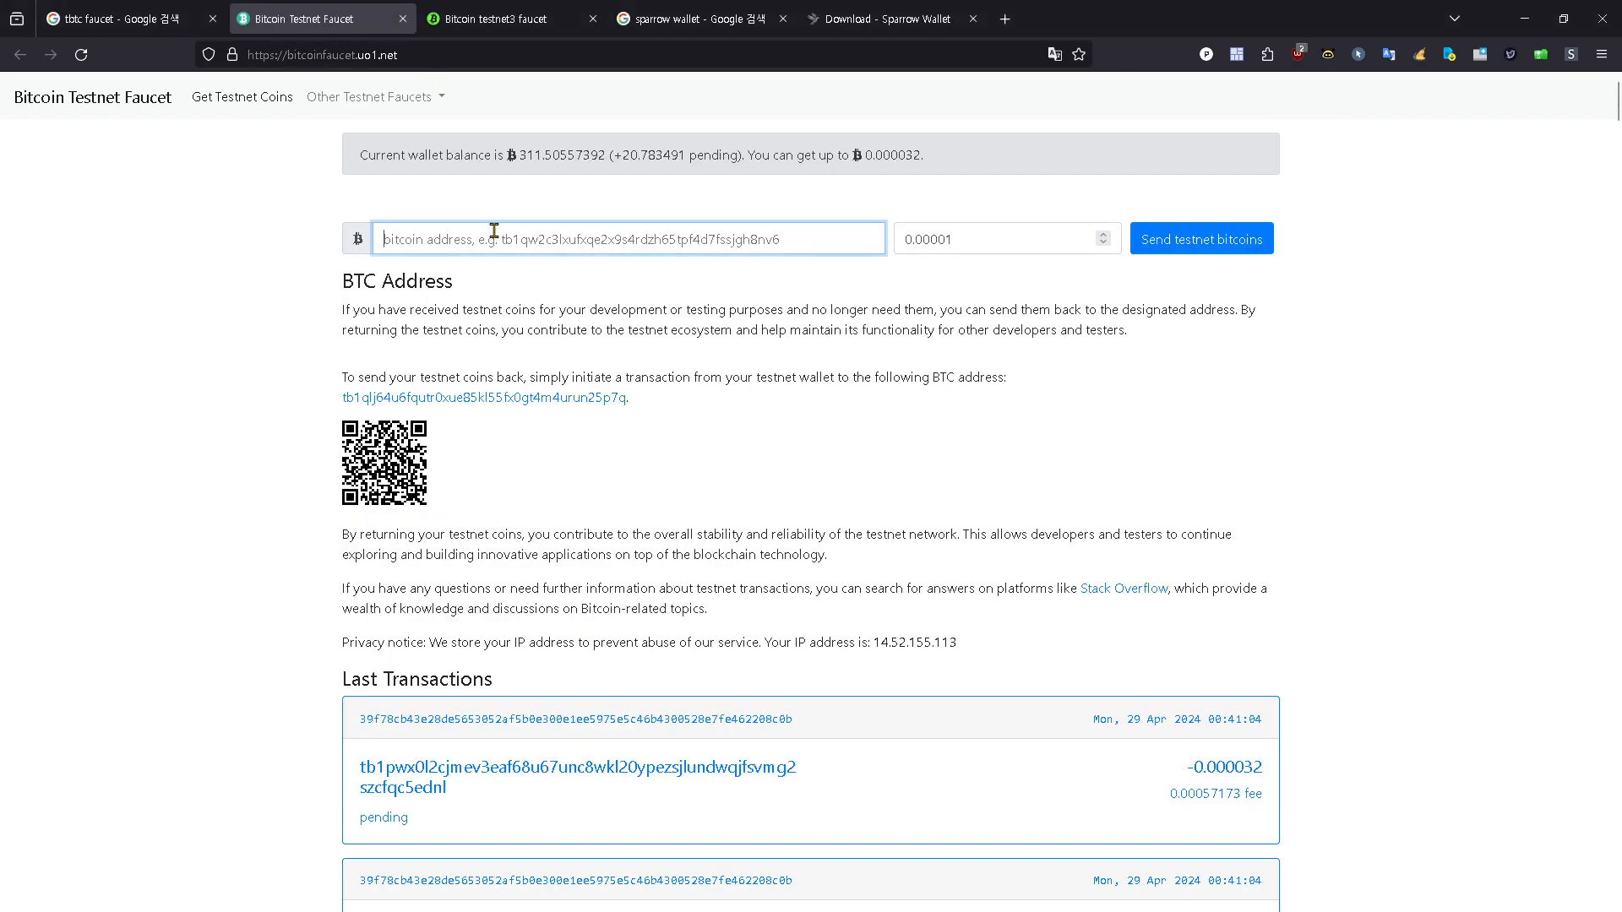
pyautogui.hotkey('ctrl', 'v')
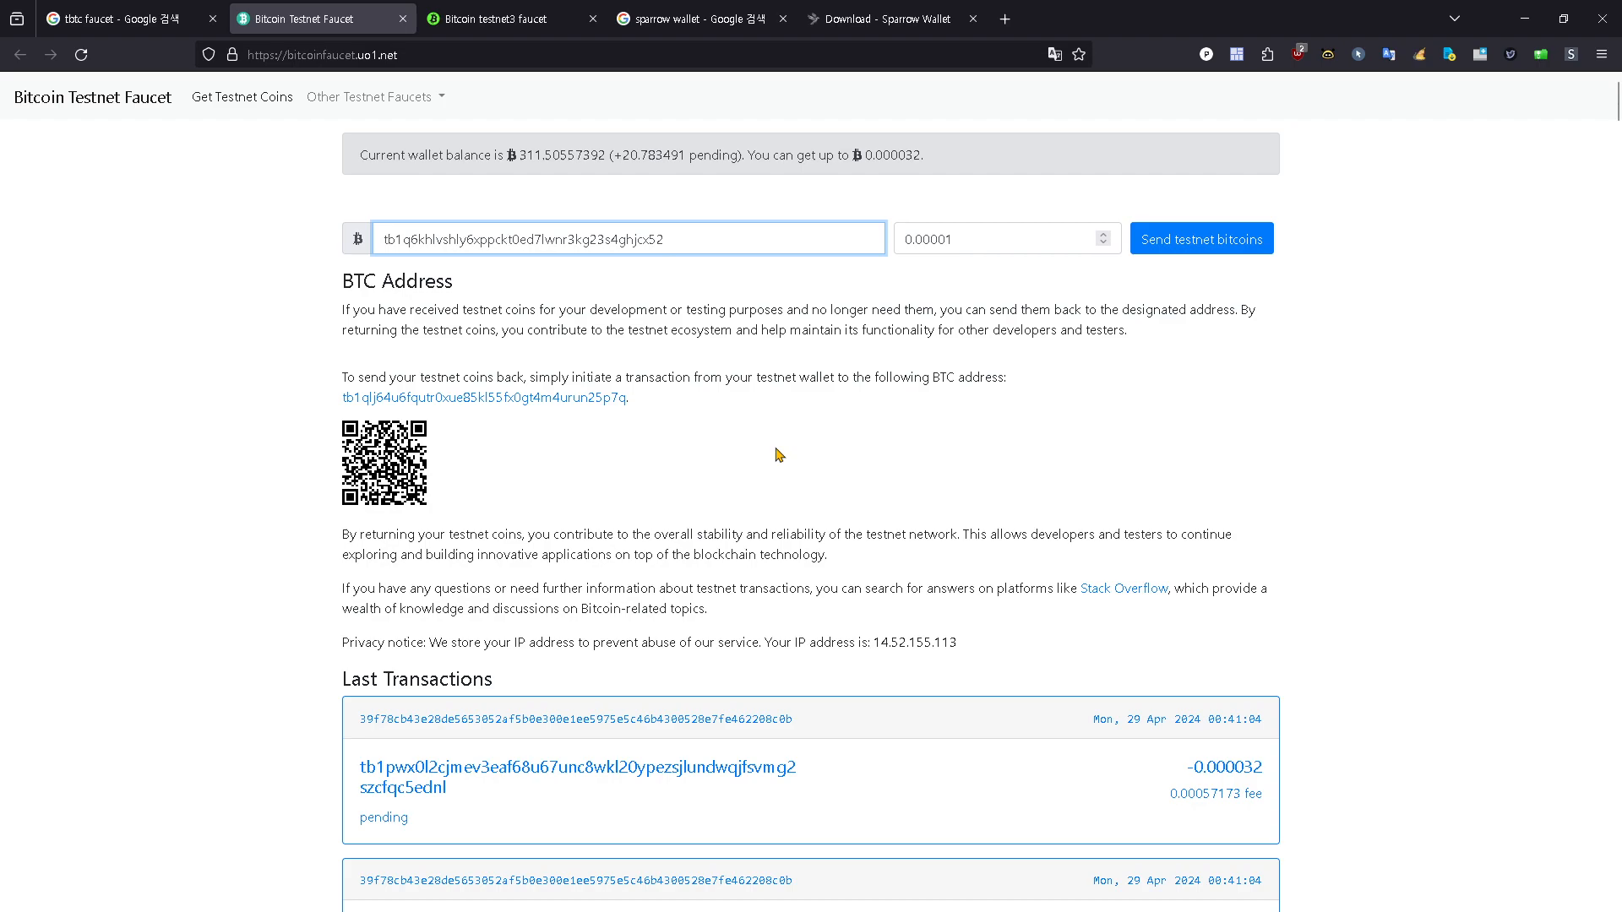
pyautogui.click(1191, 244)
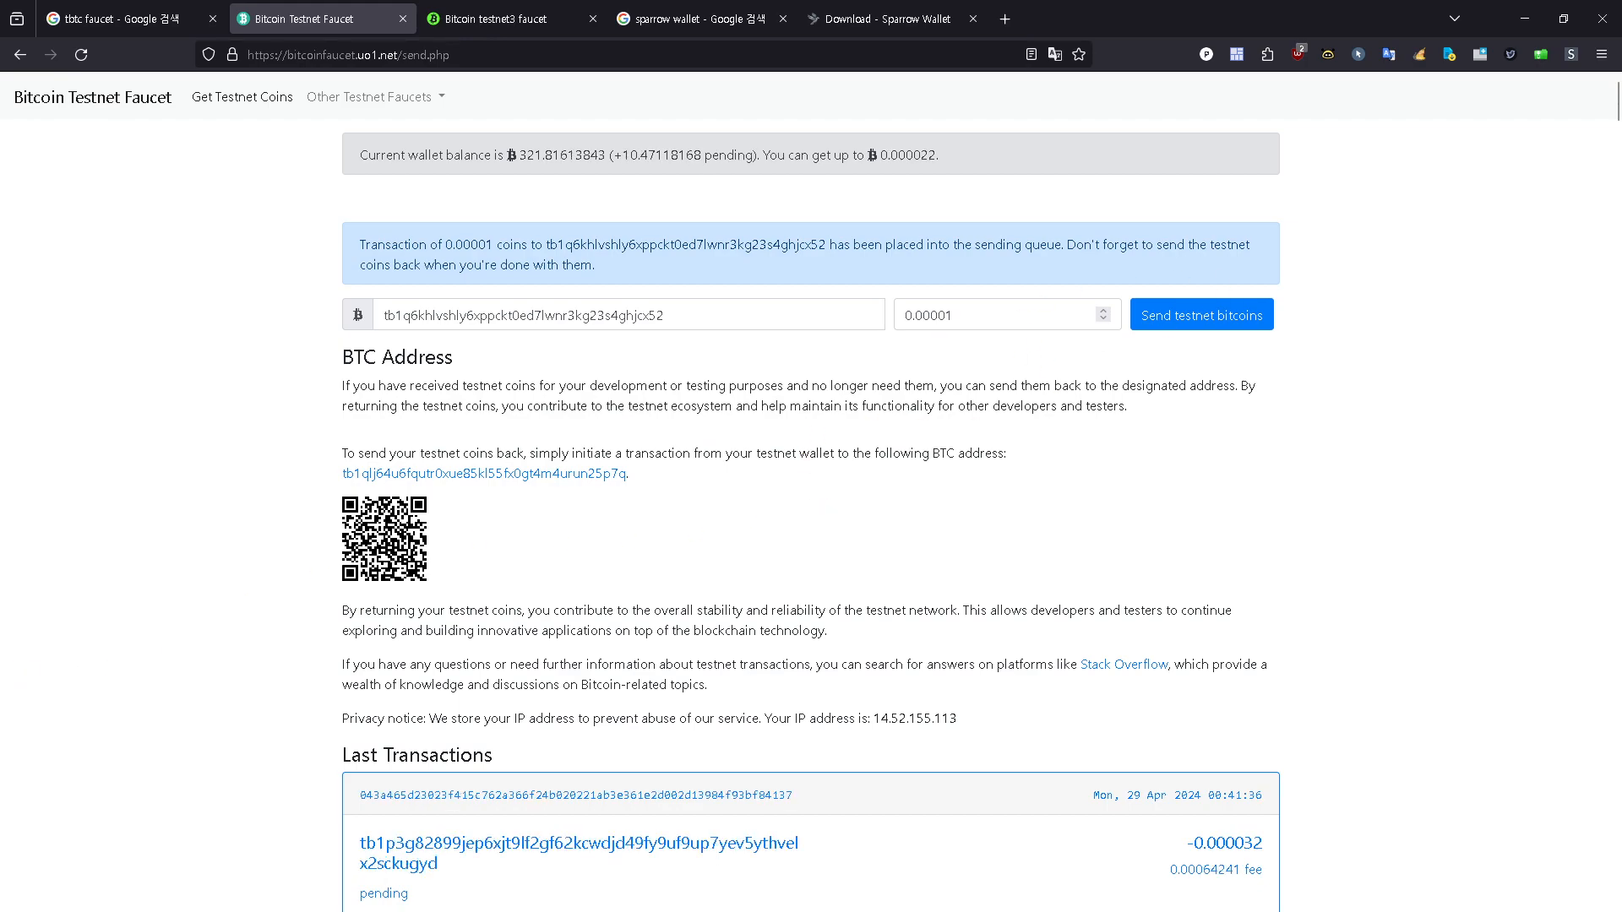
# Step: Check the faucet payment in Sparrow's transaction list and compare it with the faucet page's transfer notice
pyautogui.hotkey('alt', 'Tab')
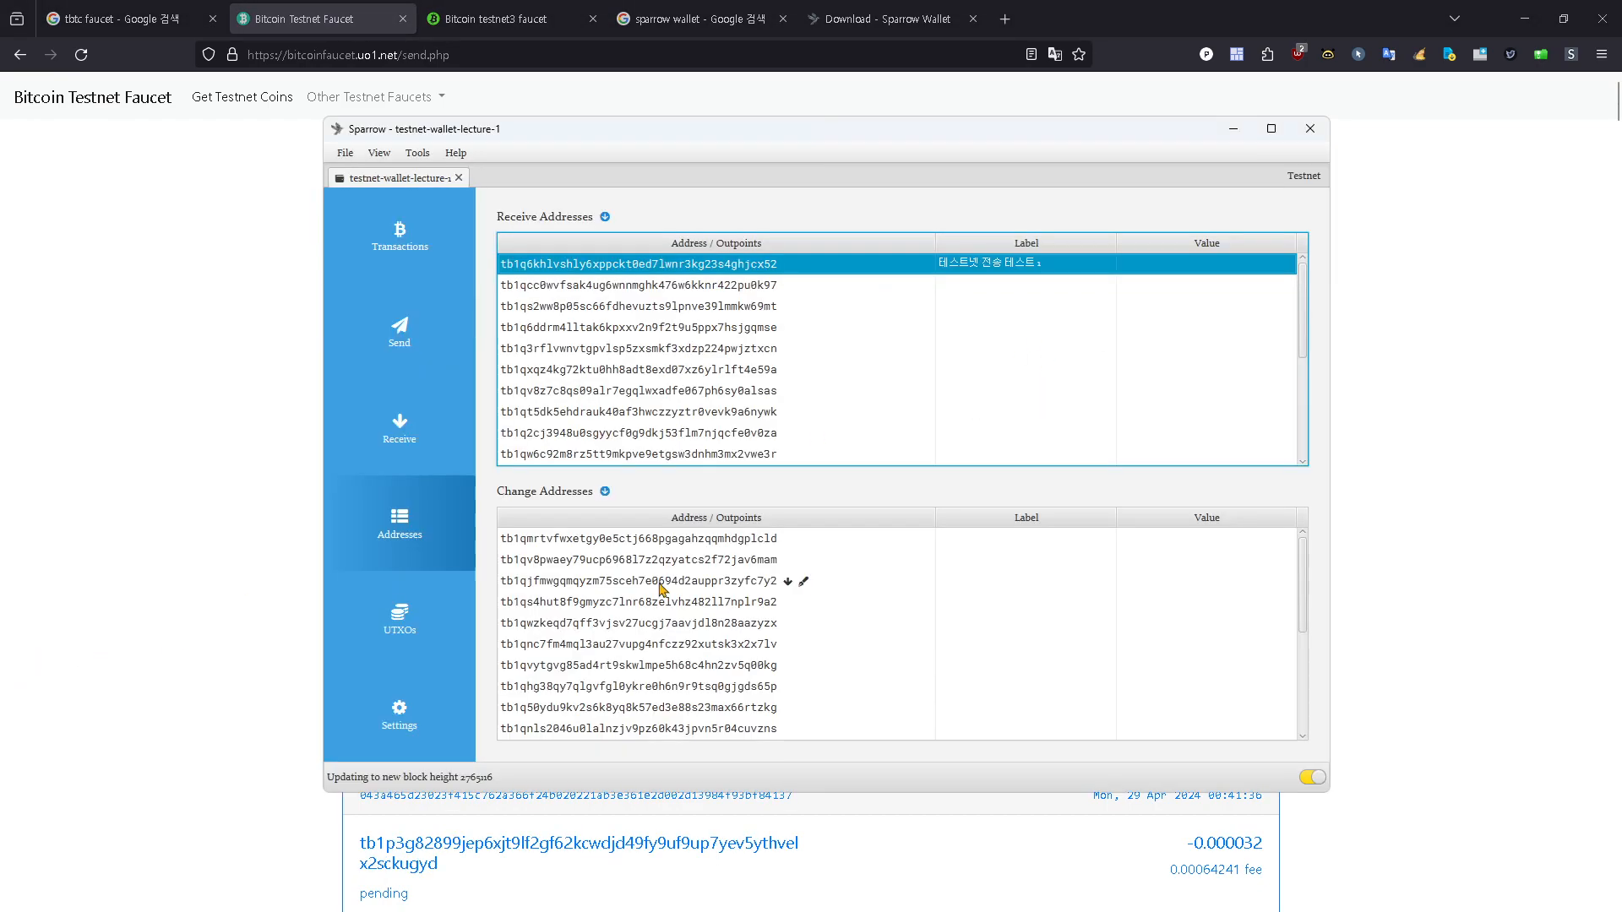
pyautogui.click(406, 248)
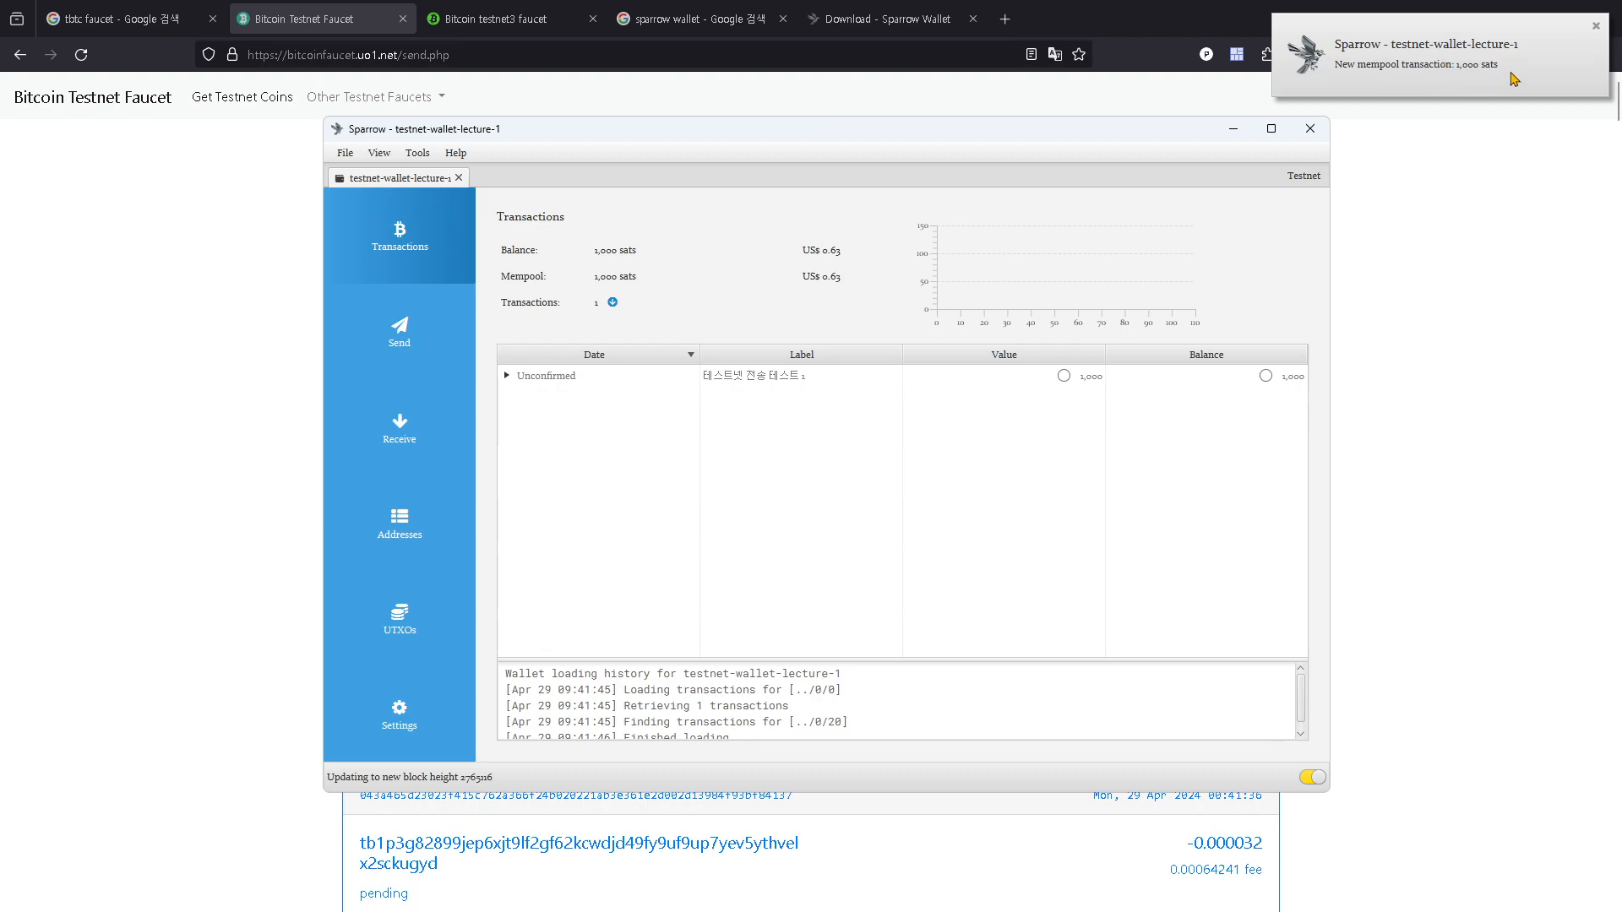
pyautogui.click(547, 382)
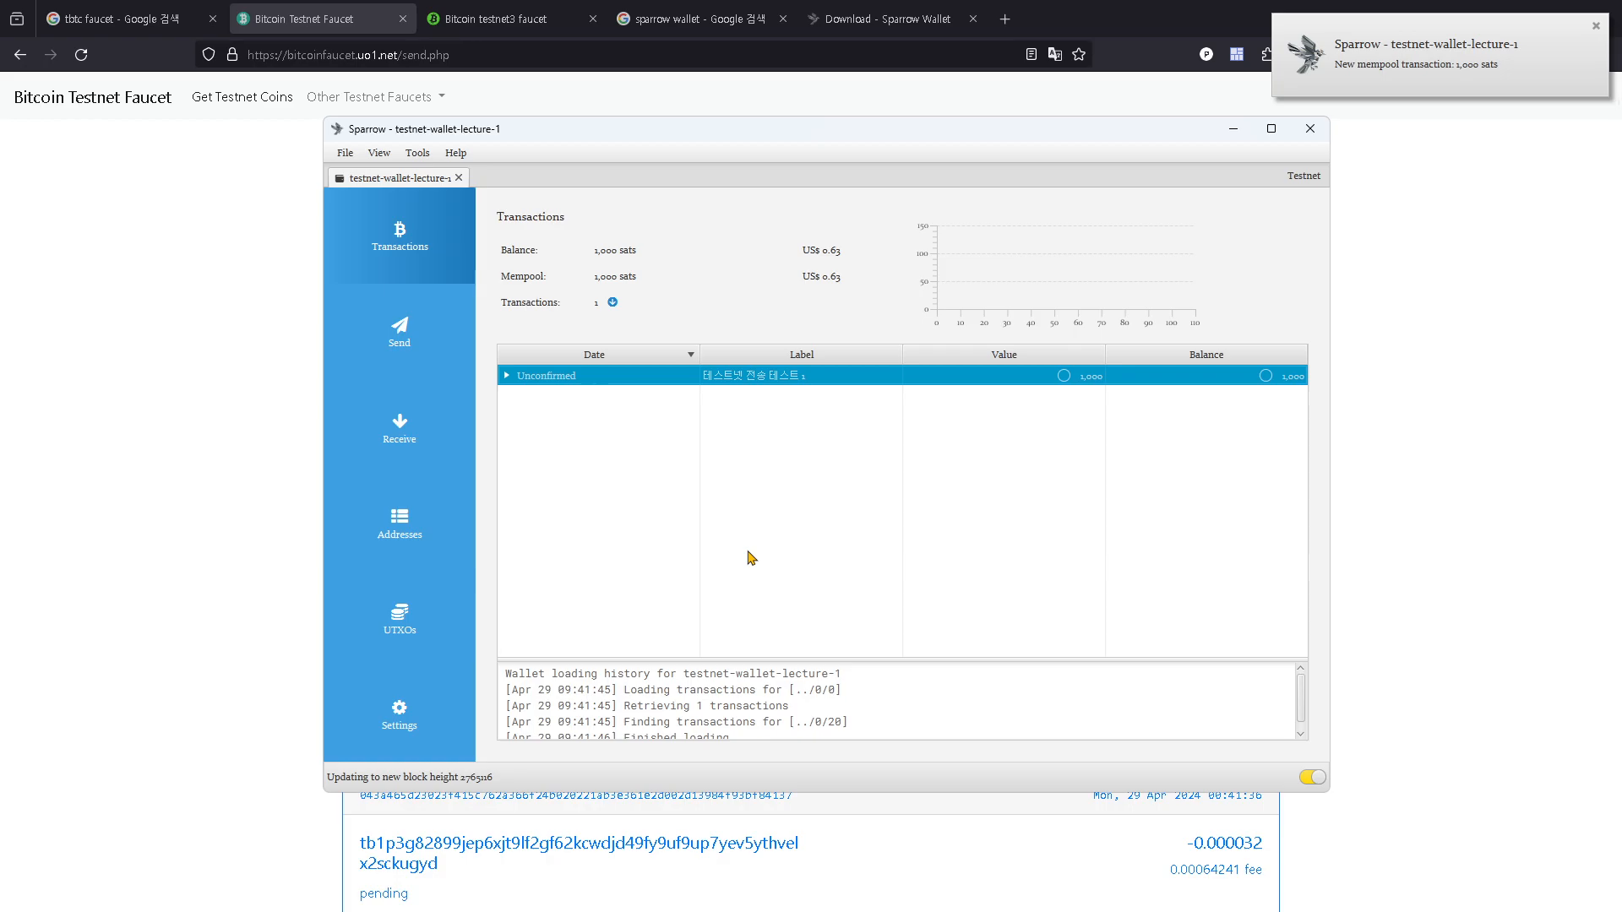
pyautogui.click(205, 368)
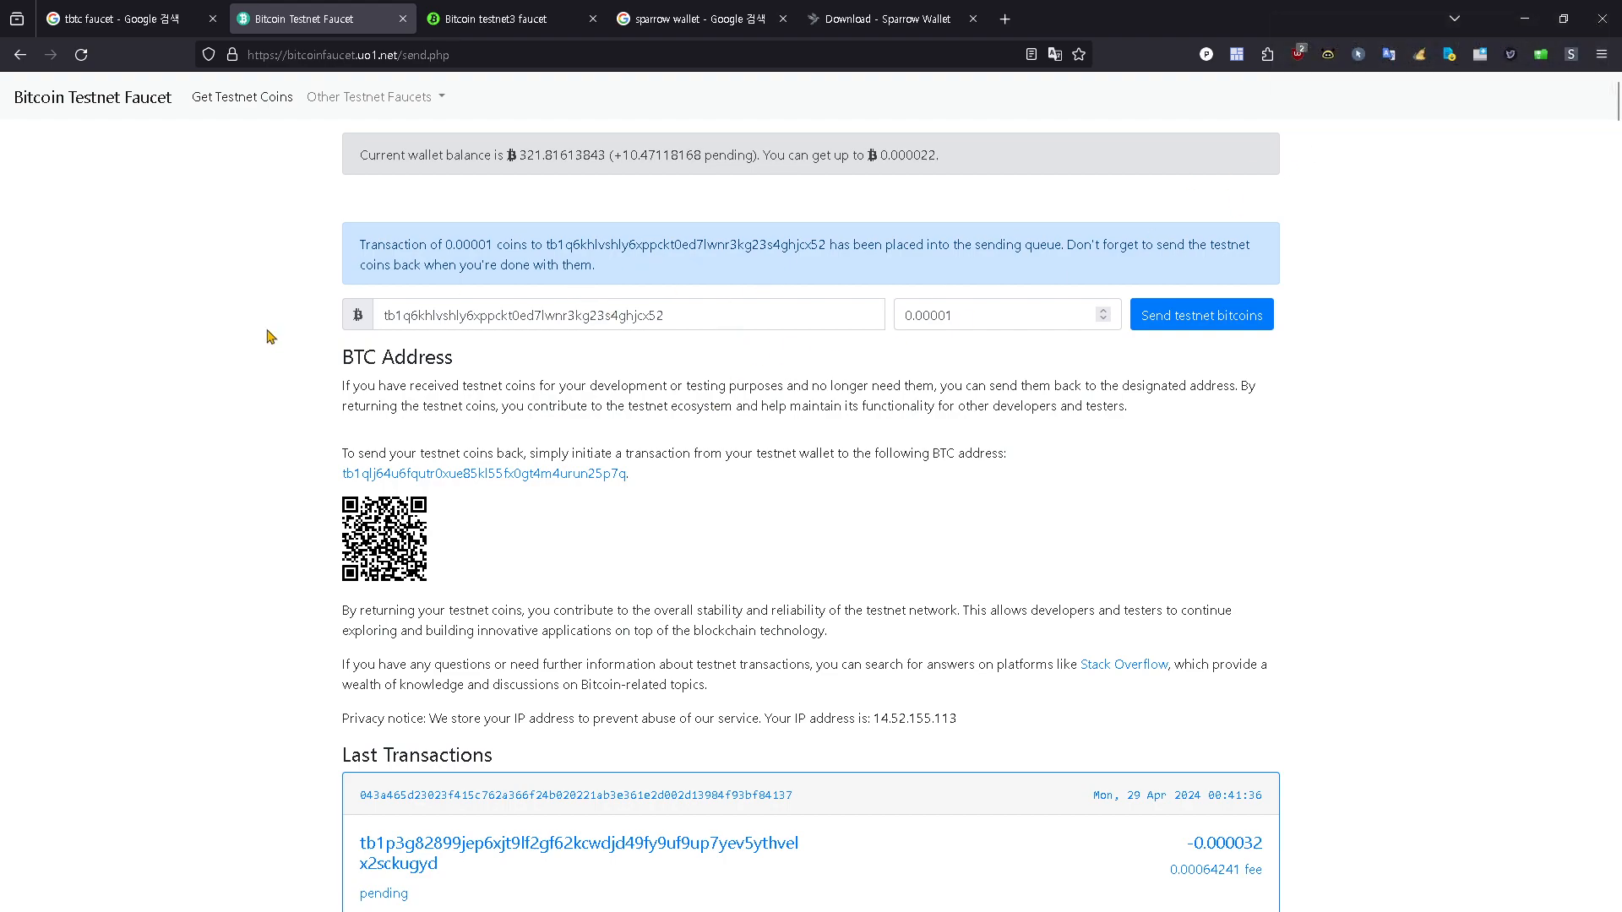
pyautogui.hotkey('alt', 'Tab')
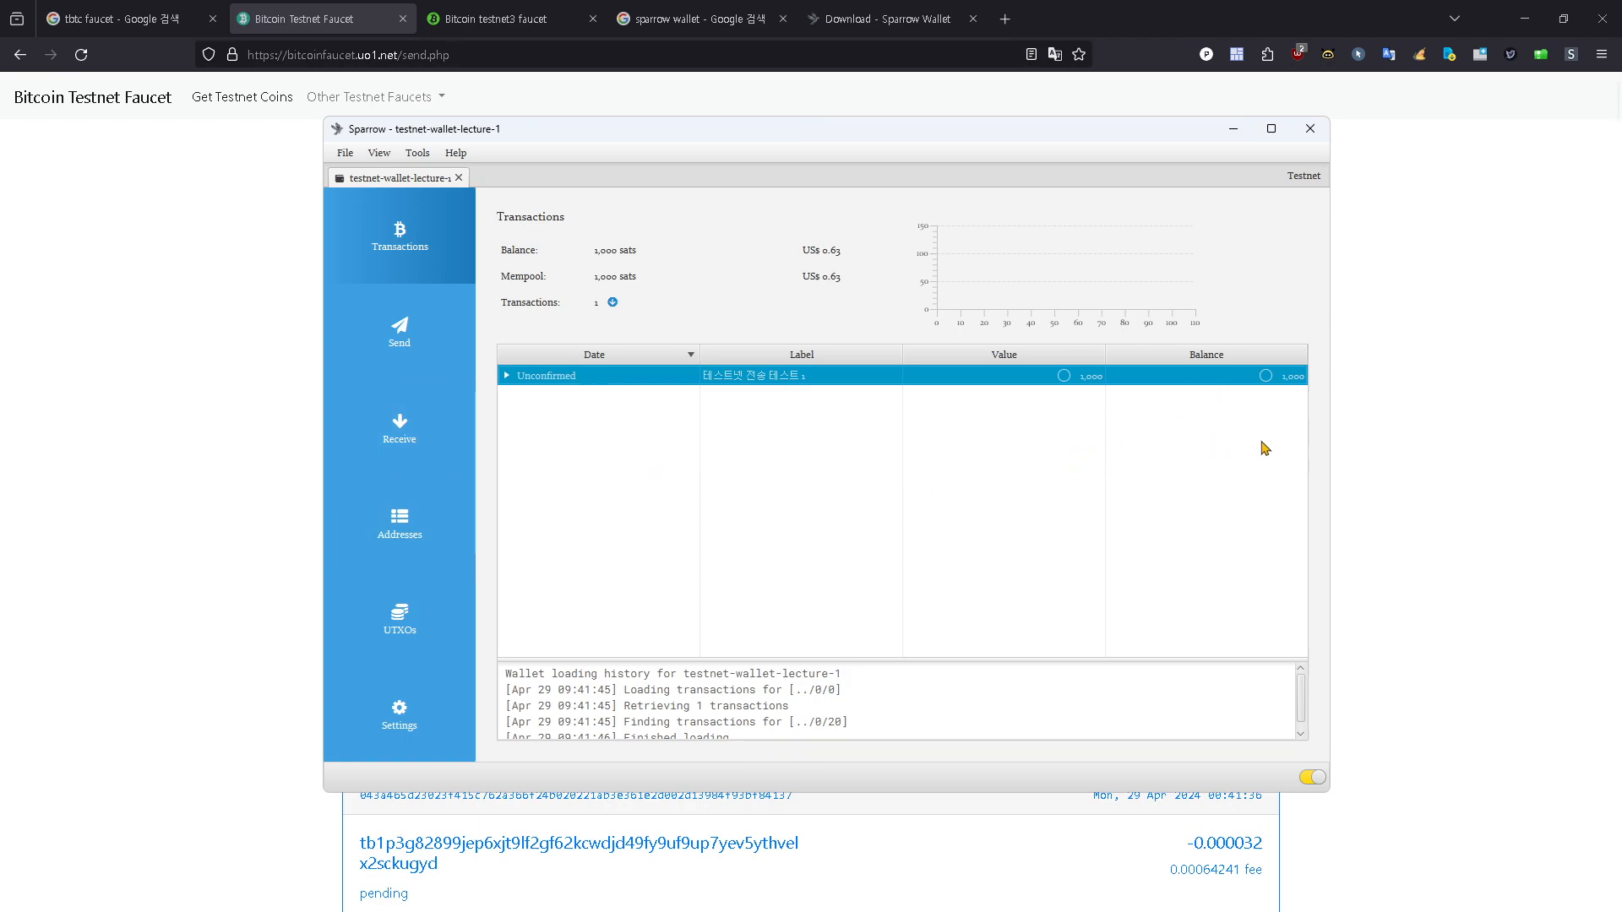
# Step: Examine the wallet's Send form, including its Pay to field
pyautogui.moveTo(901, 140); pyautogui.dragTo(954, 148)
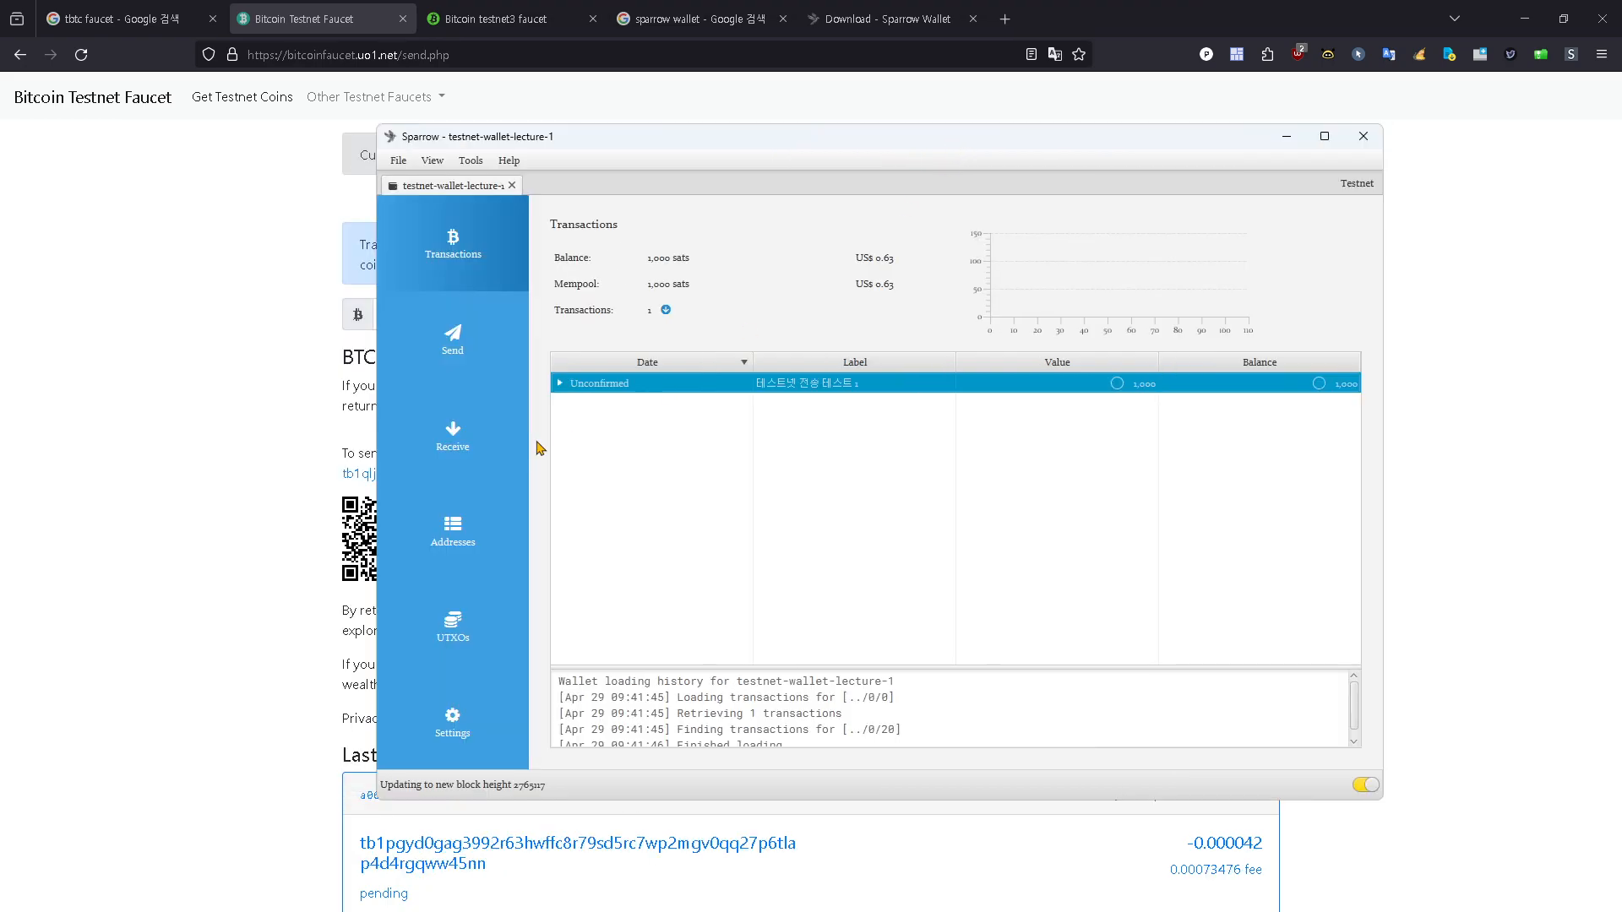
pyautogui.click(488, 369)
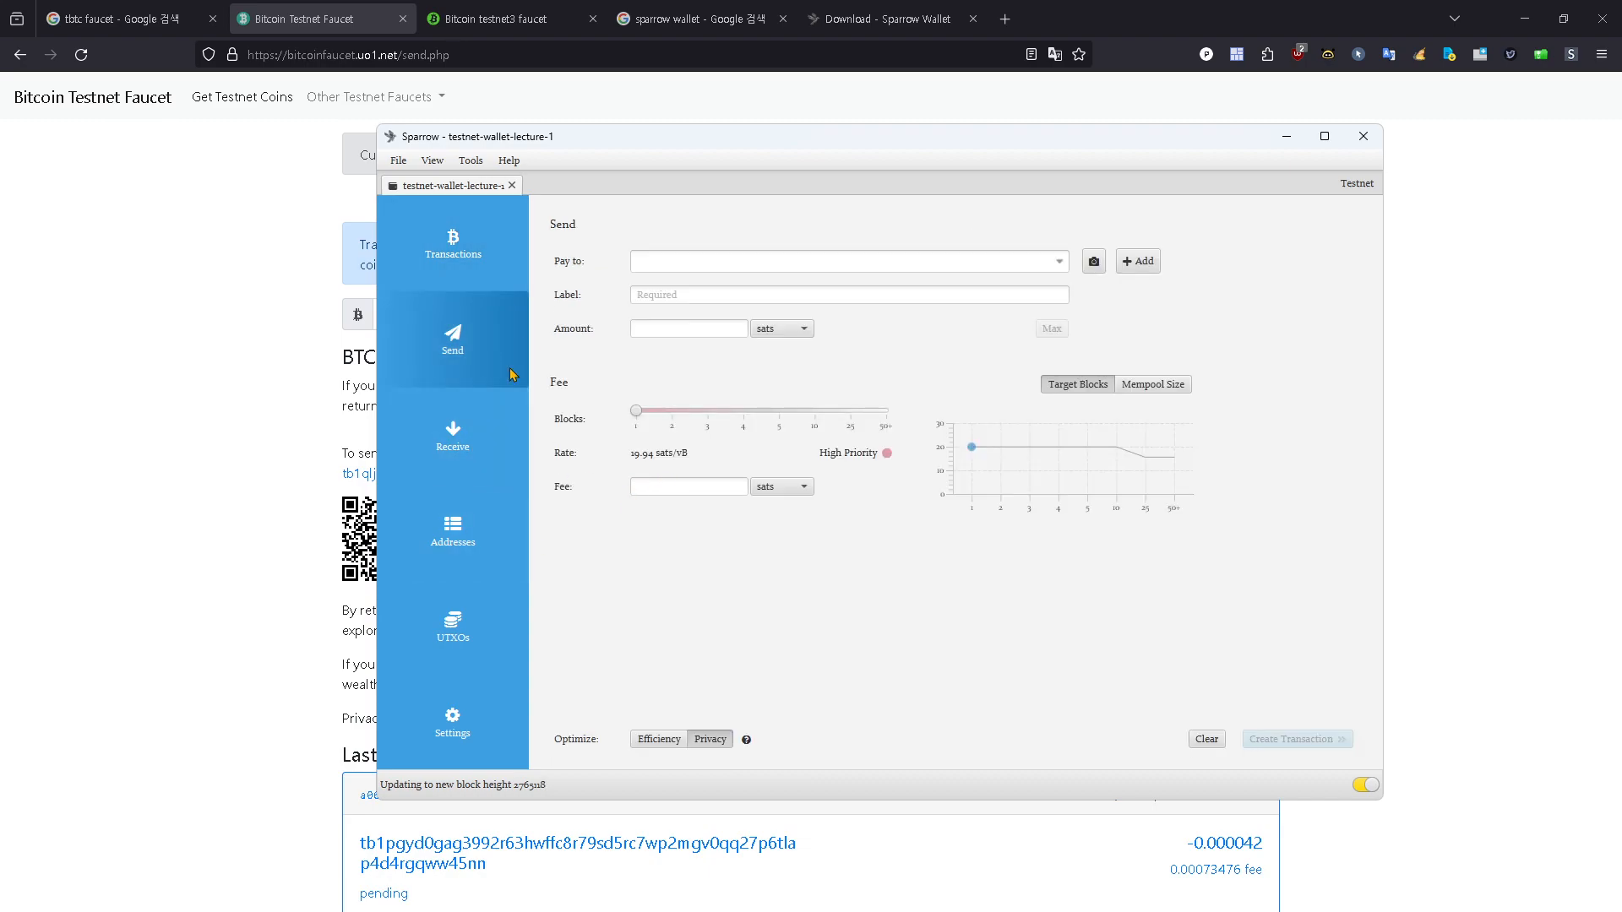
pyautogui.click(712, 260)
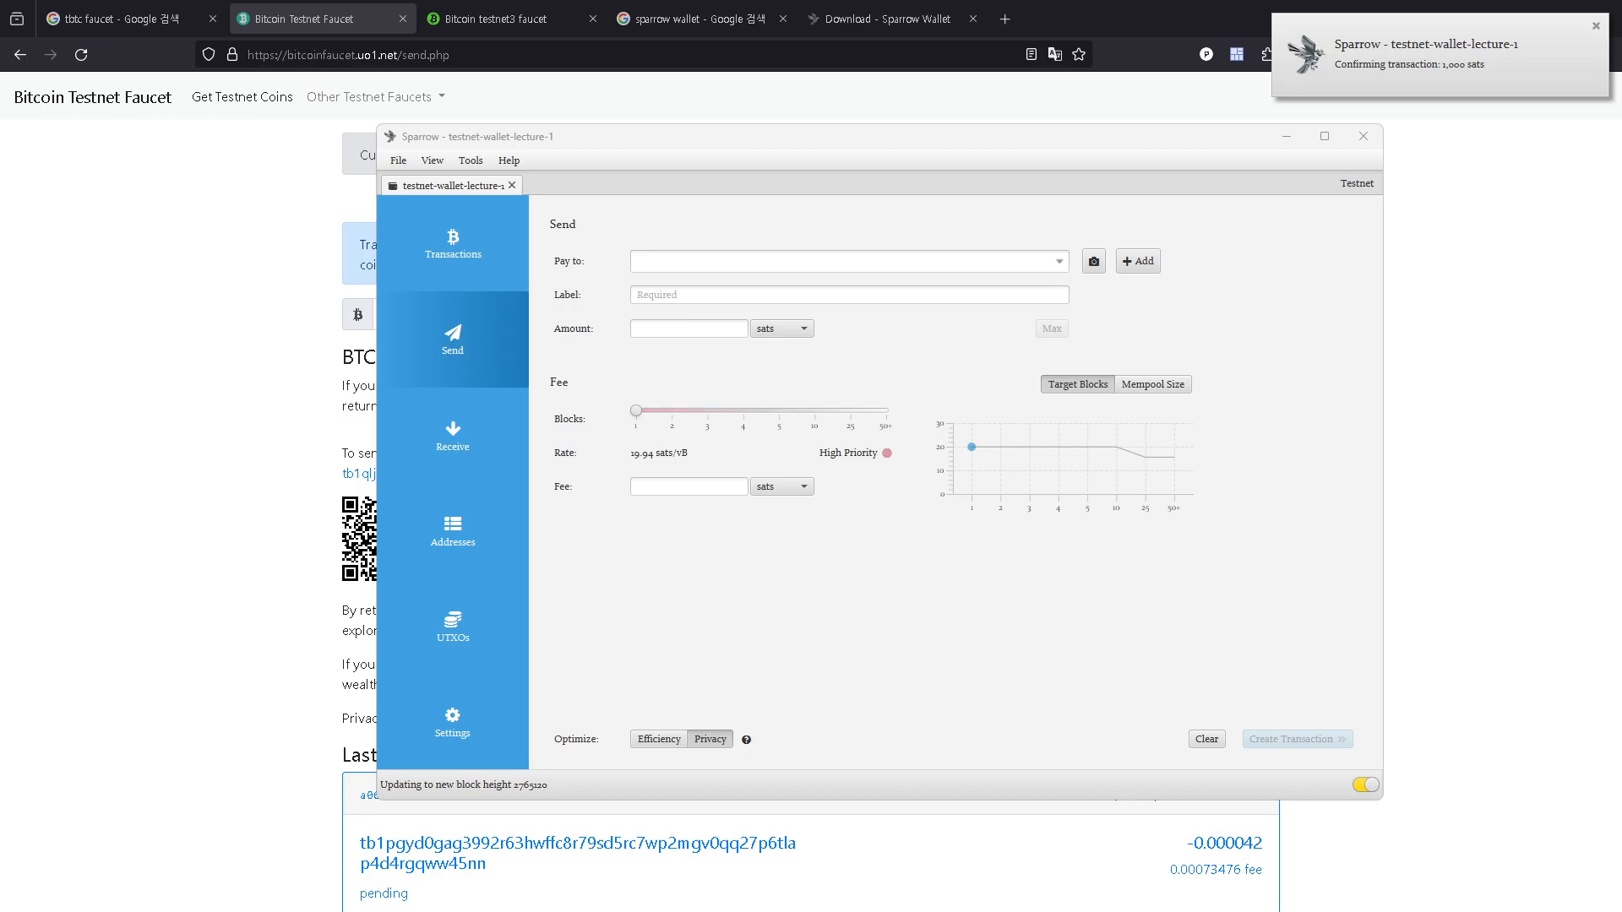
# Step: Minimize the browser and snap the testnet-wallet-lecture-1 window to the right half of the screen
pyautogui.click(1453, 254)
pyautogui.click(1524, 18)
pyautogui.moveTo(1032, 148); pyautogui.dragTo(1236, 236)
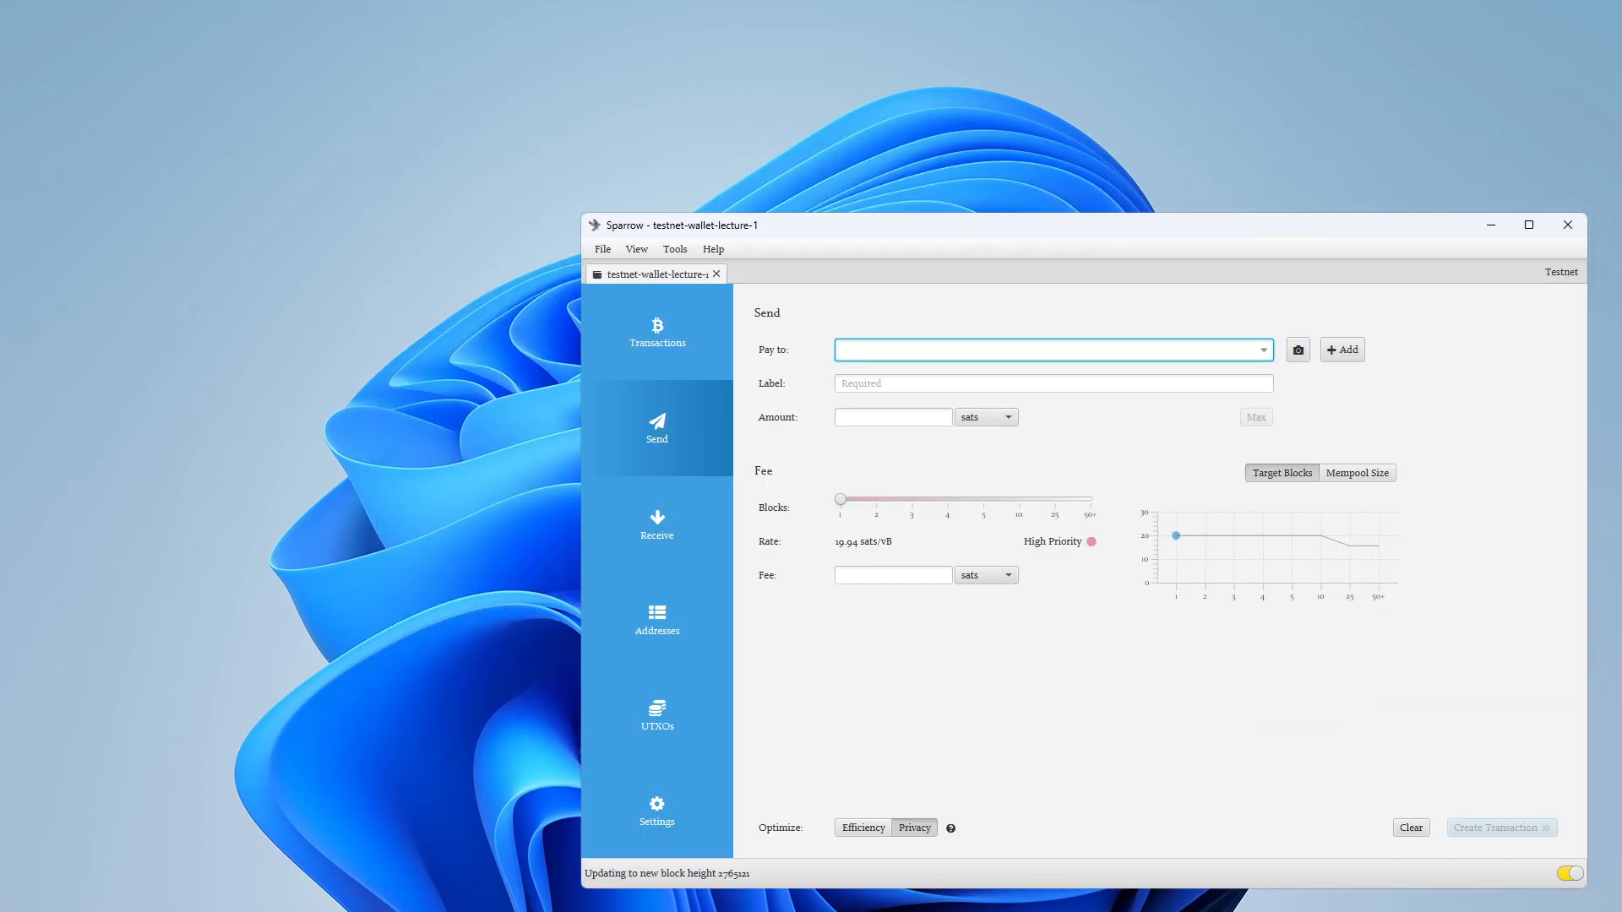
pyautogui.click(1047, 349)
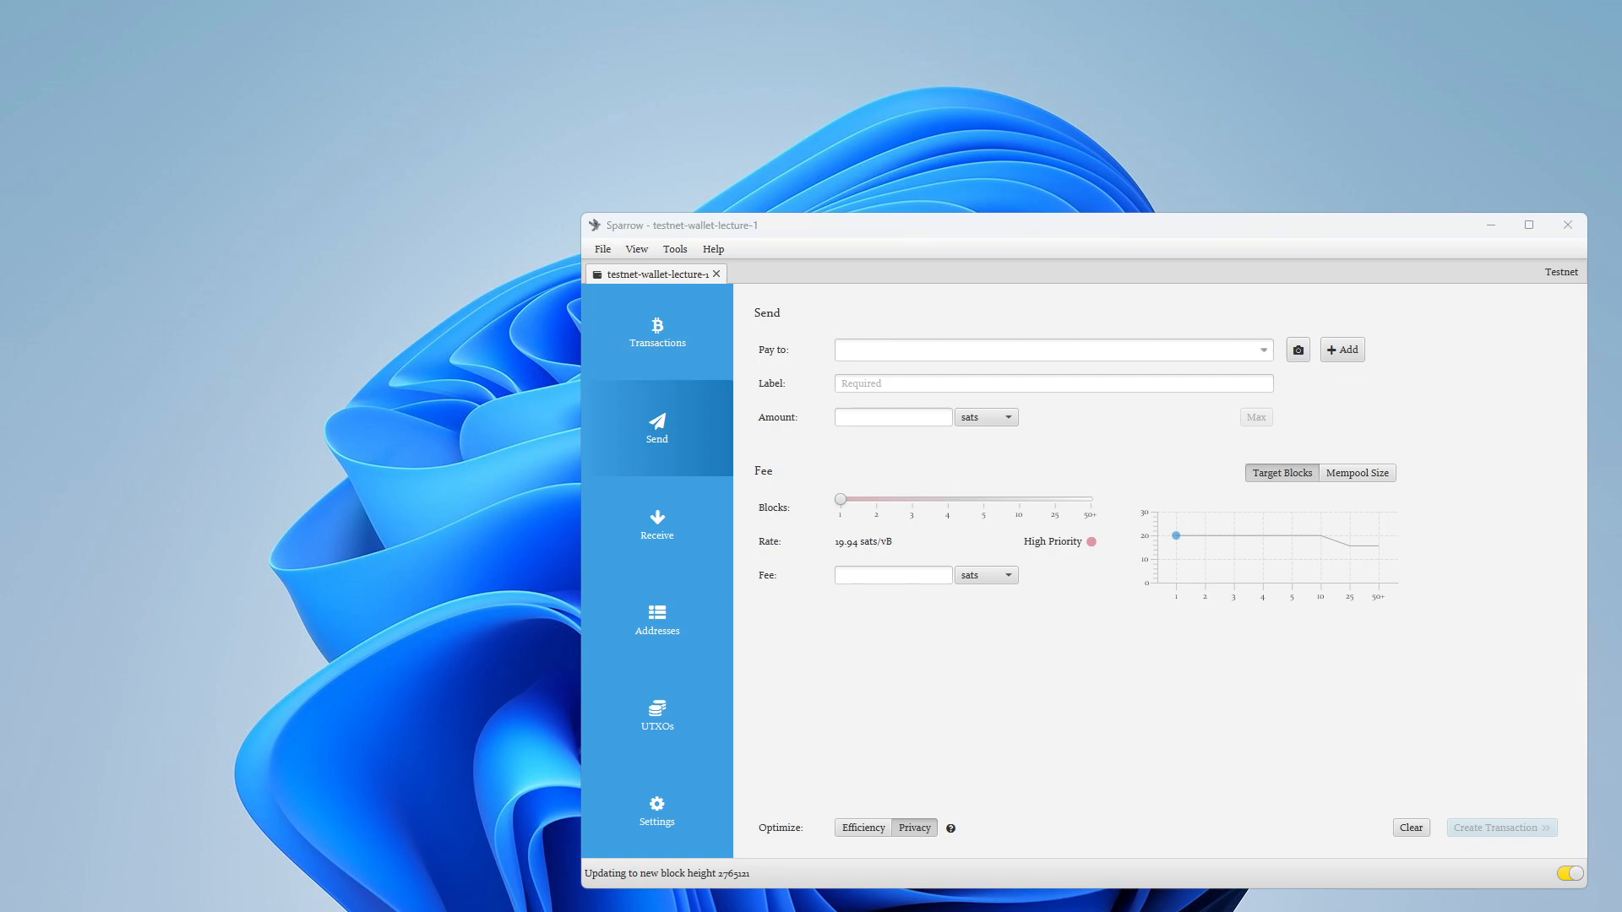
pyautogui.moveTo(923, 227); pyautogui.dragTo(692, 59)
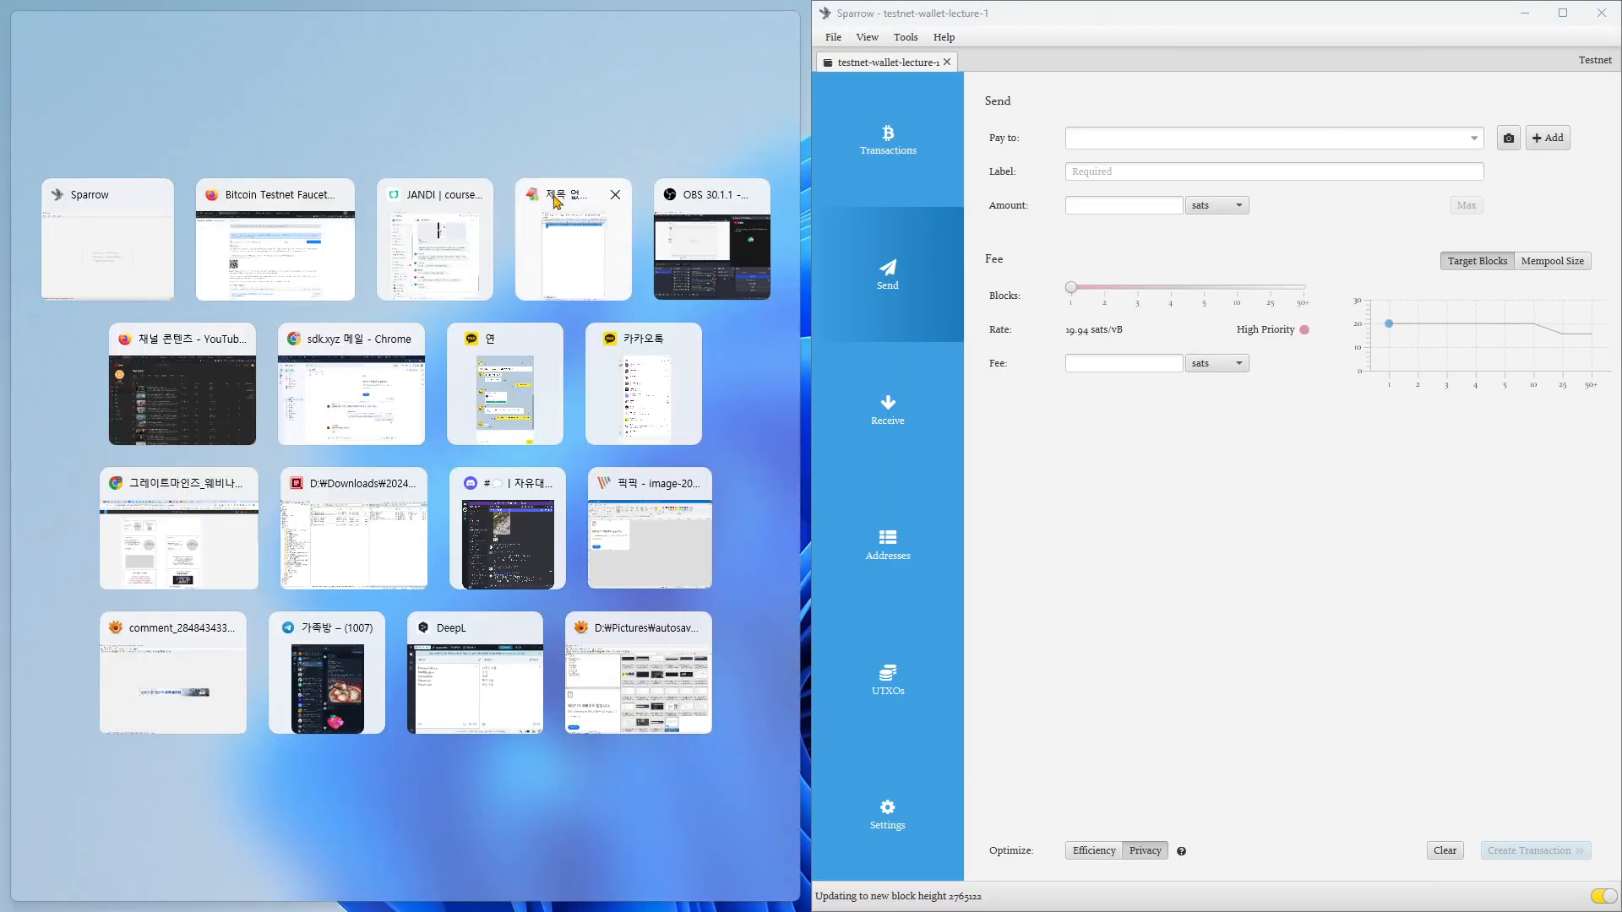
# Step: Open the Lecture-main-testnet wallet in a second Sparrow window and snap it to the left half of the screen
pyautogui.click(110, 253)
pyautogui.moveTo(771, 7); pyautogui.dragTo(651, 55)
pyautogui.click(338, 21)
pyautogui.click(22, 37)
pyautogui.click(42, 621)
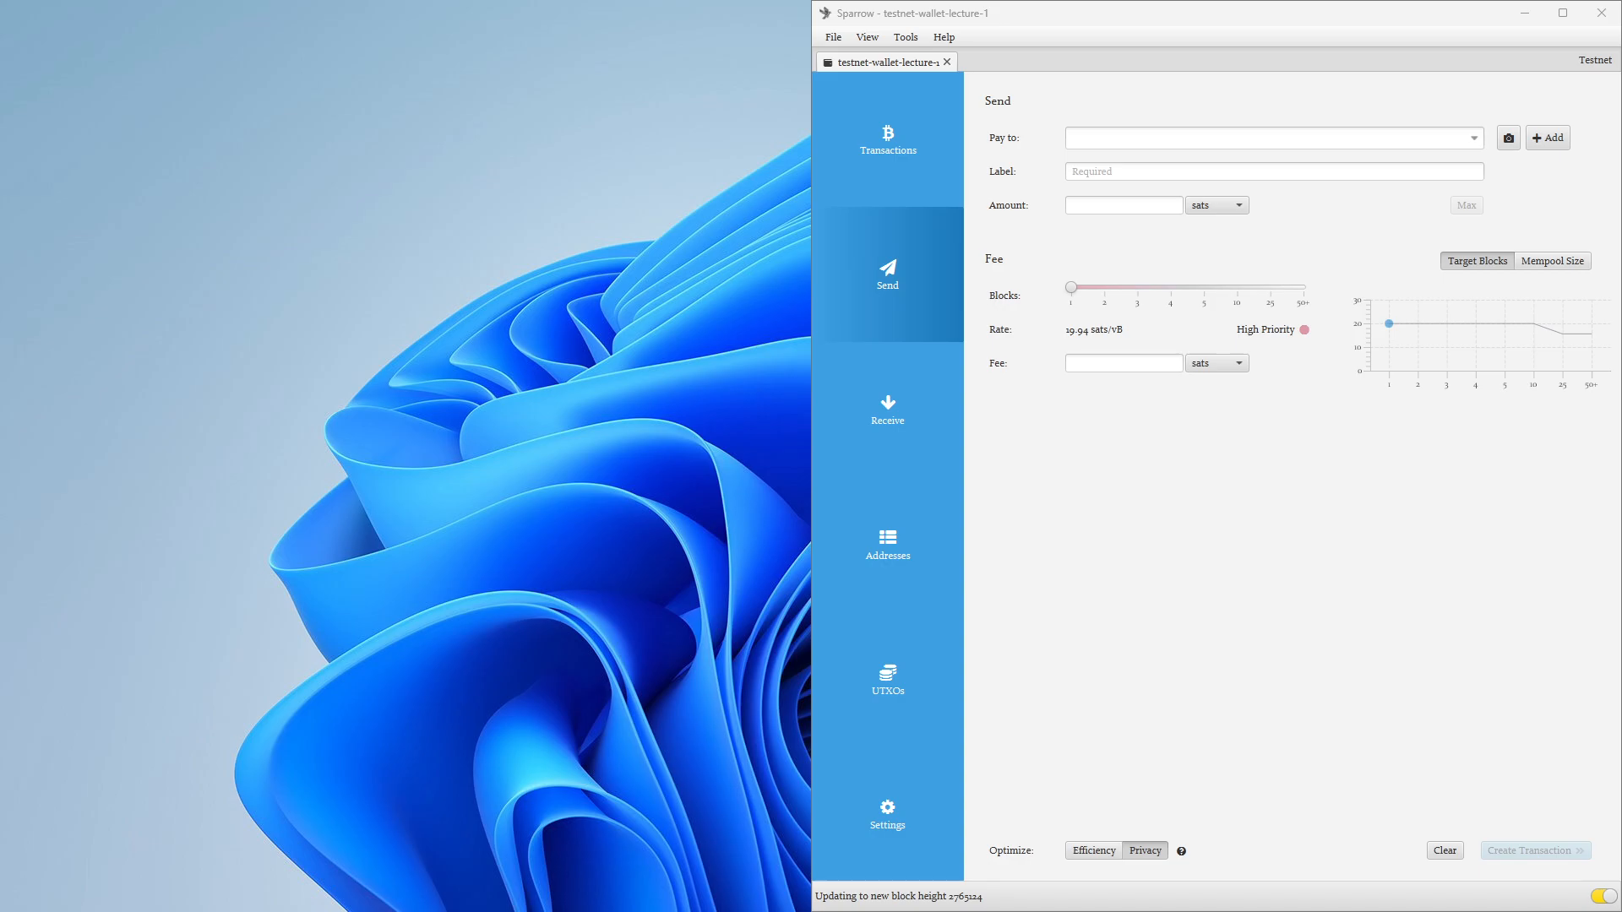
pyautogui.moveTo(18, 174); pyautogui.dragTo(600, 76)
pyautogui.click(1124, 535)
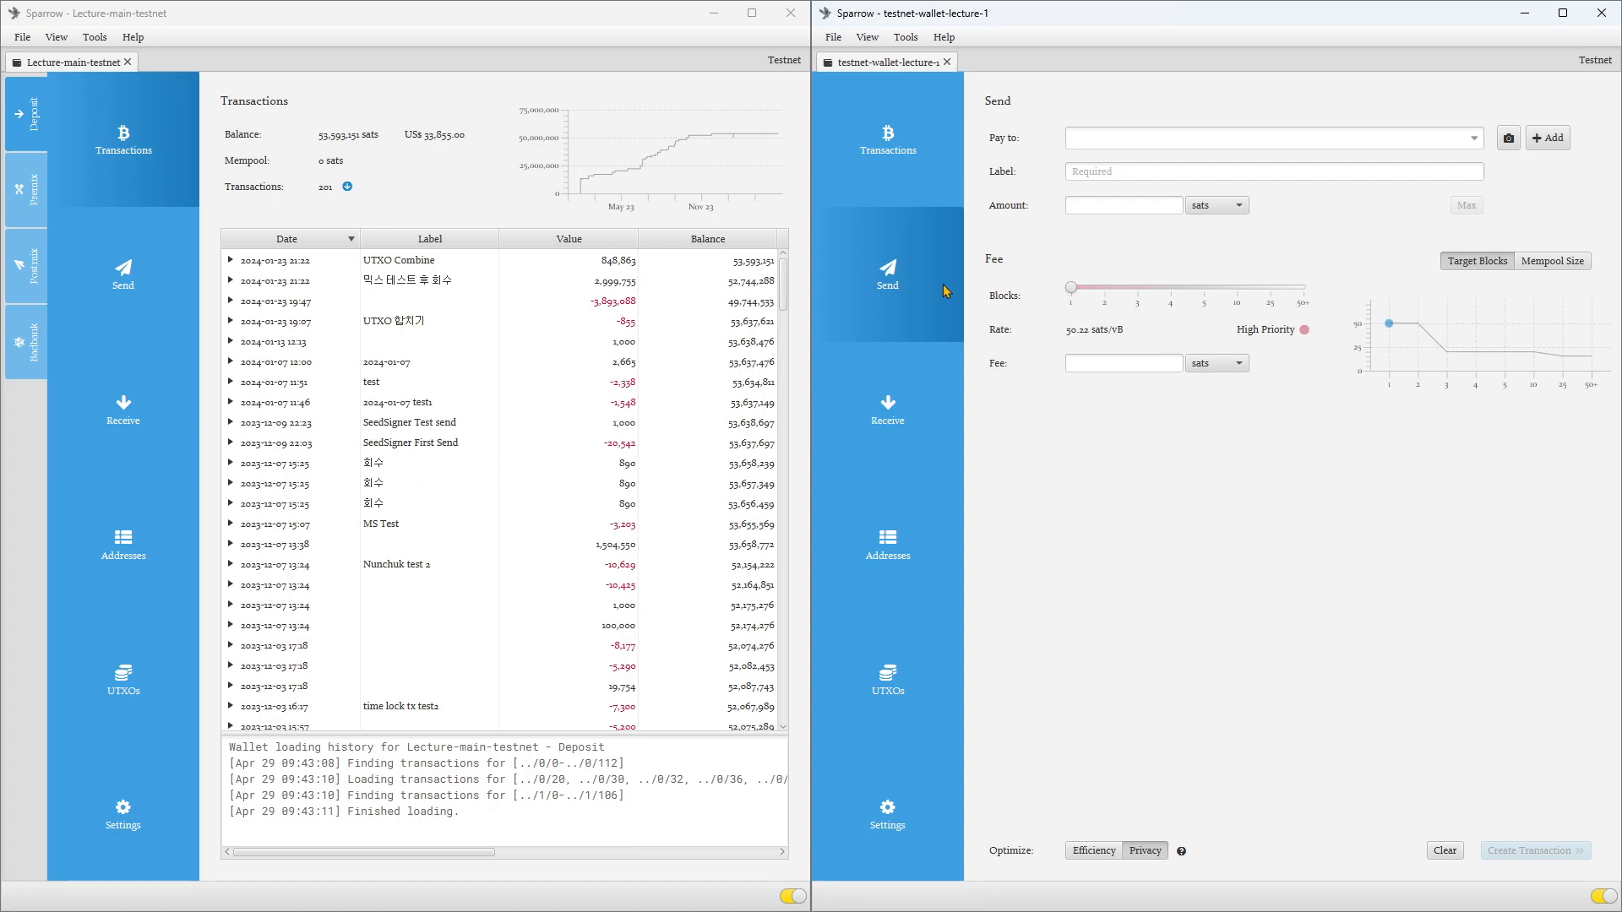
# Step: Look through the Receive, Addresses and Send views of testnet-wallet-lecture-1
pyautogui.click(897, 405)
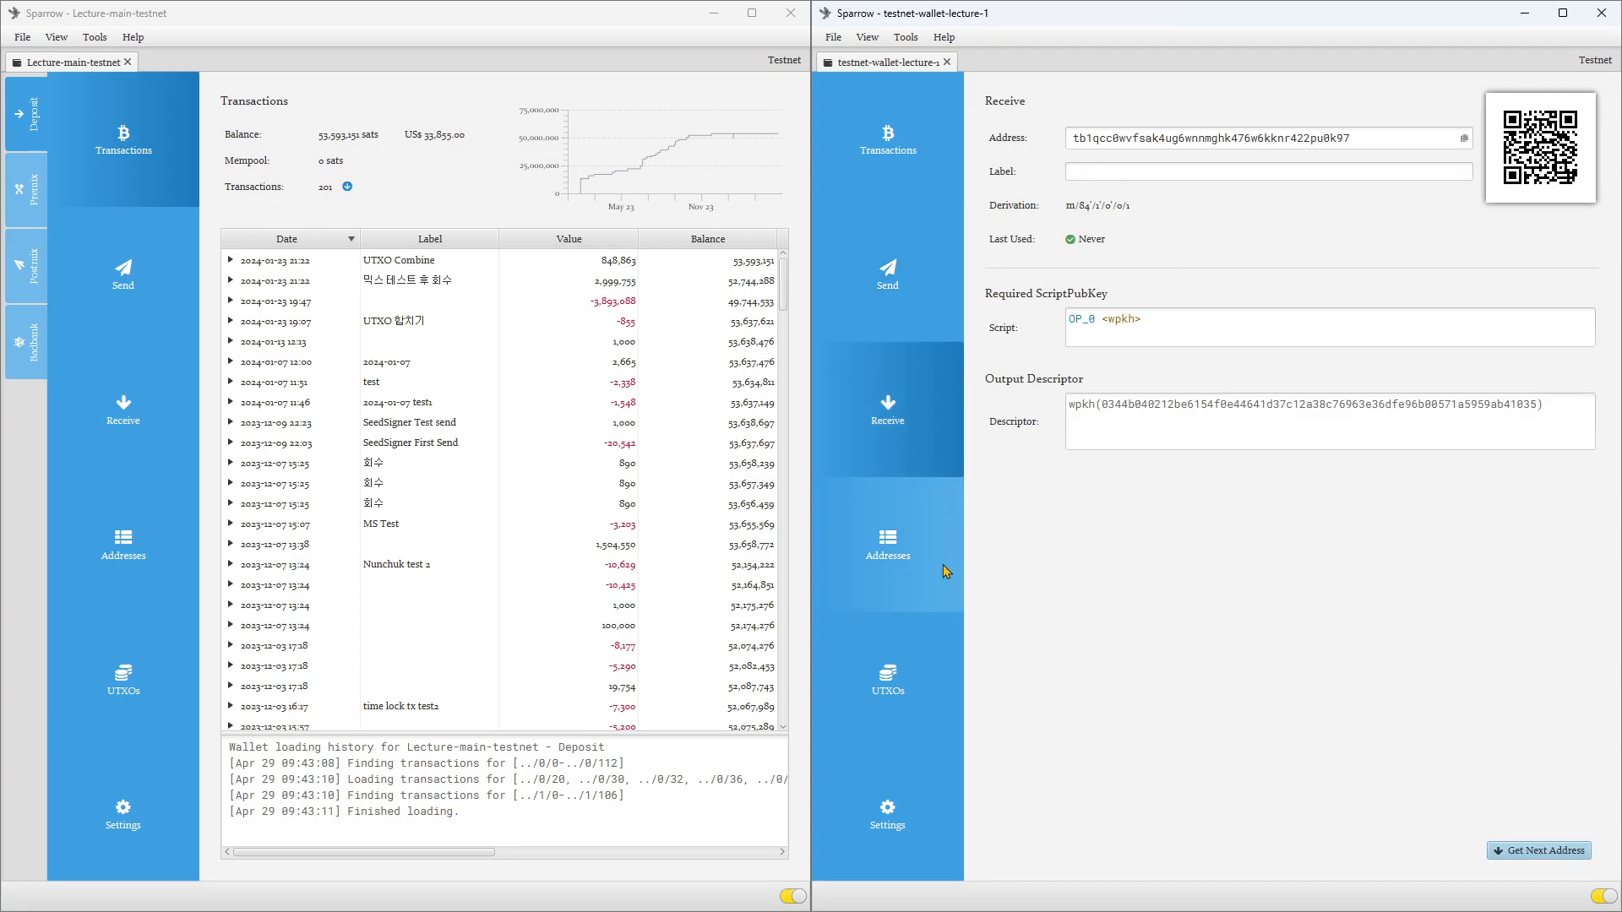
pyautogui.click(906, 569)
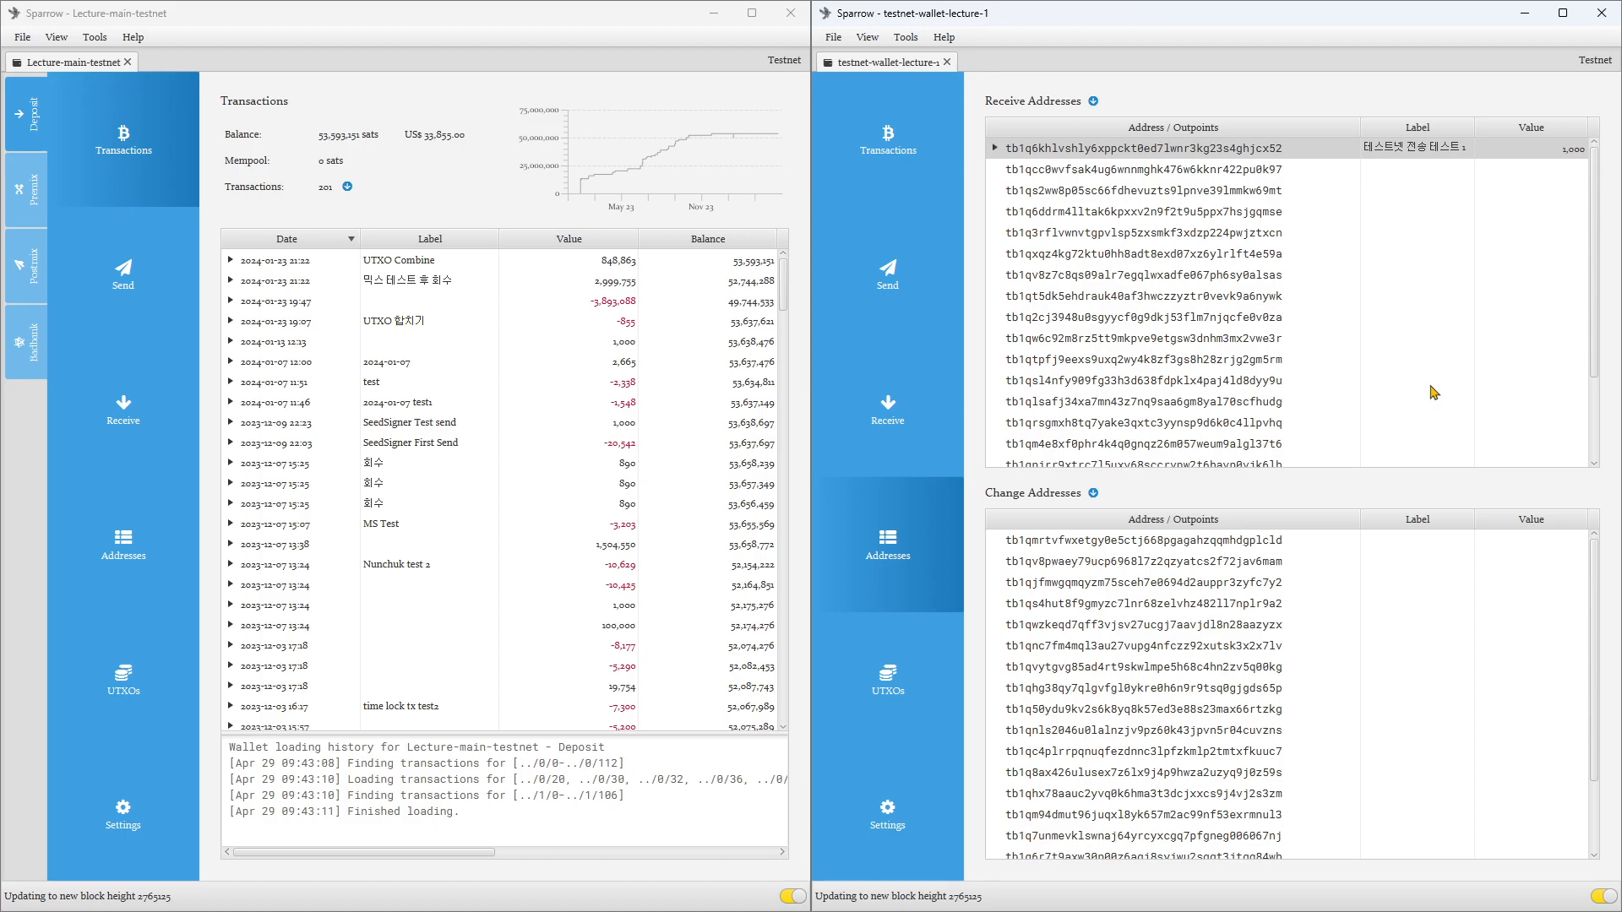
pyautogui.click(909, 437)
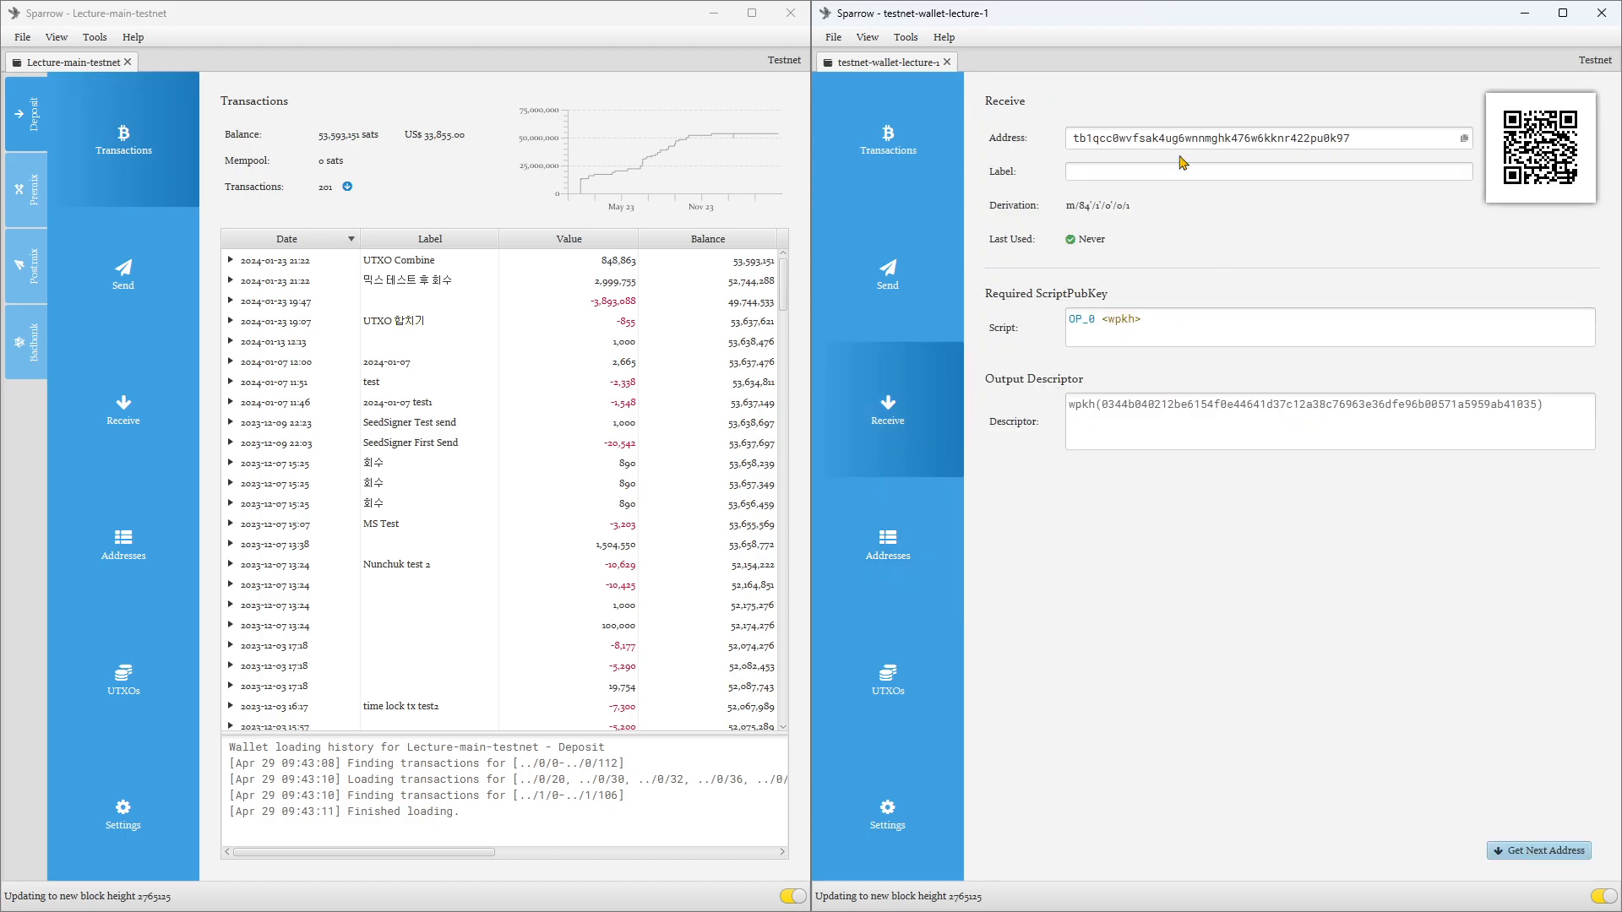
pyautogui.click(933, 285)
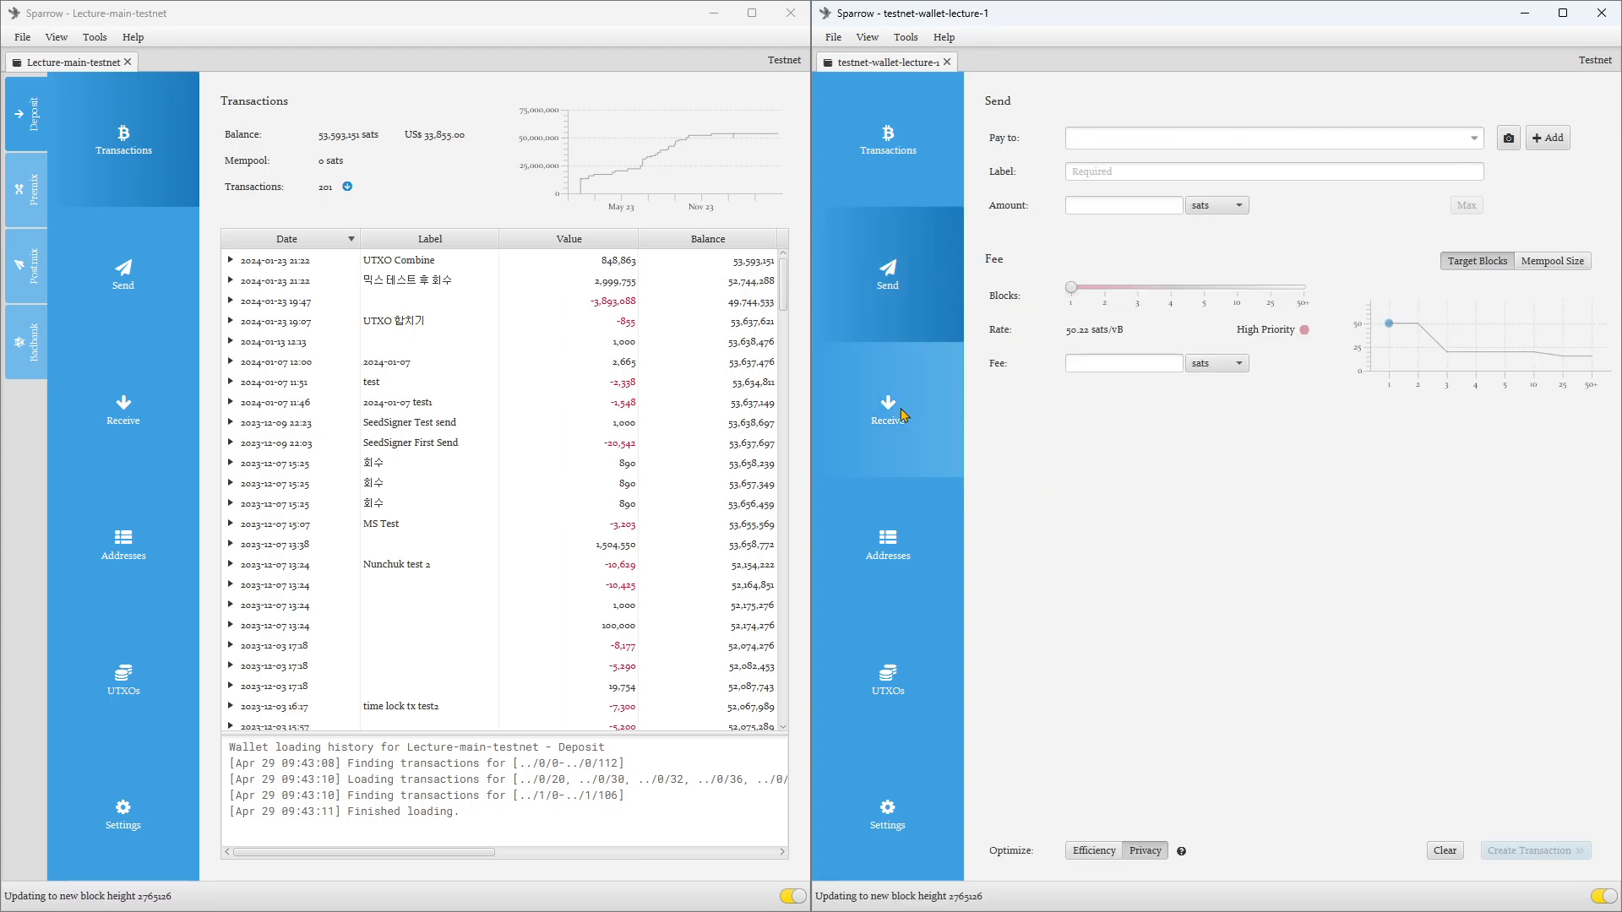
# Step: Label the current receive address of the Lecture-main-testnet wallet "스패로우 전송 테스트 1" and generate the next address
pyautogui.click(104, 424)
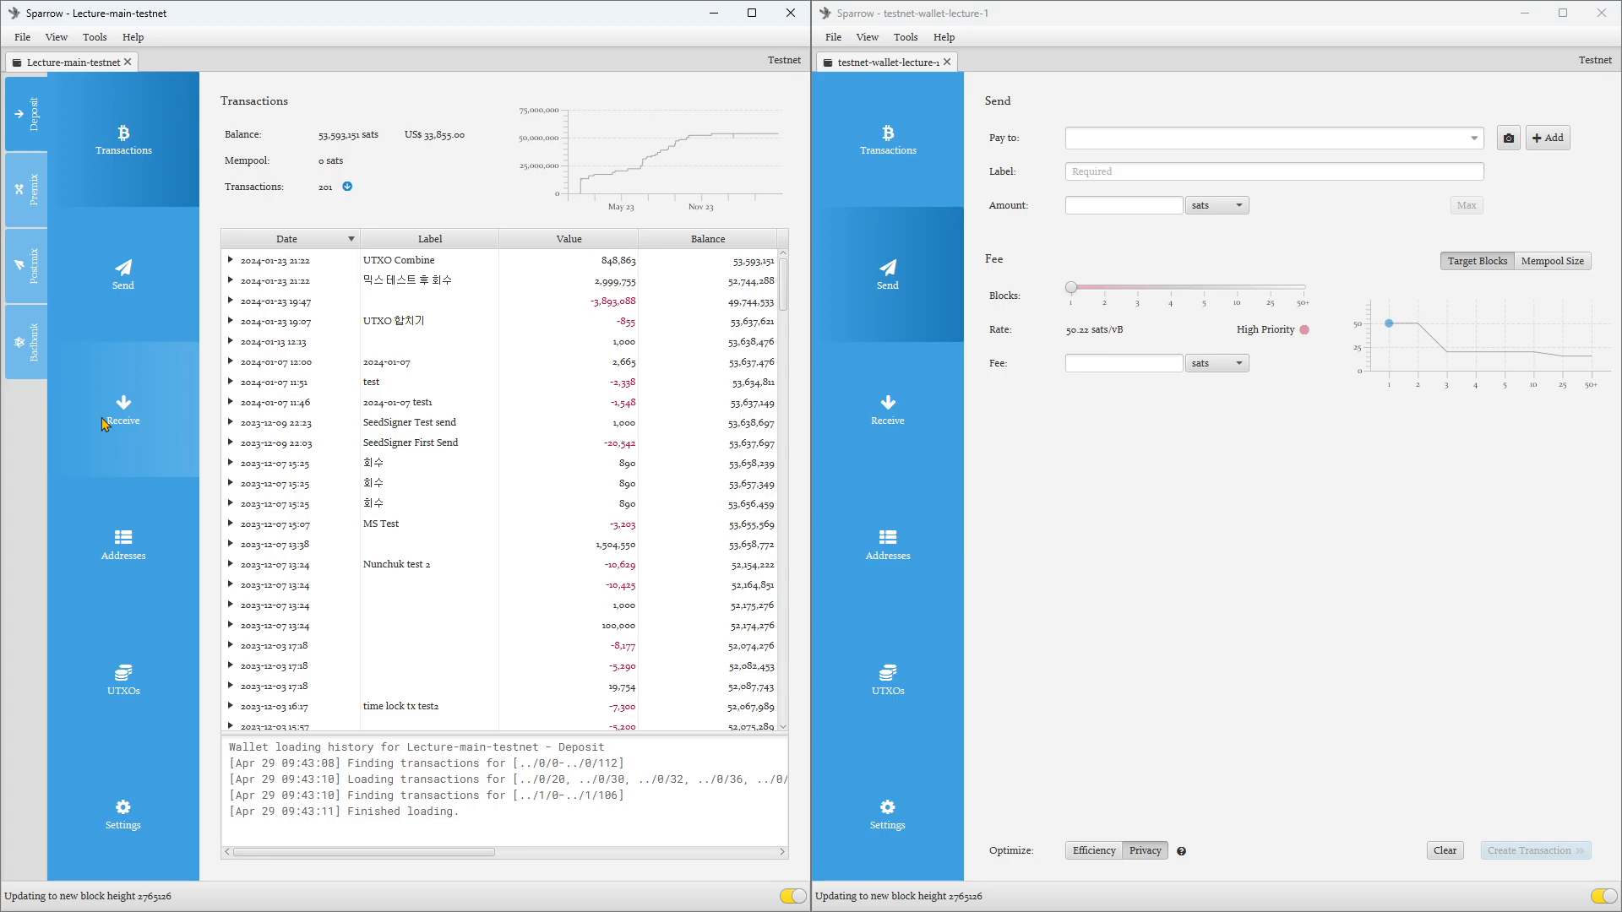
pyautogui.click(395, 174)
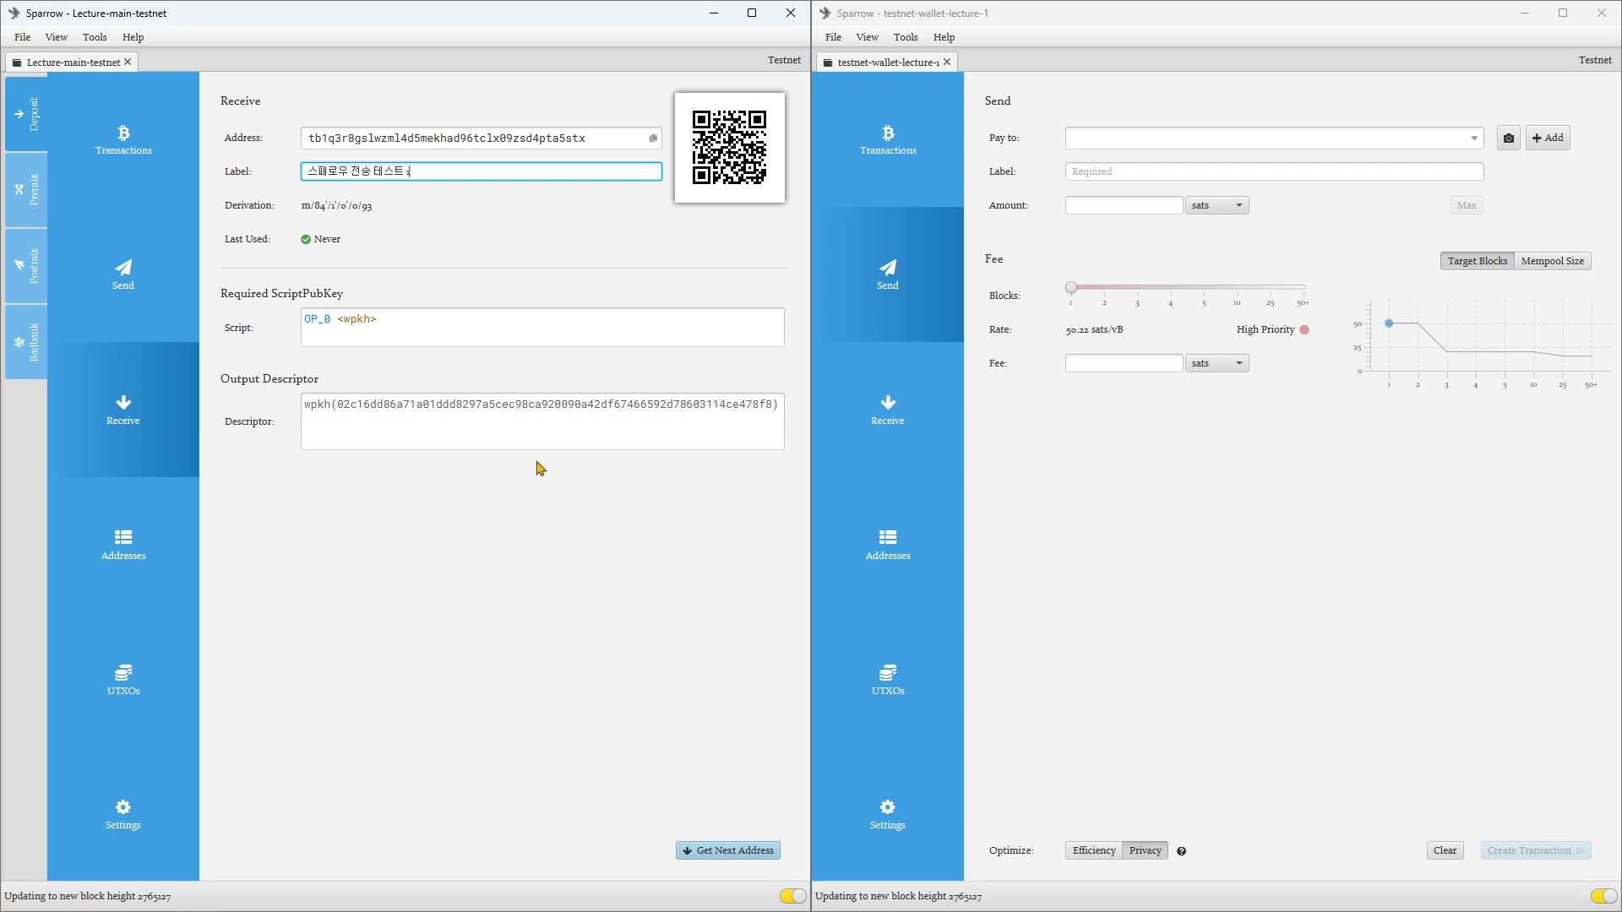
pyautogui.click(747, 860)
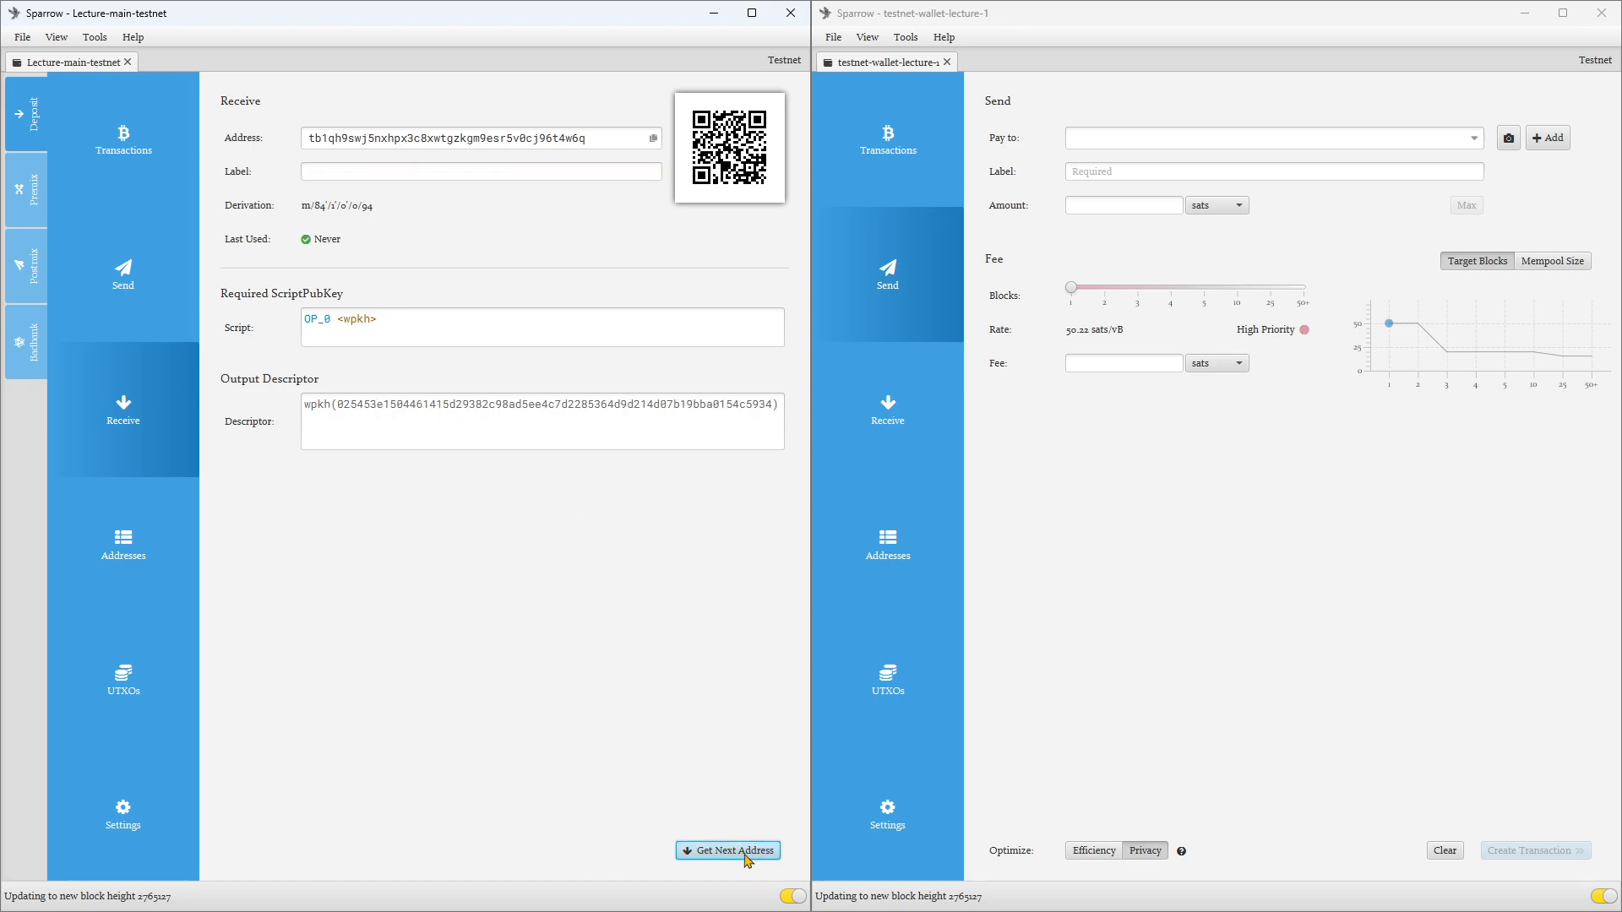
# Step: Copy the receive address labelled "스패로우 전송 테스트 1" from the Lecture-main-testnet address list, widening its Label column
pyautogui.click(91, 564)
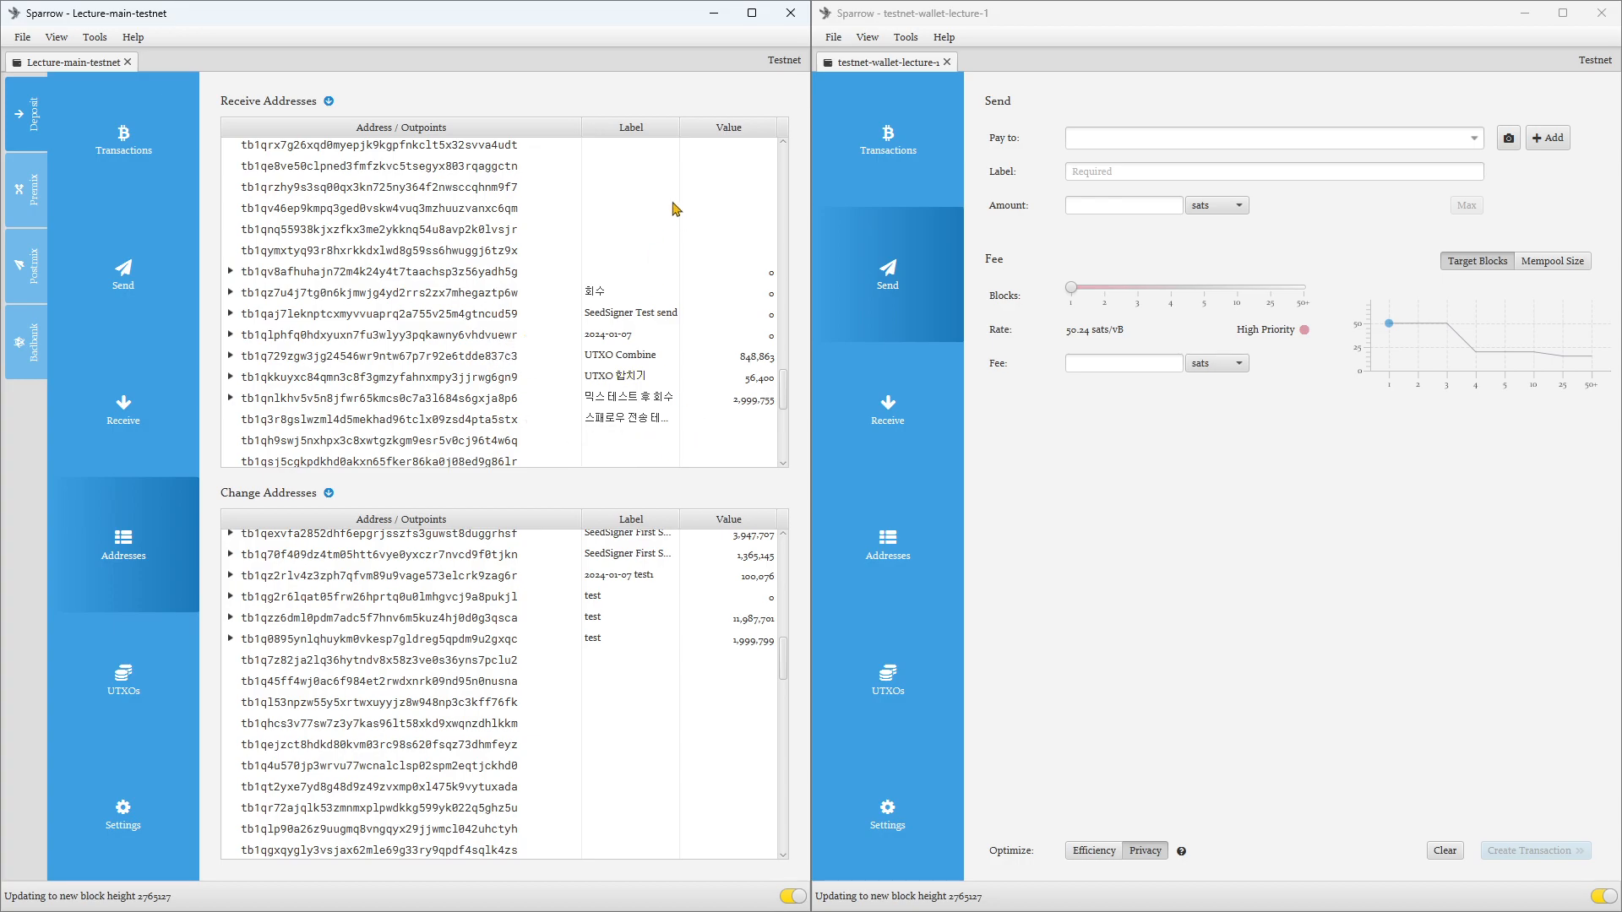
pyautogui.moveTo(680, 135); pyautogui.dragTo(708, 135)
pyautogui.click(406, 420)
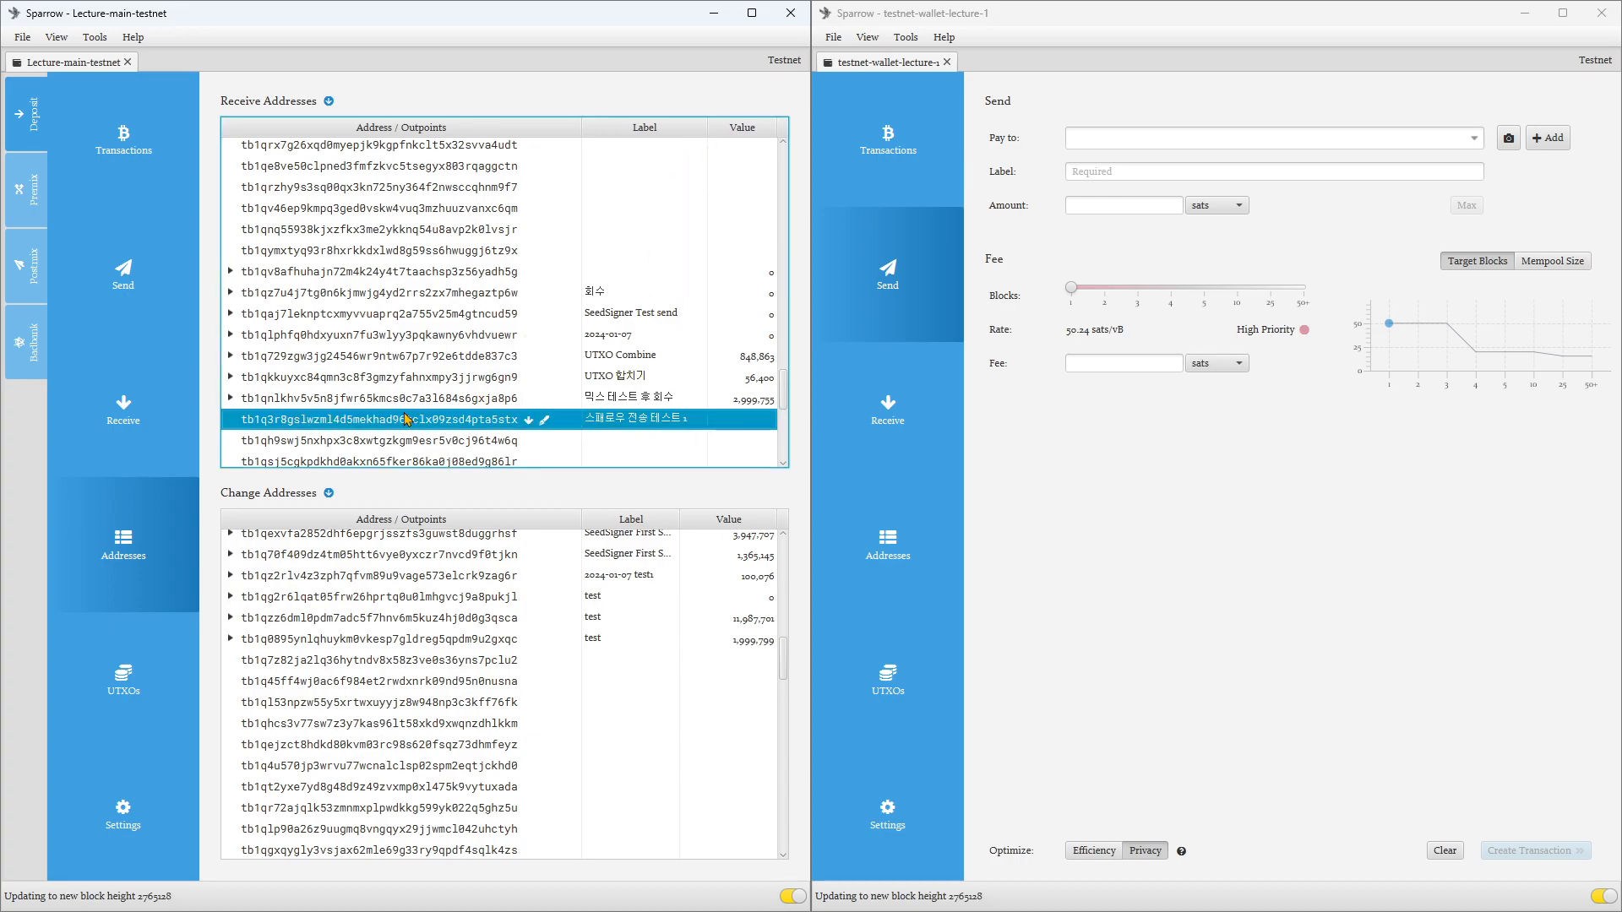
pyautogui.rightClick(406, 420)
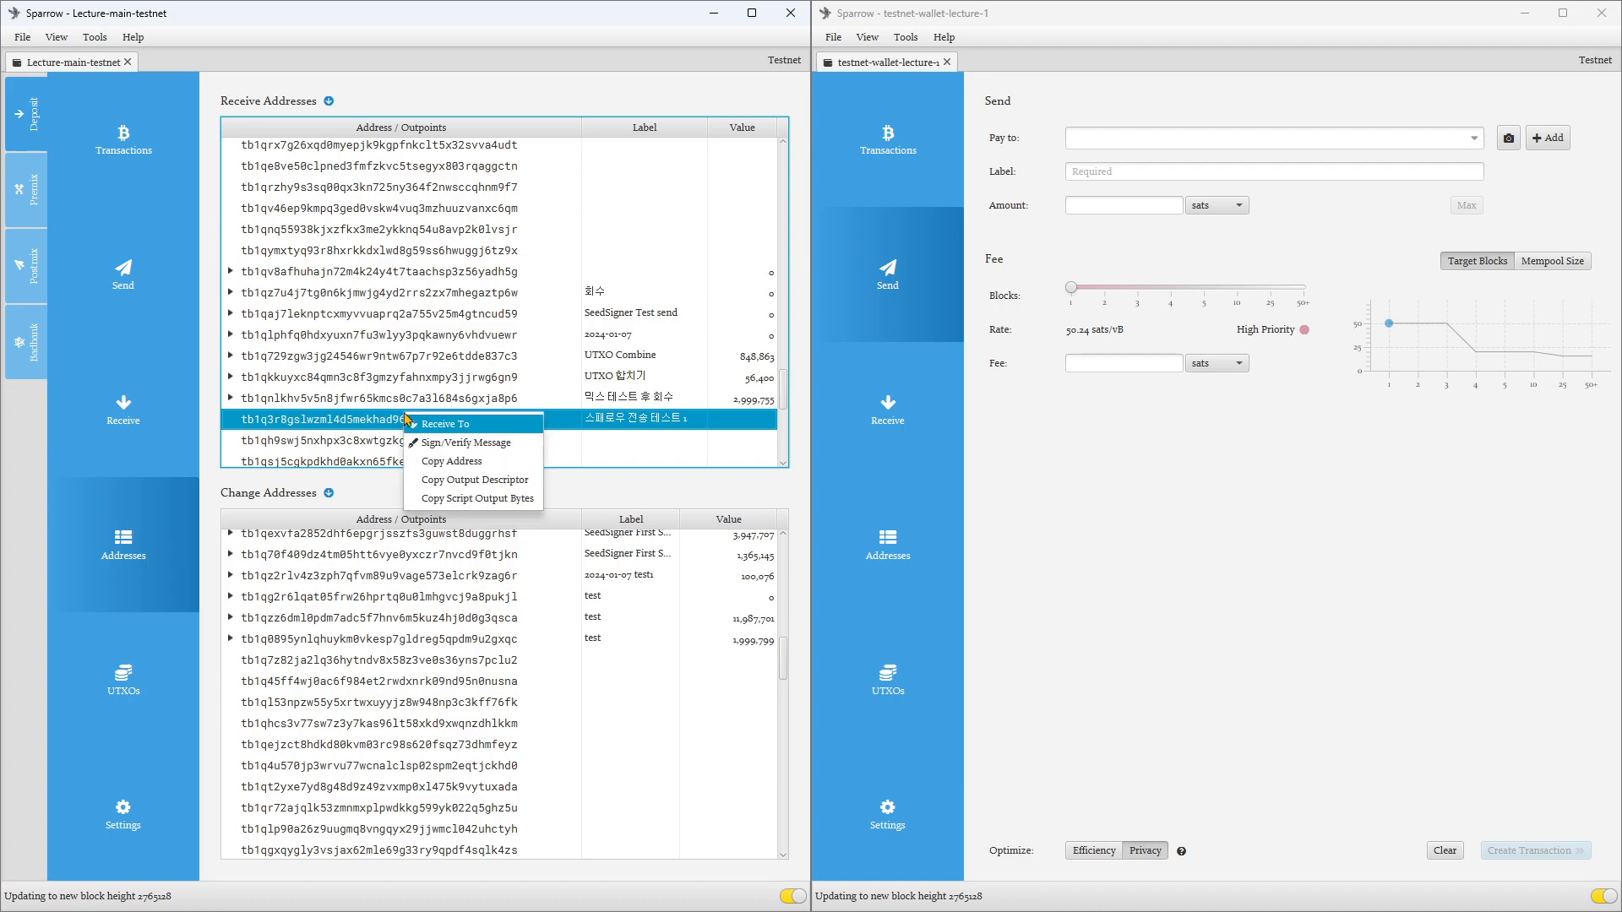
pyautogui.click(475, 470)
# Step: Paste the copied address as the payee in testnet-wallet-lecture-1's Send form and label the payment "스패로우 전송 테스트 1"
pyautogui.click(1248, 555)
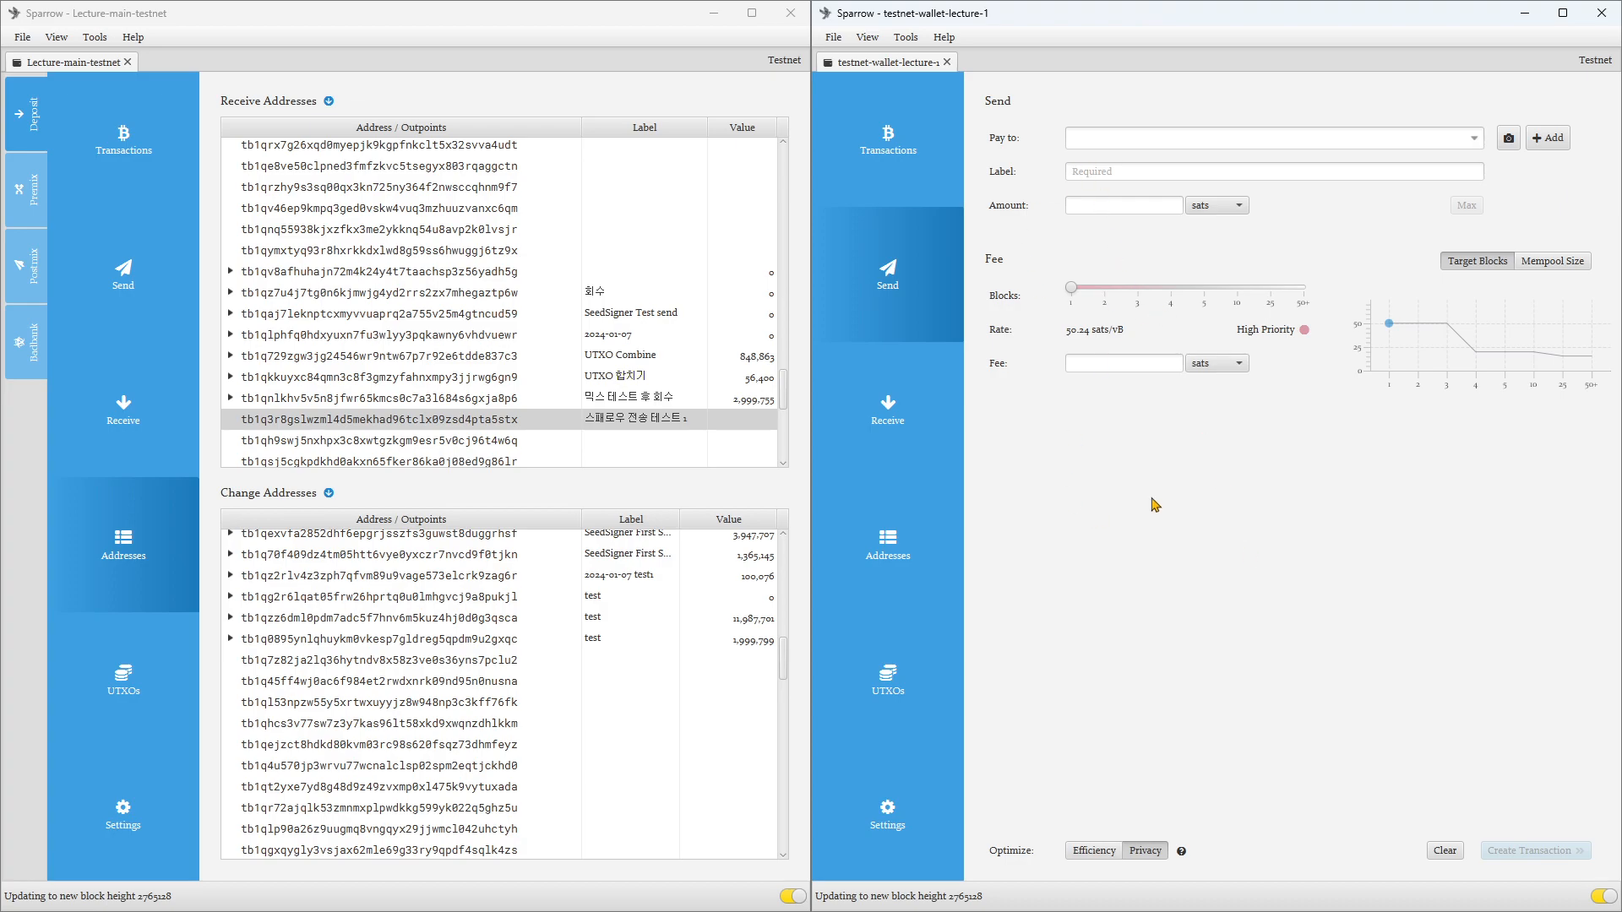
pyautogui.click(1113, 139)
pyautogui.hotkey('ctrl', 'v')
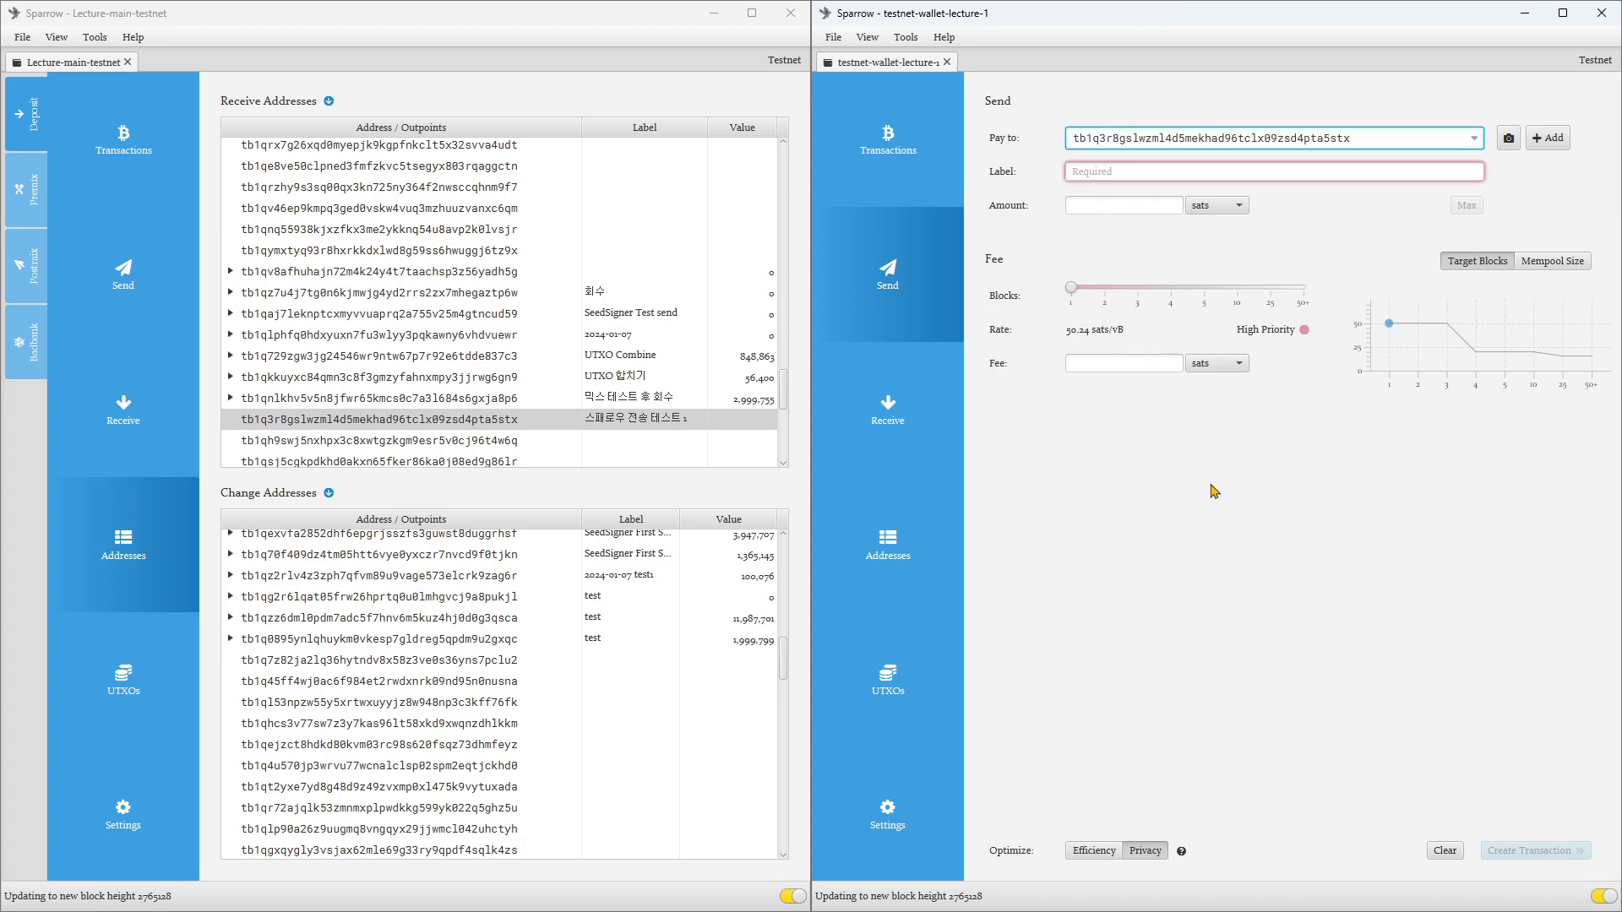
pyautogui.click(1111, 172)
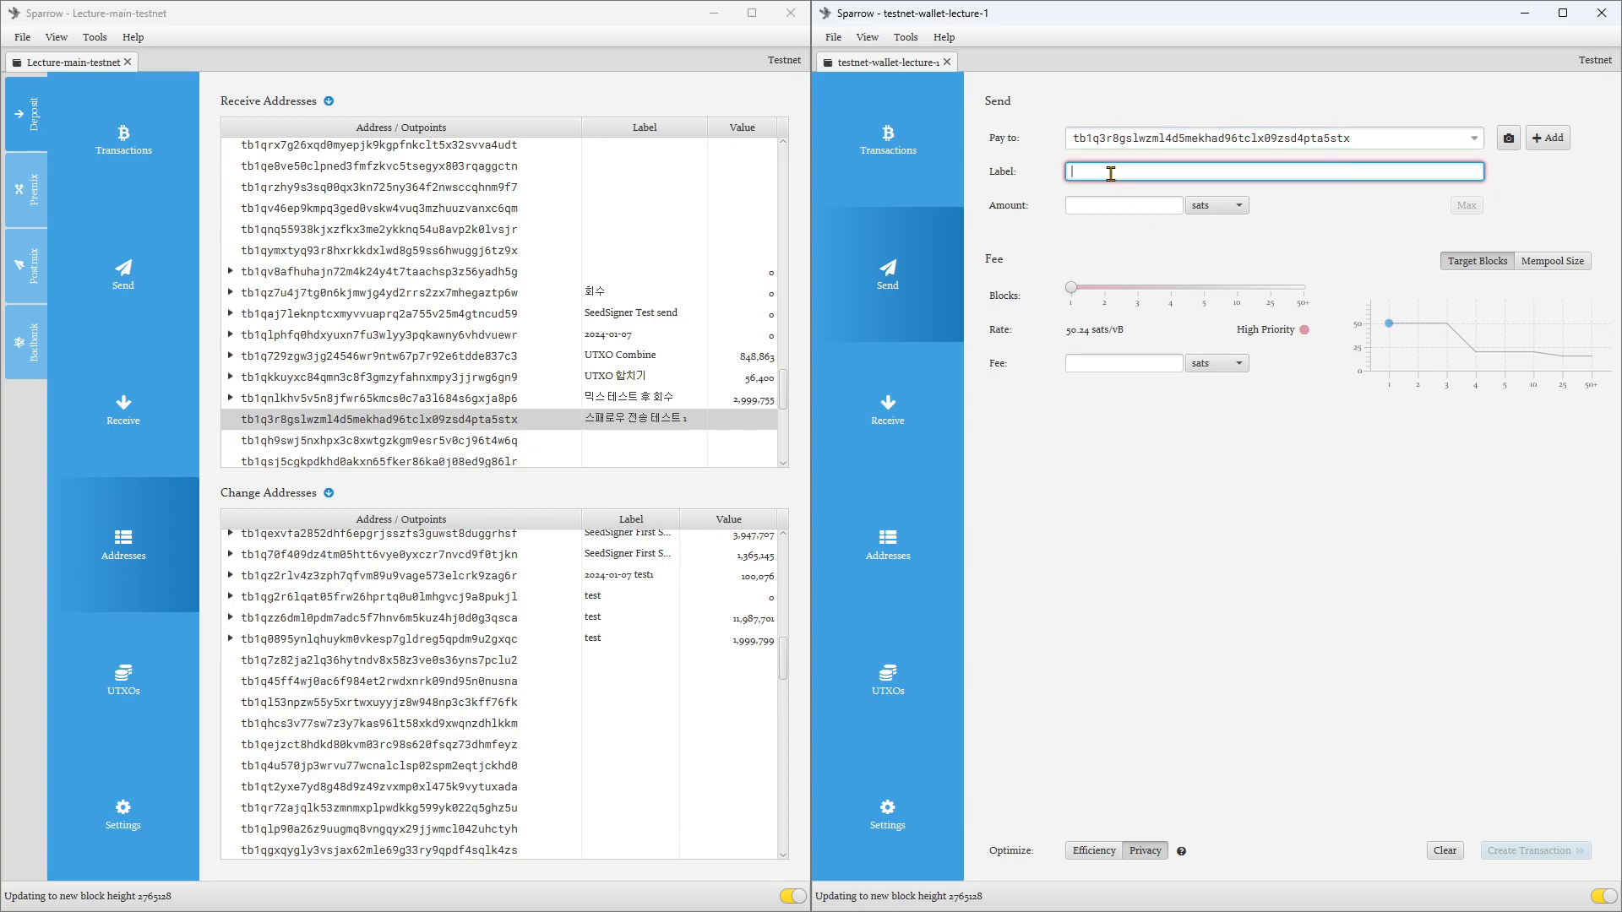
pyautogui.write('스패로우 전ㅅ')
pyautogui.write(' 테스트')
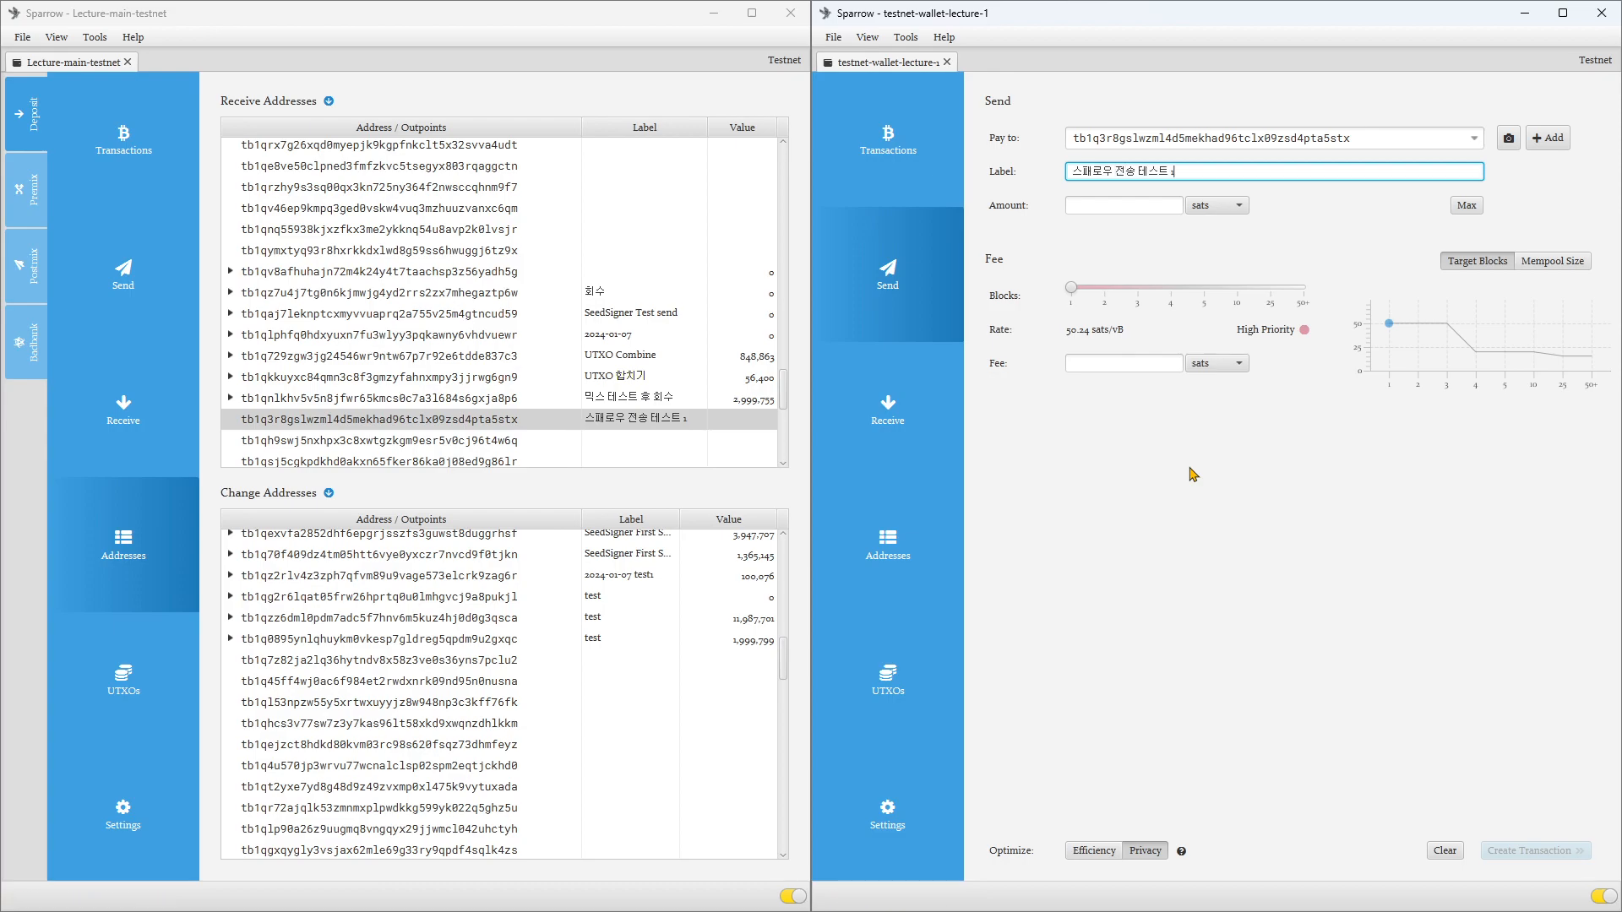
pyautogui.write(' 1')
# Step: Try amounts of 25, 300 and 294 sats in testnet-wallet-lecture-1's Send form and clear the amount
pyautogui.click(1143, 206)
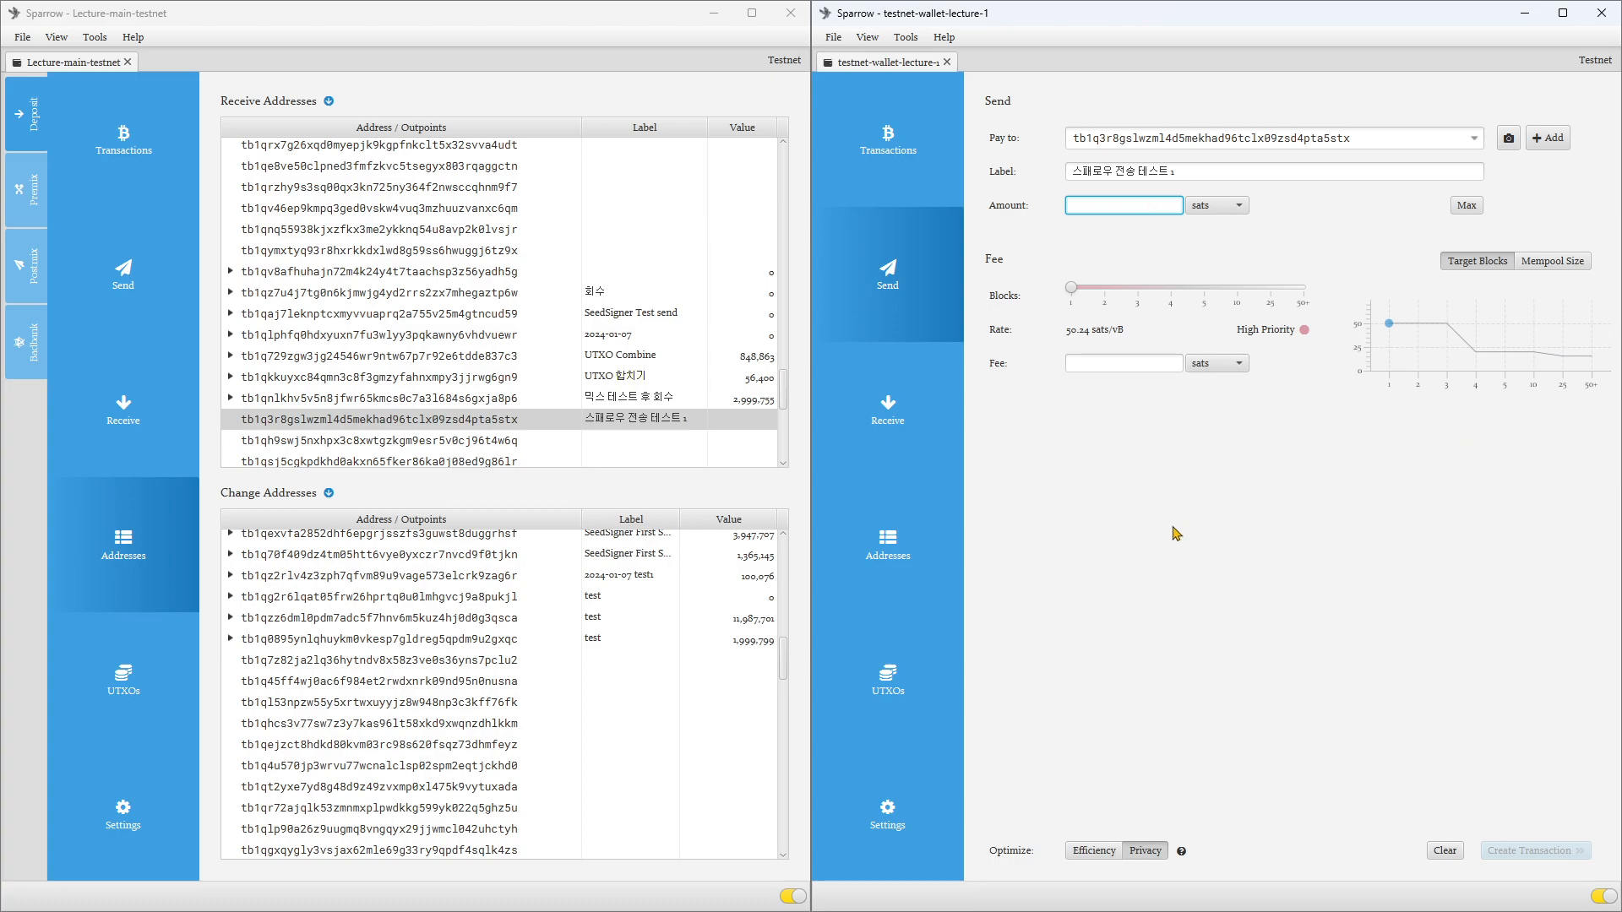
pyautogui.write('25')
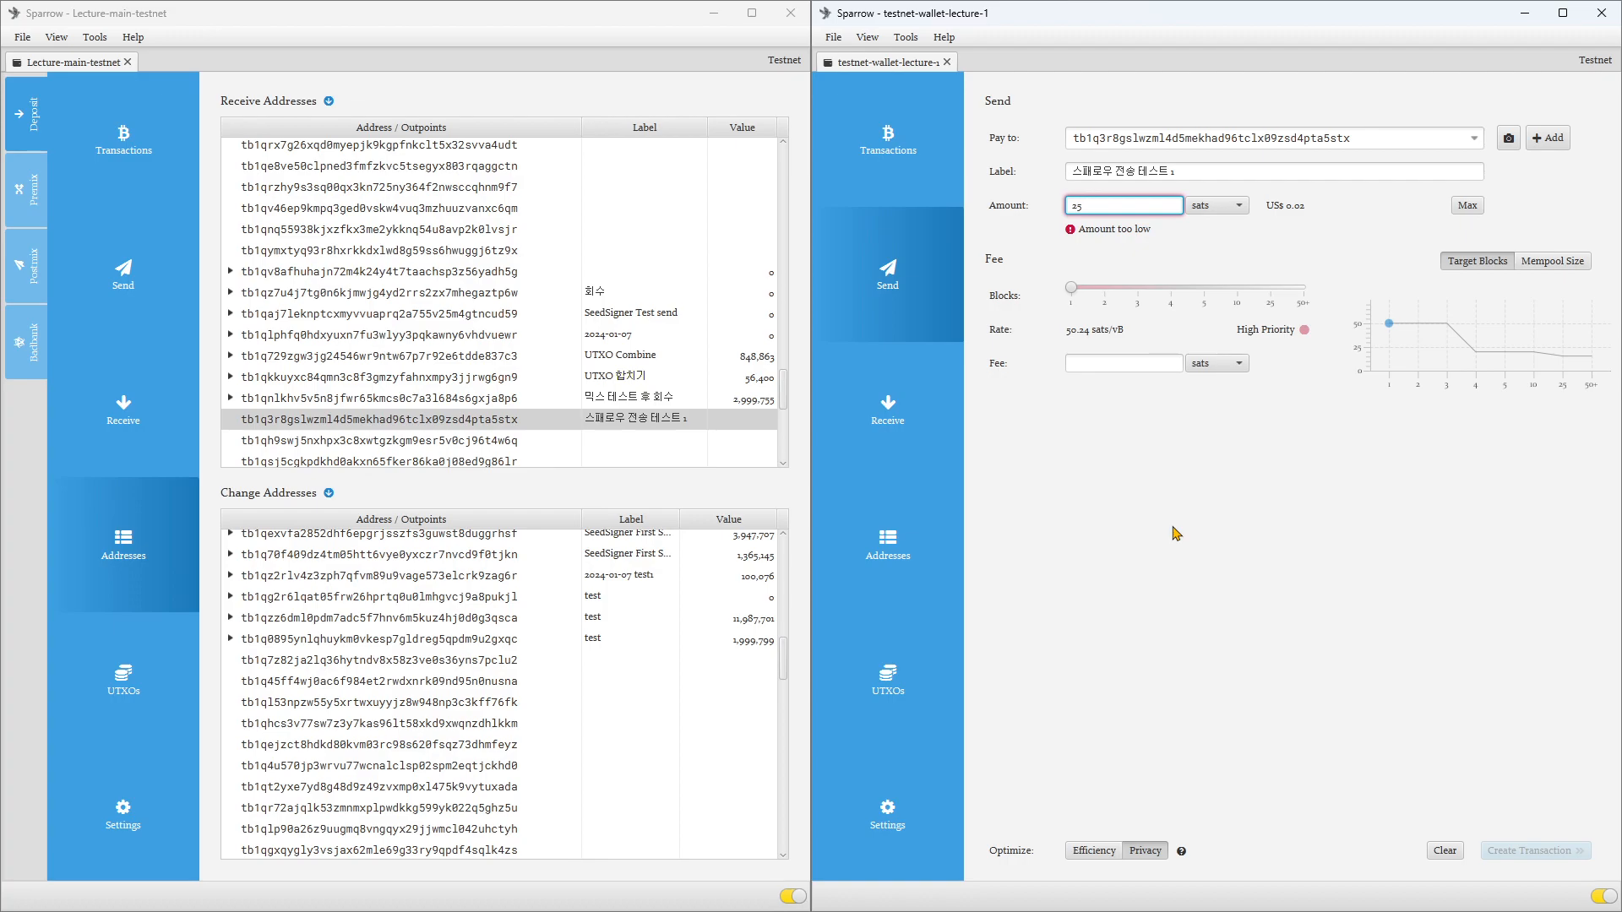
pyautogui.press('BackSpace')
pyautogui.press('BackSpace')
pyautogui.press('BackSpace')
pyautogui.write('300')
pyautogui.press('BackSpace')
pyautogui.press('BackSpace')
pyautogui.press('BackSpace')
pyautogui.write('294')
pyautogui.press('BackSpace')
pyautogui.press('BackSpace')
pyautogui.press('BackSpace')
pyautogui.write('300')
pyautogui.press('BackSpace')
pyautogui.press('BackSpace')
pyautogui.press('BackSpace')
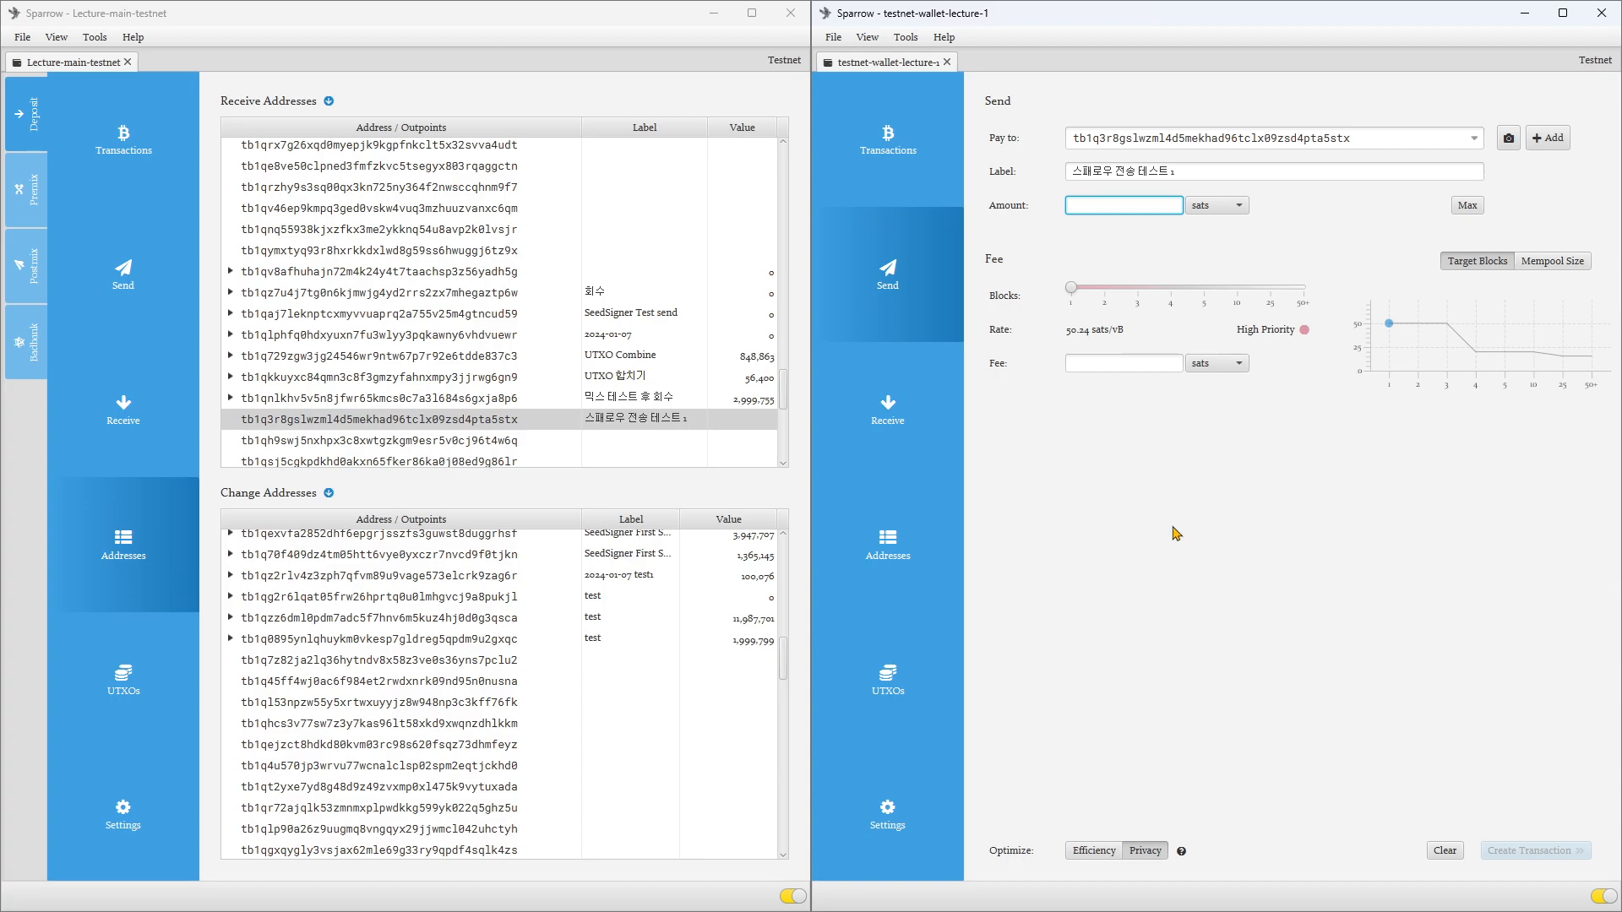
# Step: Try sending the maximum amount from testnet-wallet-lecture-1 and check the wallet's balance in its transaction overview
pyautogui.click(1475, 210)
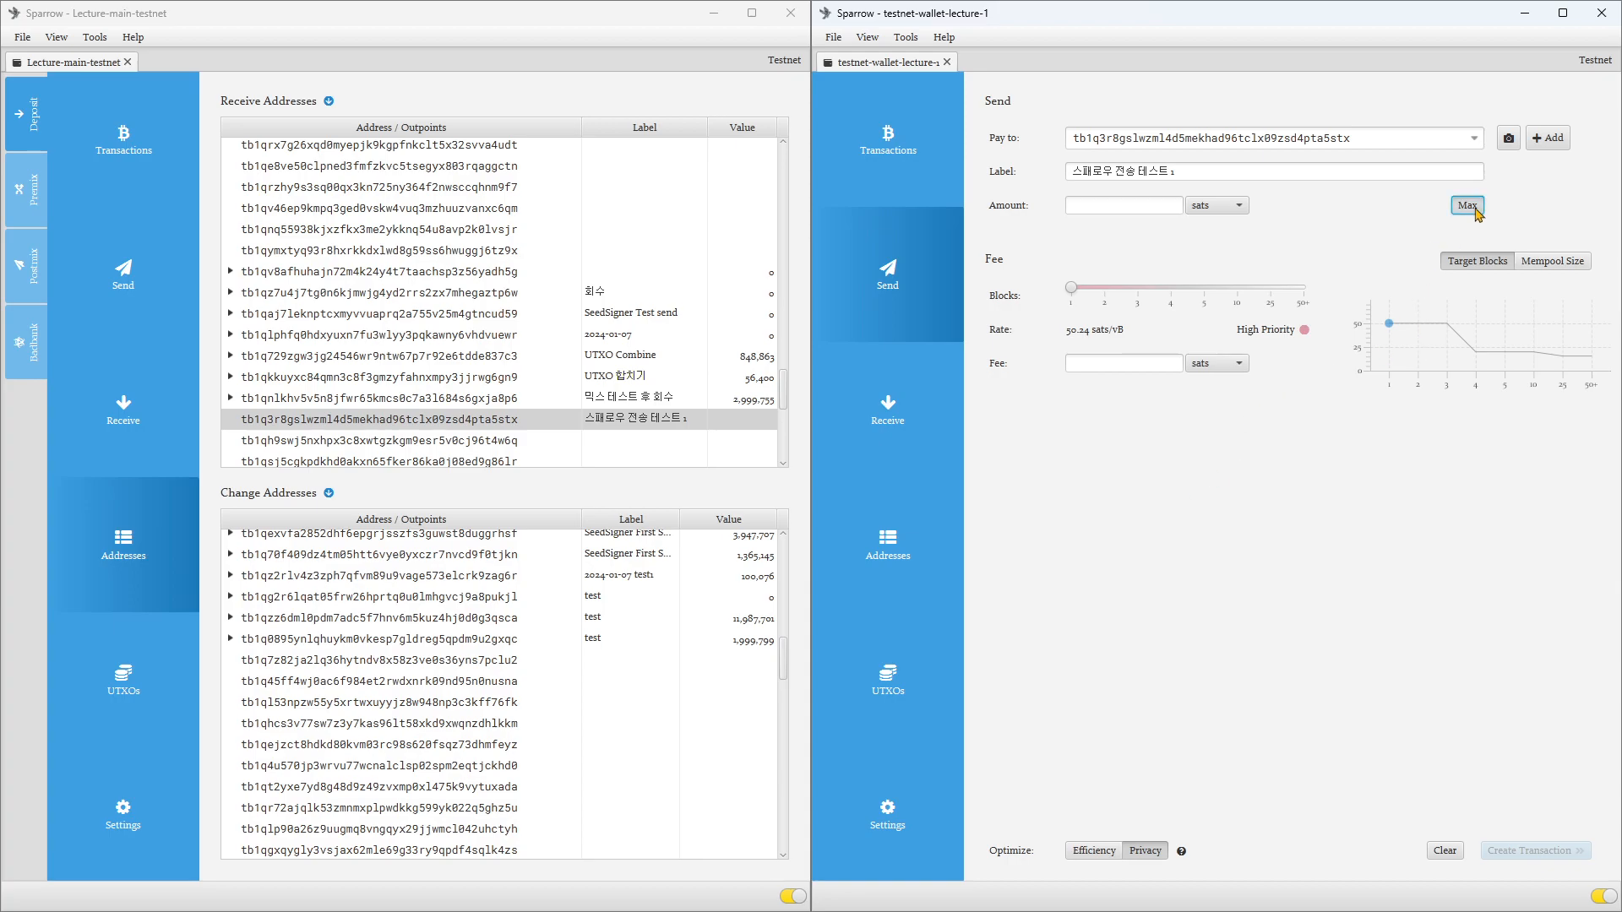
pyautogui.click(887, 156)
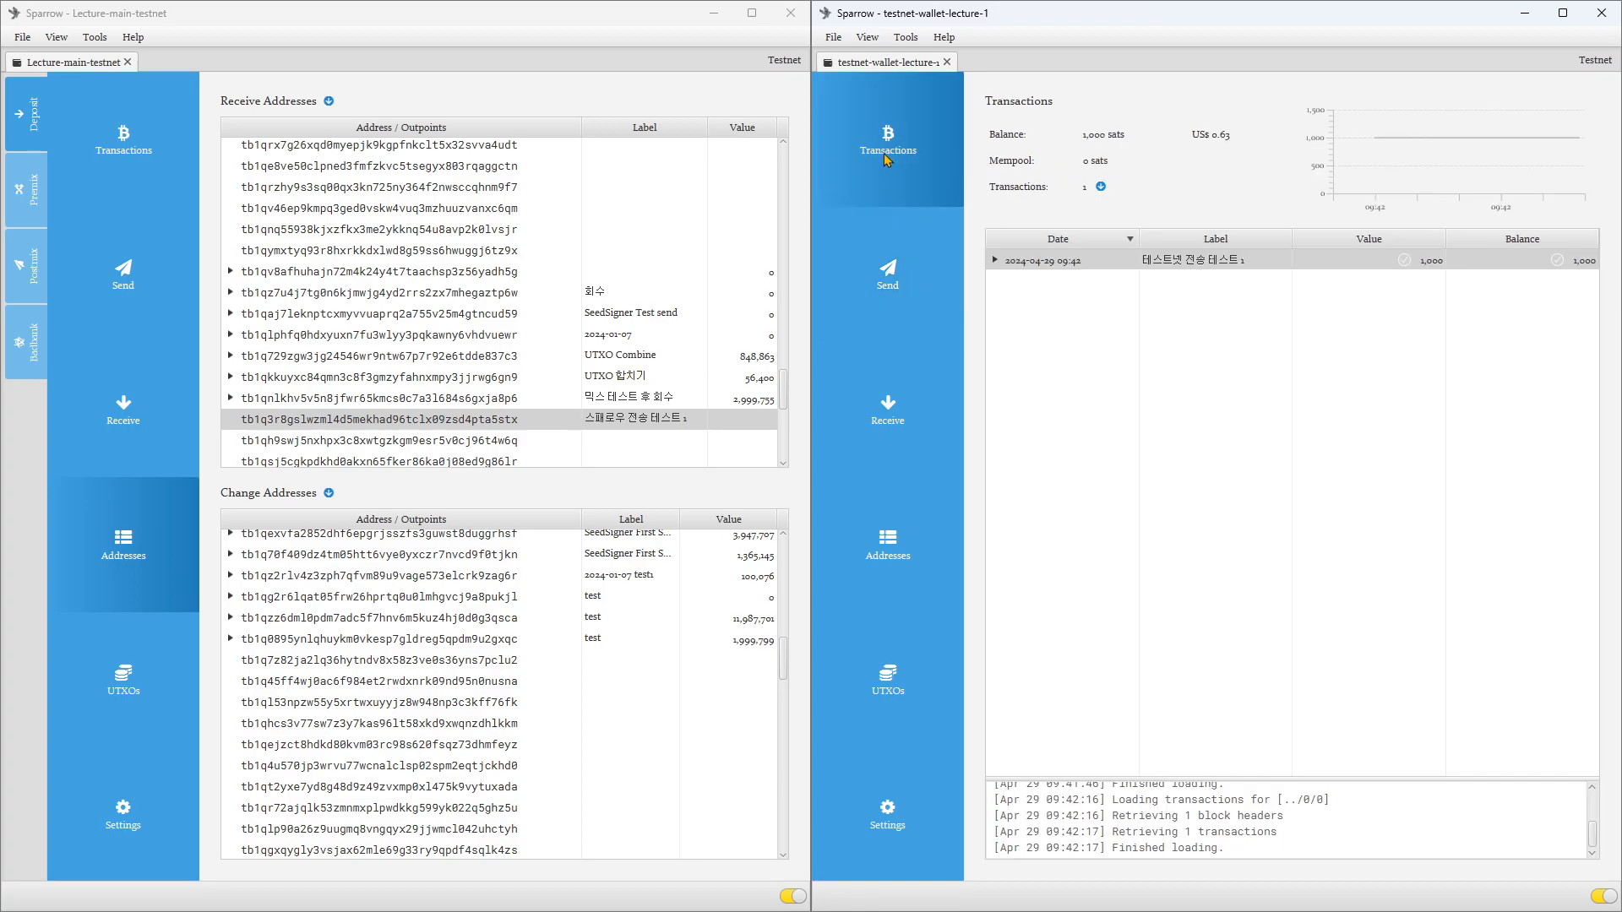
pyautogui.click(893, 305)
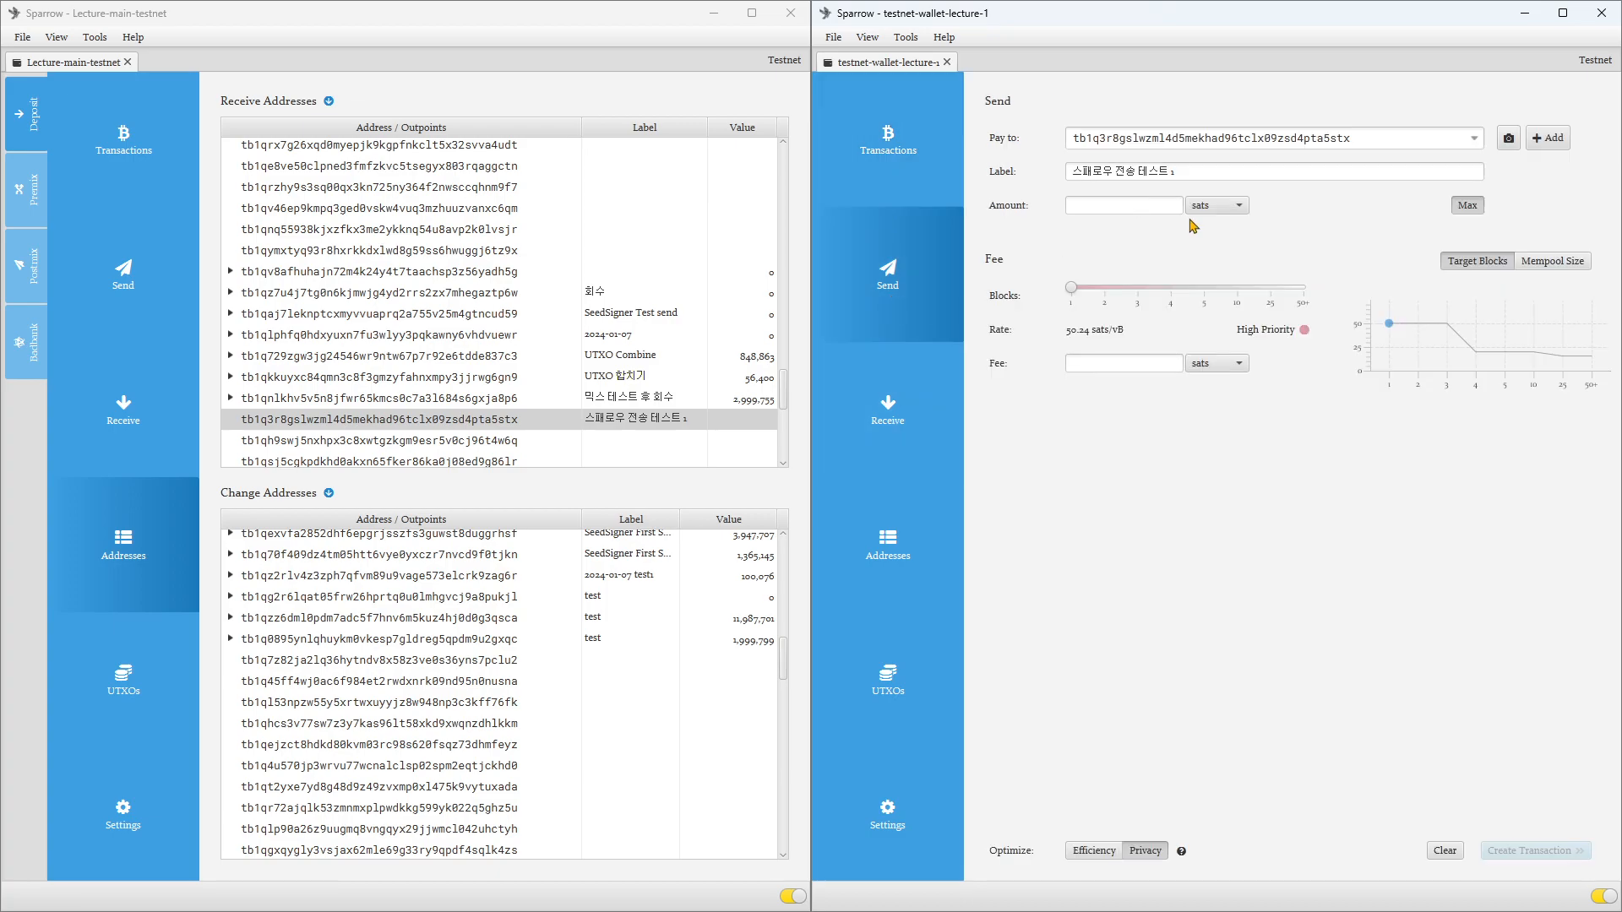
pyautogui.click(1113, 214)
pyautogui.click(914, 165)
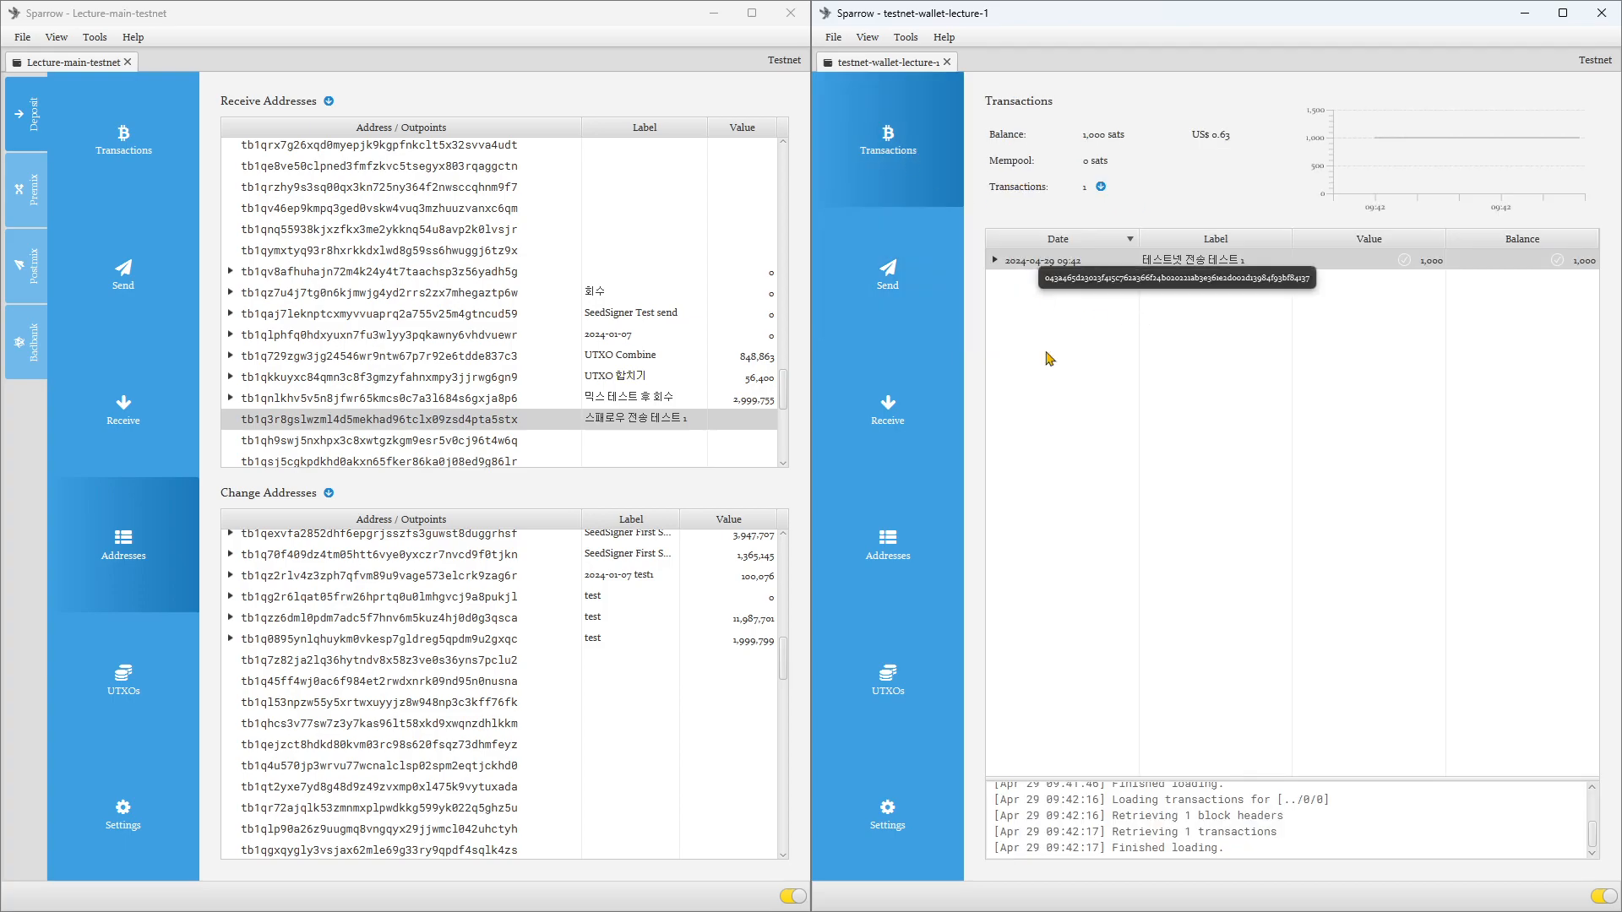
# Step: Try an amount of 900 sats in testnet-wallet-lecture-1's Send form and clear it
pyautogui.click(921, 289)
pyautogui.click(1156, 206)
pyautogui.write('900')
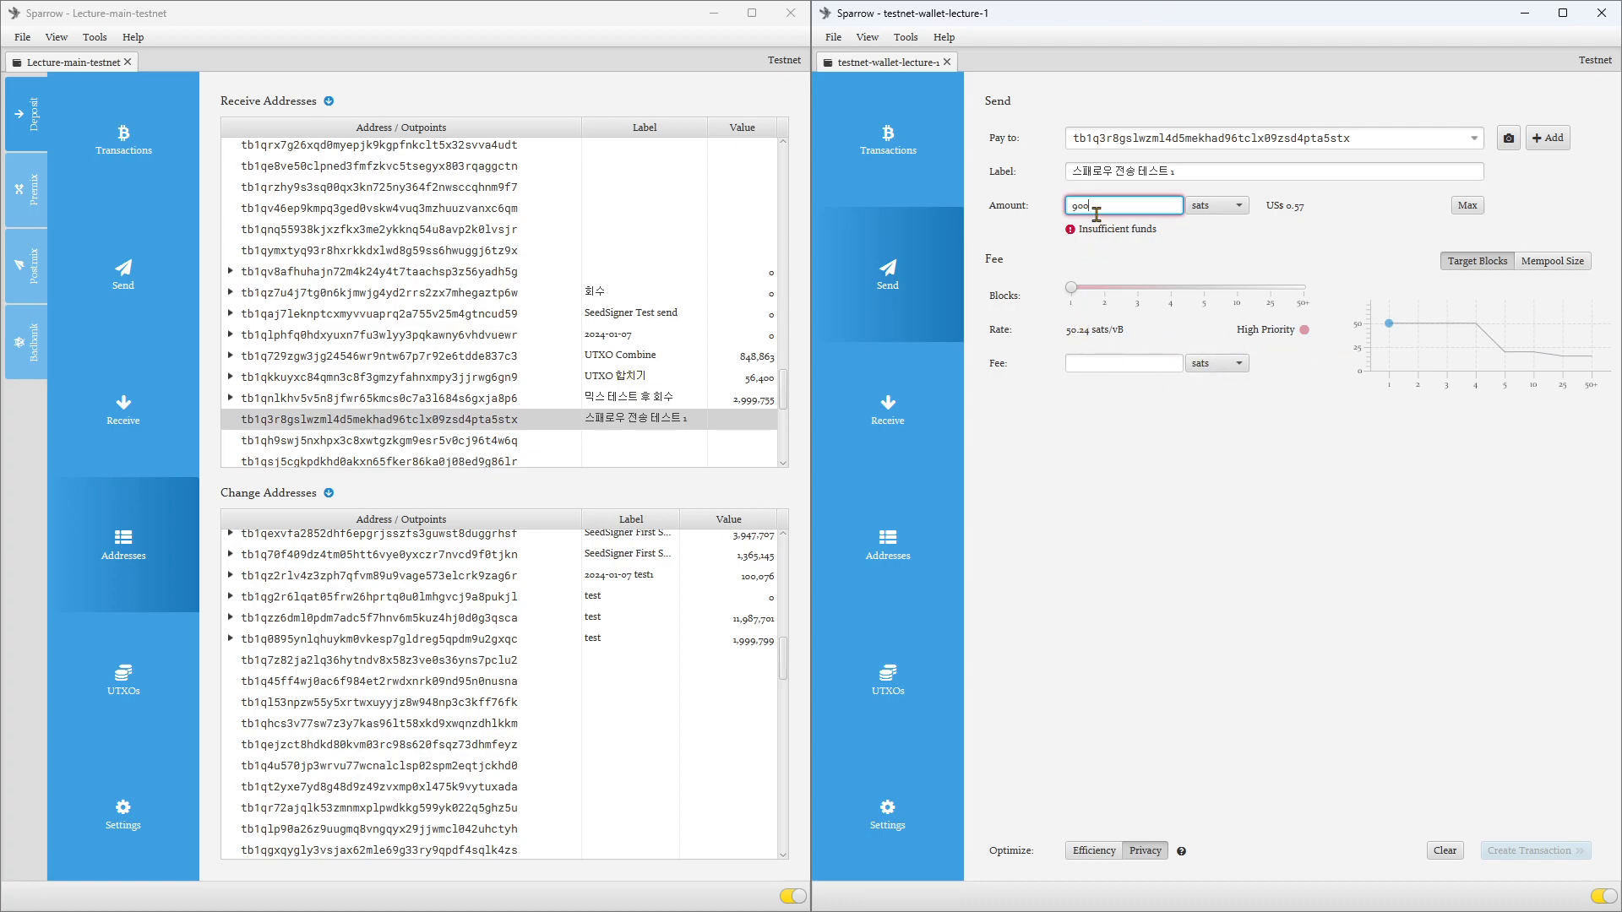
pyautogui.press('BackSpace')
pyautogui.press('BackSpace')
pyautogui.press('BackSpace')
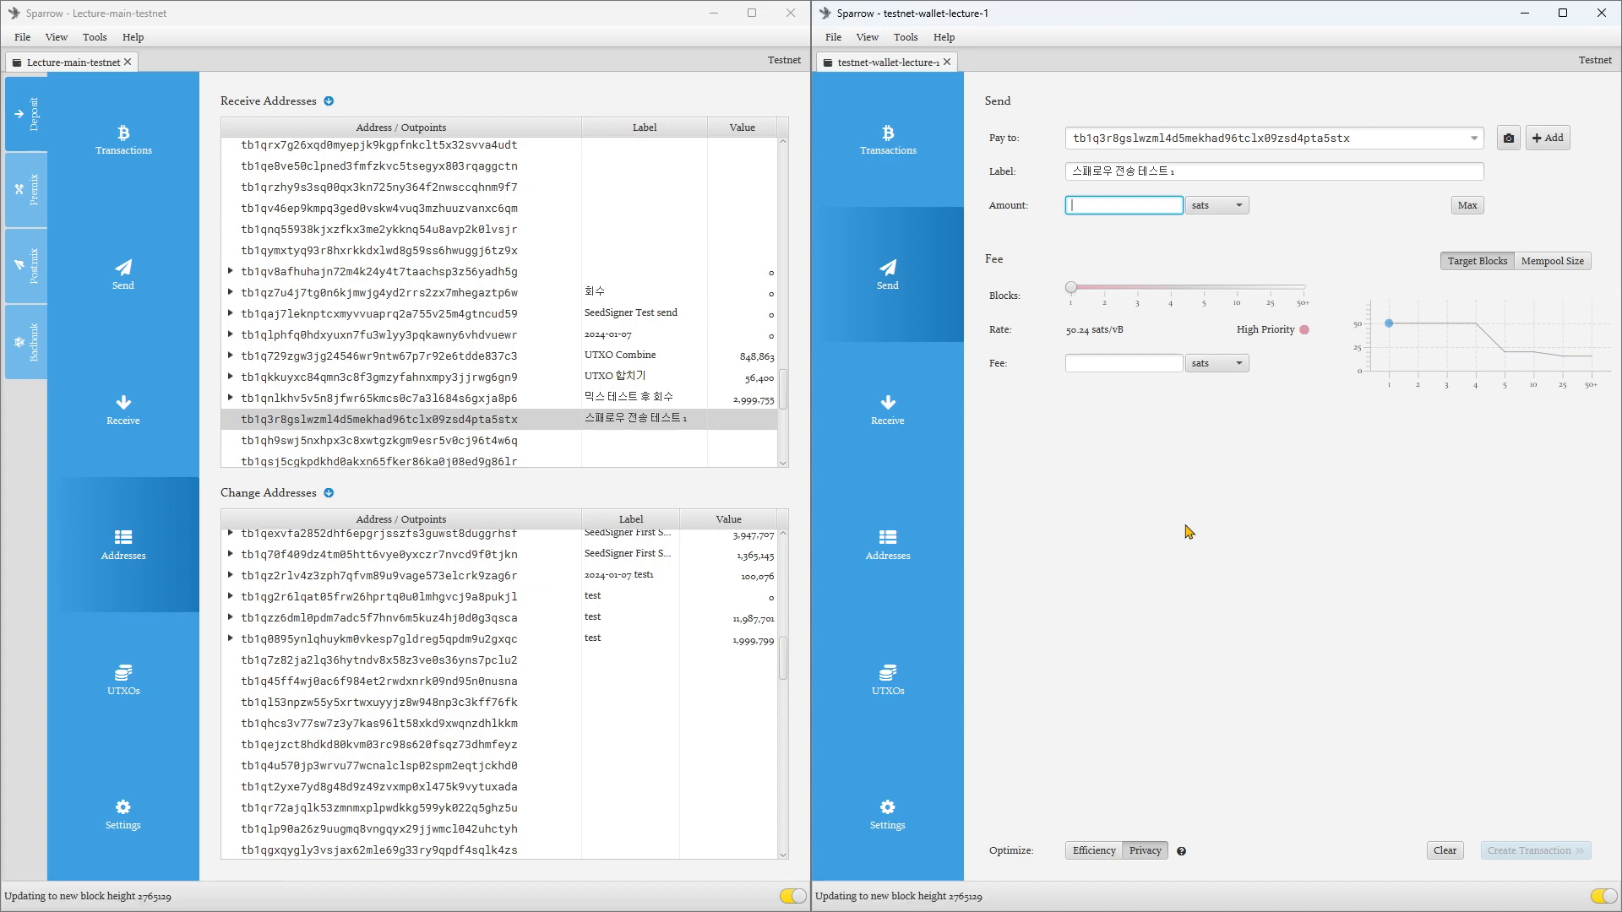
# Step: Label the current receive address of testnet-wallet-lecture-1 "스패로우 사토시 받기 주소 1" and generate the next address
pyautogui.click(898, 537)
pyautogui.click(887, 413)
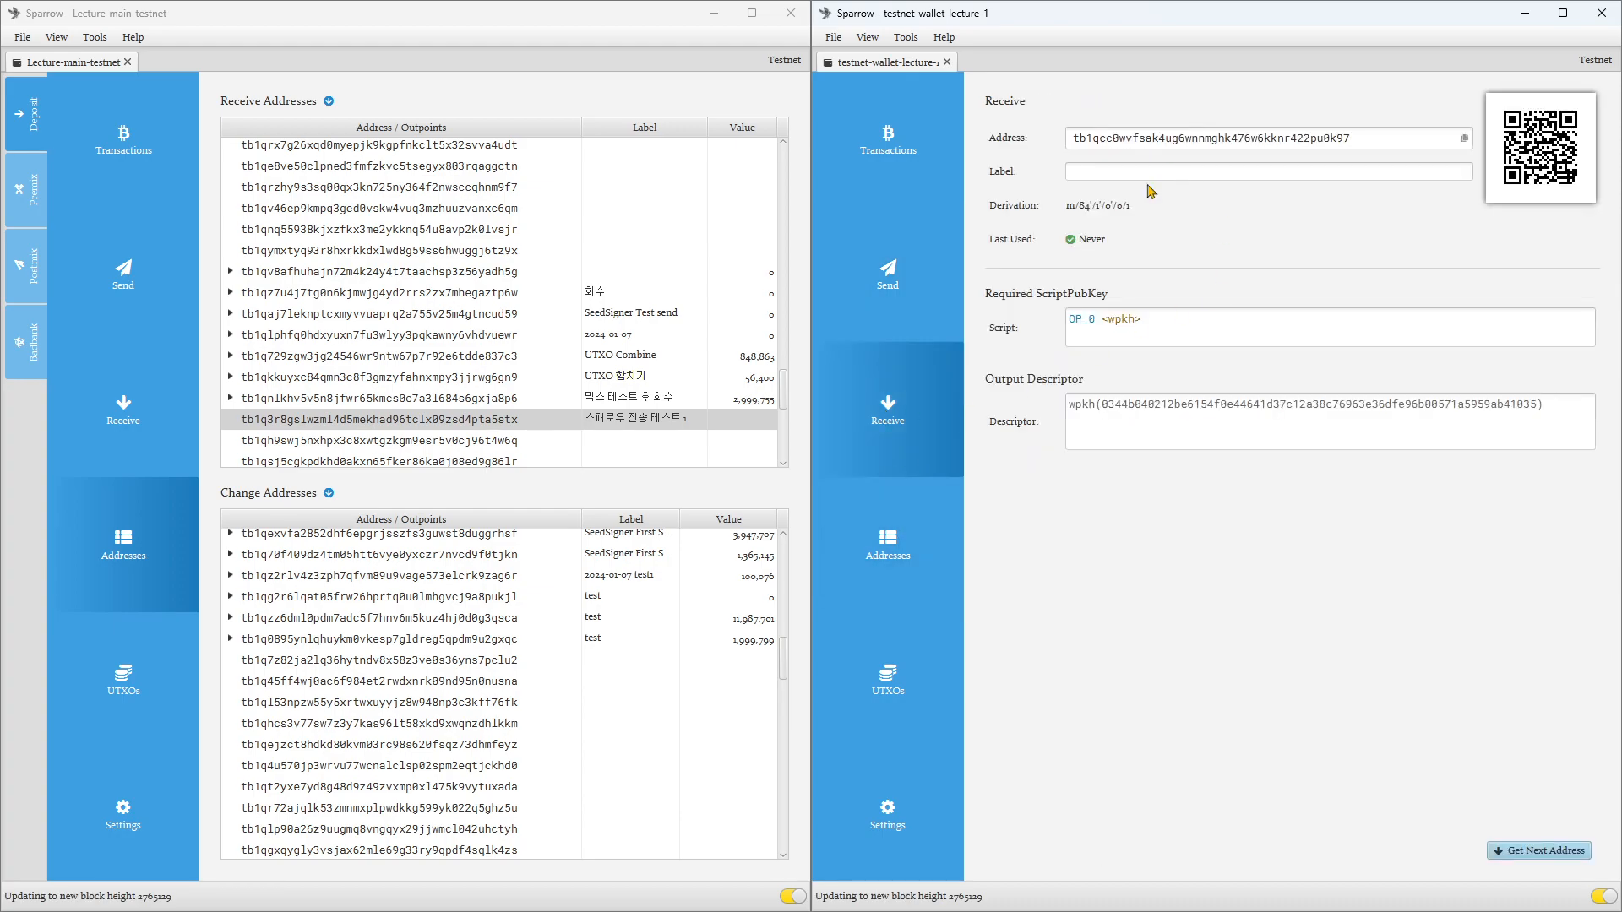
pyautogui.click(1164, 173)
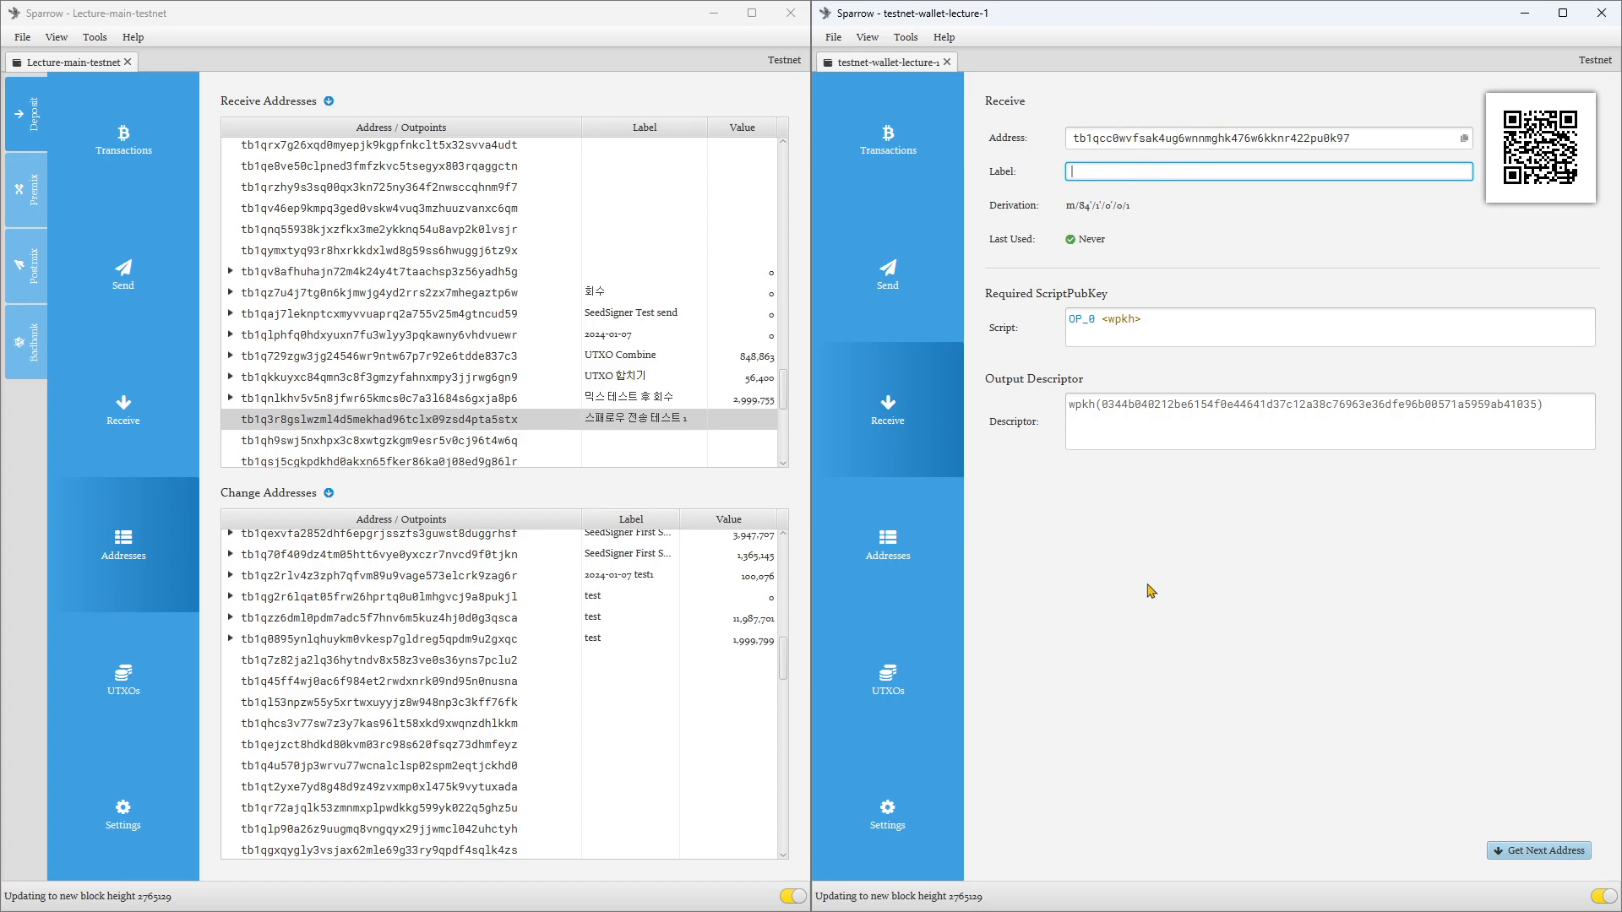
pyautogui.write('스패로우 사토시 받기 주소1')
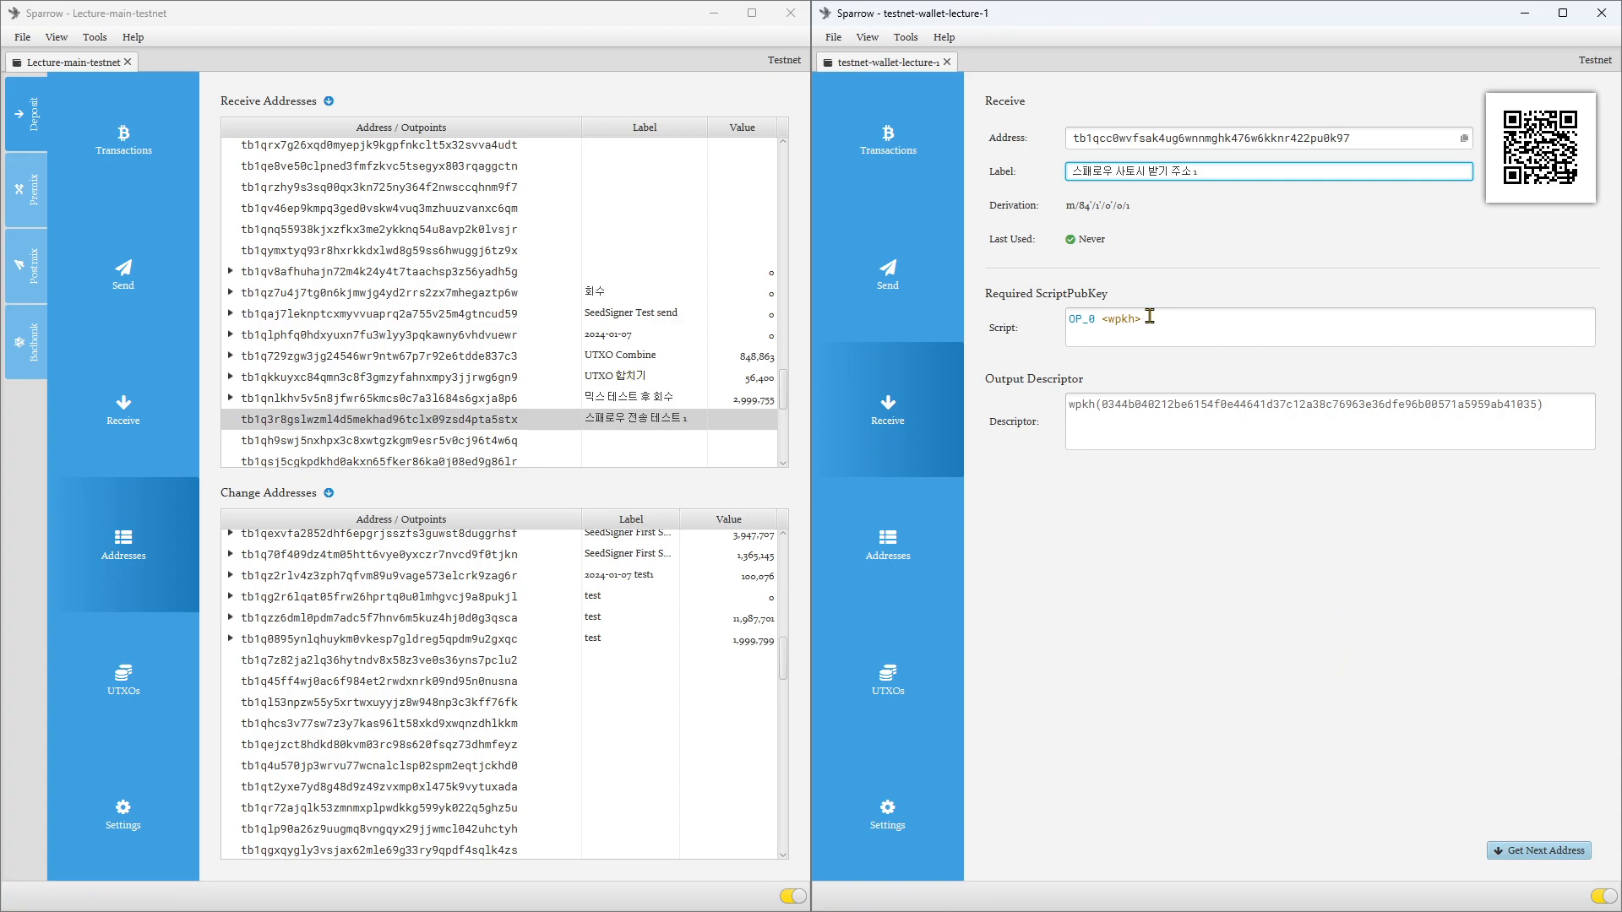
pyautogui.click(1520, 854)
# Step: Widen the Label column of testnet-wallet-lecture-1's receive addresses and copy the address labelled "스패로우 사토시 받기 주소 1"
pyautogui.click(891, 568)
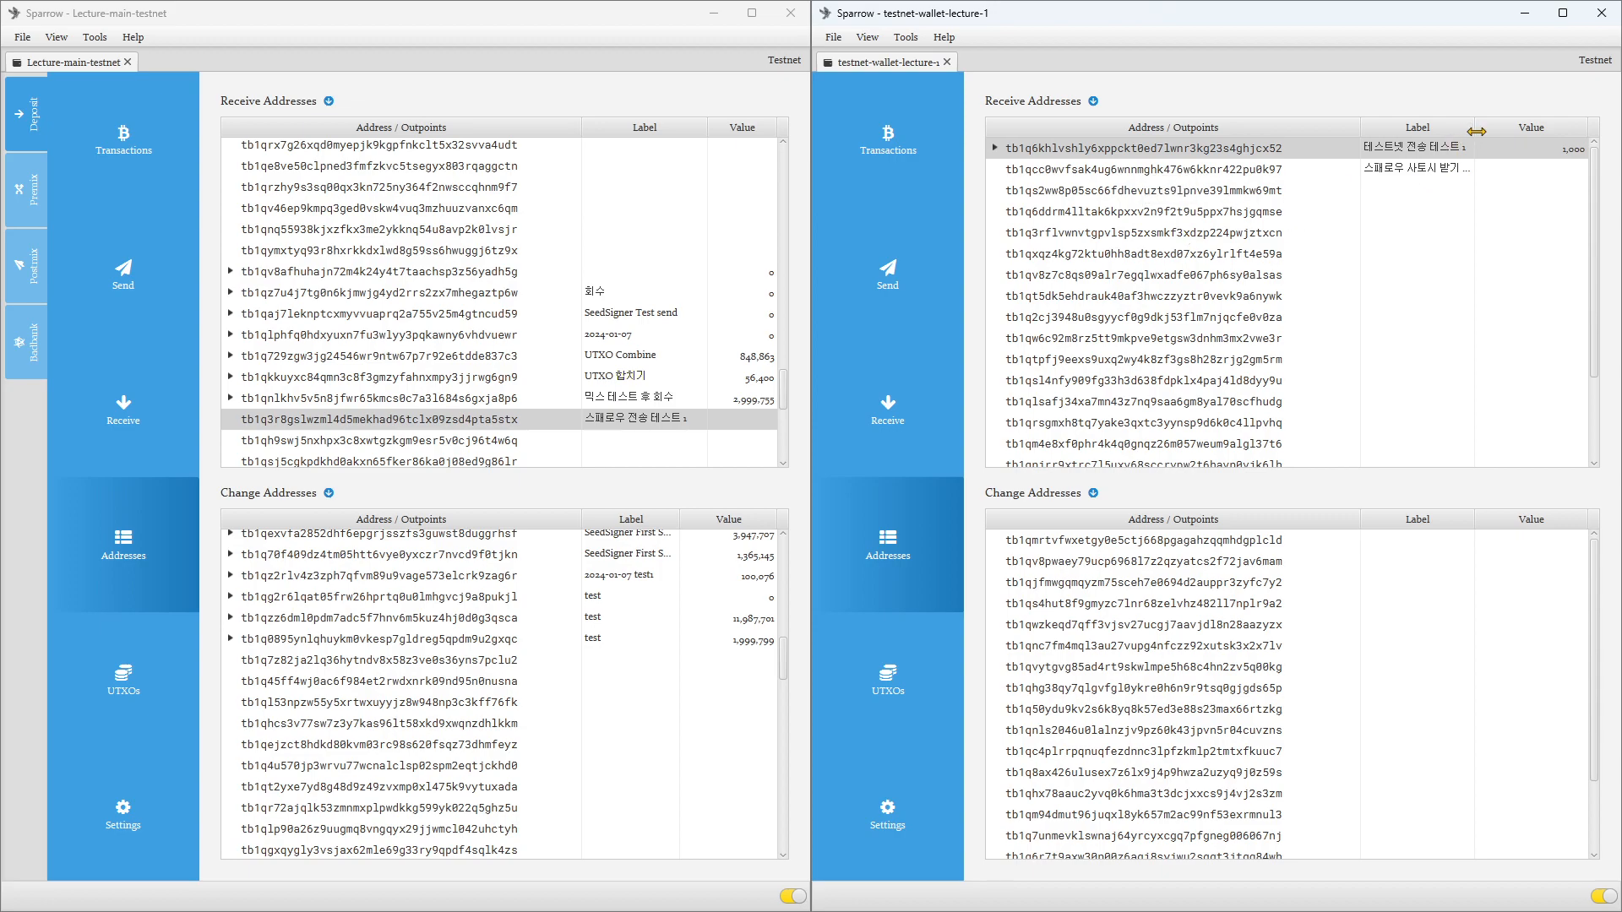
pyautogui.moveTo(1475, 131); pyautogui.dragTo(1516, 131)
pyautogui.rightClick(1207, 178)
pyautogui.click(1253, 222)
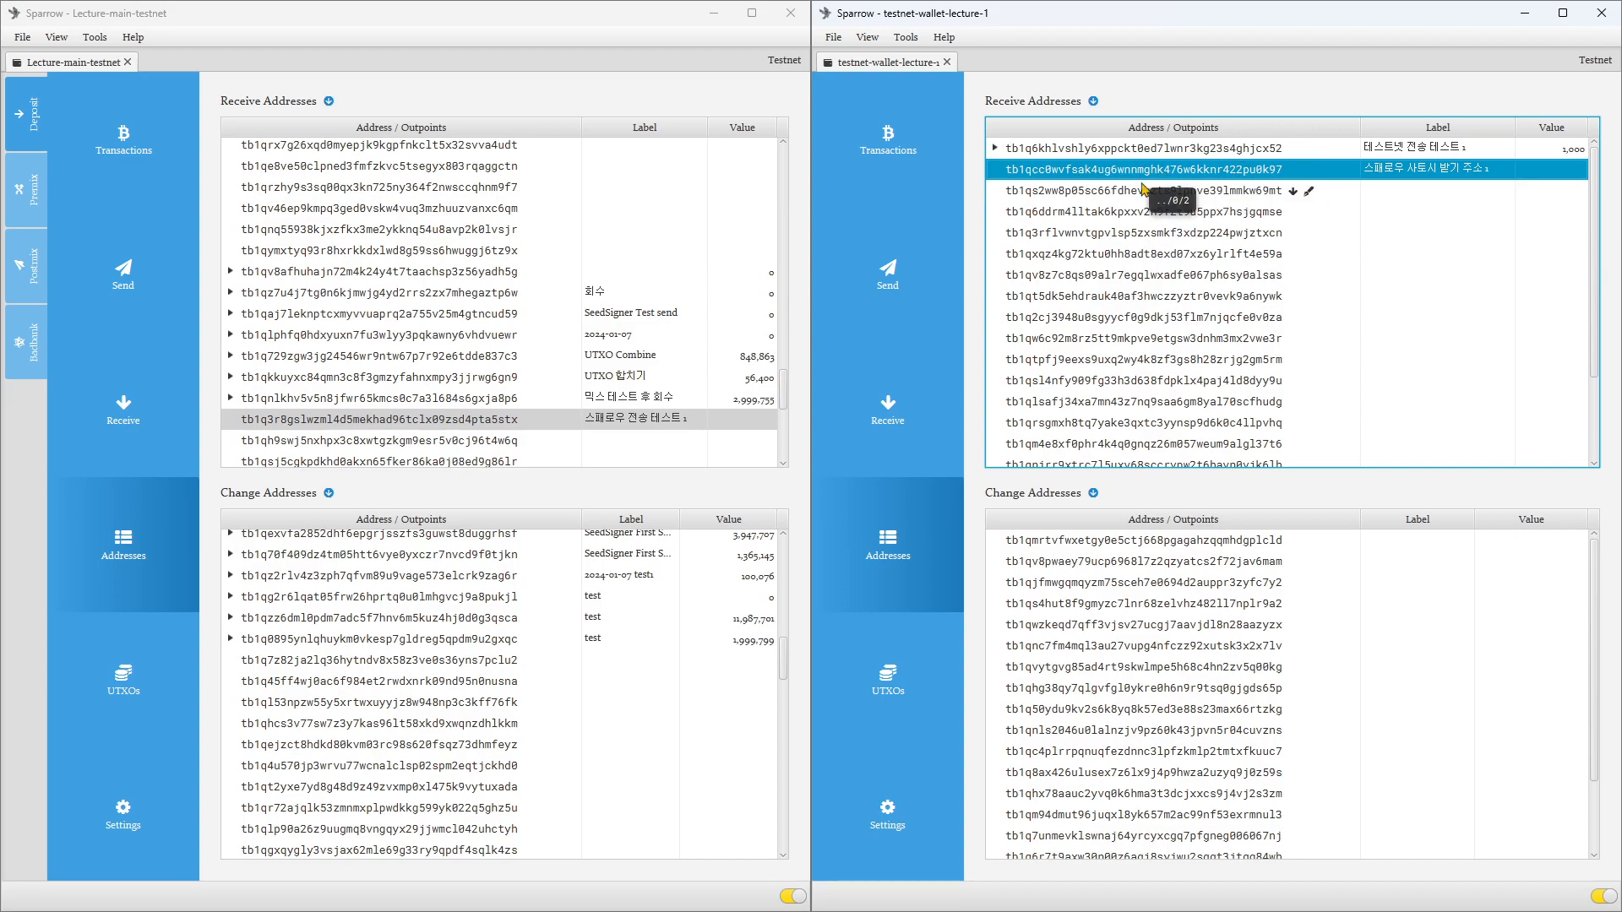
# Step: Paste the copied address as the payee in Lecture-main-testnet's Send form and label the payment "스패로우 사토시 받기 테스트 1"
pyautogui.click(118, 300)
pyautogui.click(118, 297)
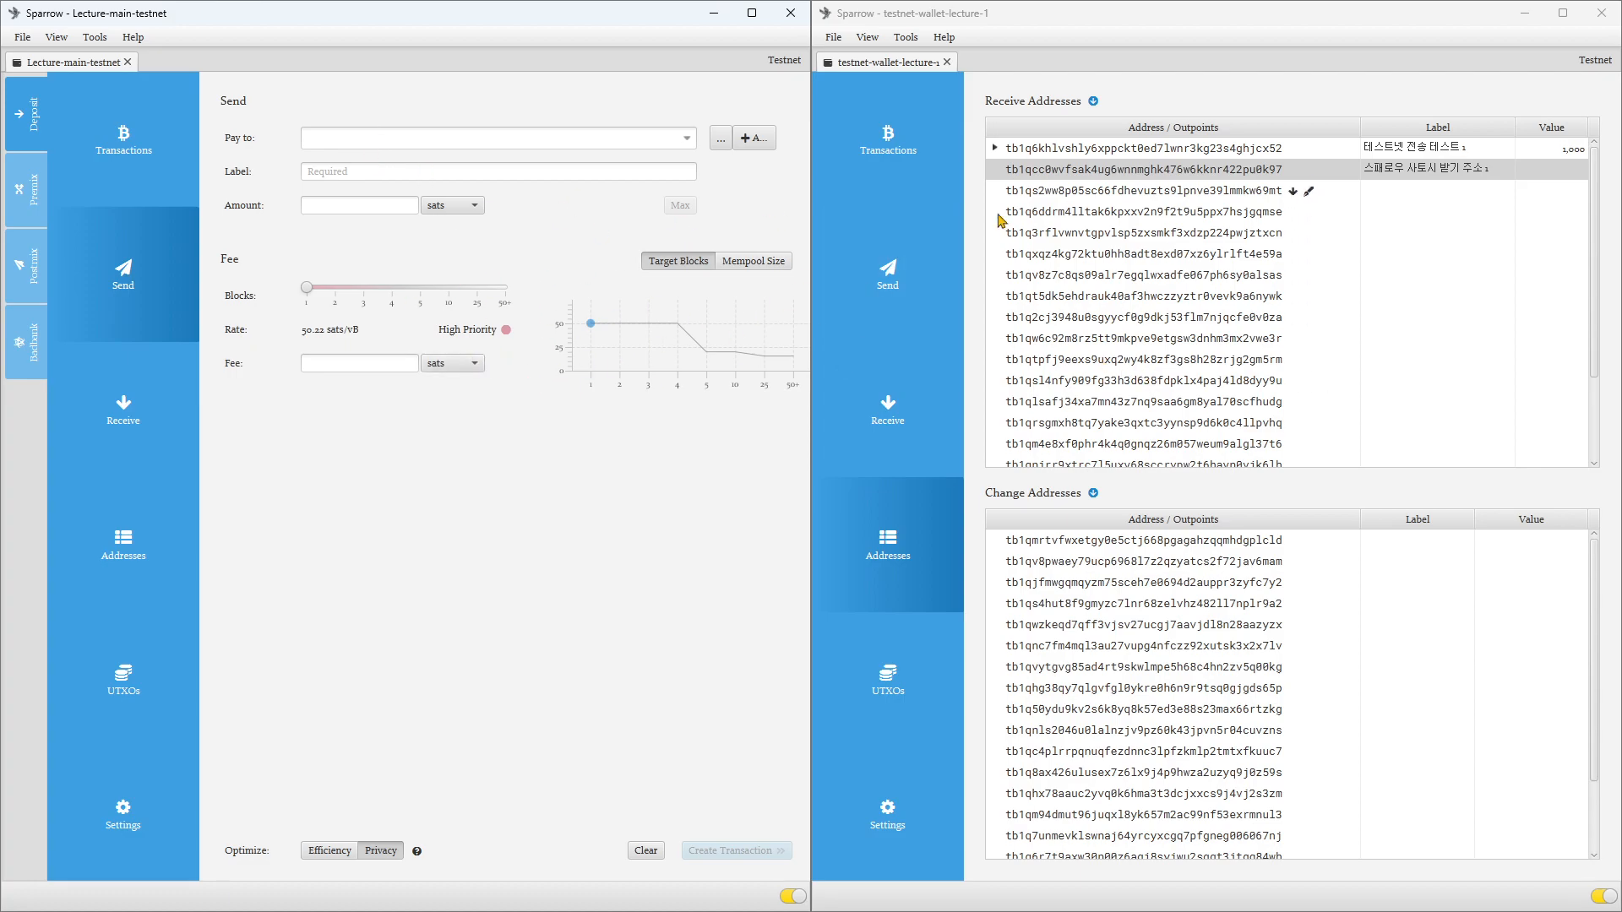
pyautogui.click(377, 138)
pyautogui.write('tb1qcc0wvfsak4ug6wnnmghk476w6kknr422pu0k97')
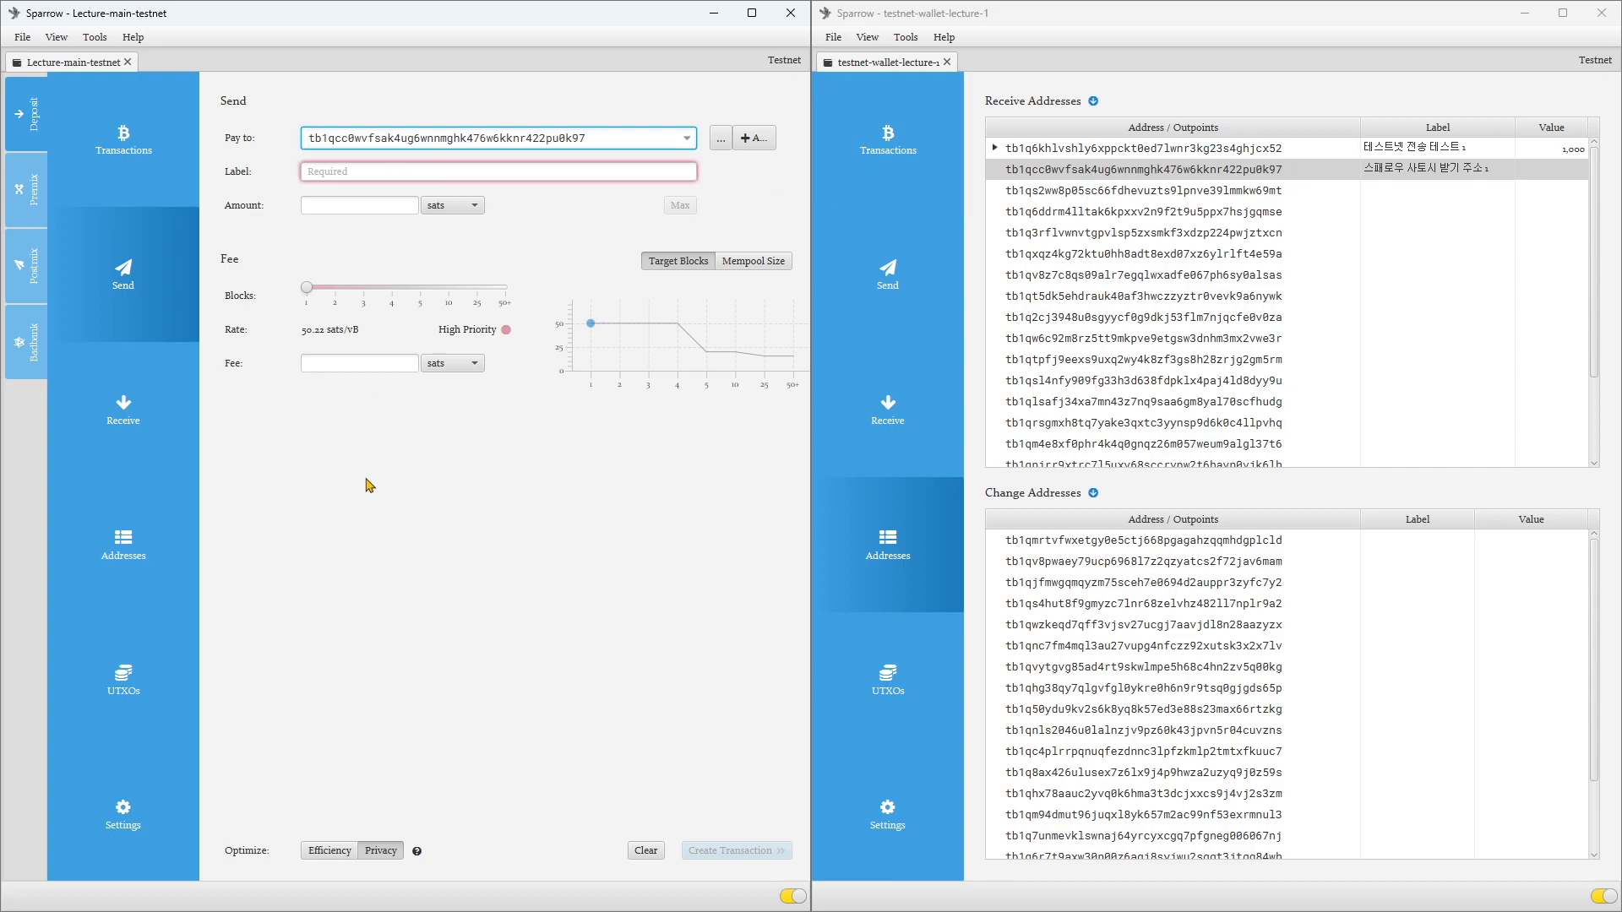
pyautogui.click(358, 170)
pyautogui.write('스')
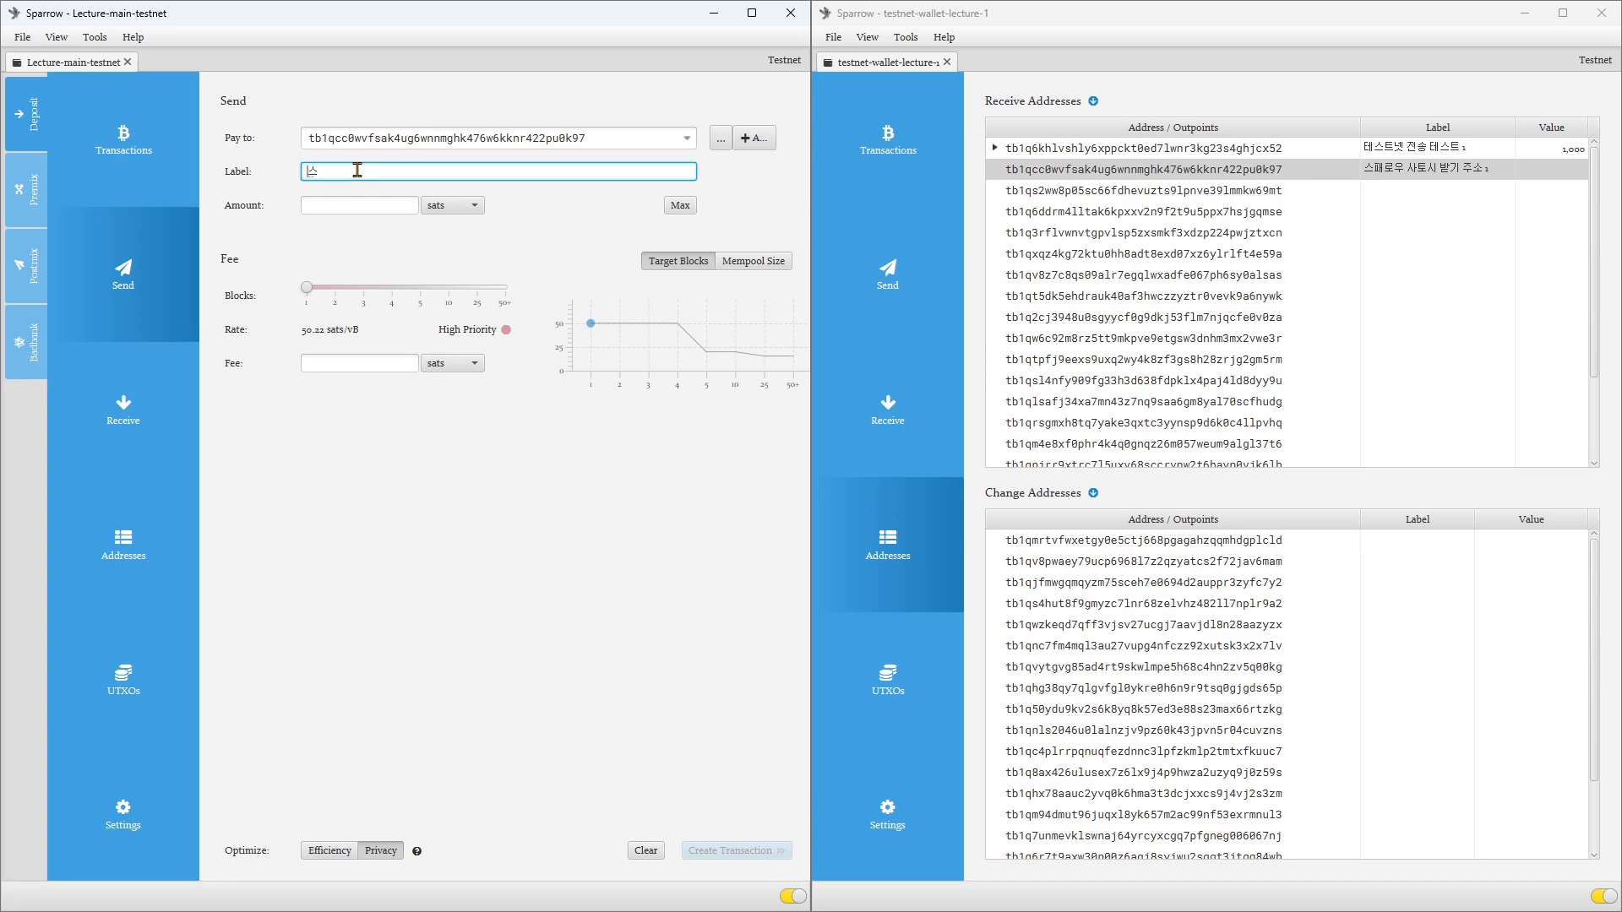
pyautogui.write('패로우 사토시')
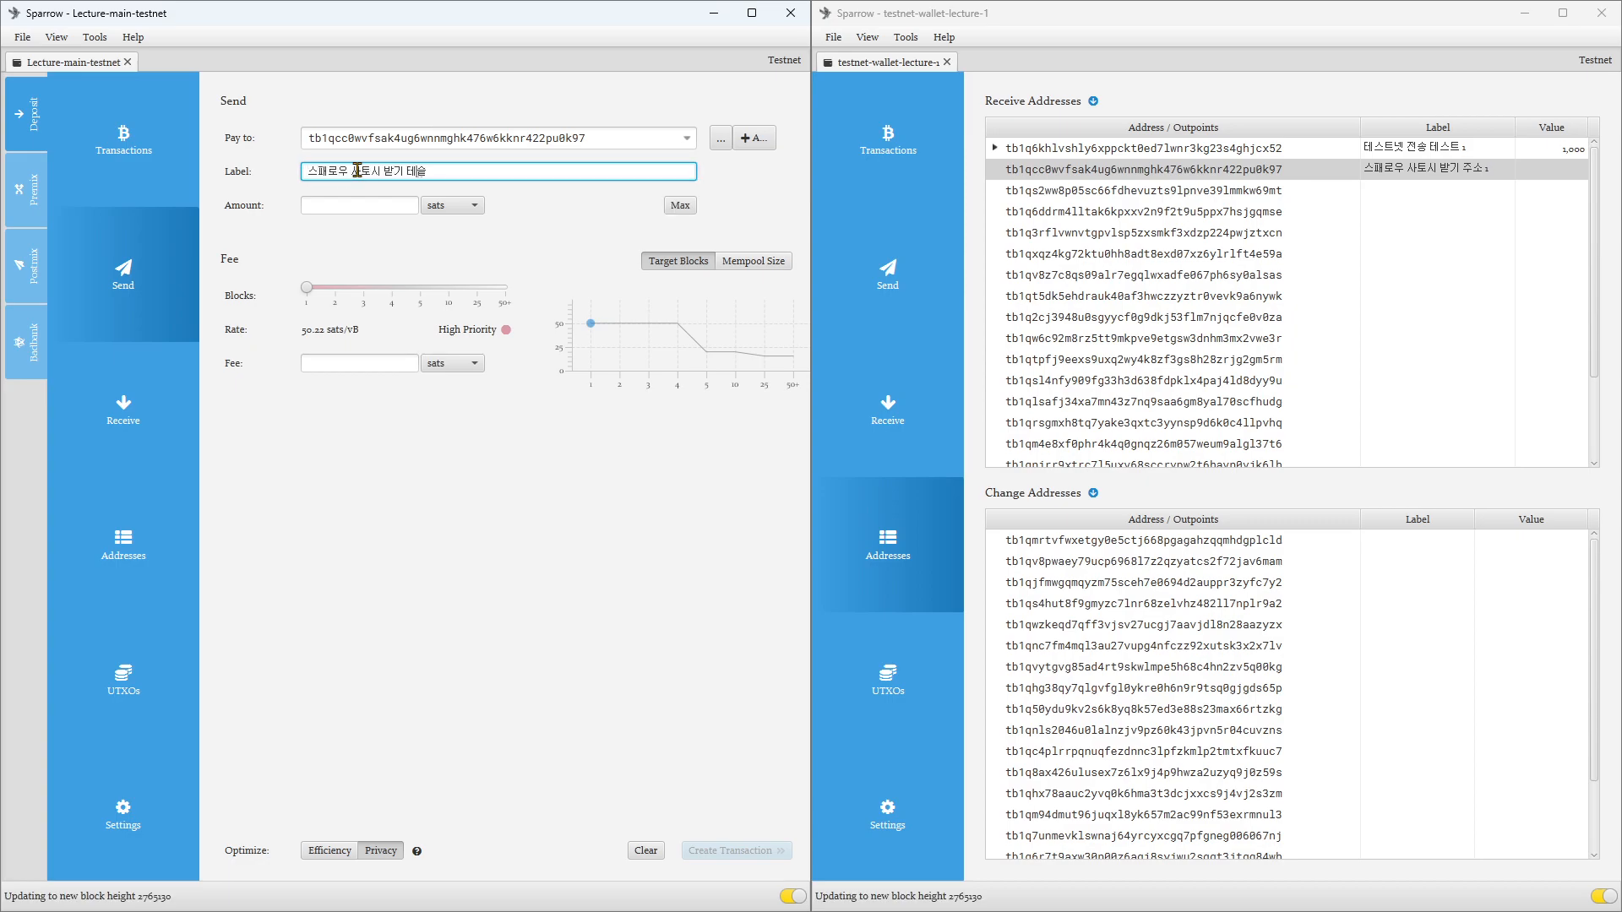
pyautogui.write(' 받기 테스트 1')
# Step: Set the amount of the Lecture-main-testnet payment to 10,000 sats
pyautogui.click(364, 207)
pyautogui.write('1,')
pyautogui.write('0')
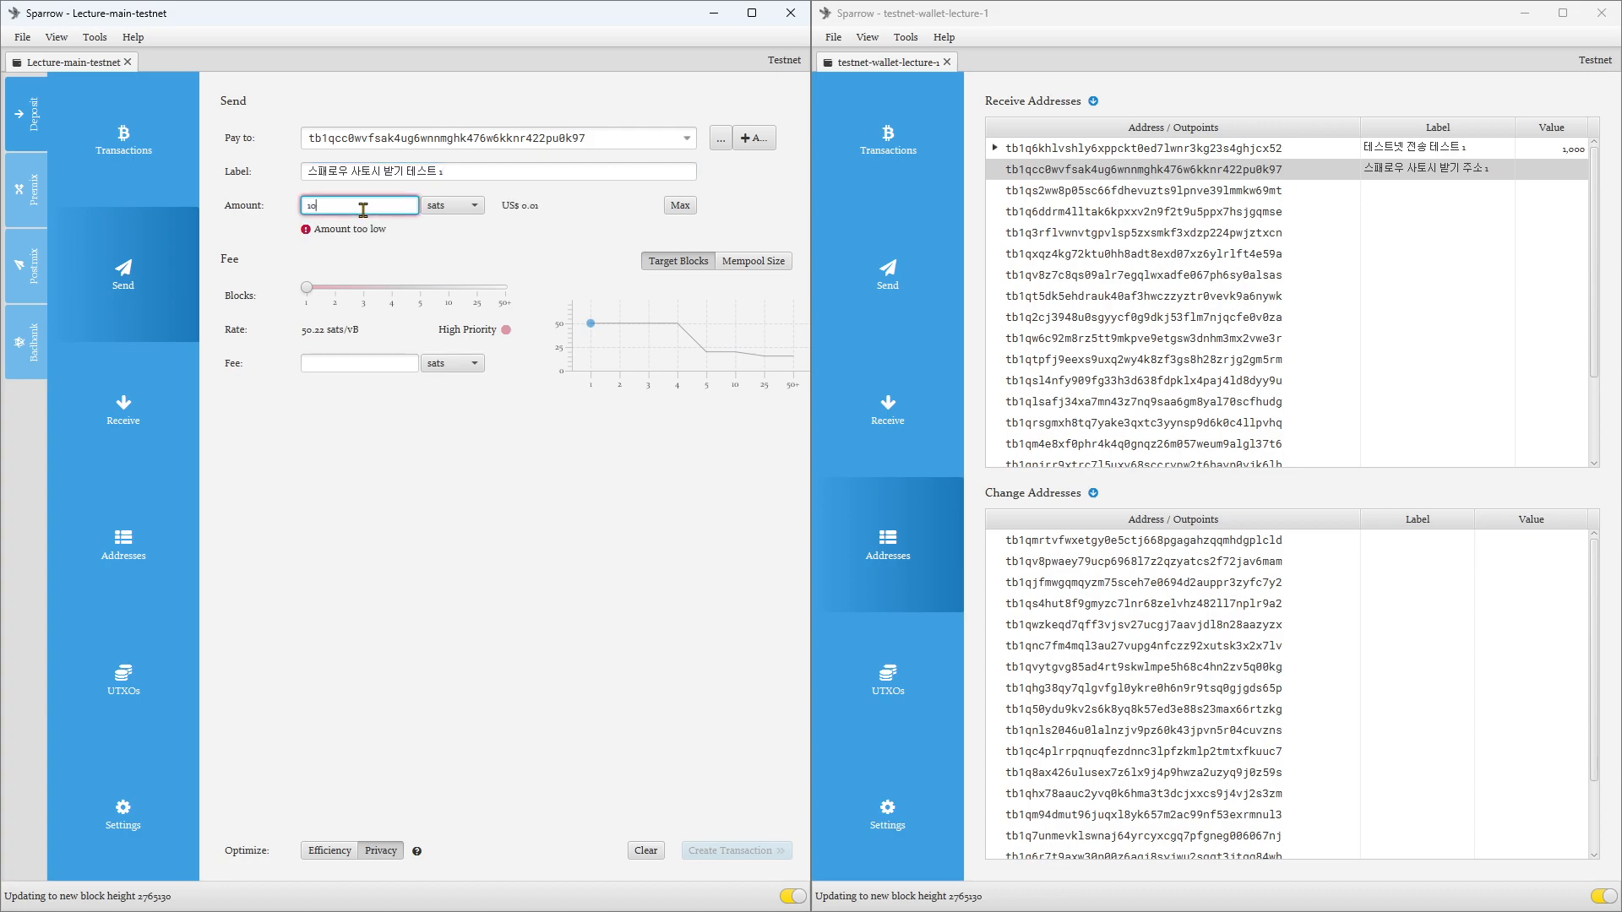
pyautogui.write('00')
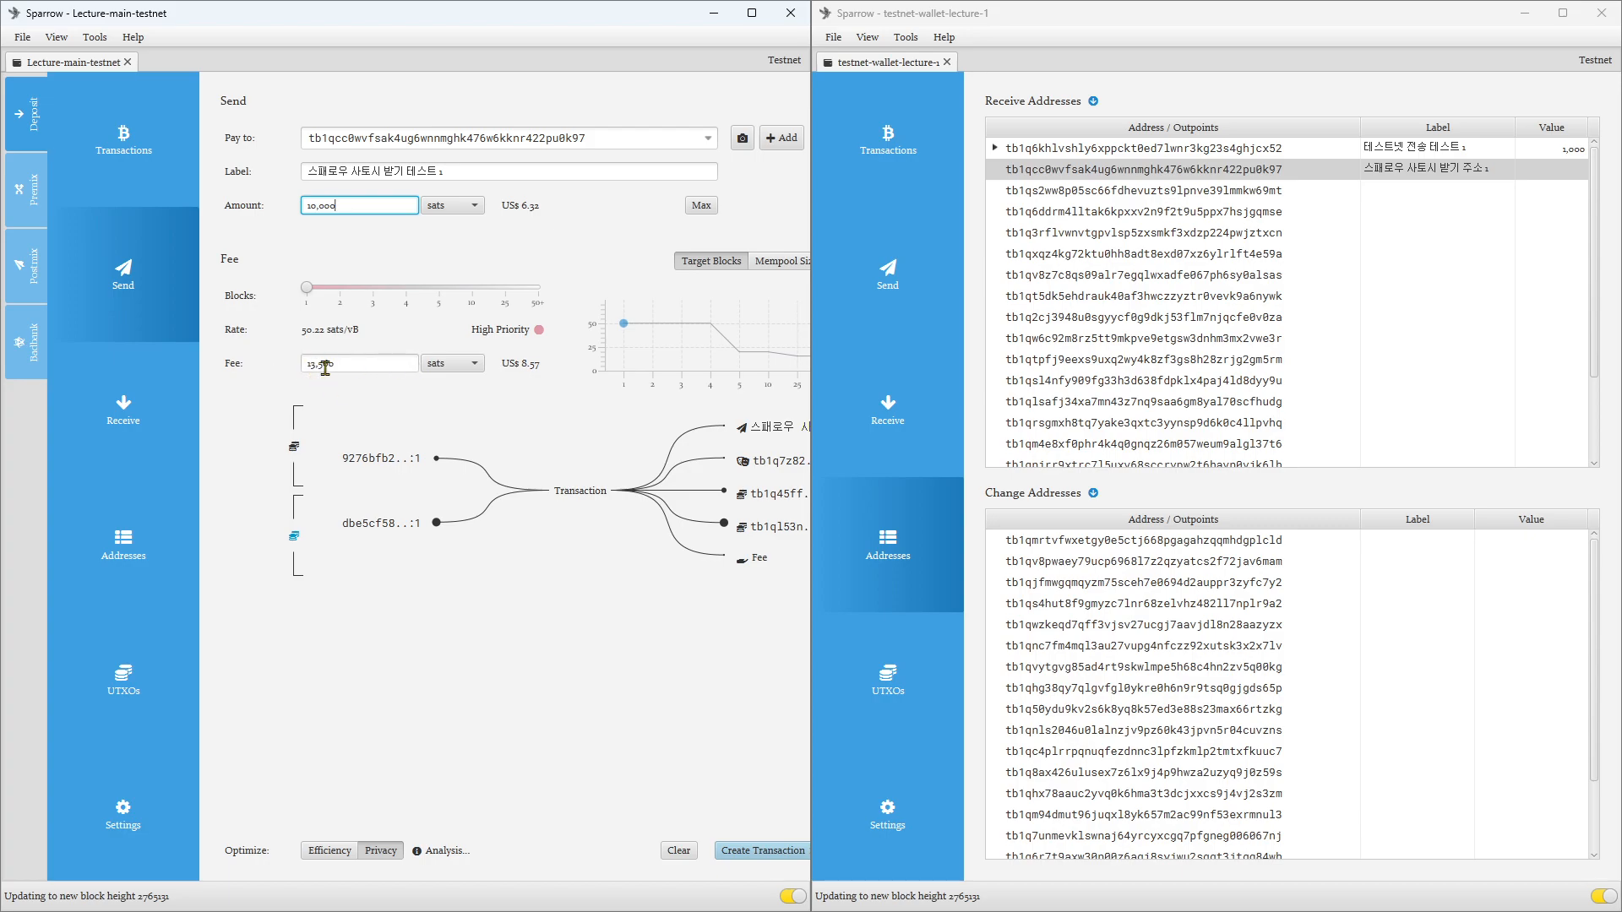
# Step: Try the lowest Mempool Size fee range for the payment and return to Target Blocks with a target of 1 block
pyautogui.click(777, 261)
pyautogui.moveTo(436, 287); pyautogui.dragTo(269, 311)
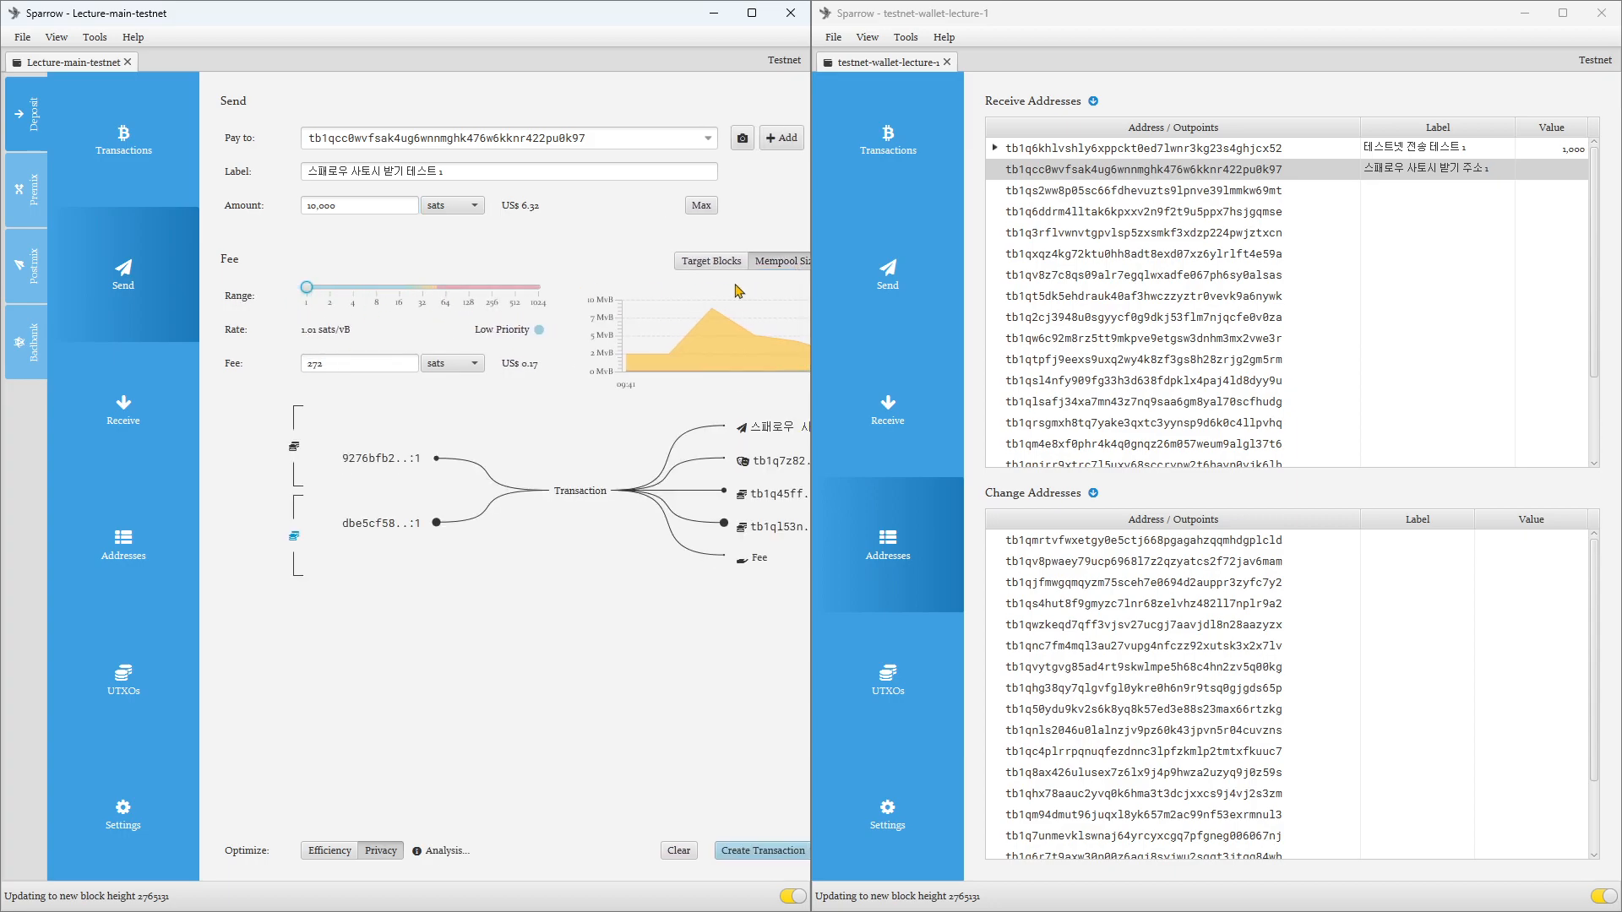
pyautogui.click(716, 262)
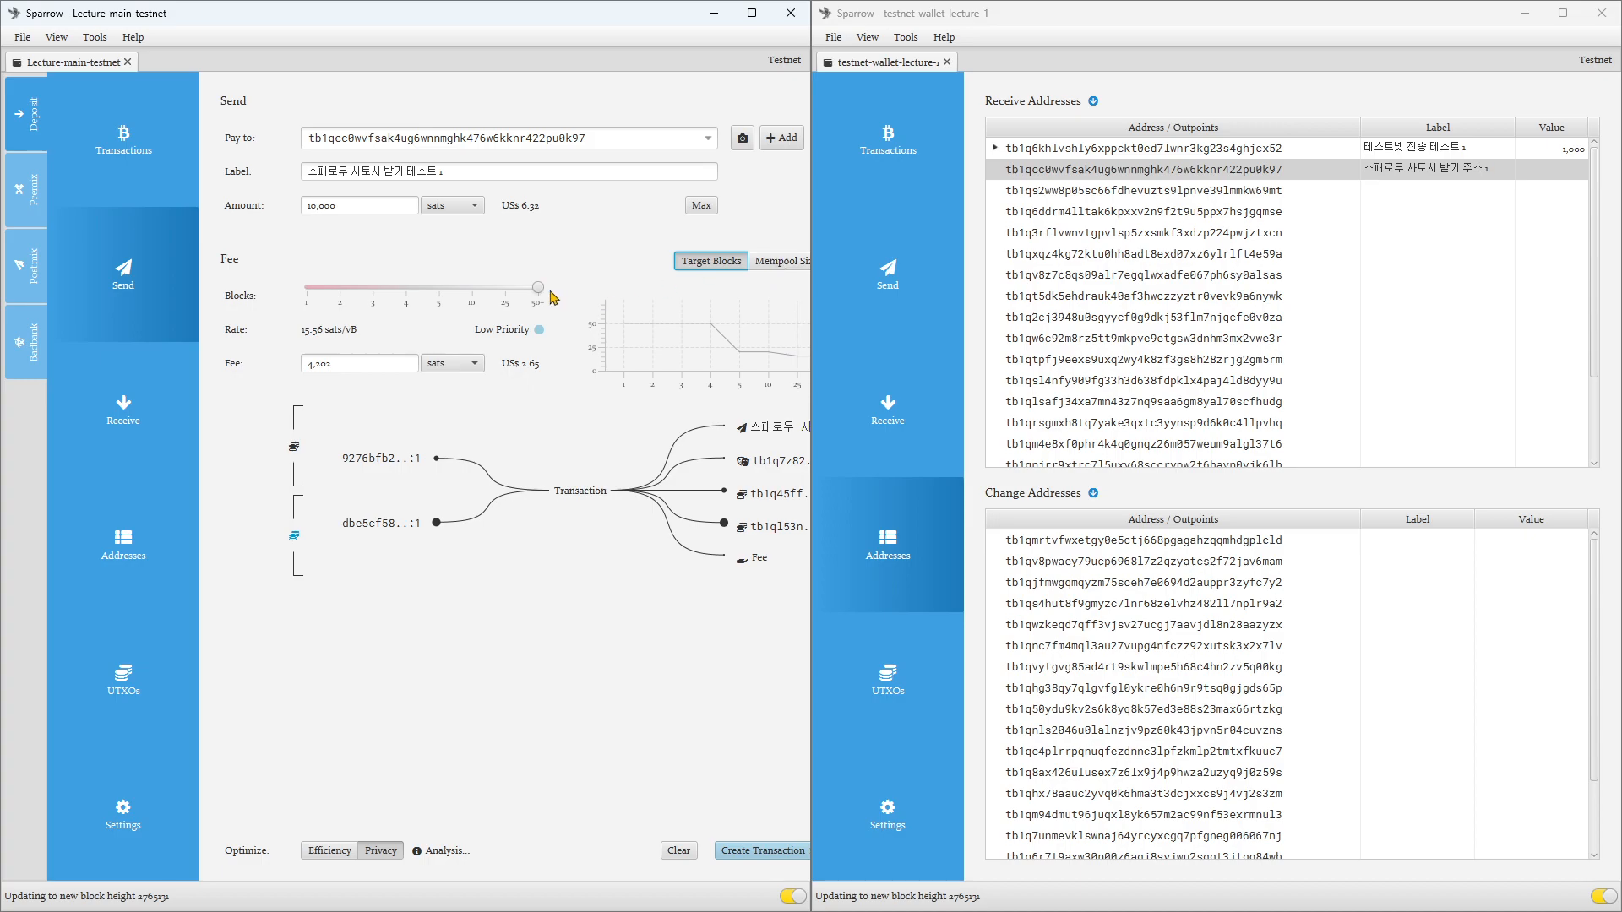
pyautogui.moveTo(537, 296)
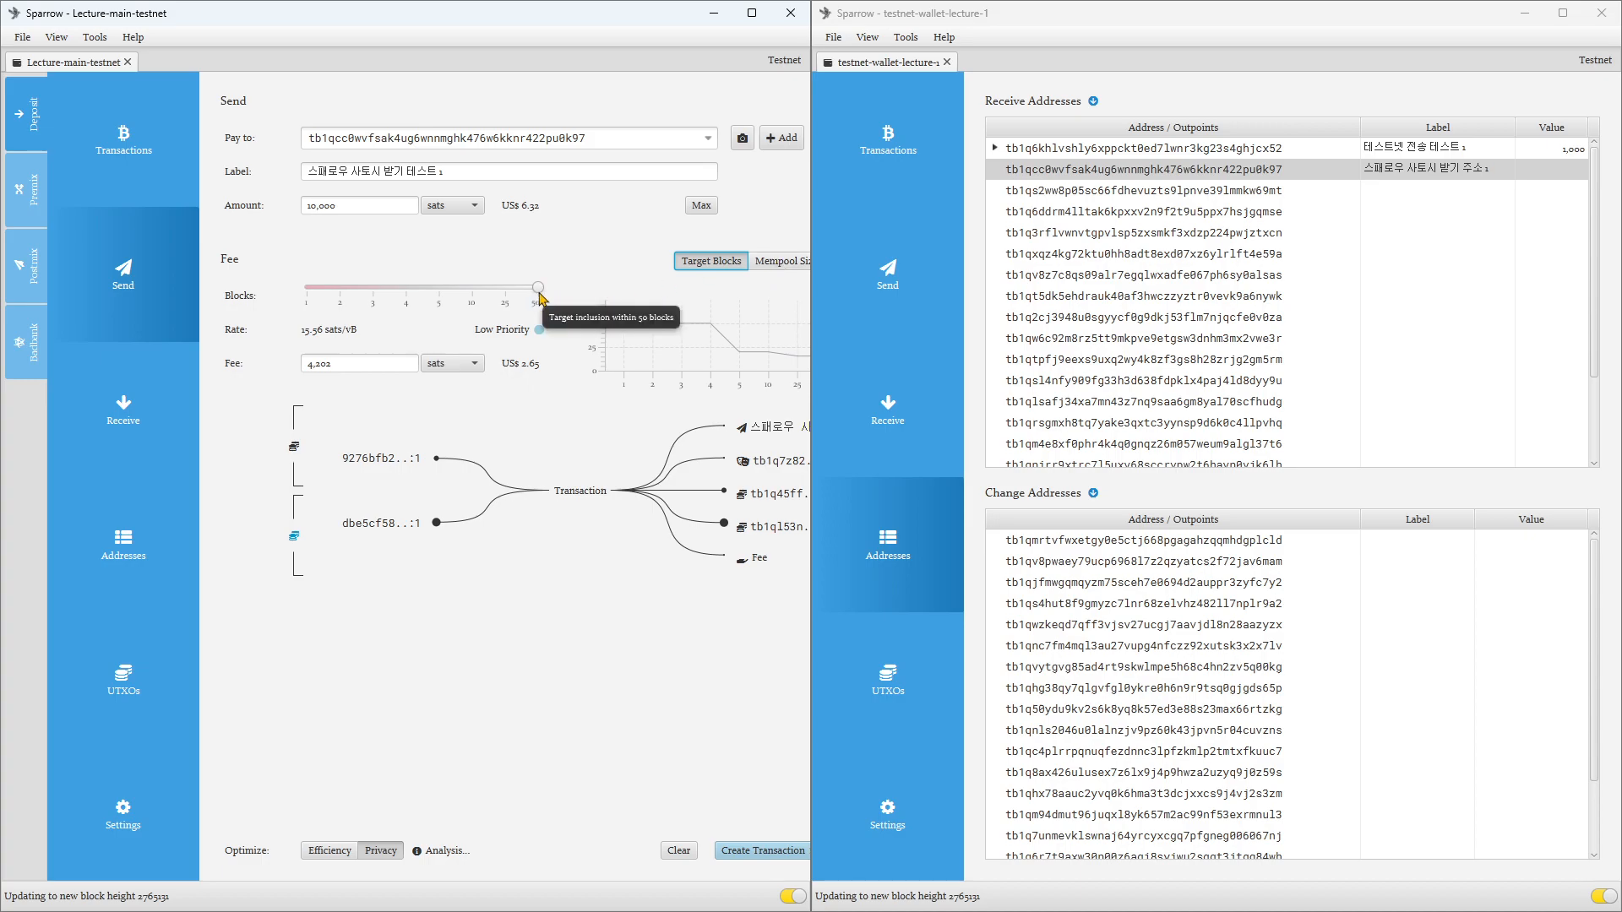
pyautogui.moveTo(539, 290); pyautogui.dragTo(290, 307)
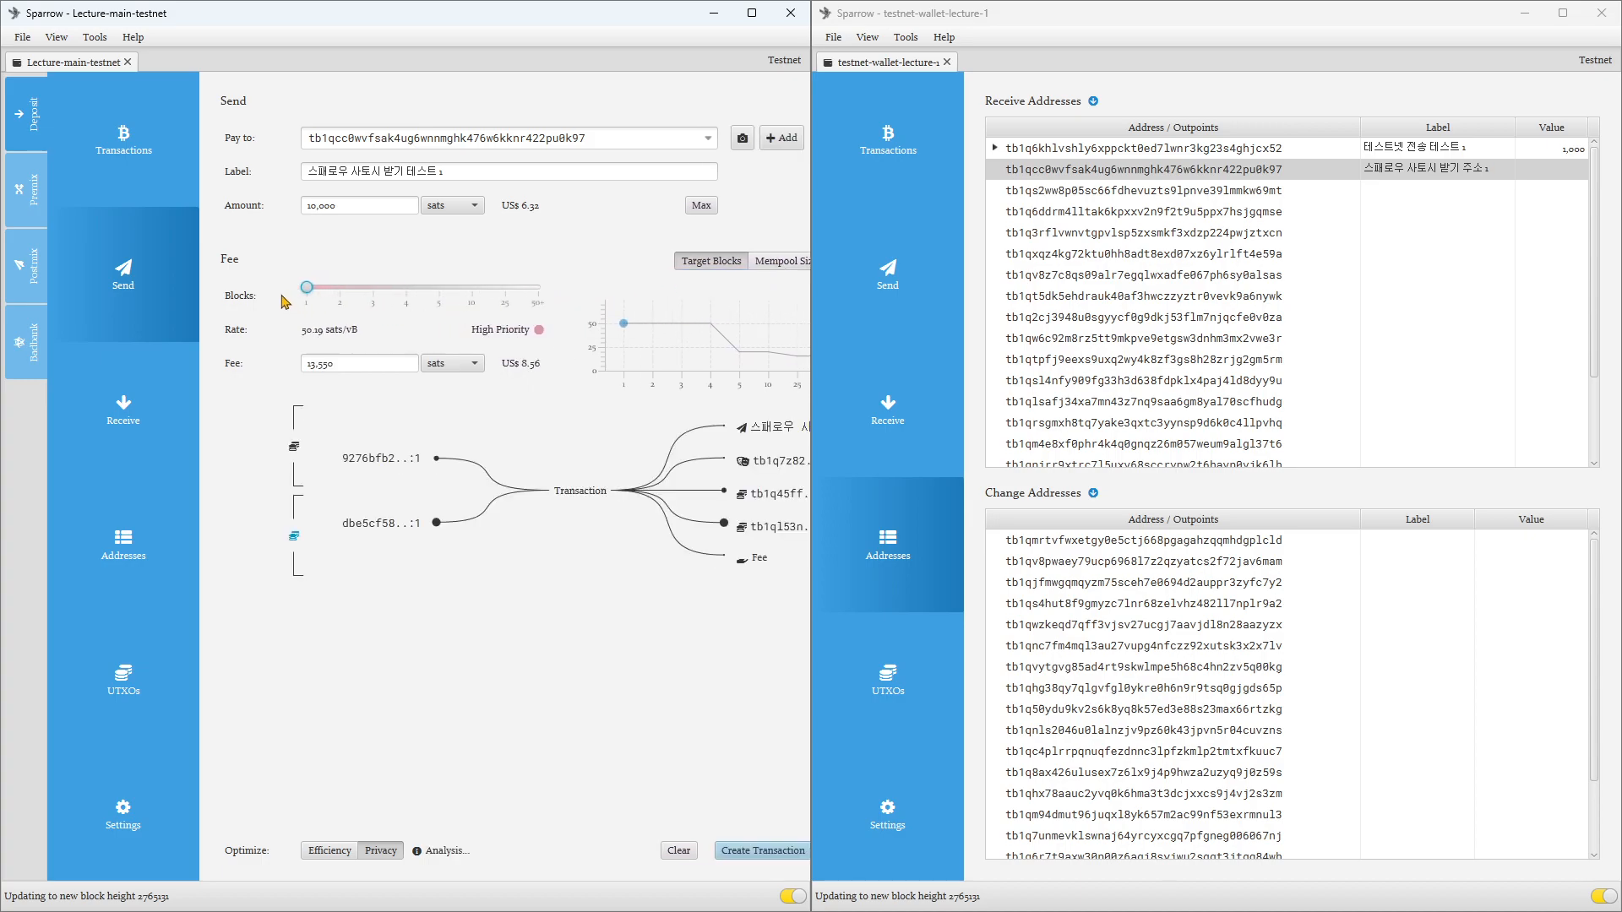
# Step: Set the payment's fee to the lowest Mempool Size range of 1 and widen the Lecture-main-testnet window
pyautogui.click(779, 261)
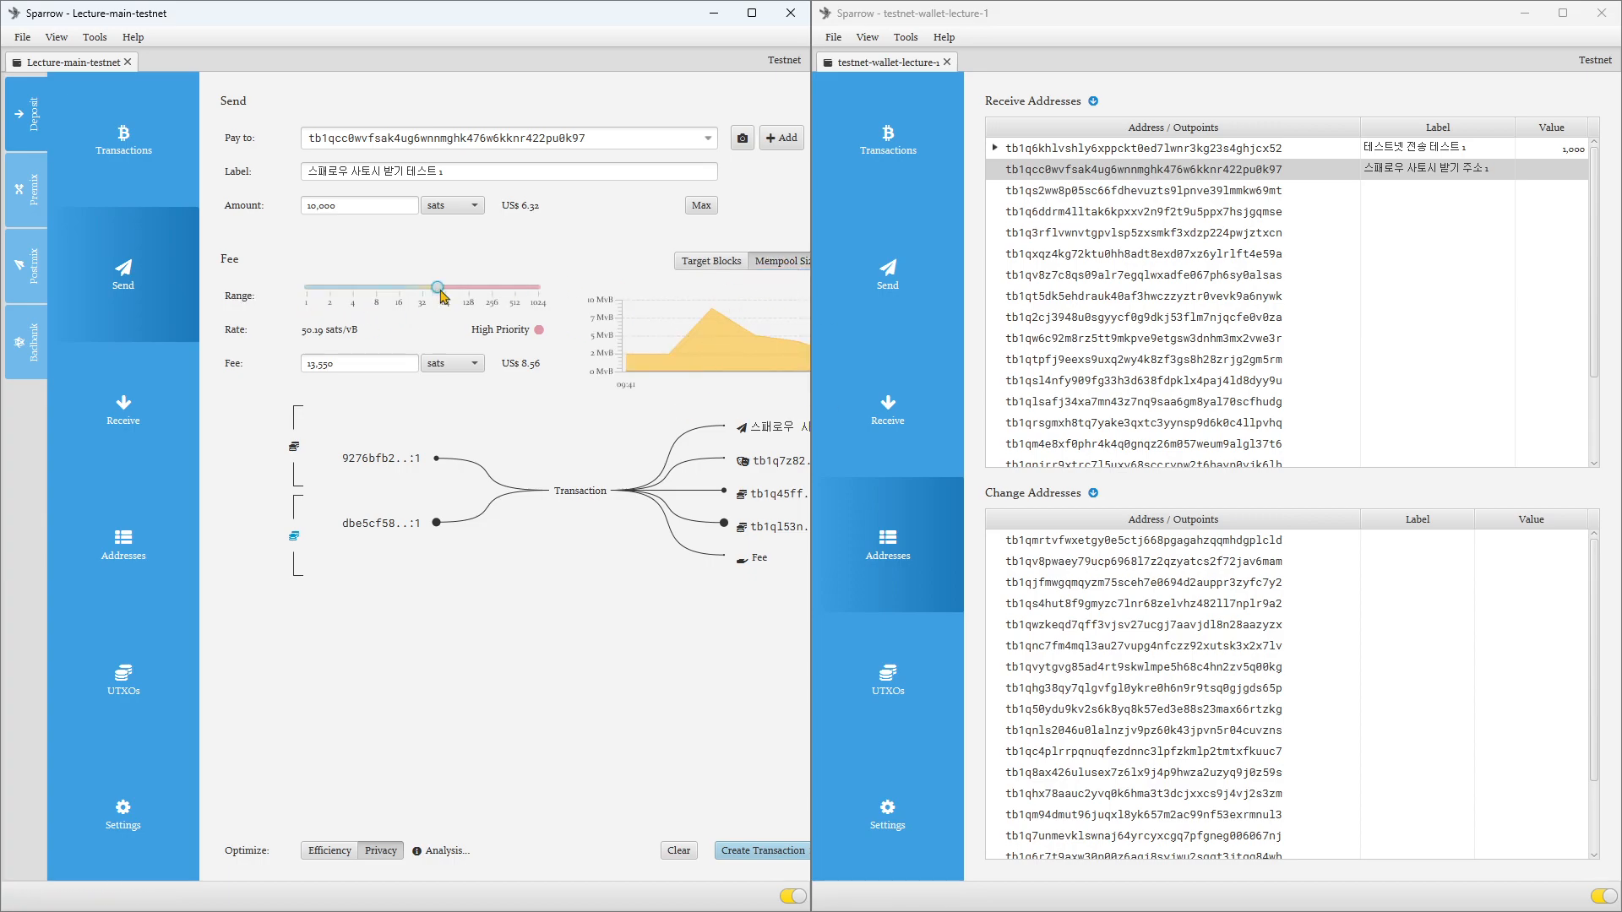
pyautogui.moveTo(437, 287); pyautogui.dragTo(303, 291)
pyautogui.moveTo(810, 638)
pyautogui.moveTo(810, 639); pyautogui.dragTo(943, 647)
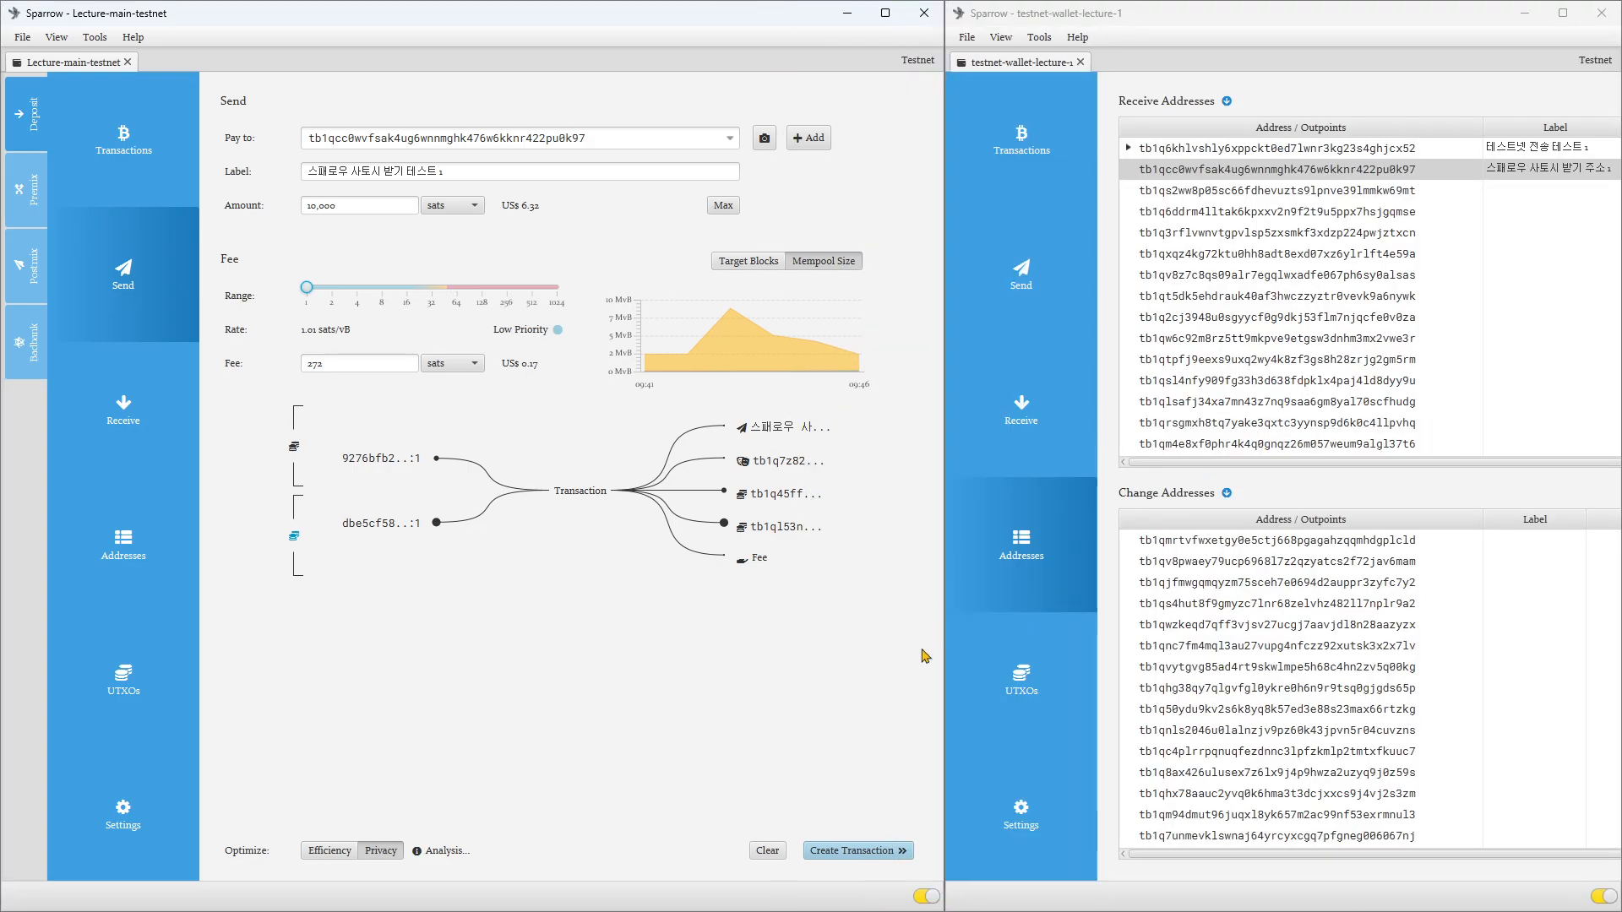
pyautogui.moveTo(951, 684); pyautogui.dragTo(886, 702)
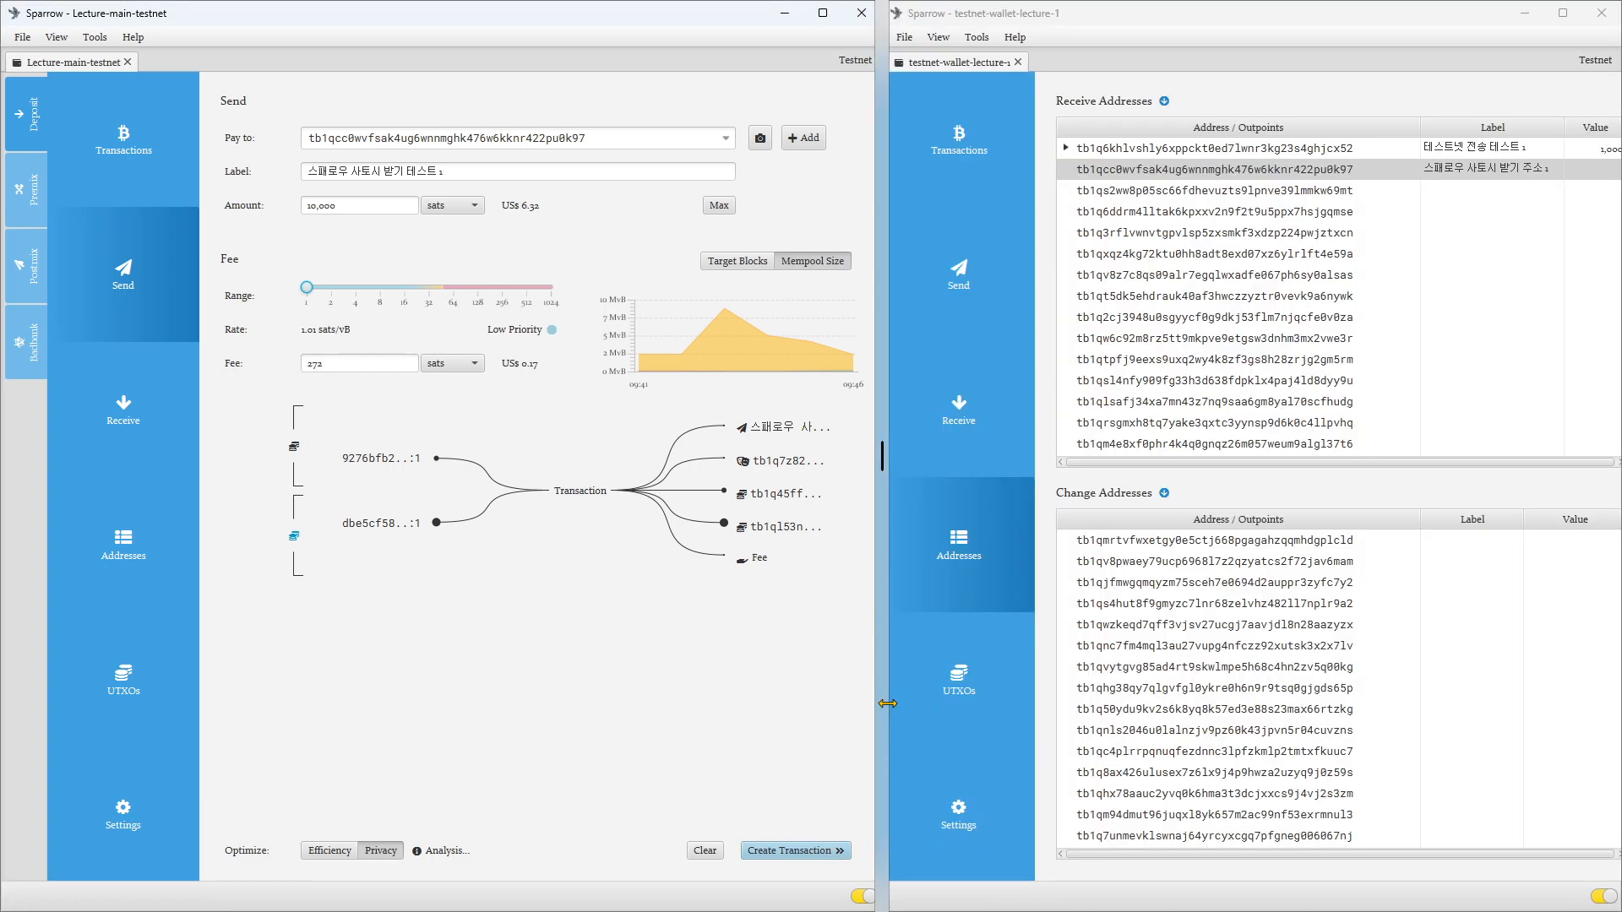
pyautogui.moveTo(887, 704); pyautogui.dragTo(882, 704)
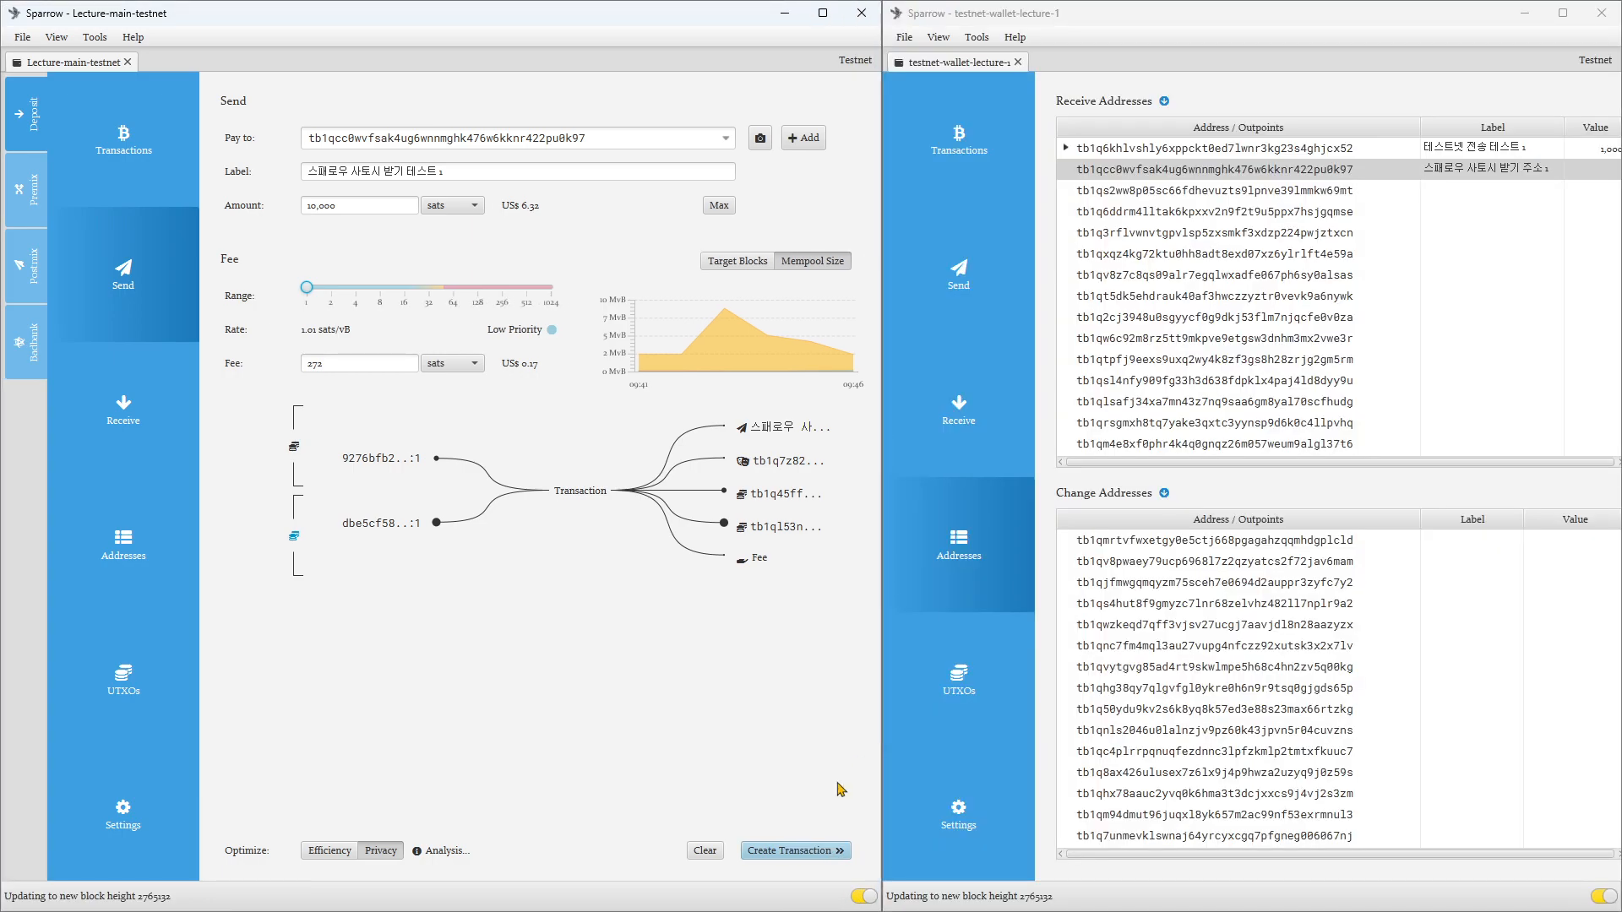
# Step: Create the 10,000-sat transaction, examine its outputs in the diagram and finalize it for signing
pyautogui.click(769, 850)
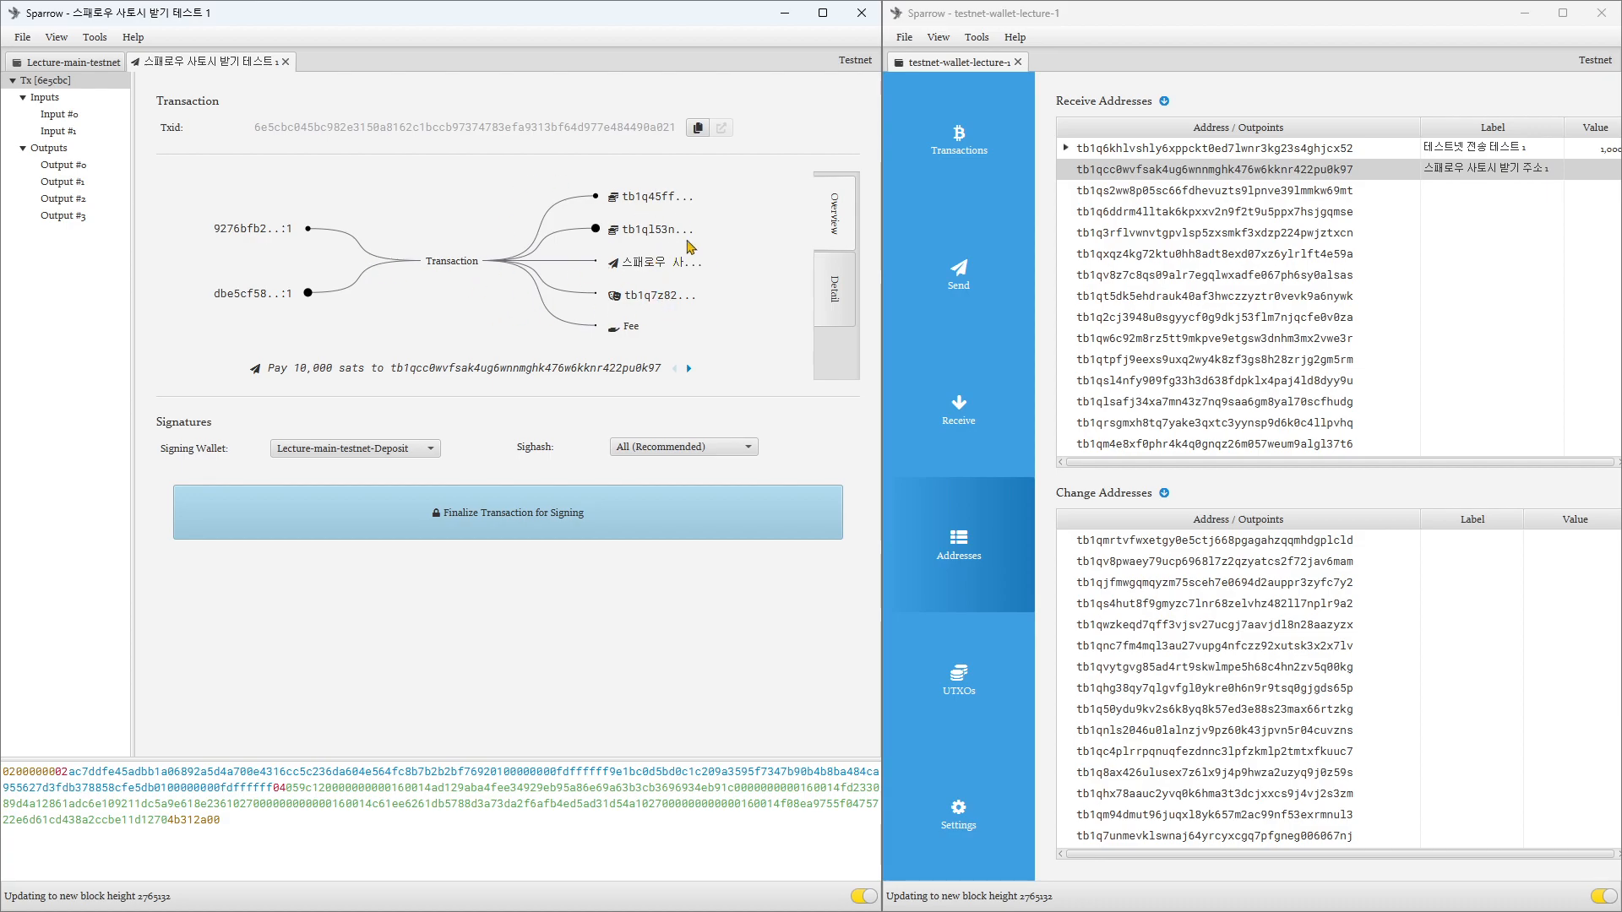
pyautogui.moveTo(636, 203)
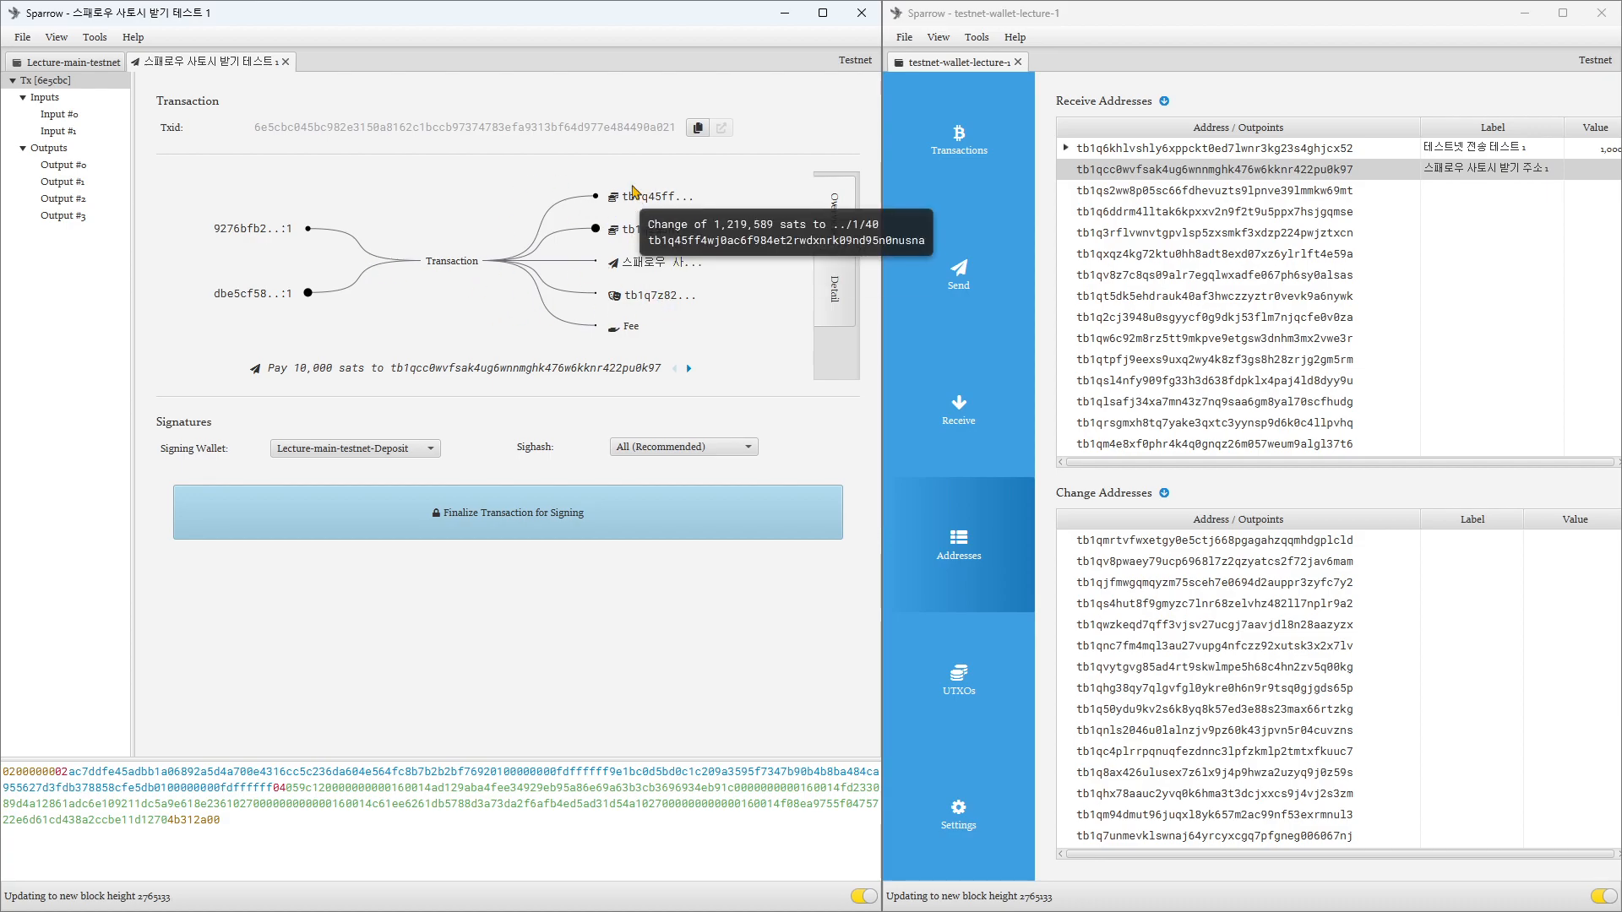
pyautogui.moveTo(645, 268)
pyautogui.moveTo(642, 299)
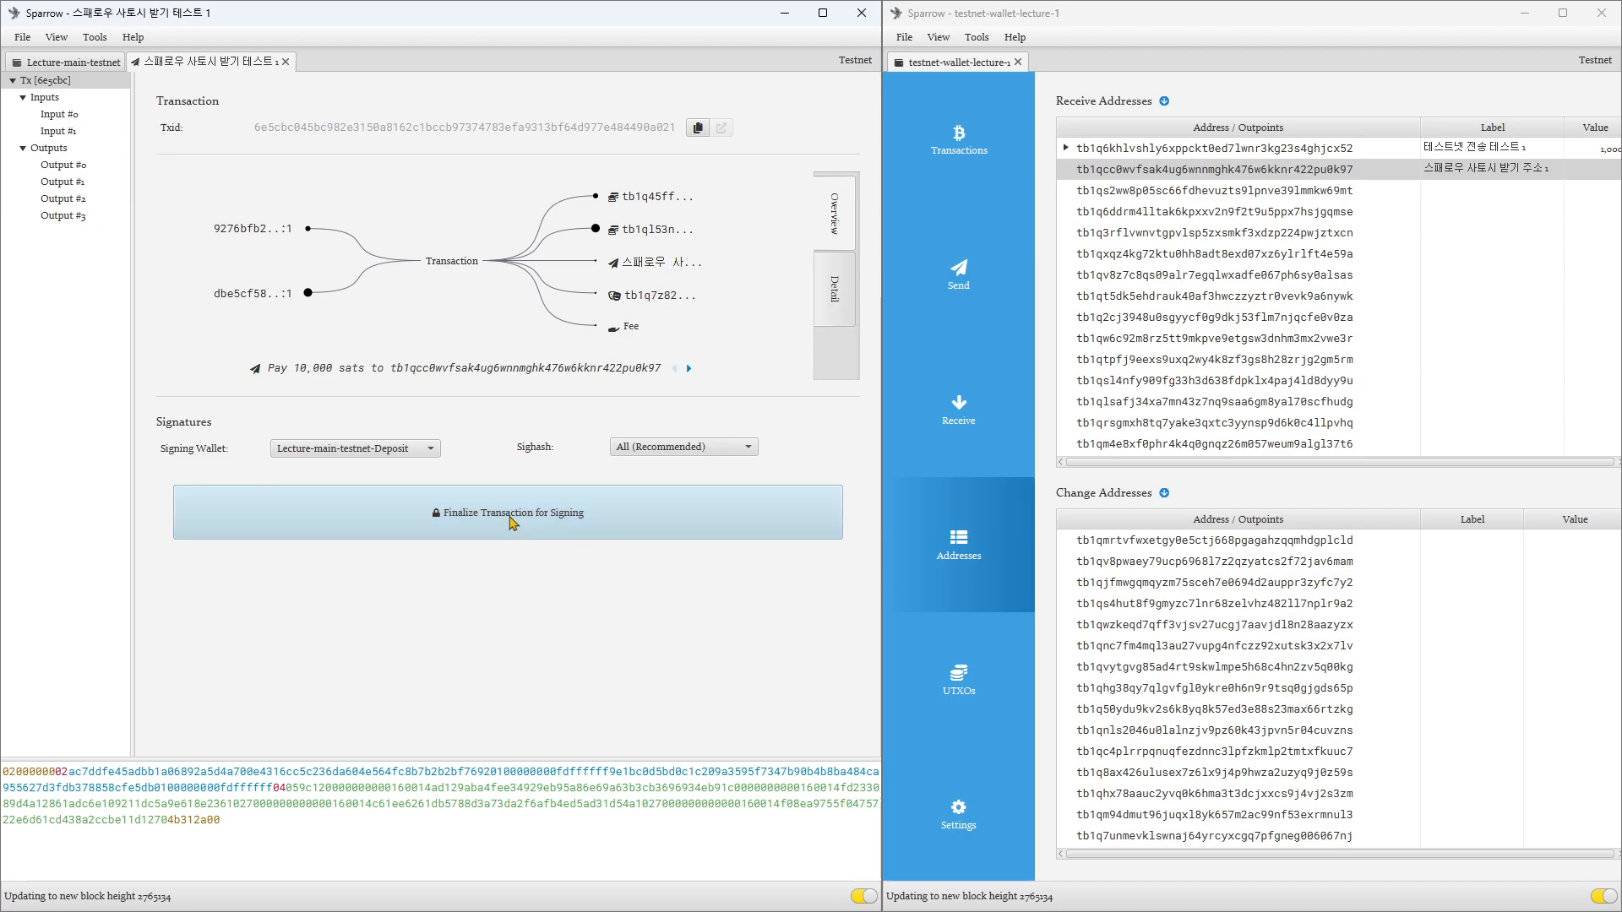
pyautogui.click(509, 521)
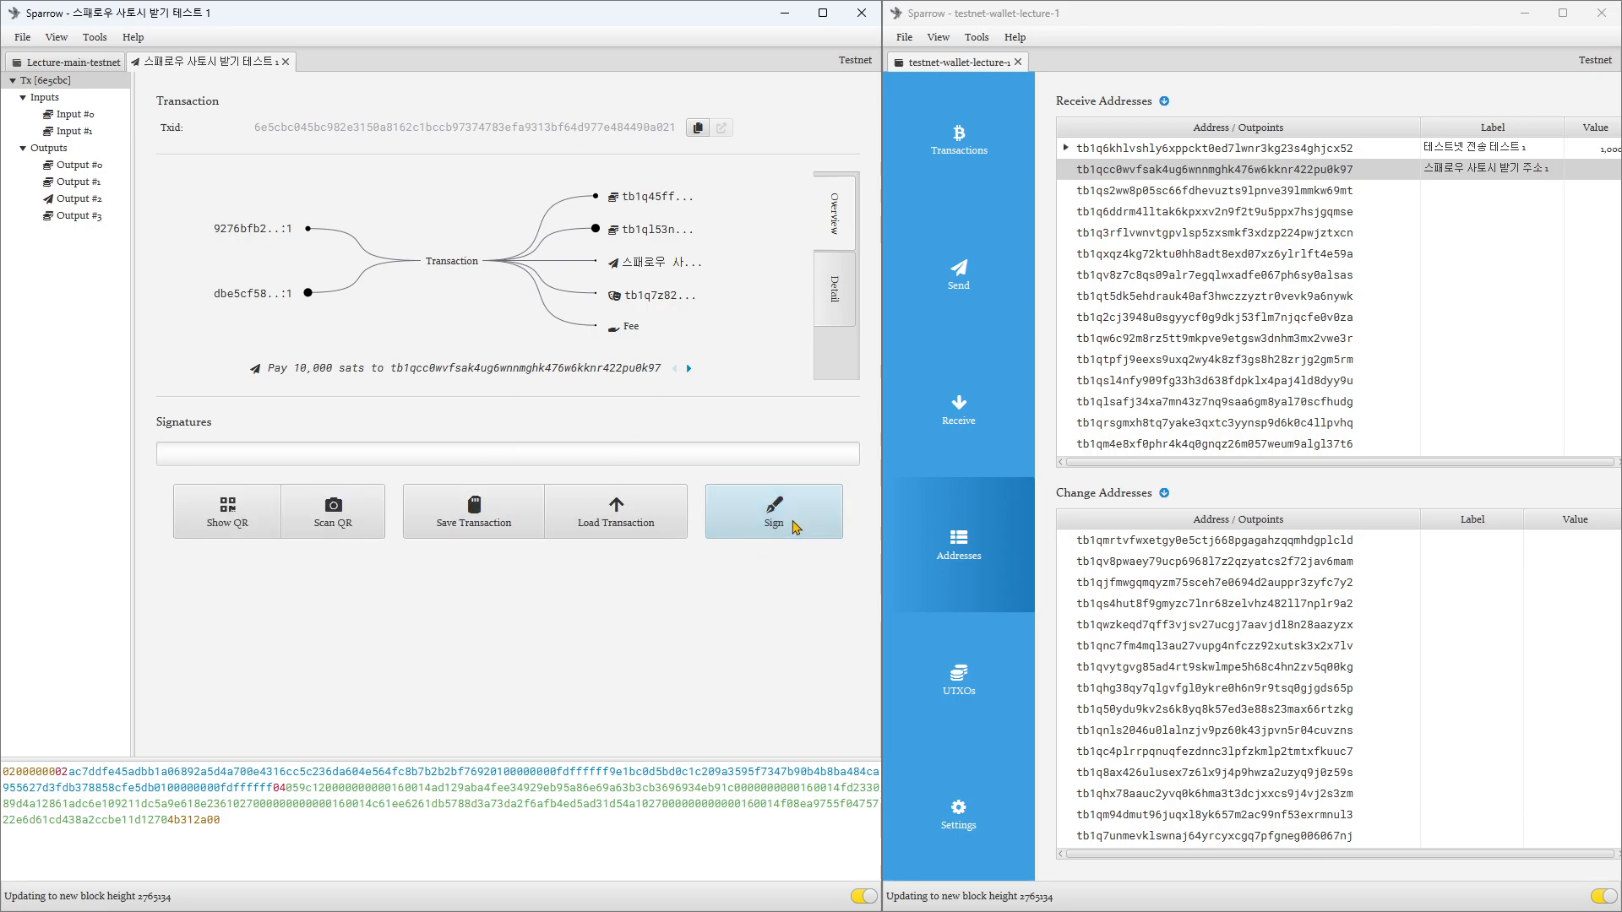
# Step: Sign the low-fee transaction by unlocking Lecture-main-testnet with its wallet password
pyautogui.click(794, 526)
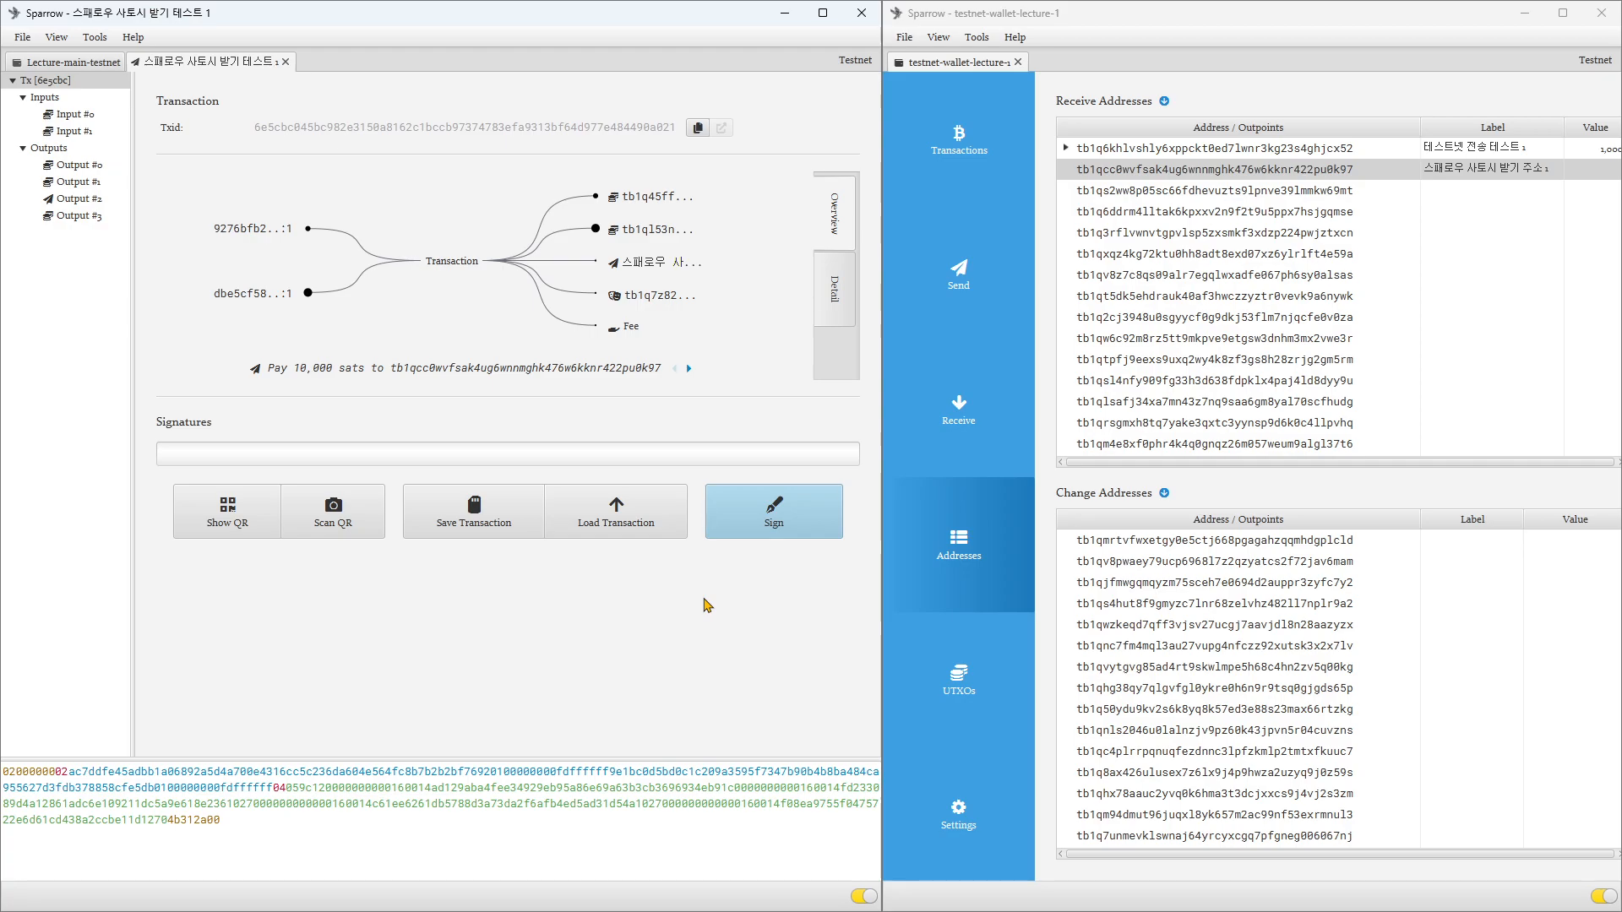
pyautogui.click(768, 533)
pyautogui.write('••••')
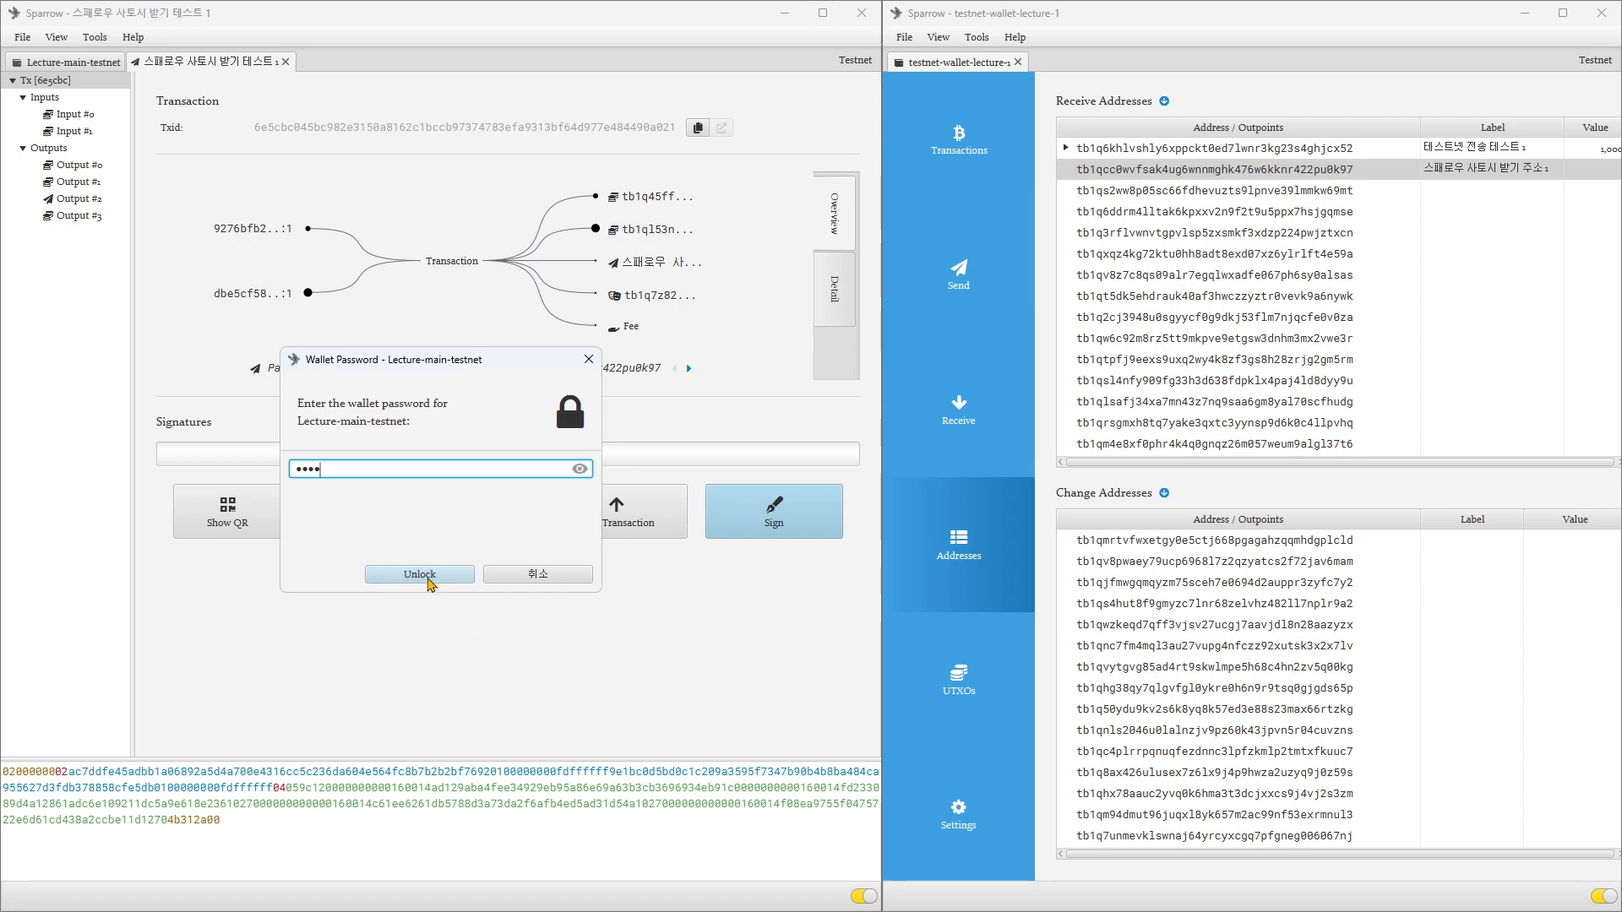
pyautogui.click(429, 576)
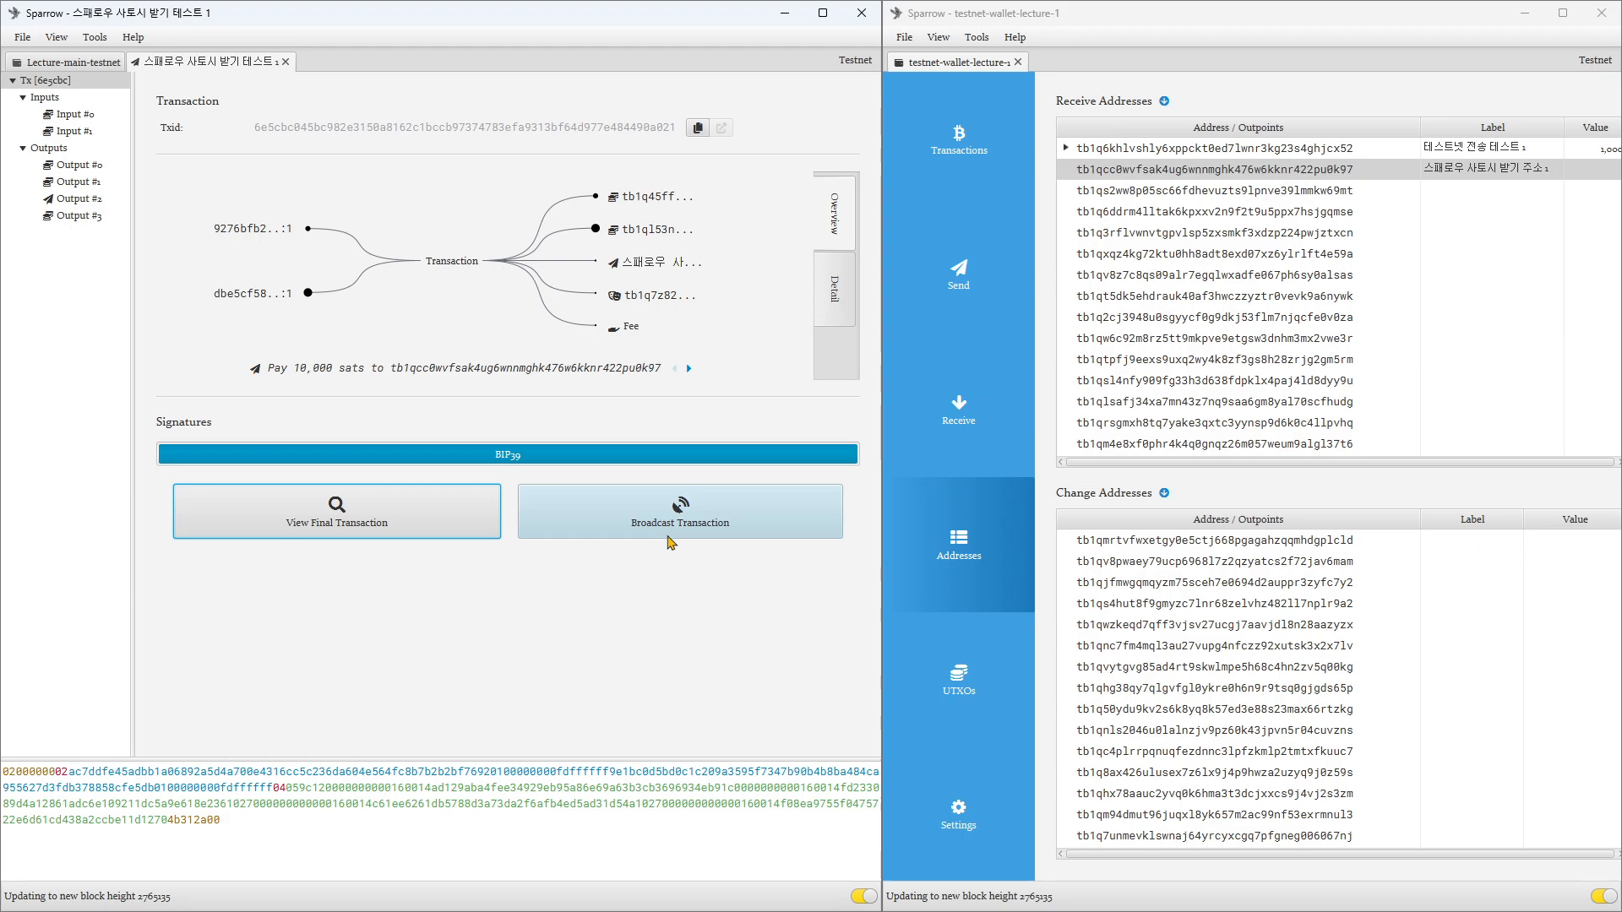
# Step: Try to broadcast the signed low-fee transaction and dismiss the resulting dialogs
pyautogui.click(665, 532)
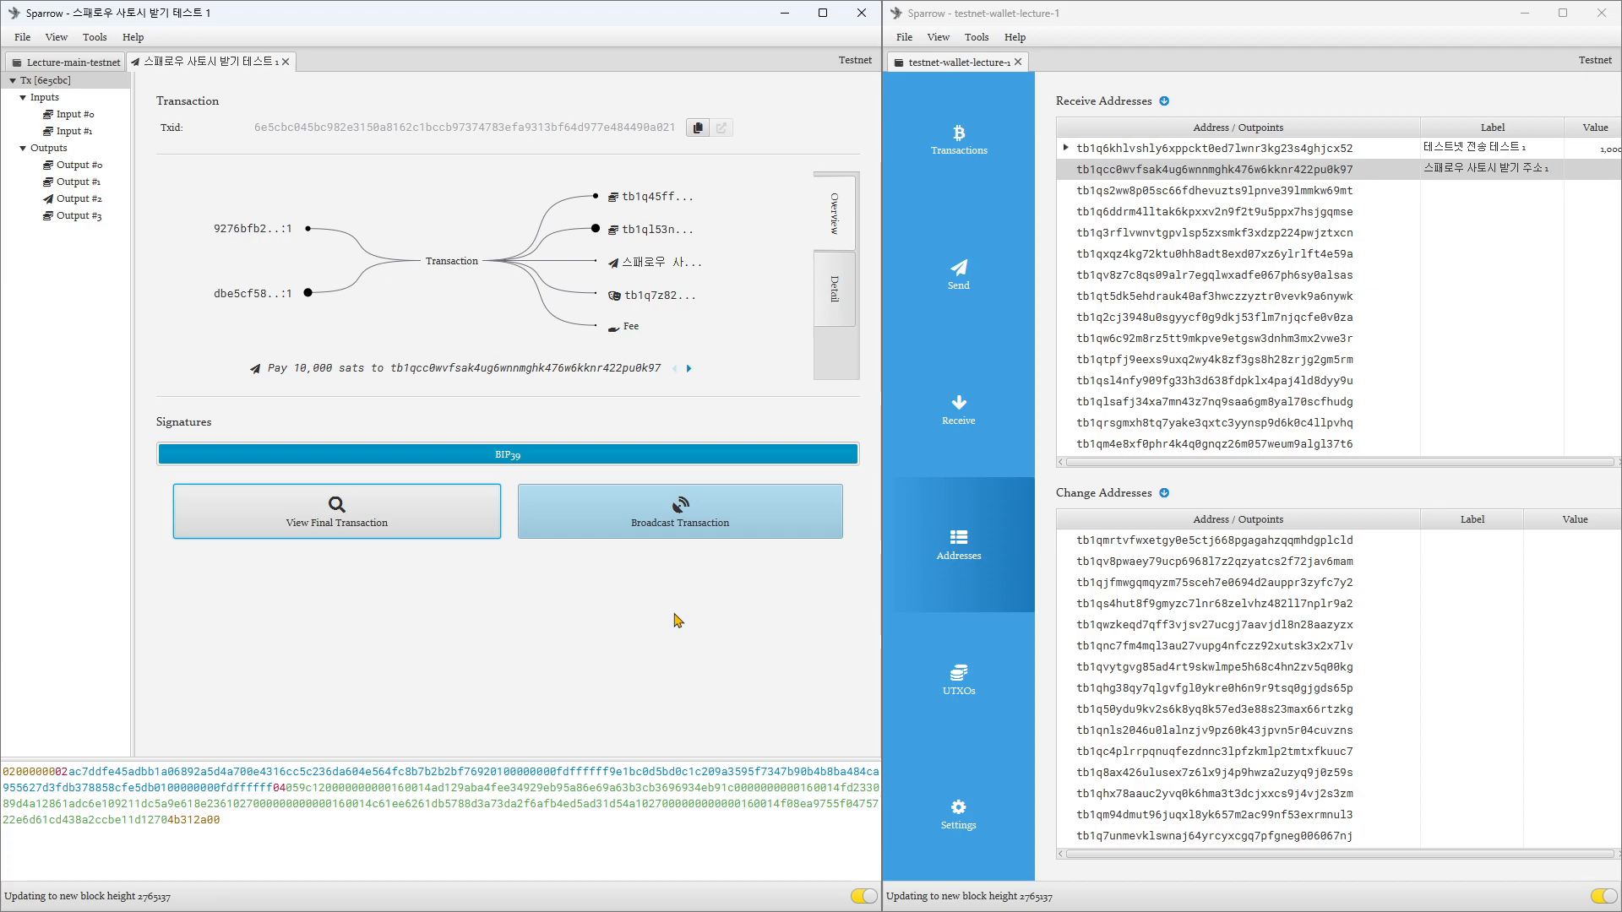
pyautogui.click(664, 508)
pyautogui.click(674, 528)
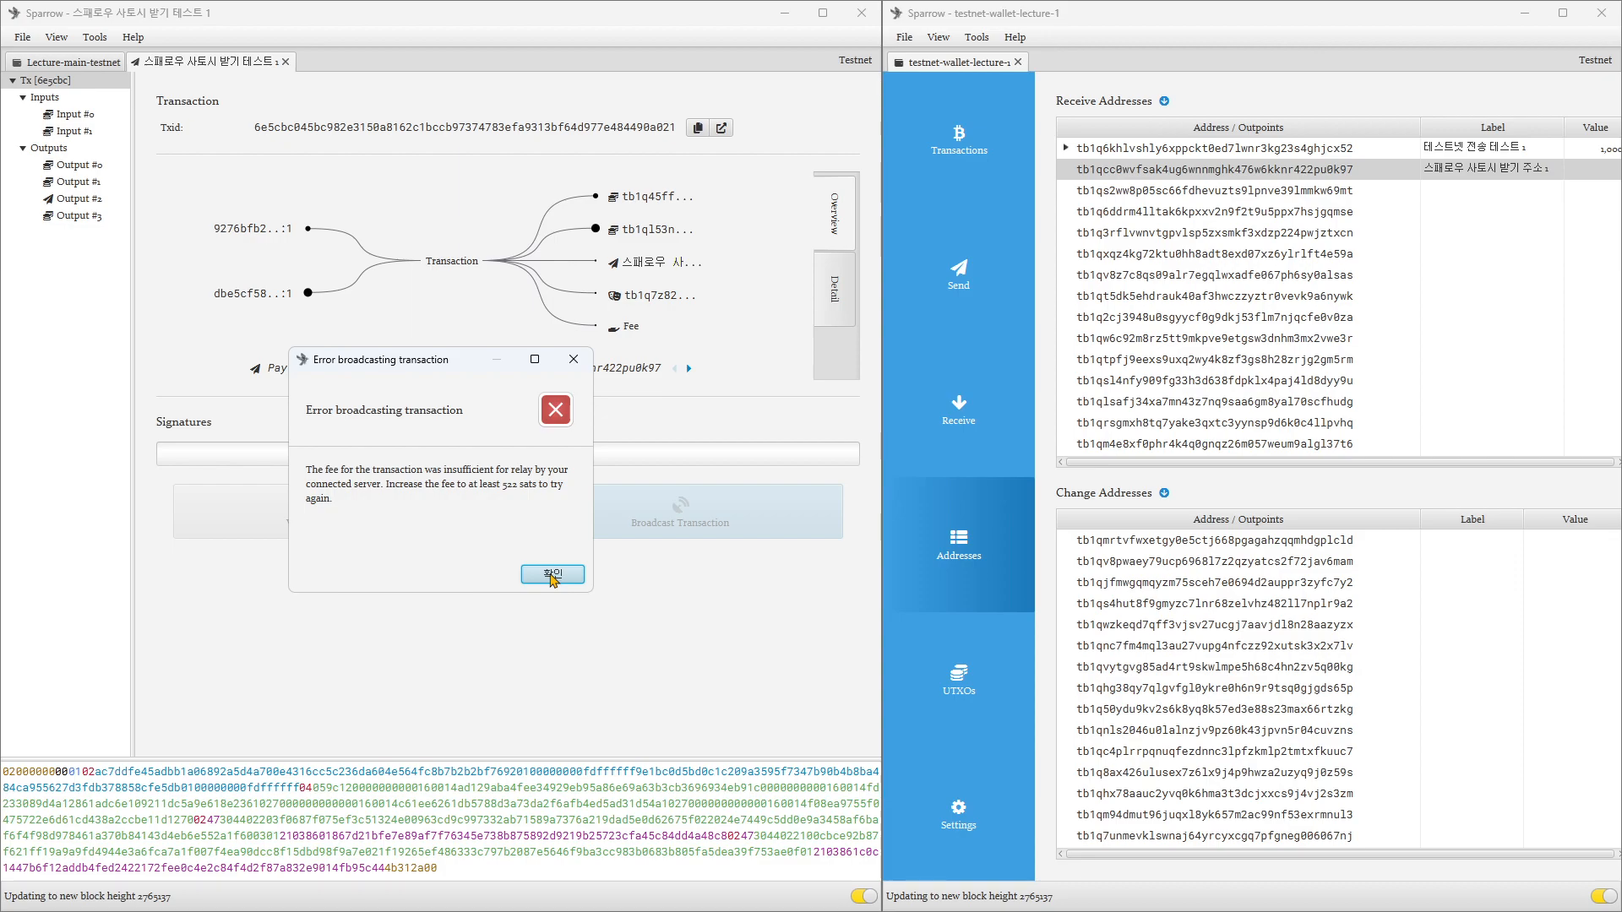
pyautogui.click(552, 575)
pyautogui.click(663, 531)
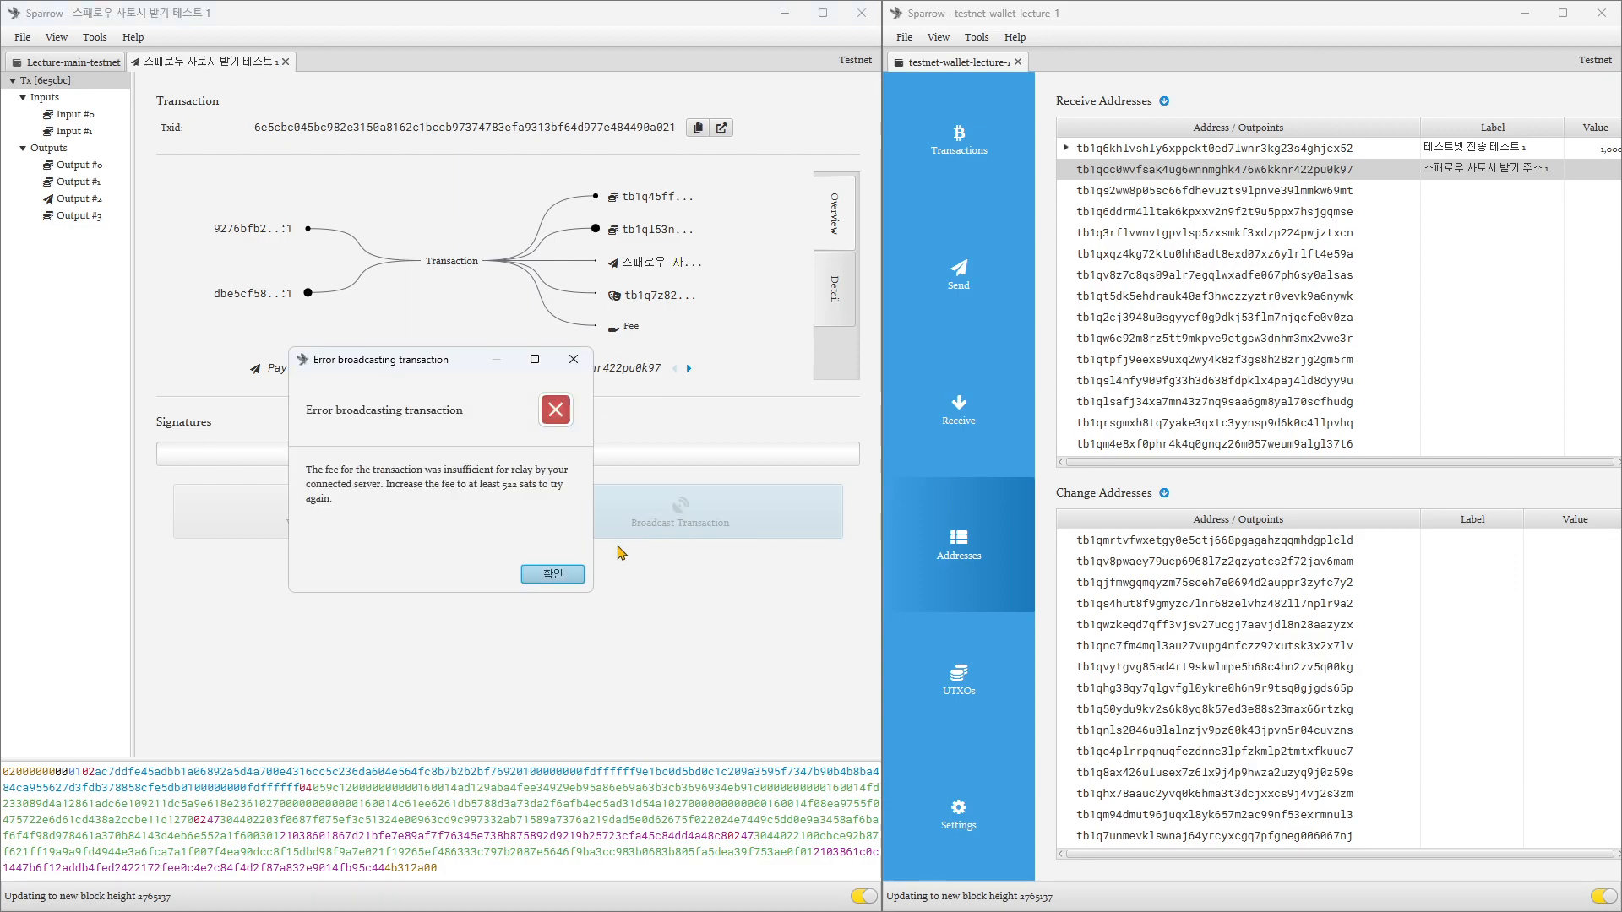
pyautogui.click(541, 575)
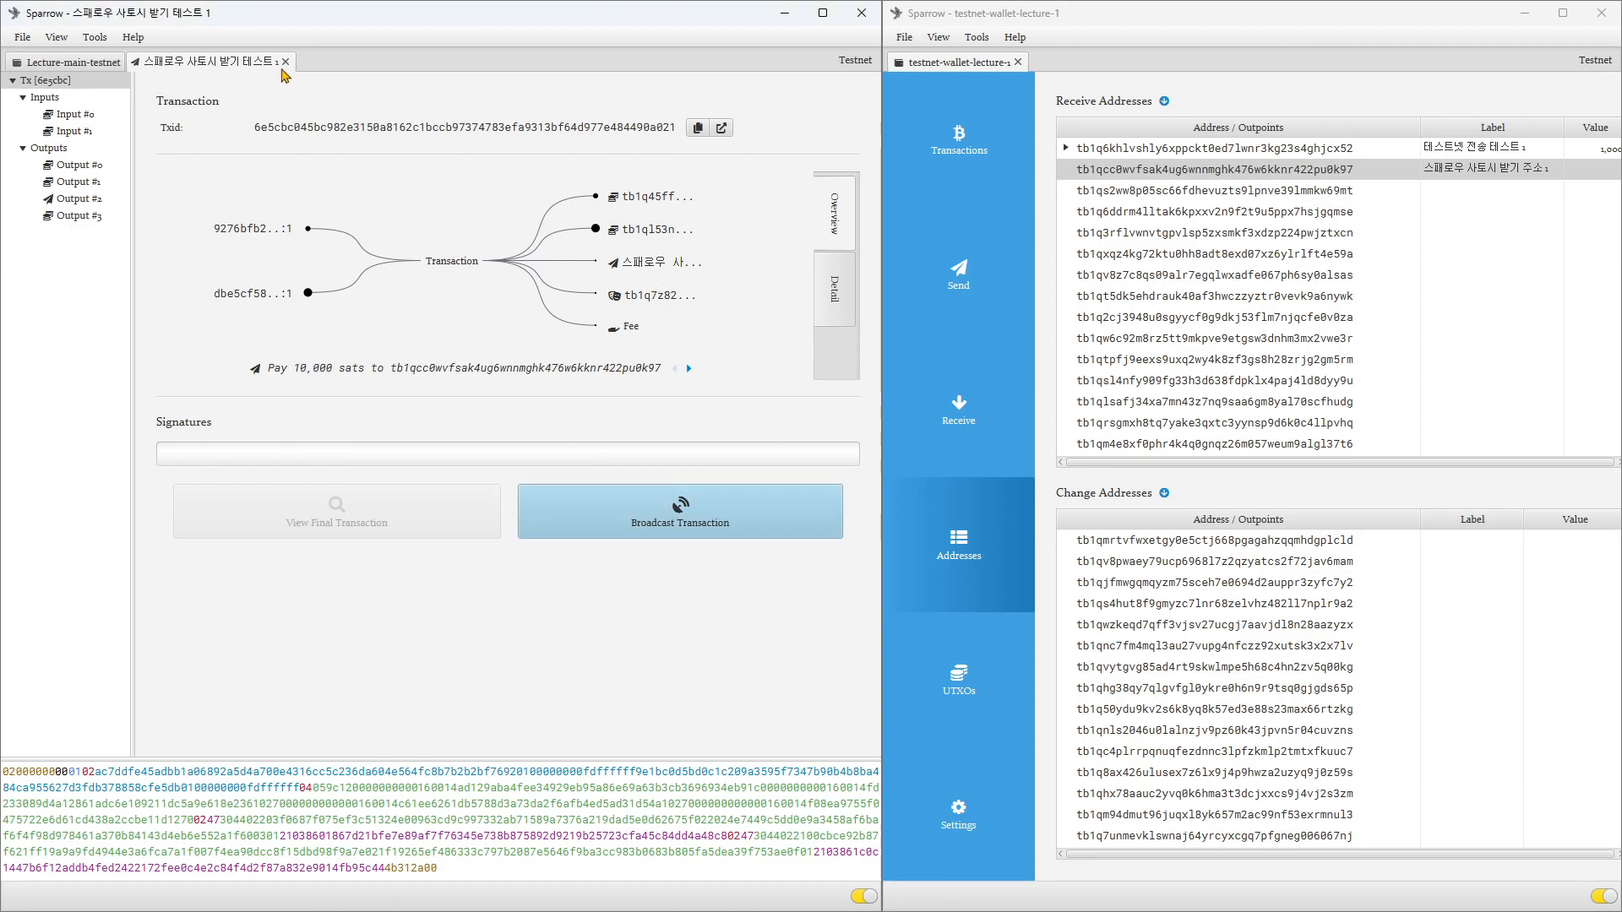
# Step: Switch the Lecture-main-testnet payment's fee to Target Blocks, then create the transaction again and finalize it for signing
pyautogui.click(68, 62)
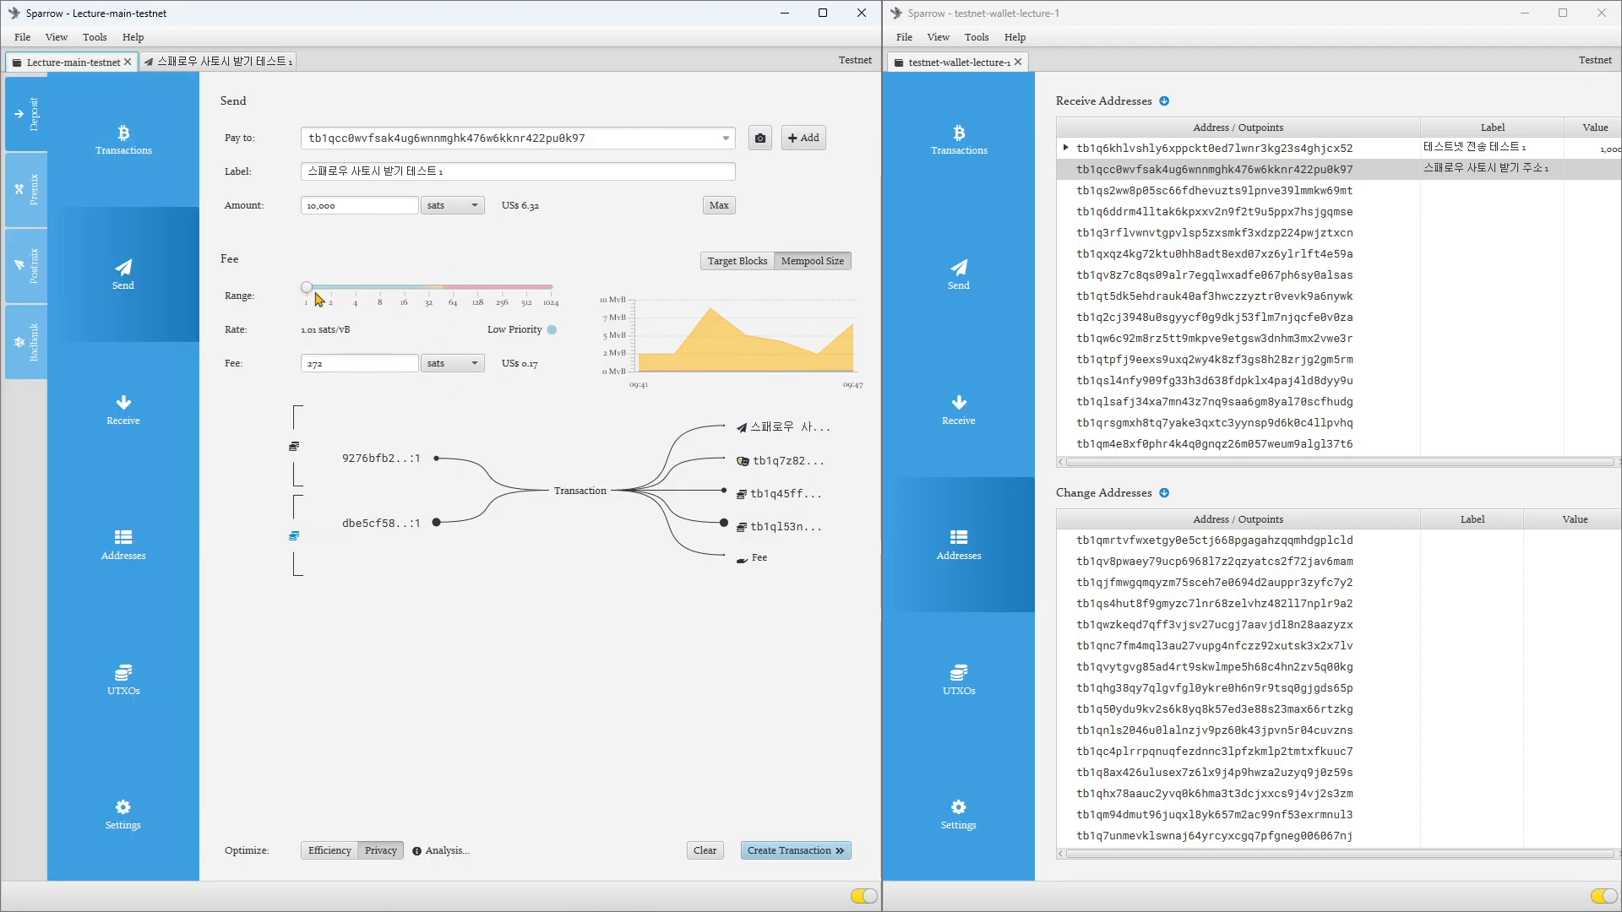
pyautogui.click(729, 268)
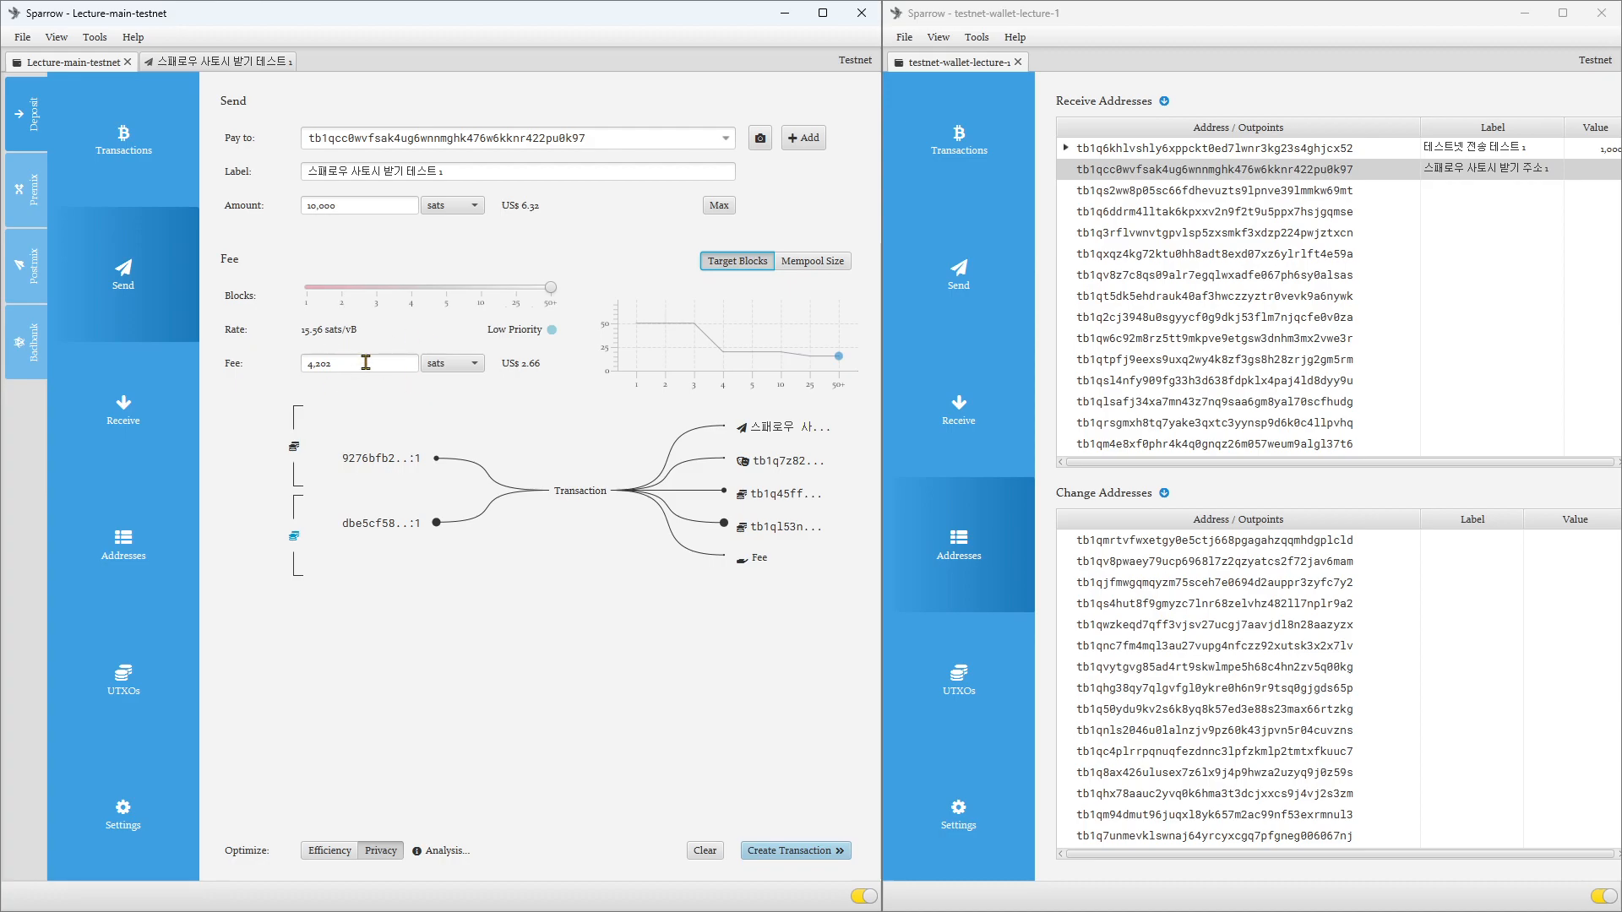
pyautogui.click(812, 851)
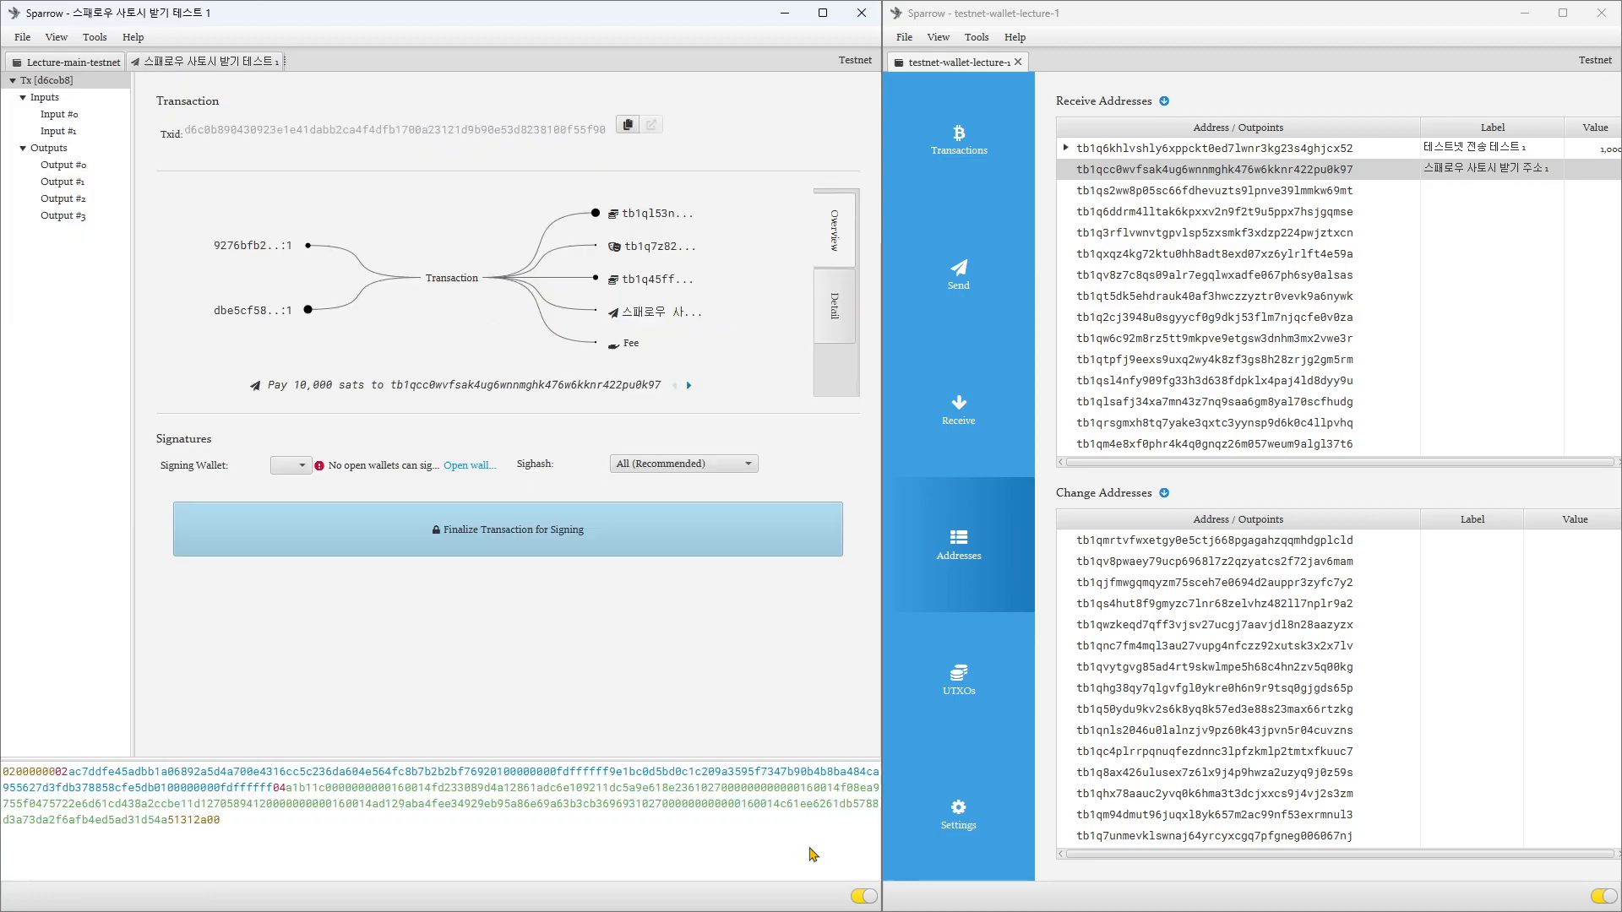
pyautogui.click(507, 517)
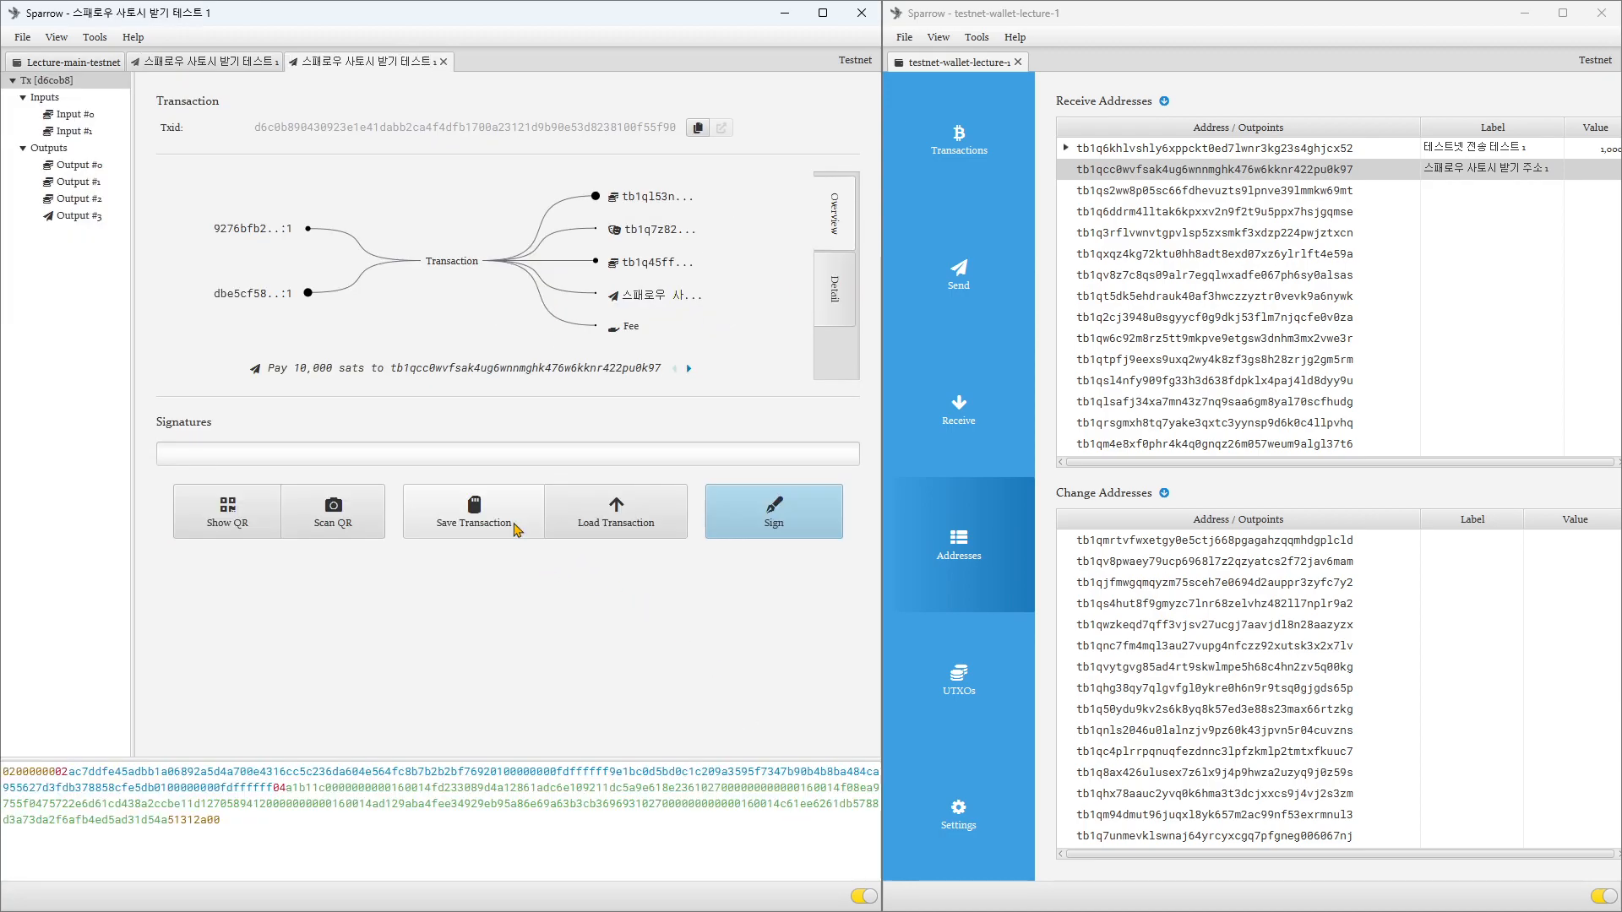
# Step: Sign the recreated transaction with the Lecture-main-testnet wallet password and broadcast it
pyautogui.click(762, 528)
pyautogui.write('••••')
pyautogui.click(417, 579)
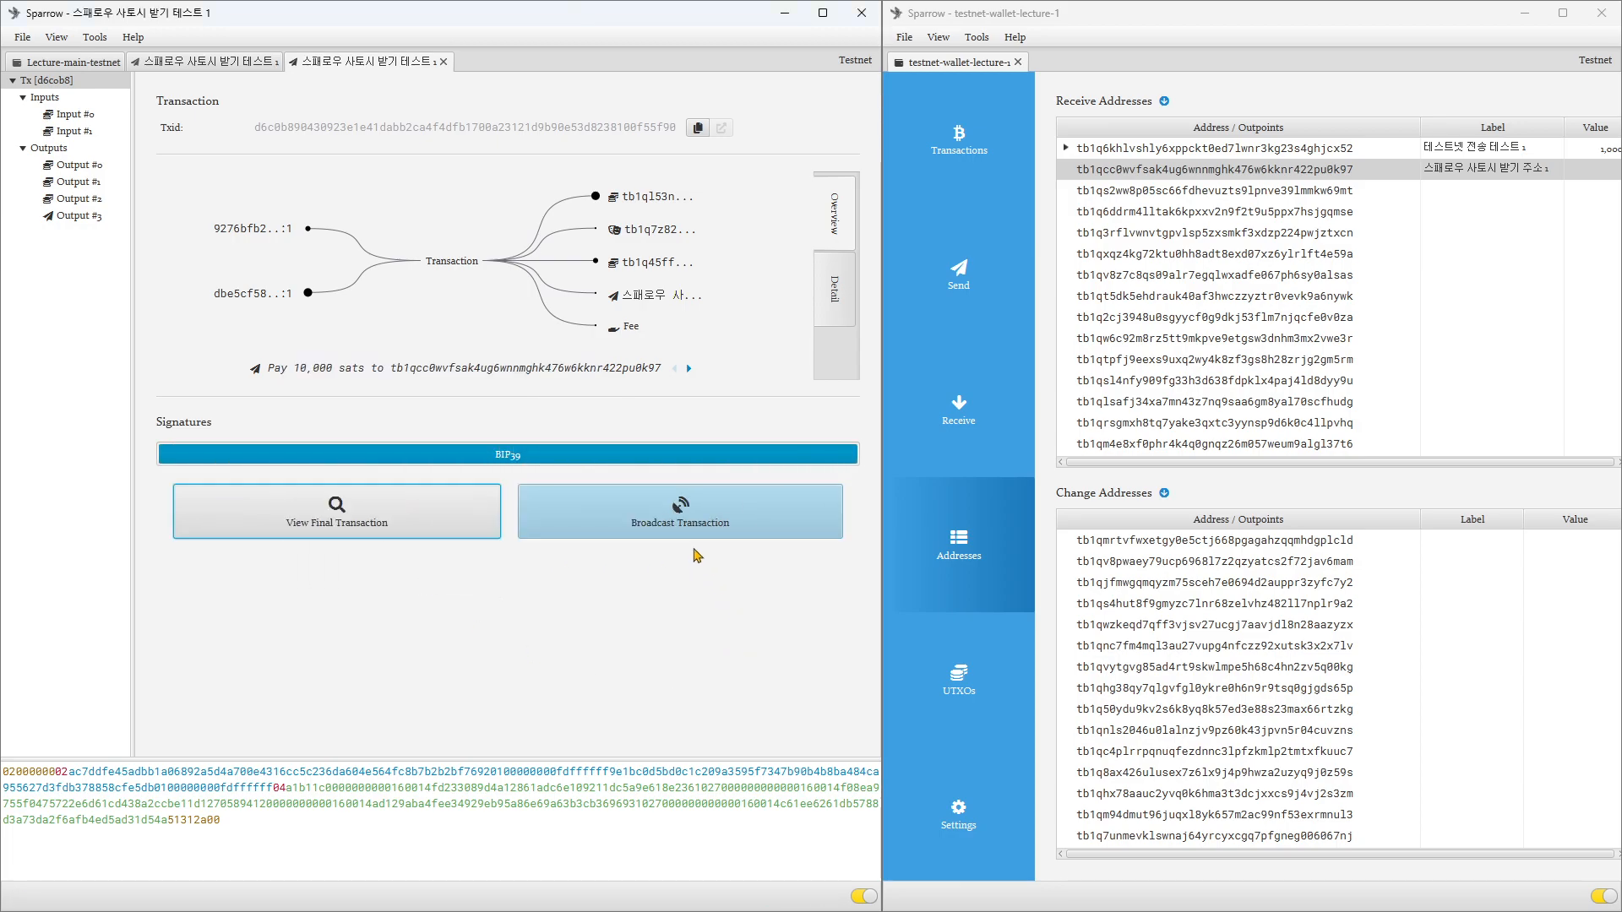
pyautogui.click(688, 530)
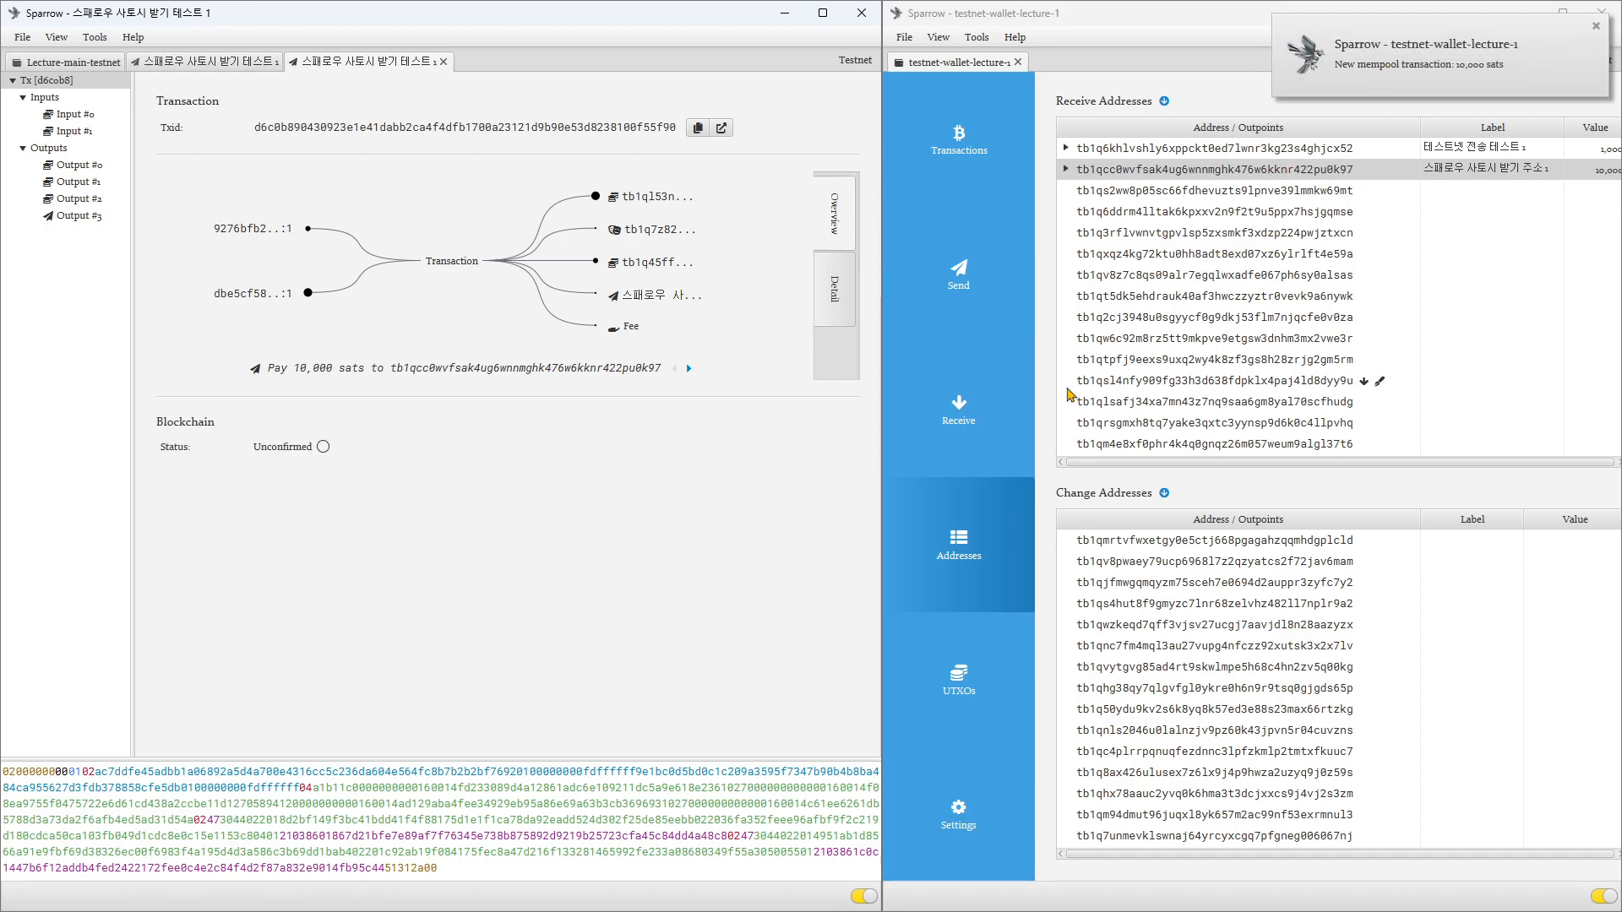
# Step: Widen the testnet-wallet-lecture-1 window and narrow the Address and Label columns of its receive addresses
pyautogui.moveTo(882, 419); pyautogui.dragTo(735, 423)
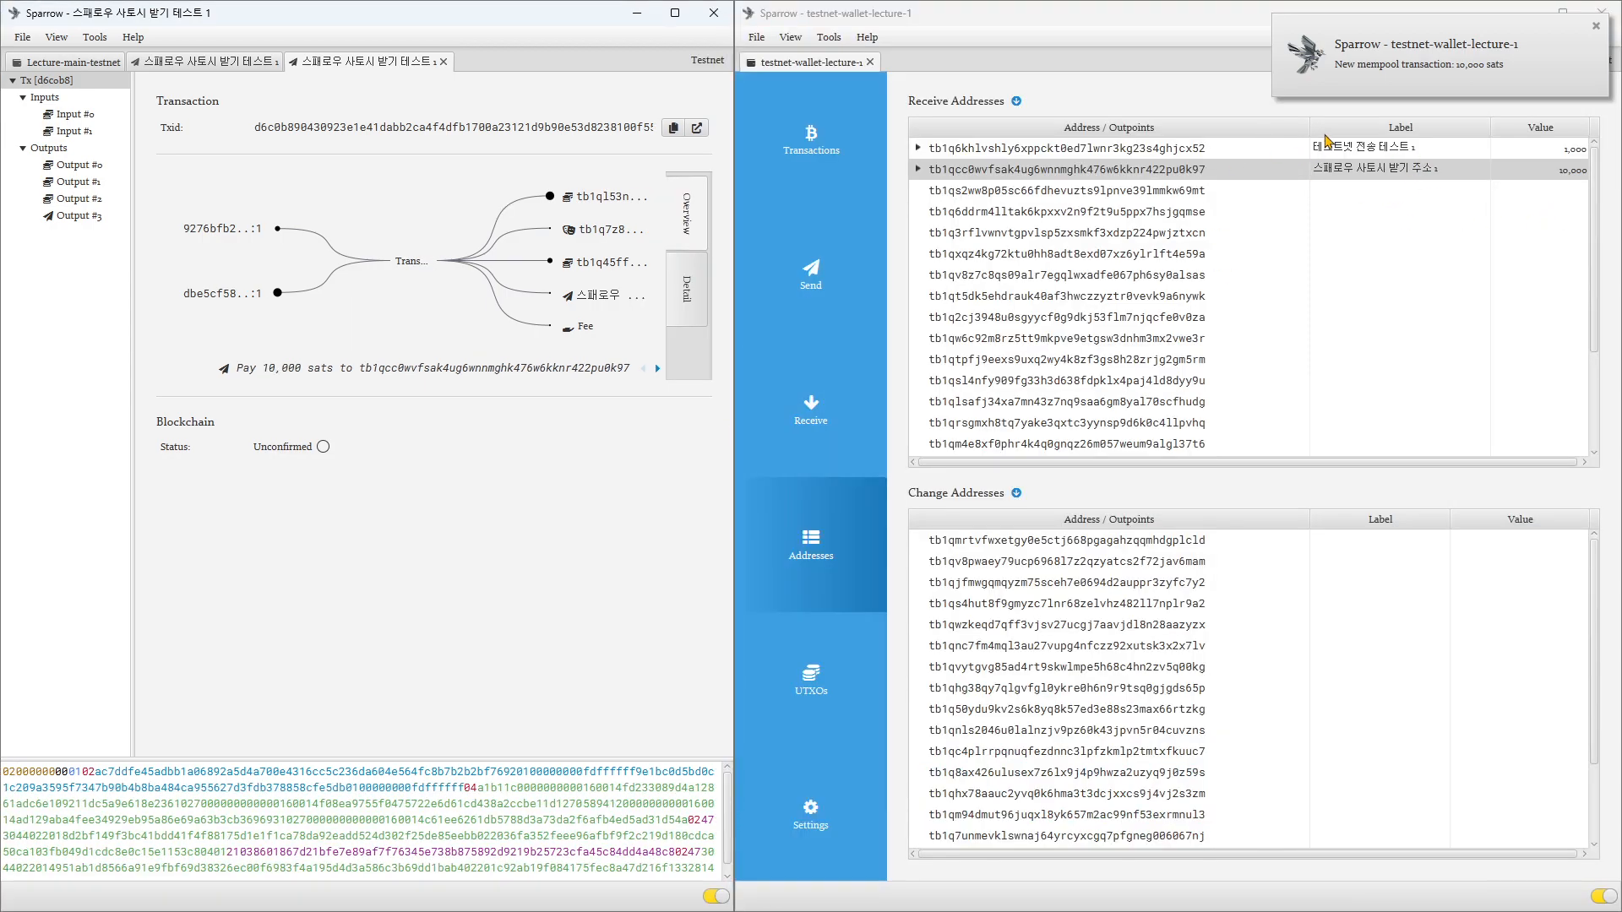
pyautogui.moveTo(1309, 127); pyautogui.dragTo(1244, 129)
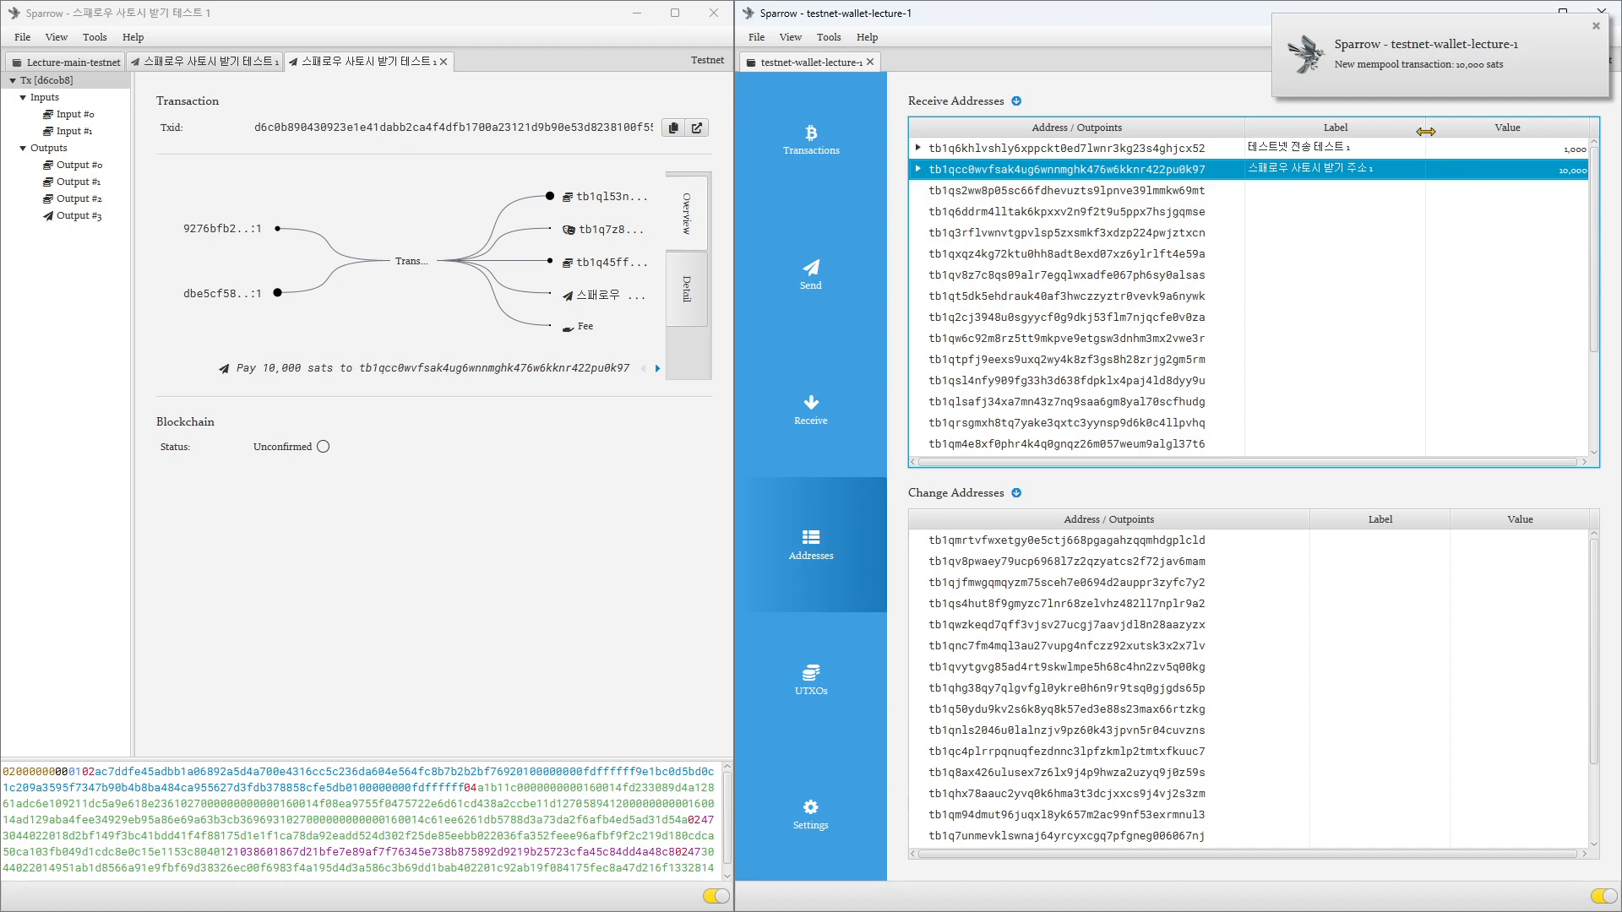
pyautogui.moveTo(1426, 131); pyautogui.dragTo(1403, 130)
# Step: Review testnet-wallet-lecture-1's transactions, receive addresses and Send form, and return to Lecture-main-testnet's Send form
pyautogui.click(797, 168)
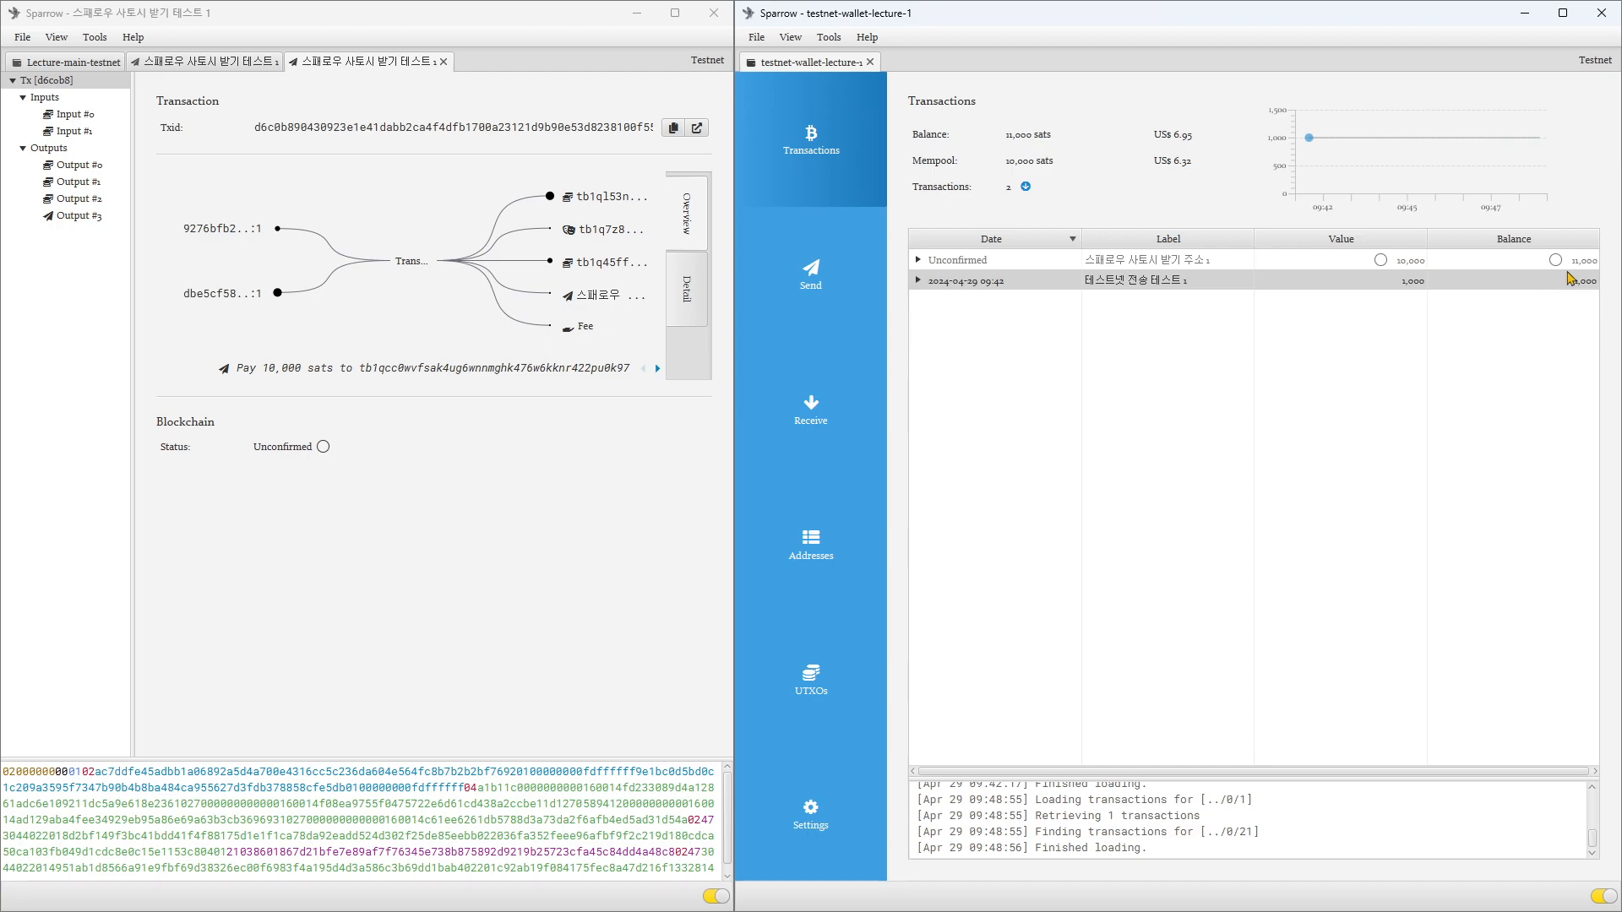
pyautogui.moveTo(731, 537)
pyautogui.moveTo(731, 537); pyautogui.dragTo(803, 557)
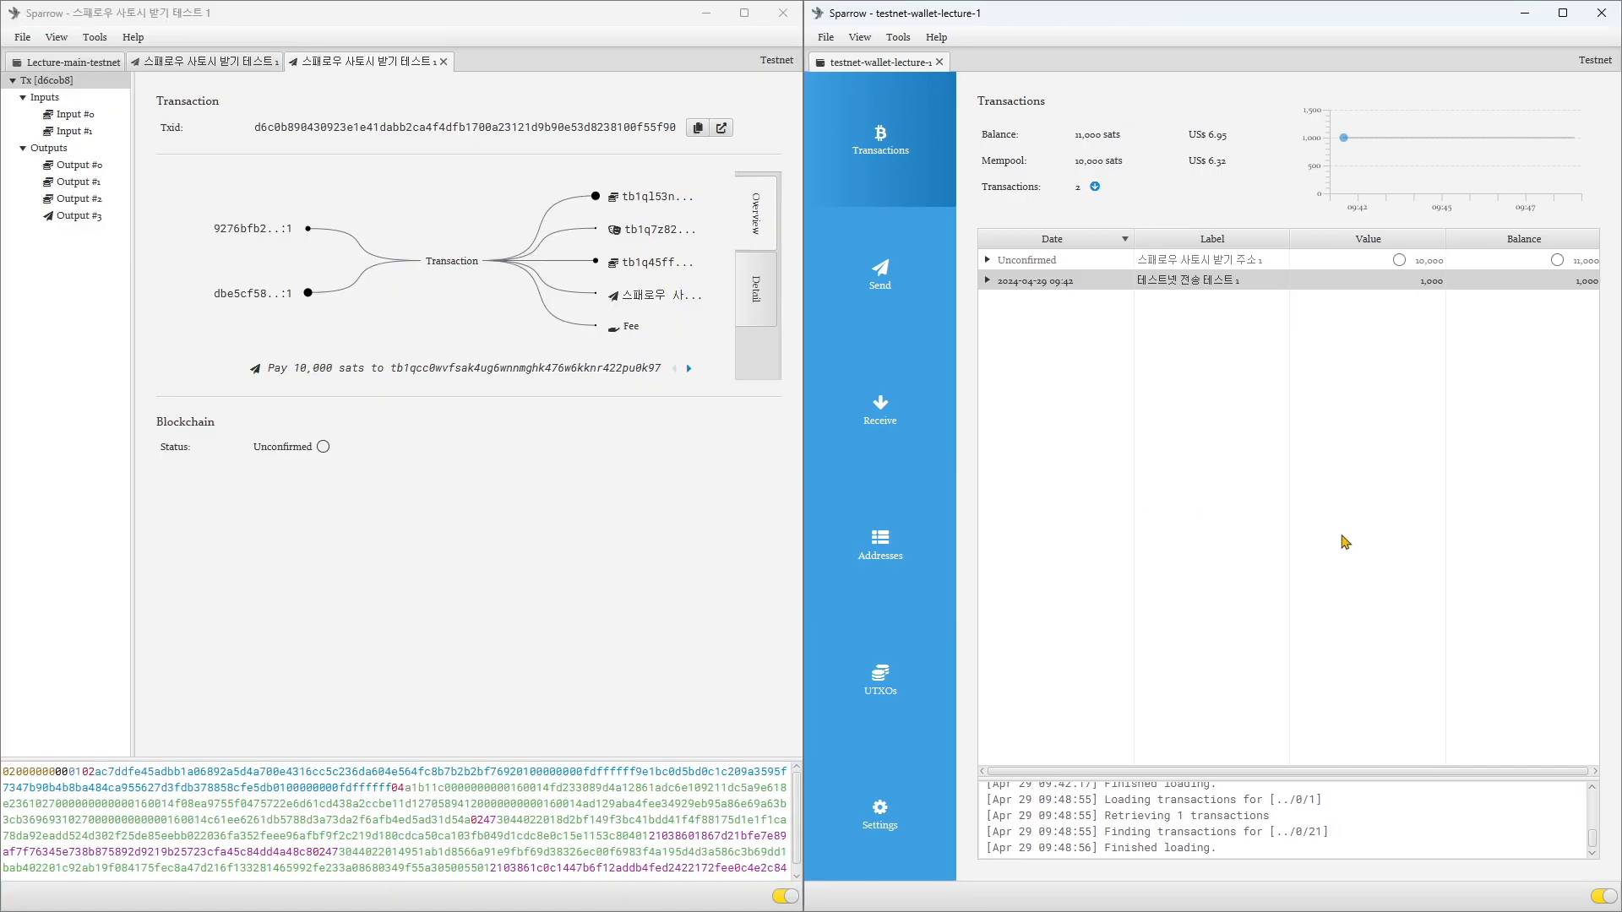
pyautogui.click(895, 548)
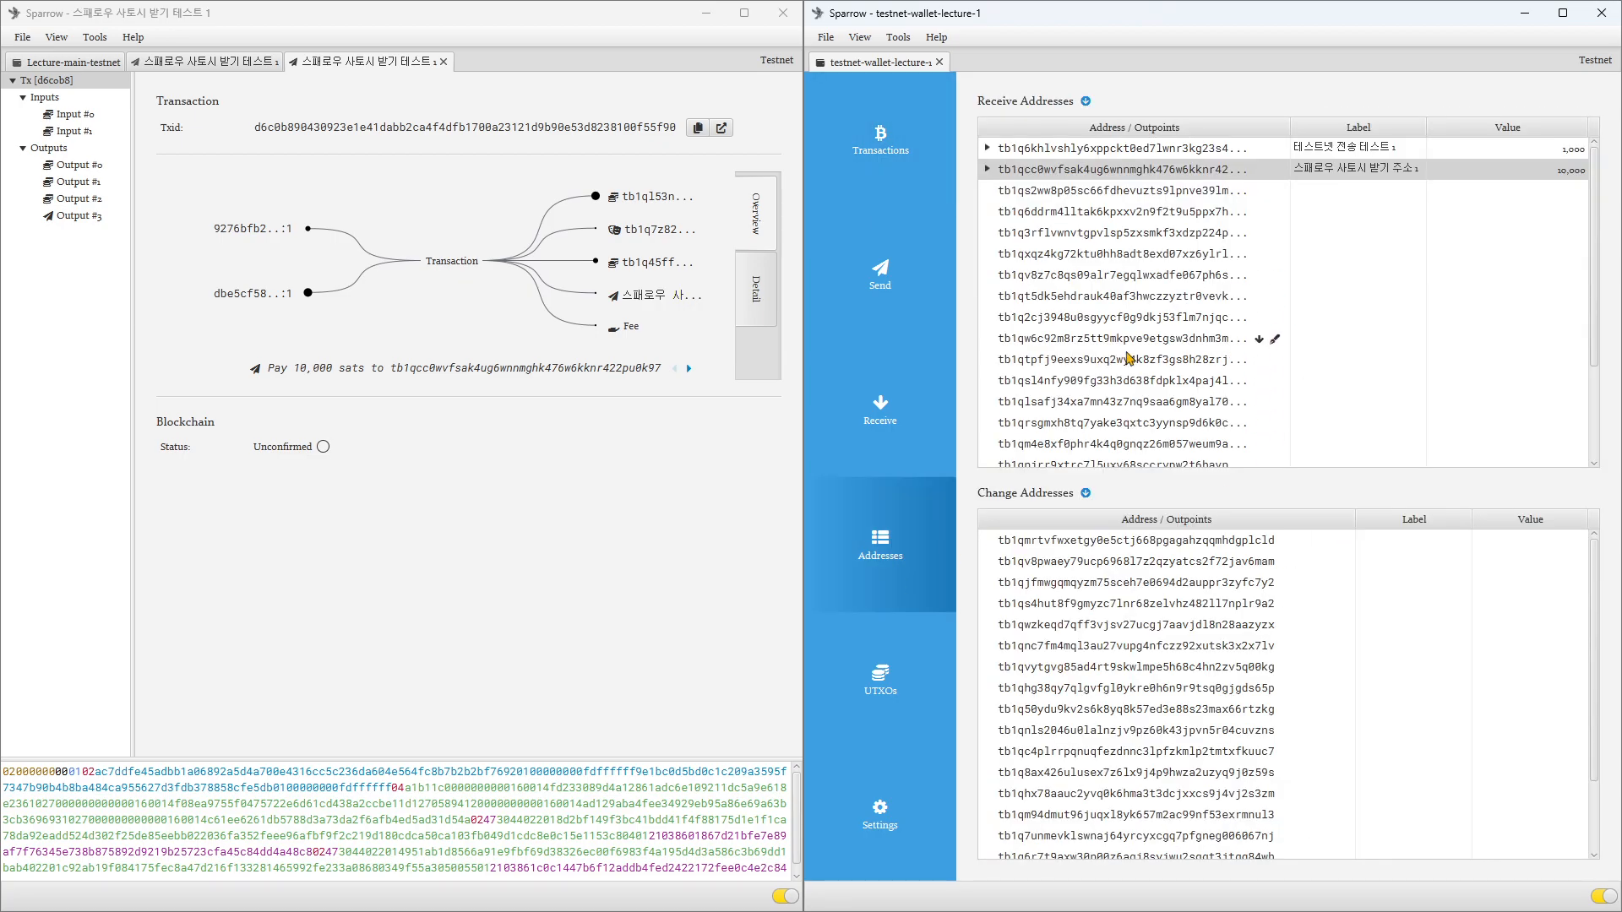
pyautogui.click(852, 417)
pyautogui.click(893, 283)
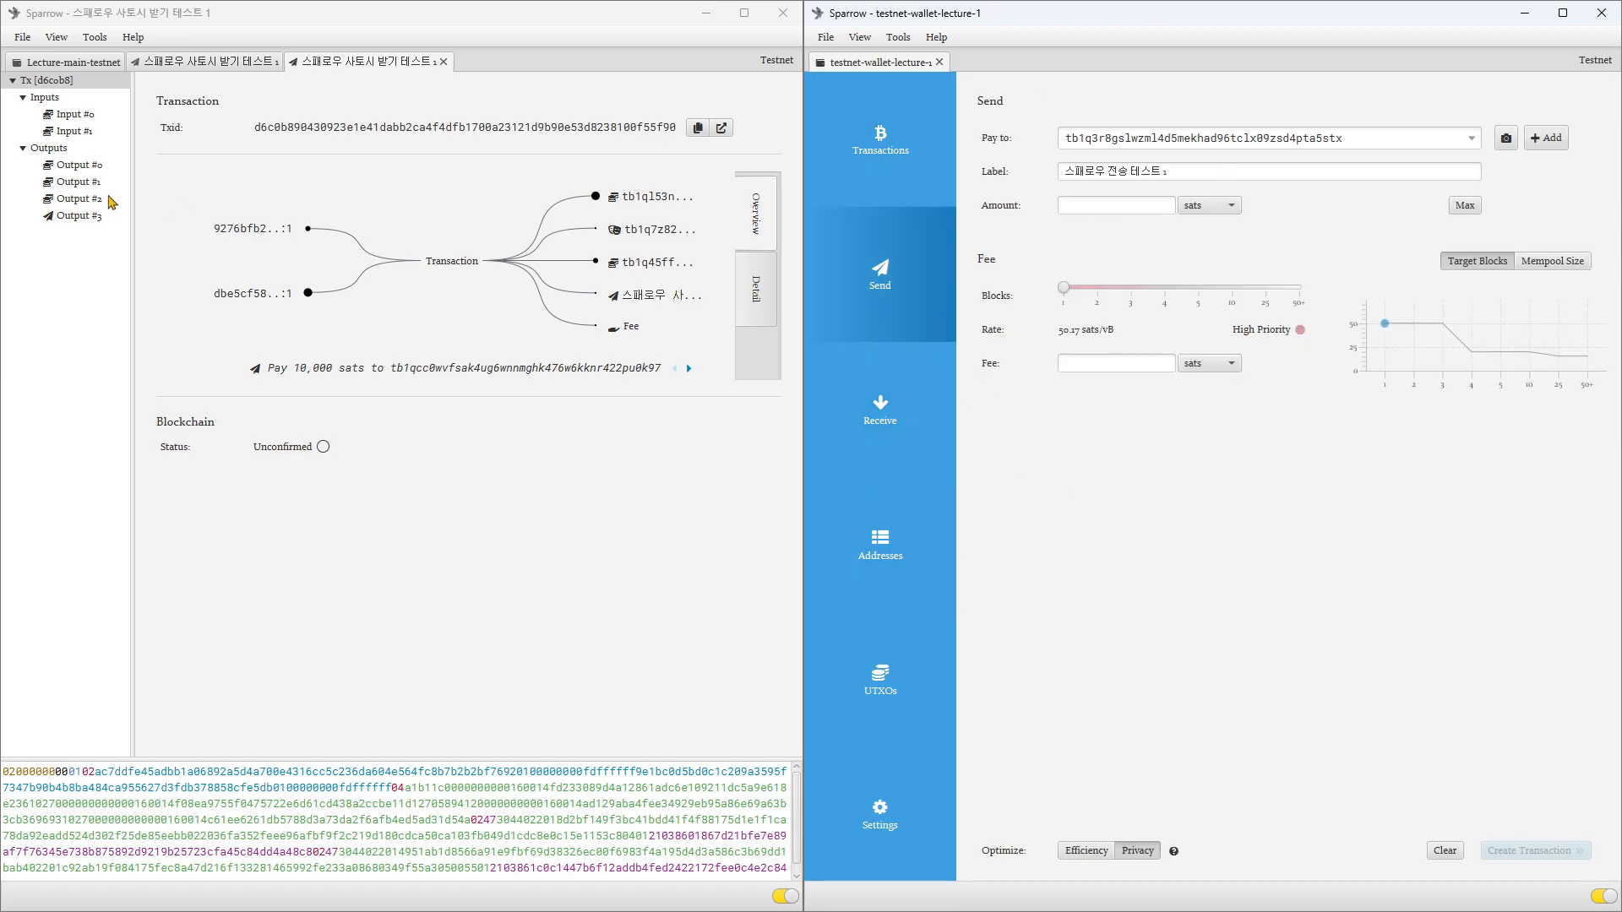
pyautogui.click(67, 66)
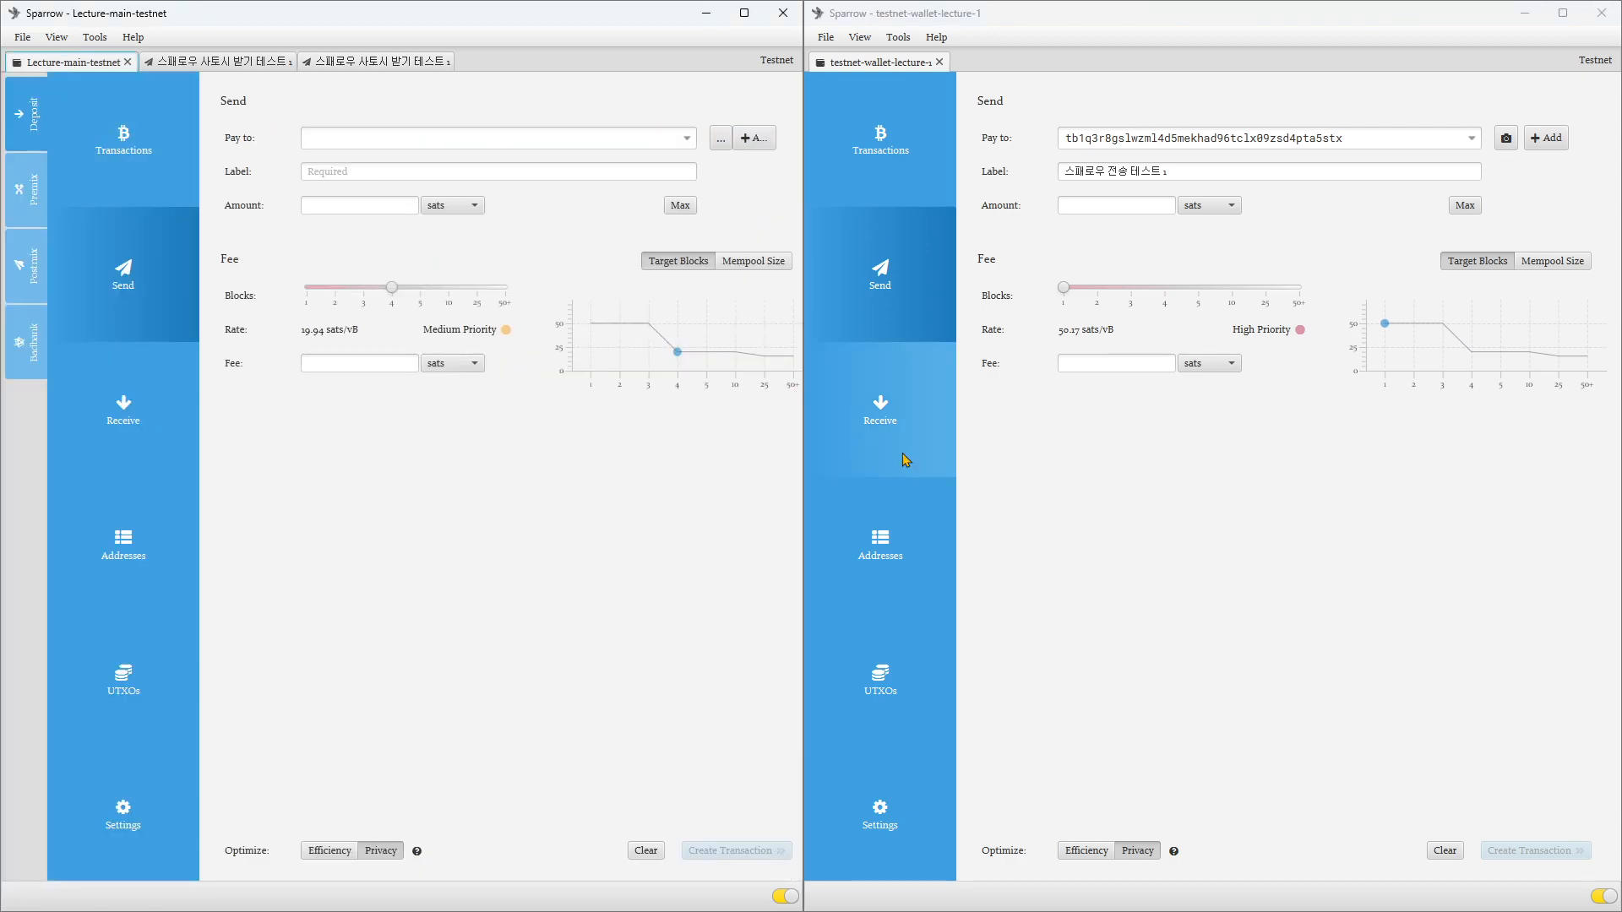
# Step: In testnet-wallet-lecture-1's UTXOs, toggle the selection of both outputs, ending with only the 10,000-sat output selected
pyautogui.click(906, 721)
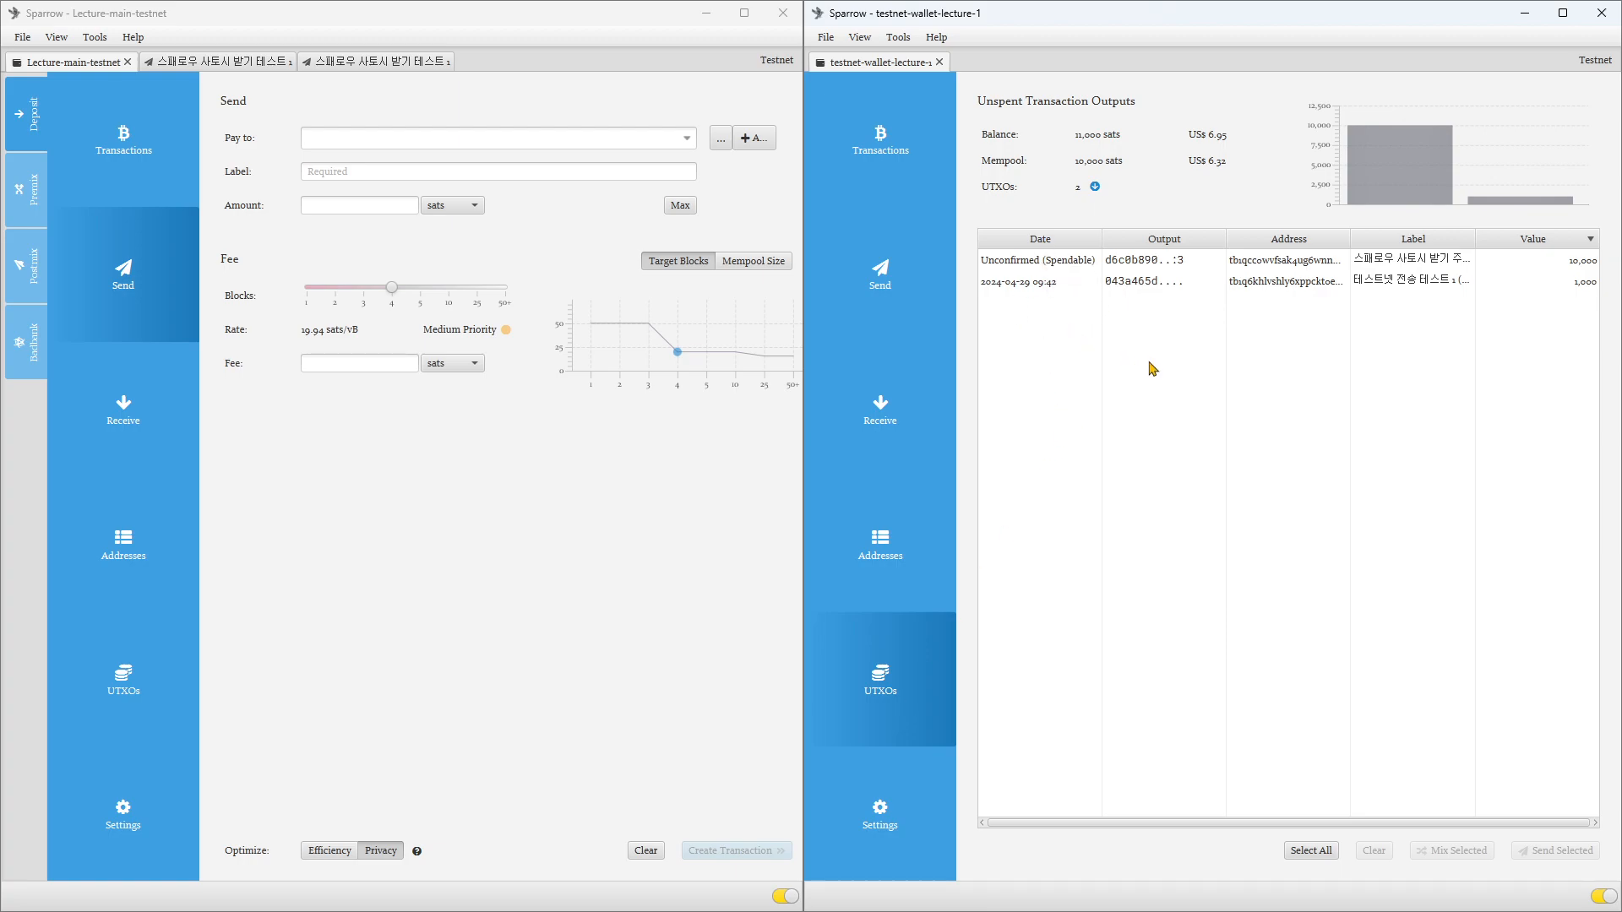
pyautogui.moveTo(1569, 293)
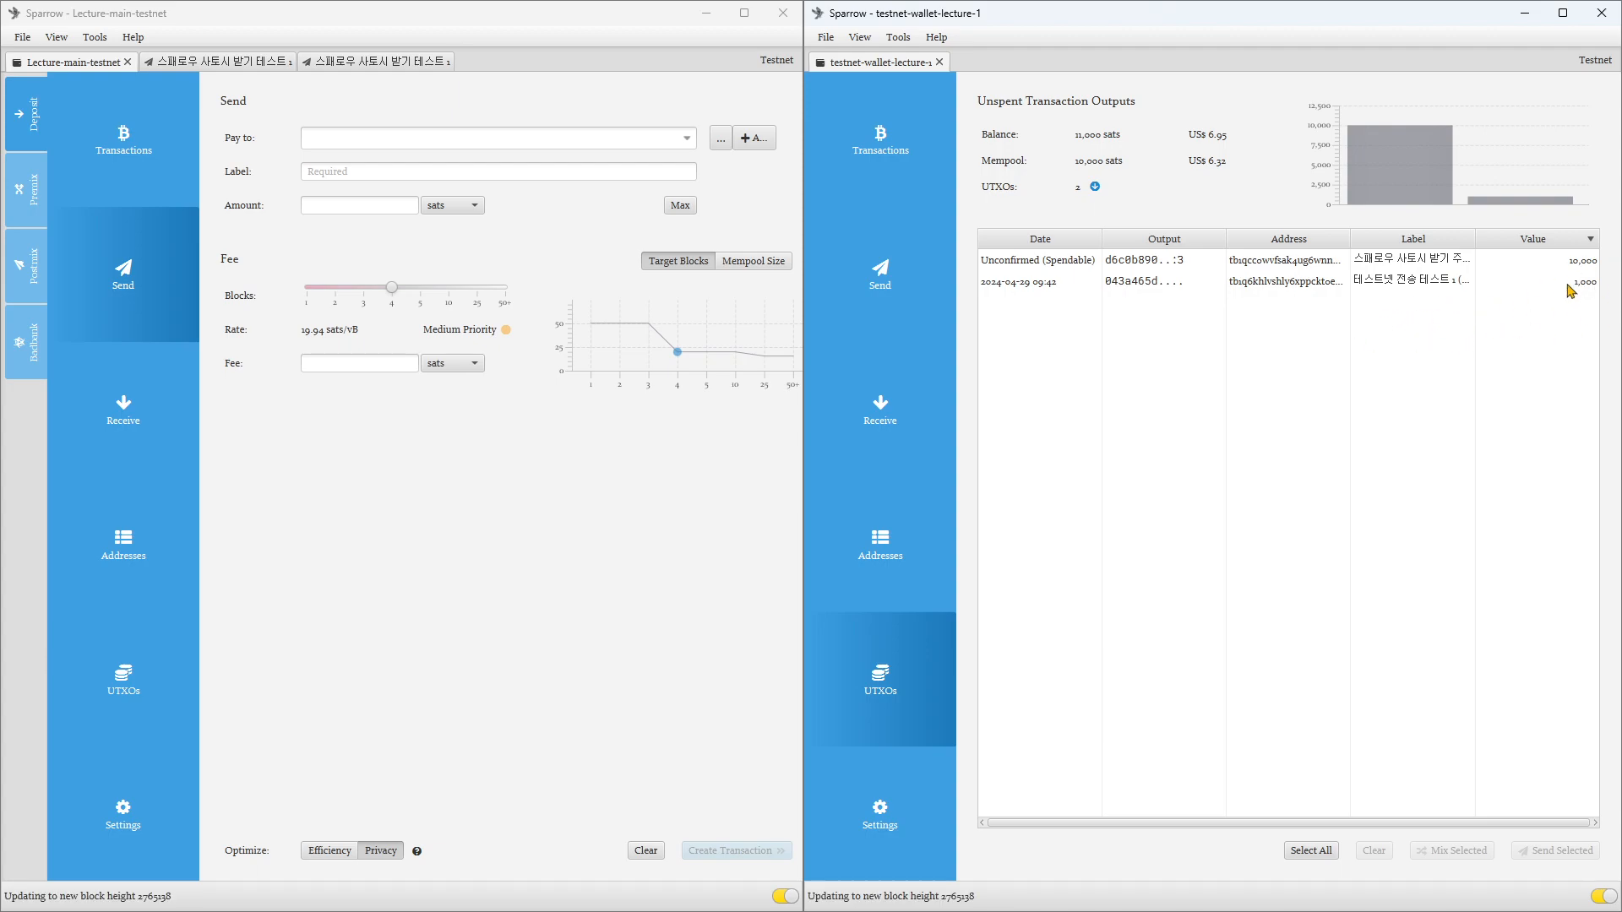
pyautogui.click(1019, 265)
pyautogui.keyDown('shift'); pyautogui.click(1027, 284); pyautogui.keyUp('shift')
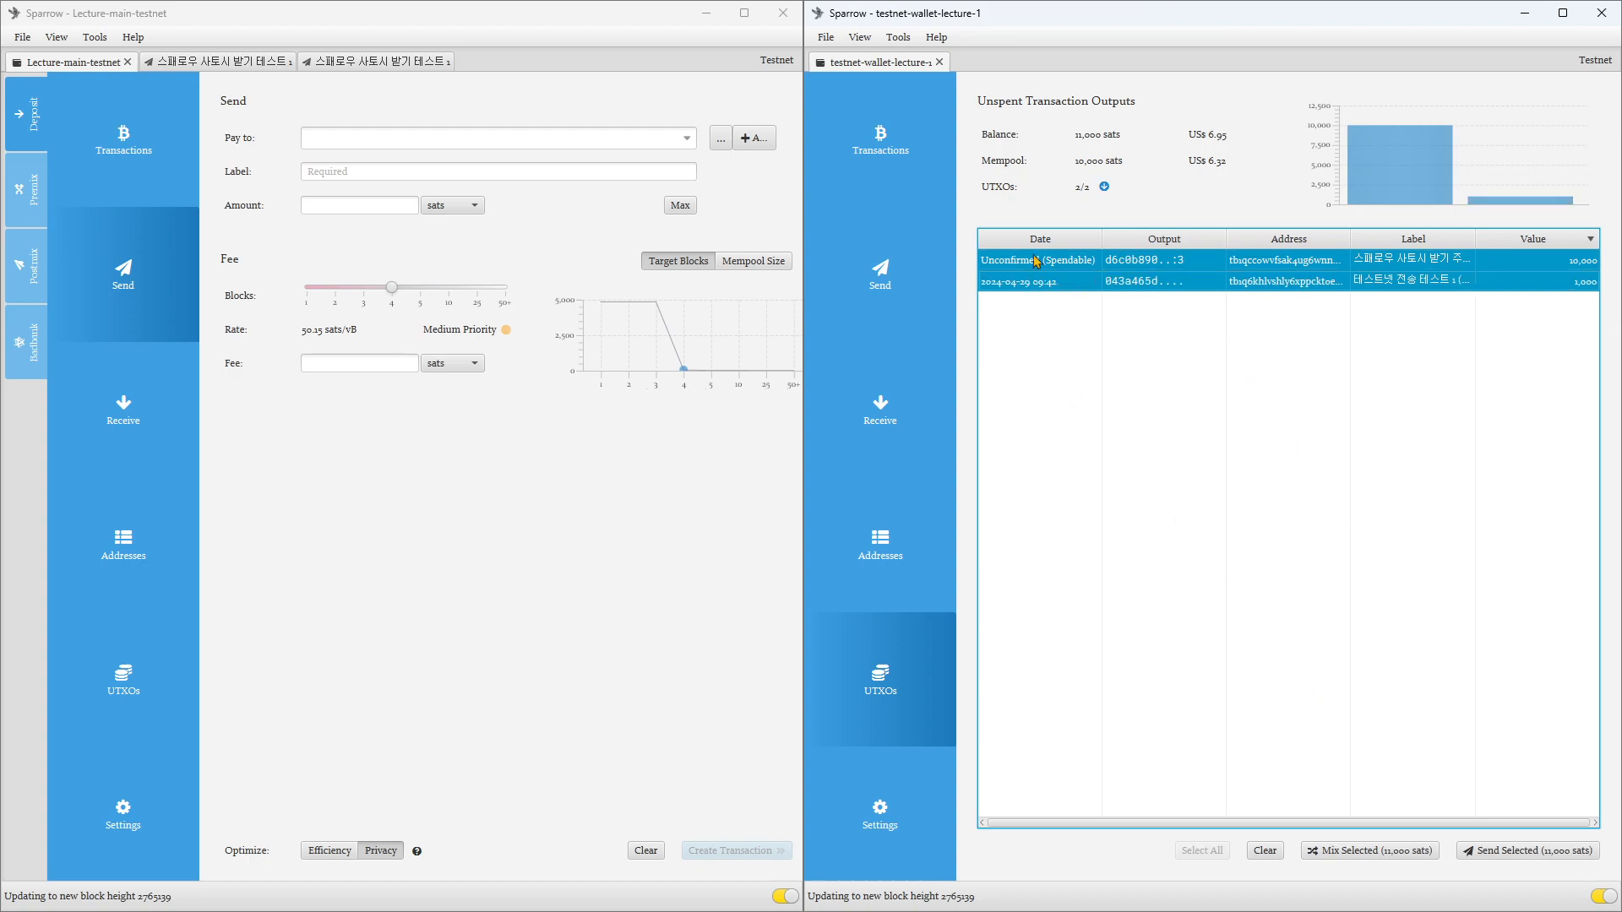
pyautogui.click(1034, 267)
pyautogui.keyDown('shift'); pyautogui.click(1044, 285); pyautogui.keyUp('shift')
pyautogui.click(1055, 264)
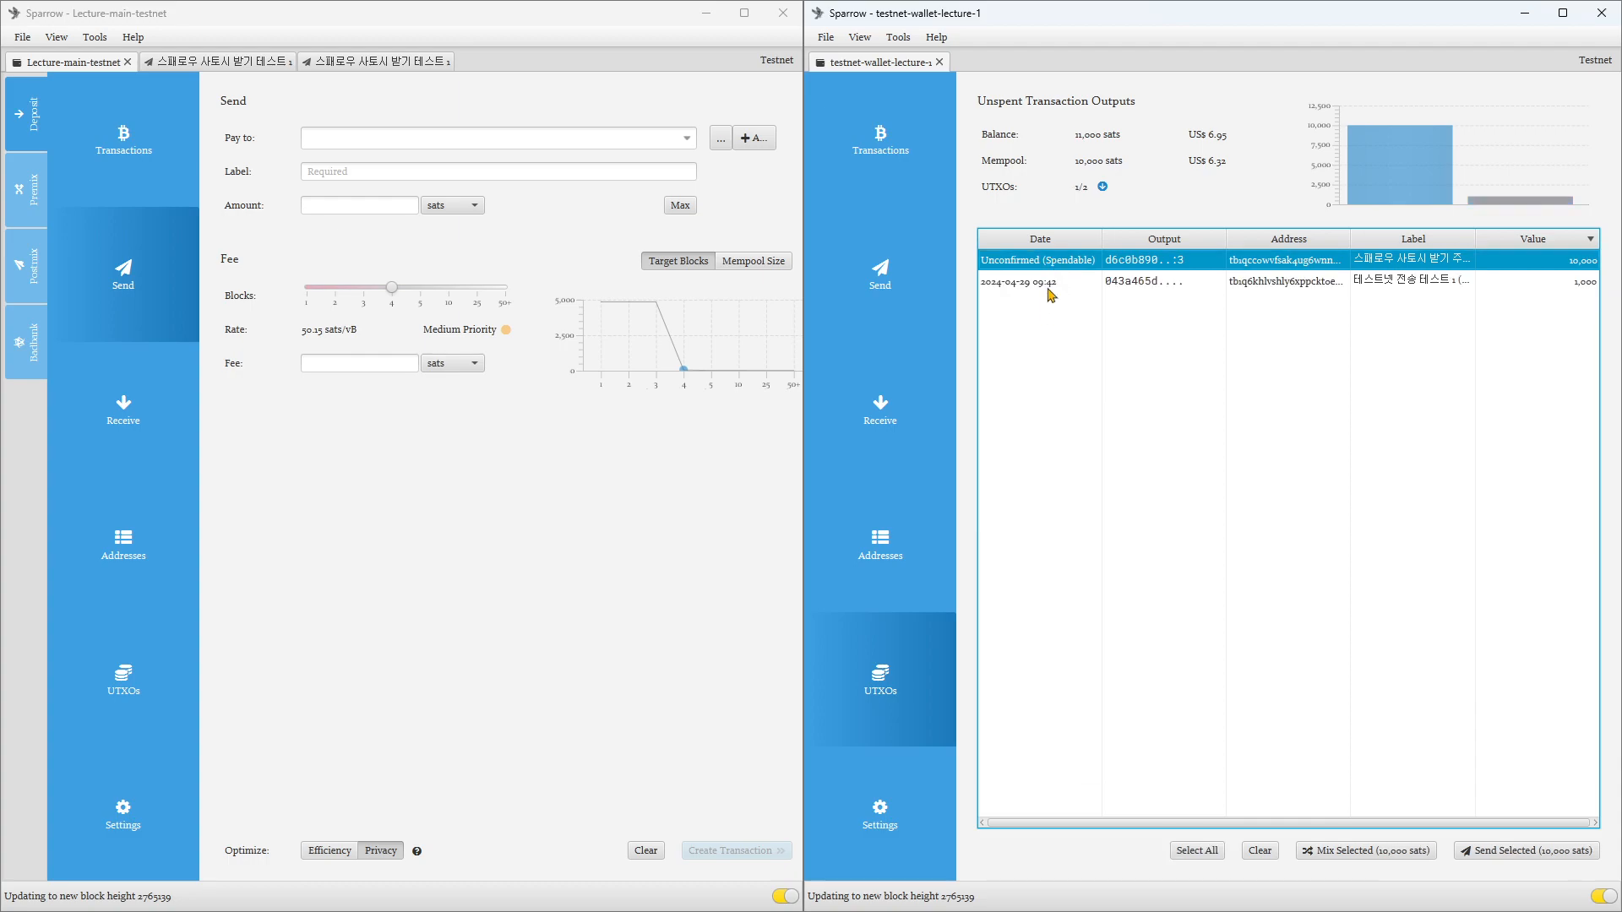
pyautogui.keyDown('shift'); pyautogui.click(1049, 281); pyautogui.keyUp('shift')
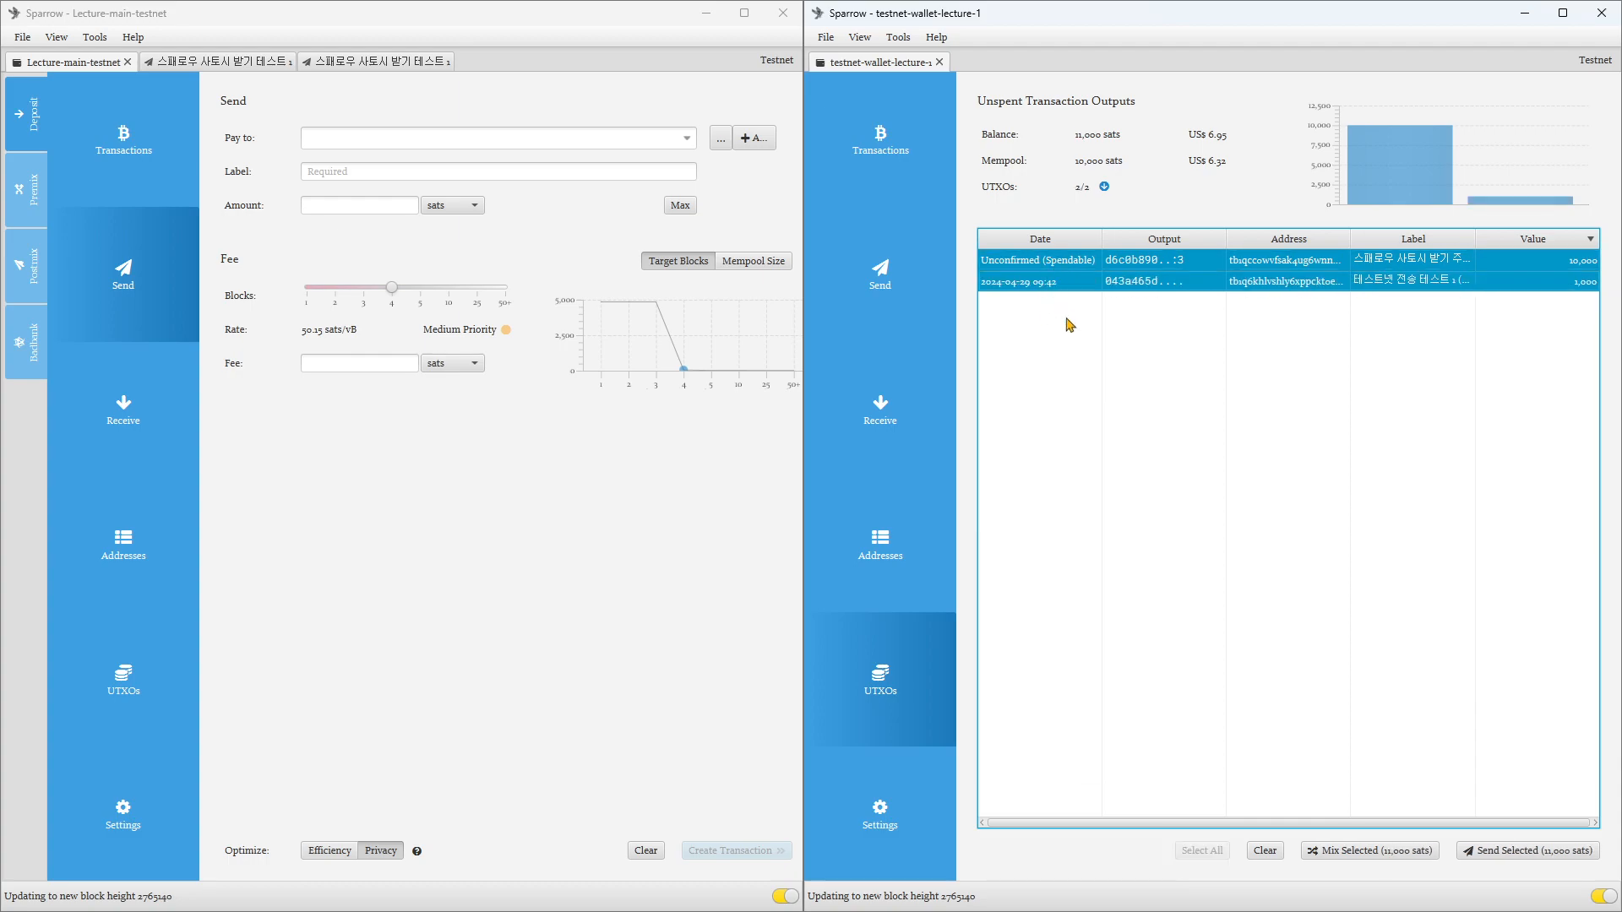
pyautogui.click(1060, 267)
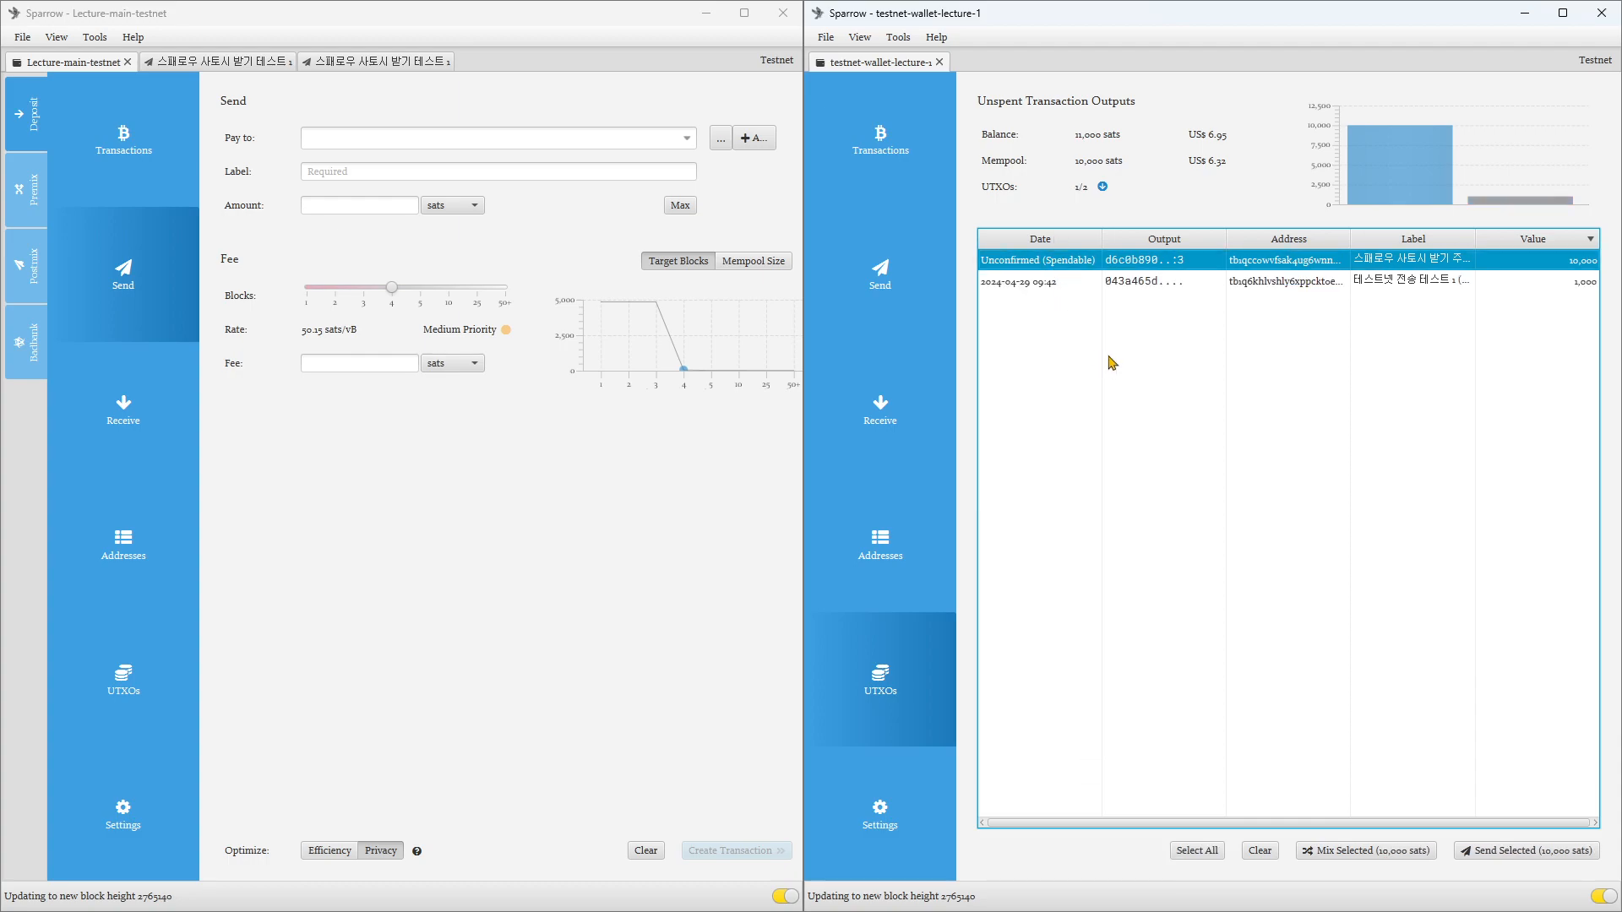
pyautogui.click(884, 583)
pyautogui.click(880, 701)
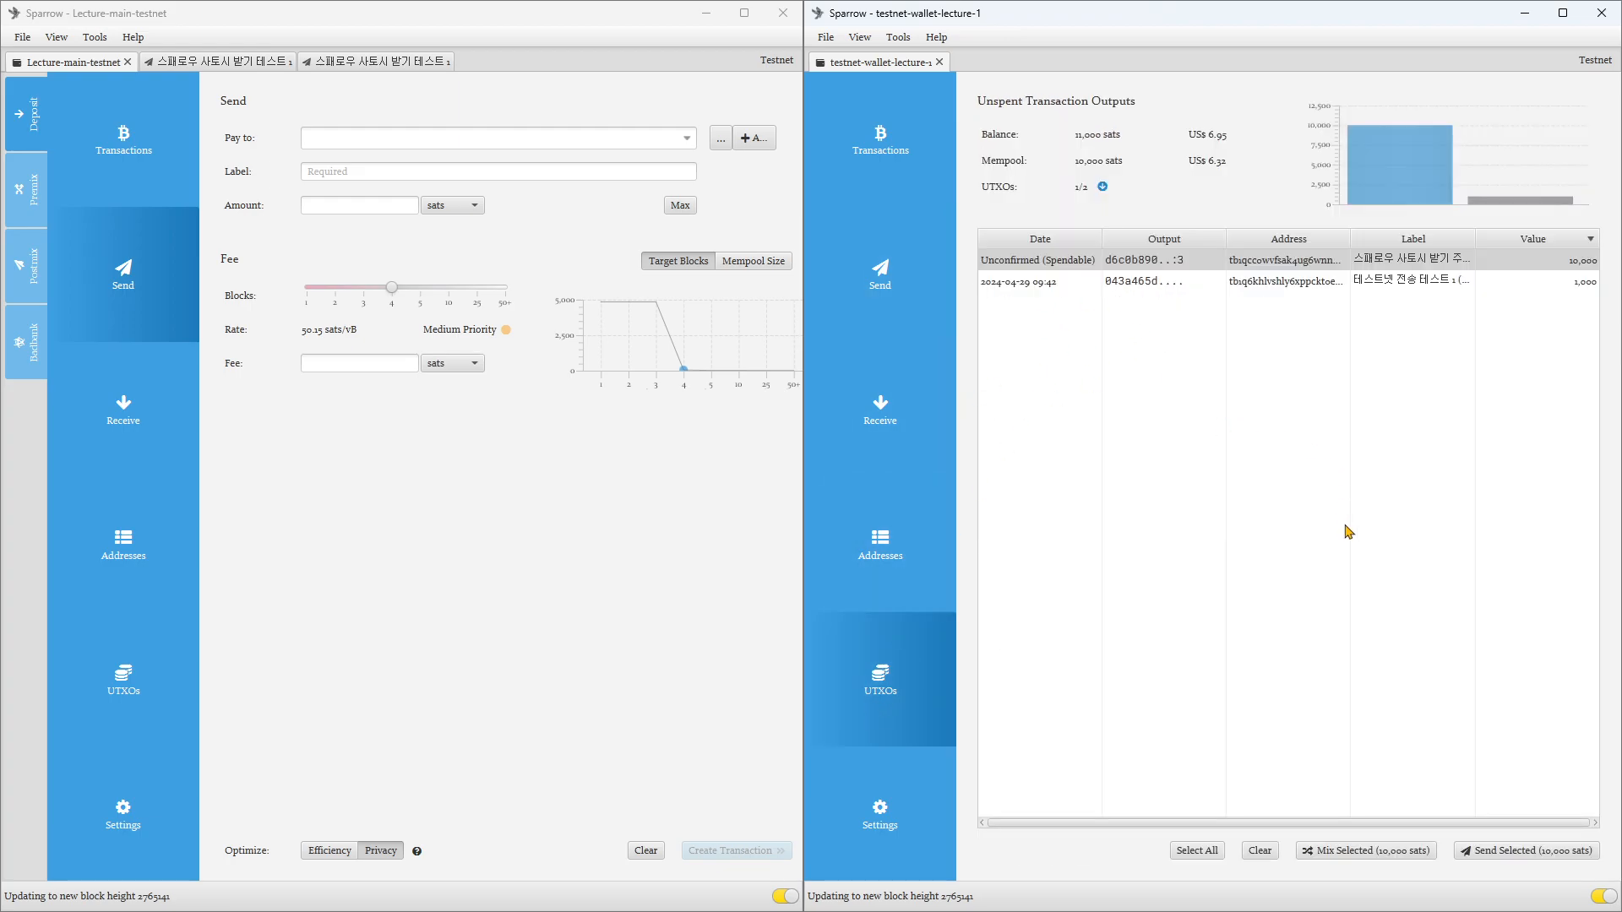
# Step: Clear the UTXO selection in a widened testnet-wallet-lecture-1 window and compare the 10,000-sat and 1,000-sat outputs by selecting them individually and together
pyautogui.click(1258, 850)
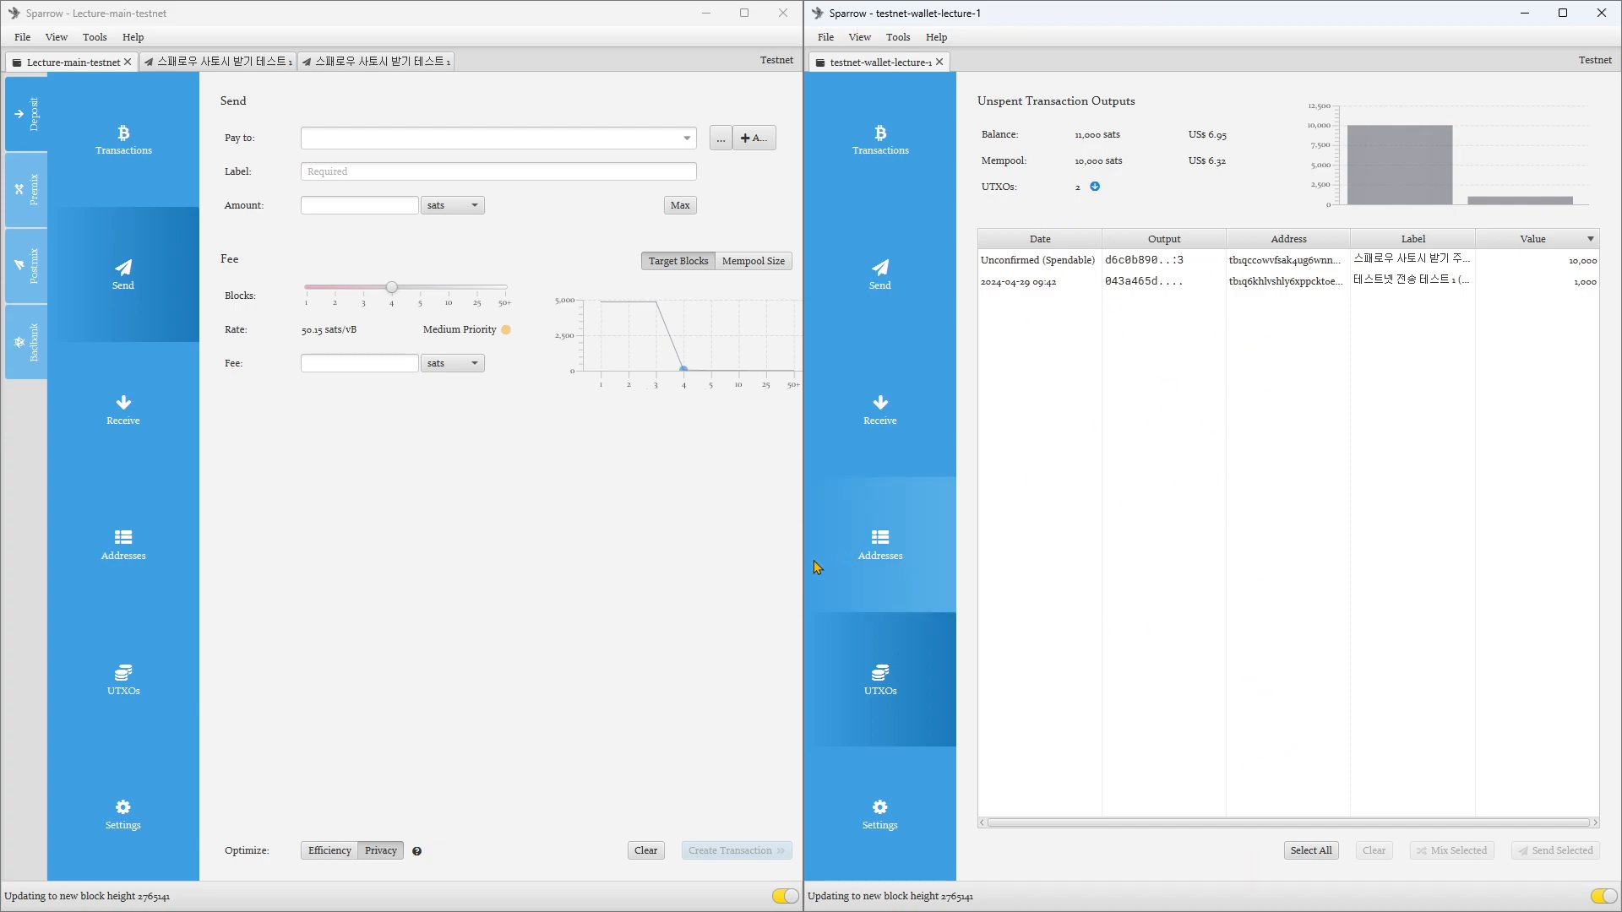
pyautogui.moveTo(803, 655); pyautogui.dragTo(477, 651)
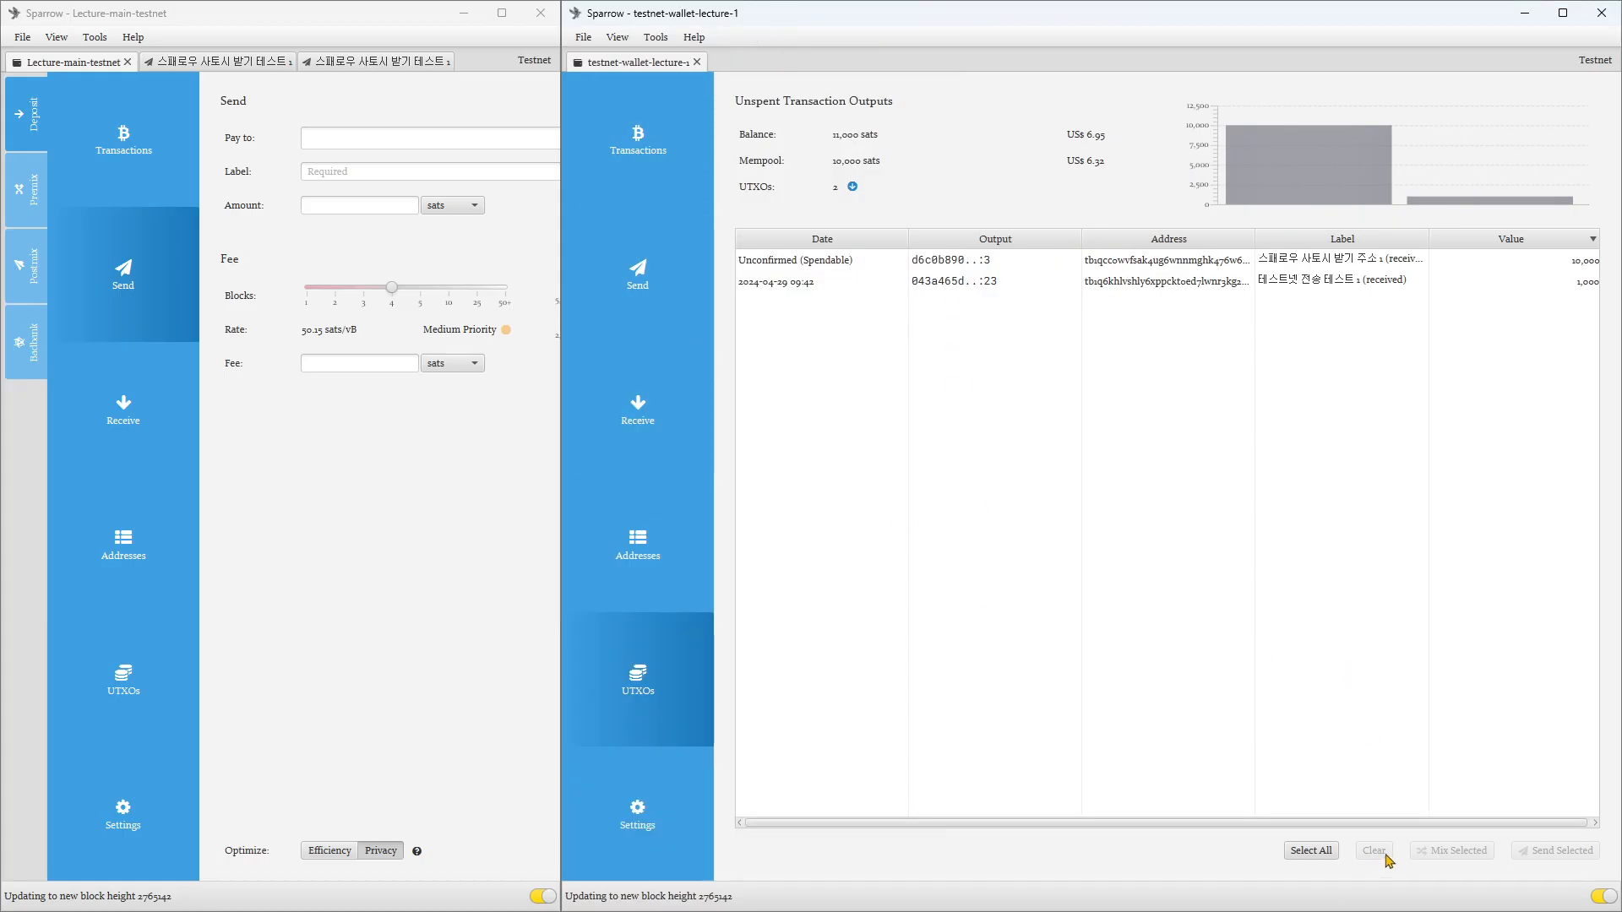
pyautogui.click(843, 283)
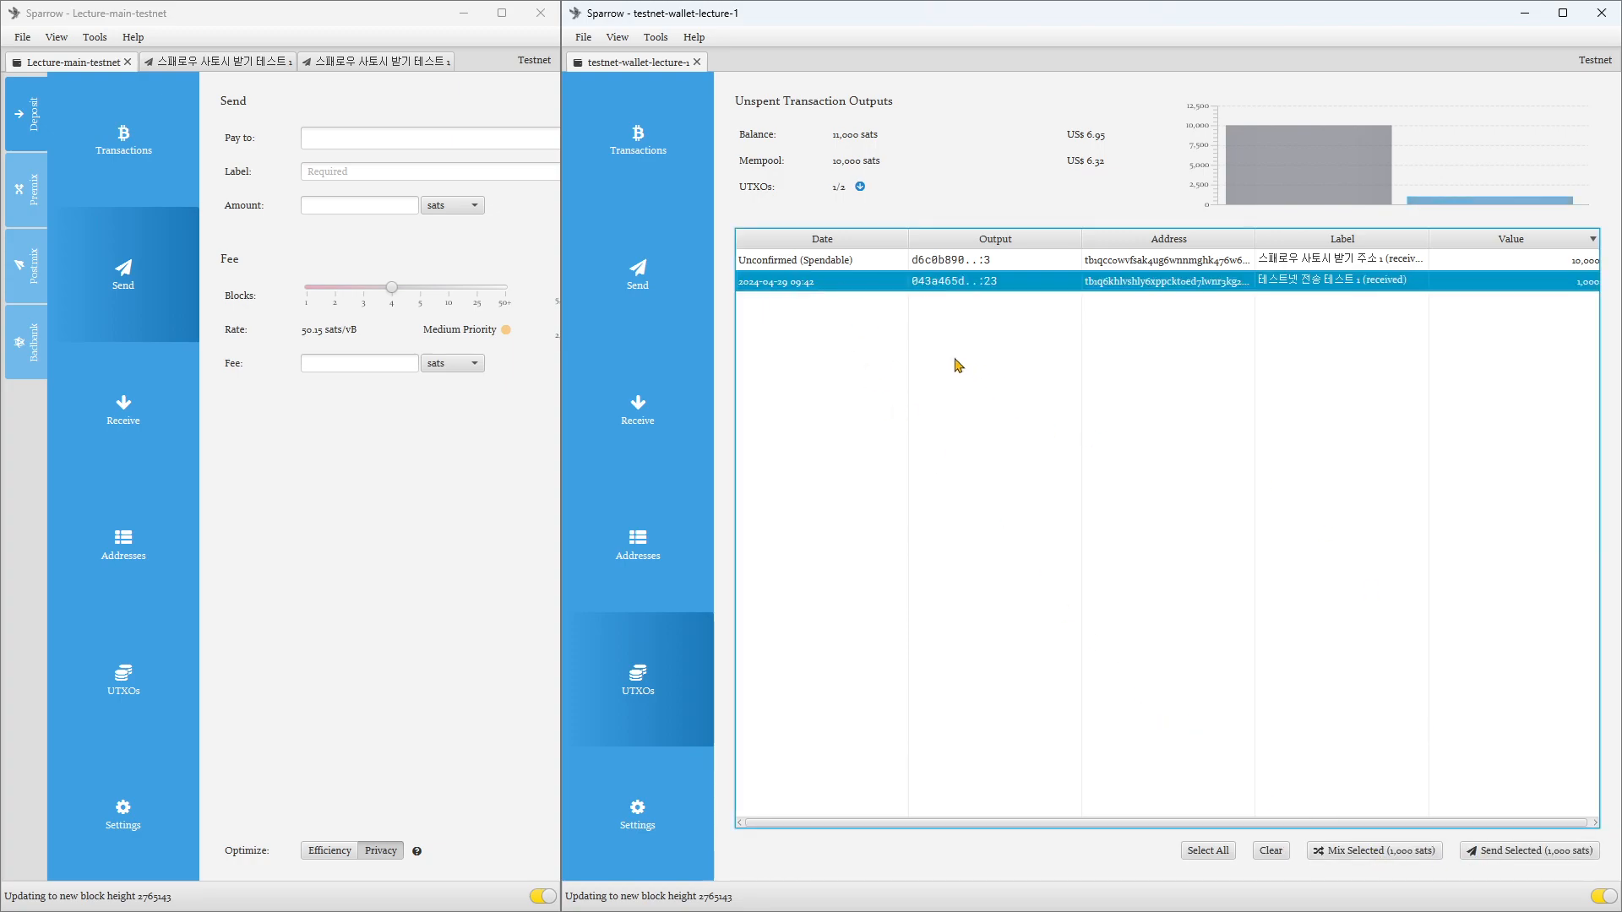
pyautogui.moveTo(1508, 288)
pyautogui.moveTo(1005, 267)
pyautogui.click(952, 263)
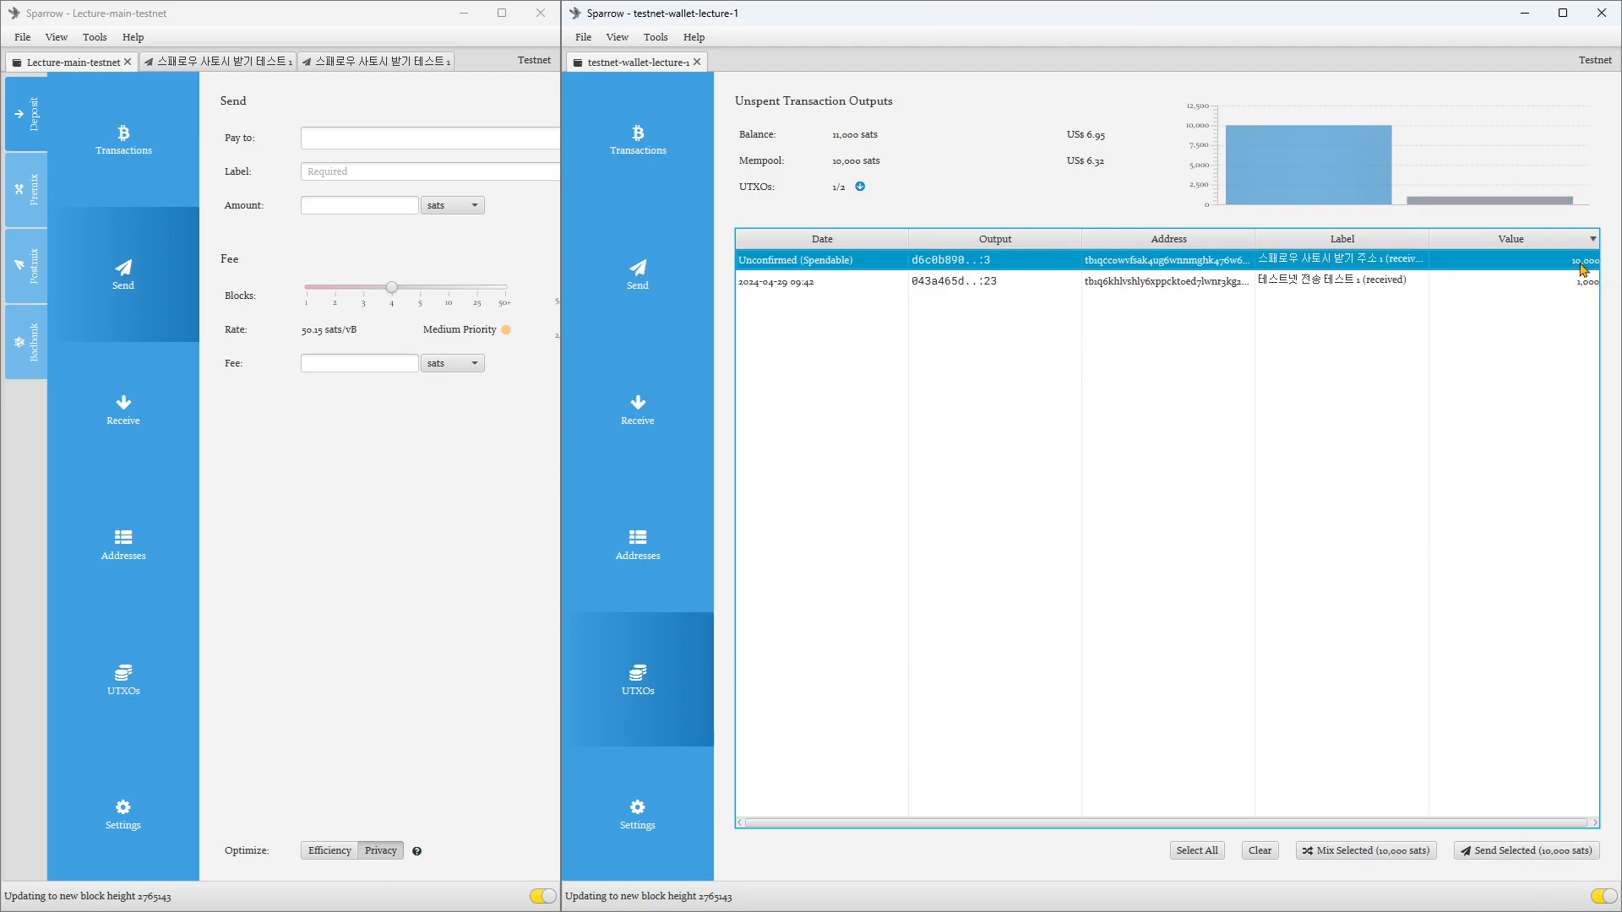
pyautogui.click(1433, 287)
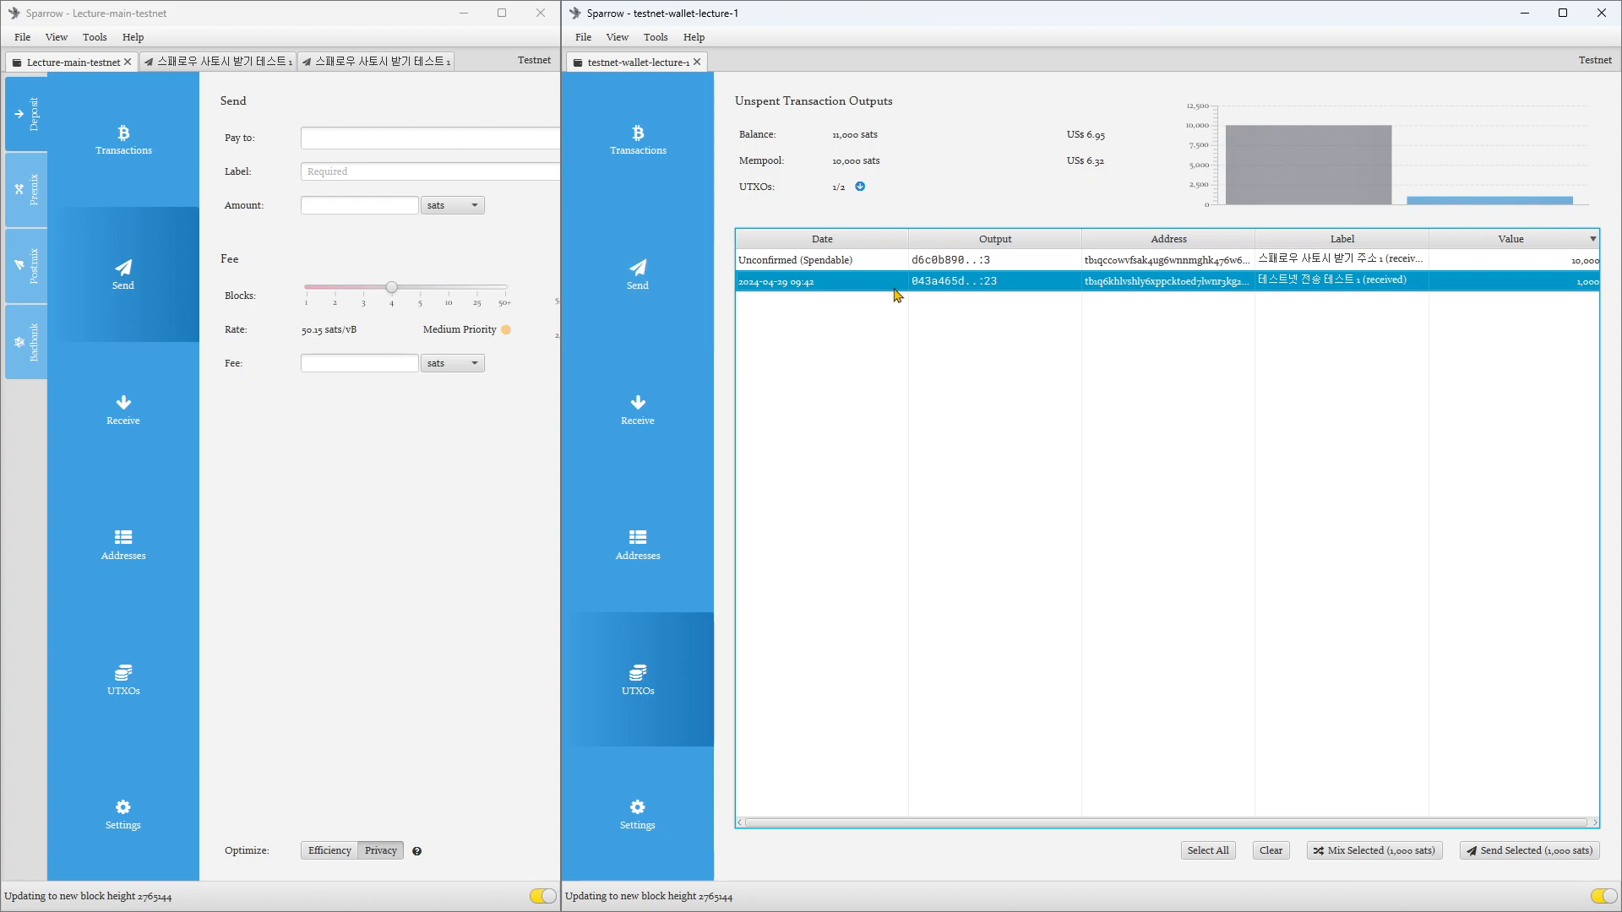
pyautogui.click(818, 263)
pyautogui.click(826, 285)
pyautogui.click(825, 262)
pyautogui.click(832, 285)
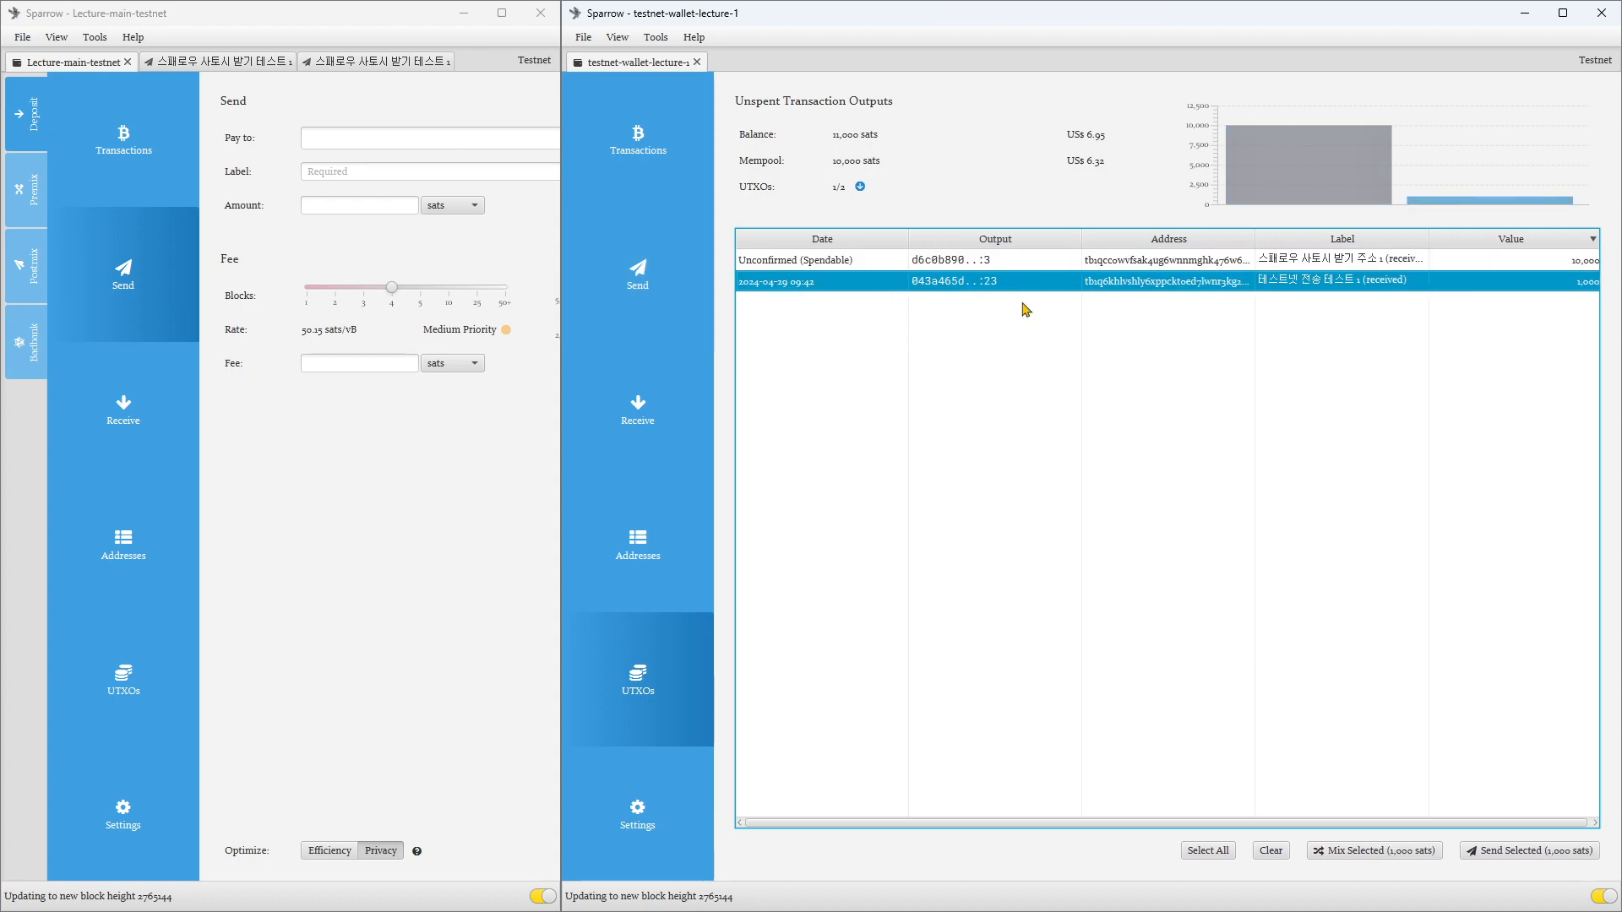
pyautogui.click(1551, 265)
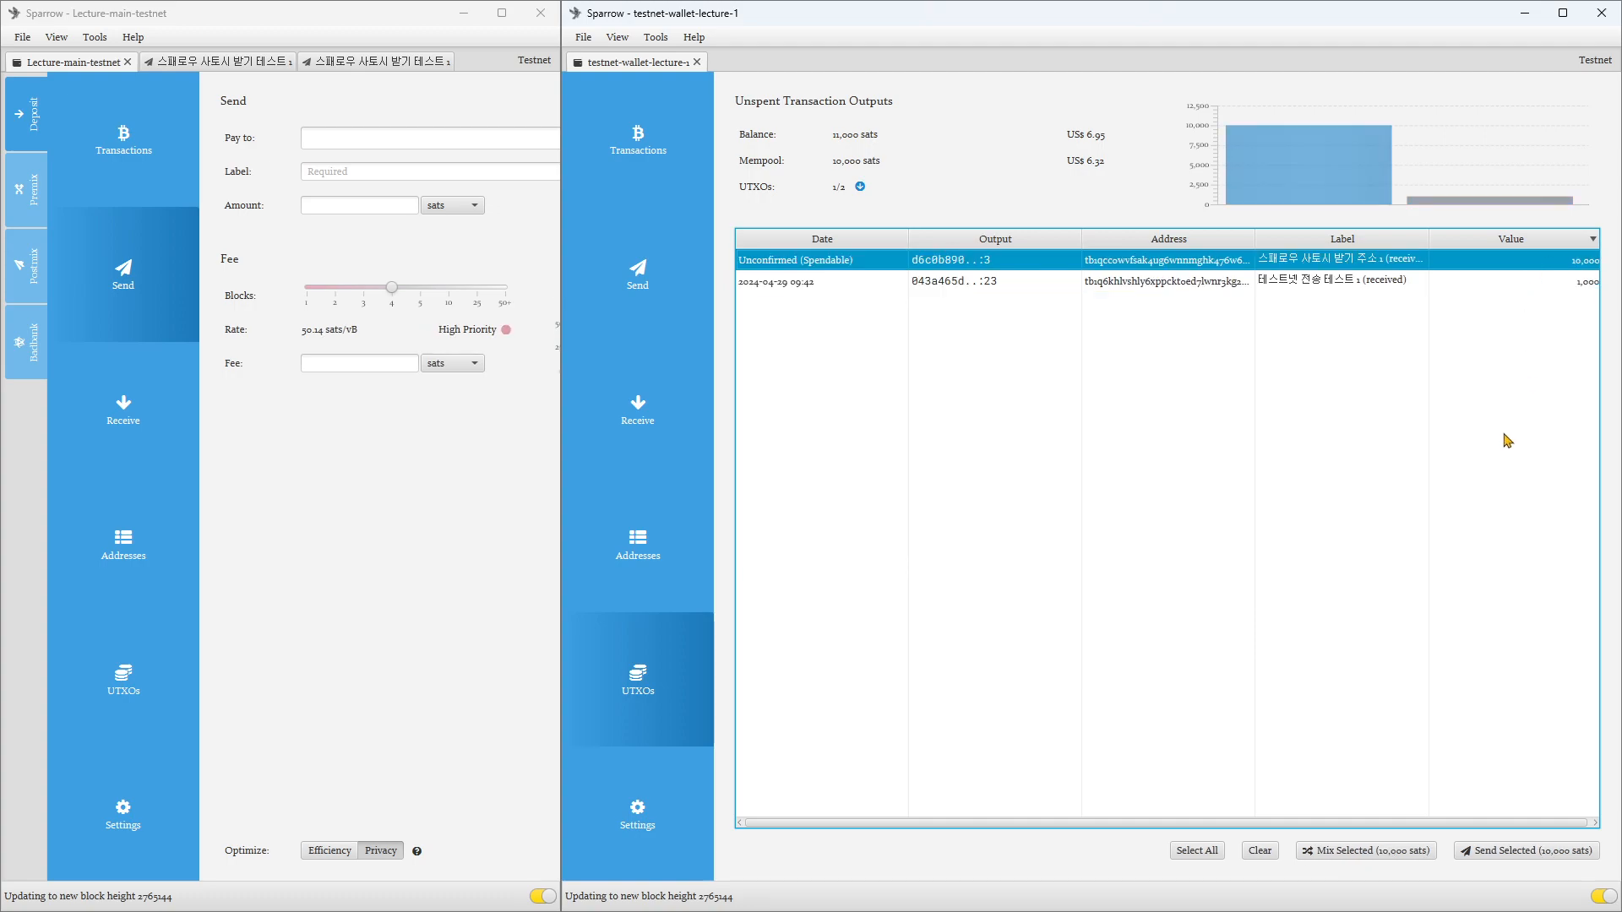
pyautogui.click(1502, 284)
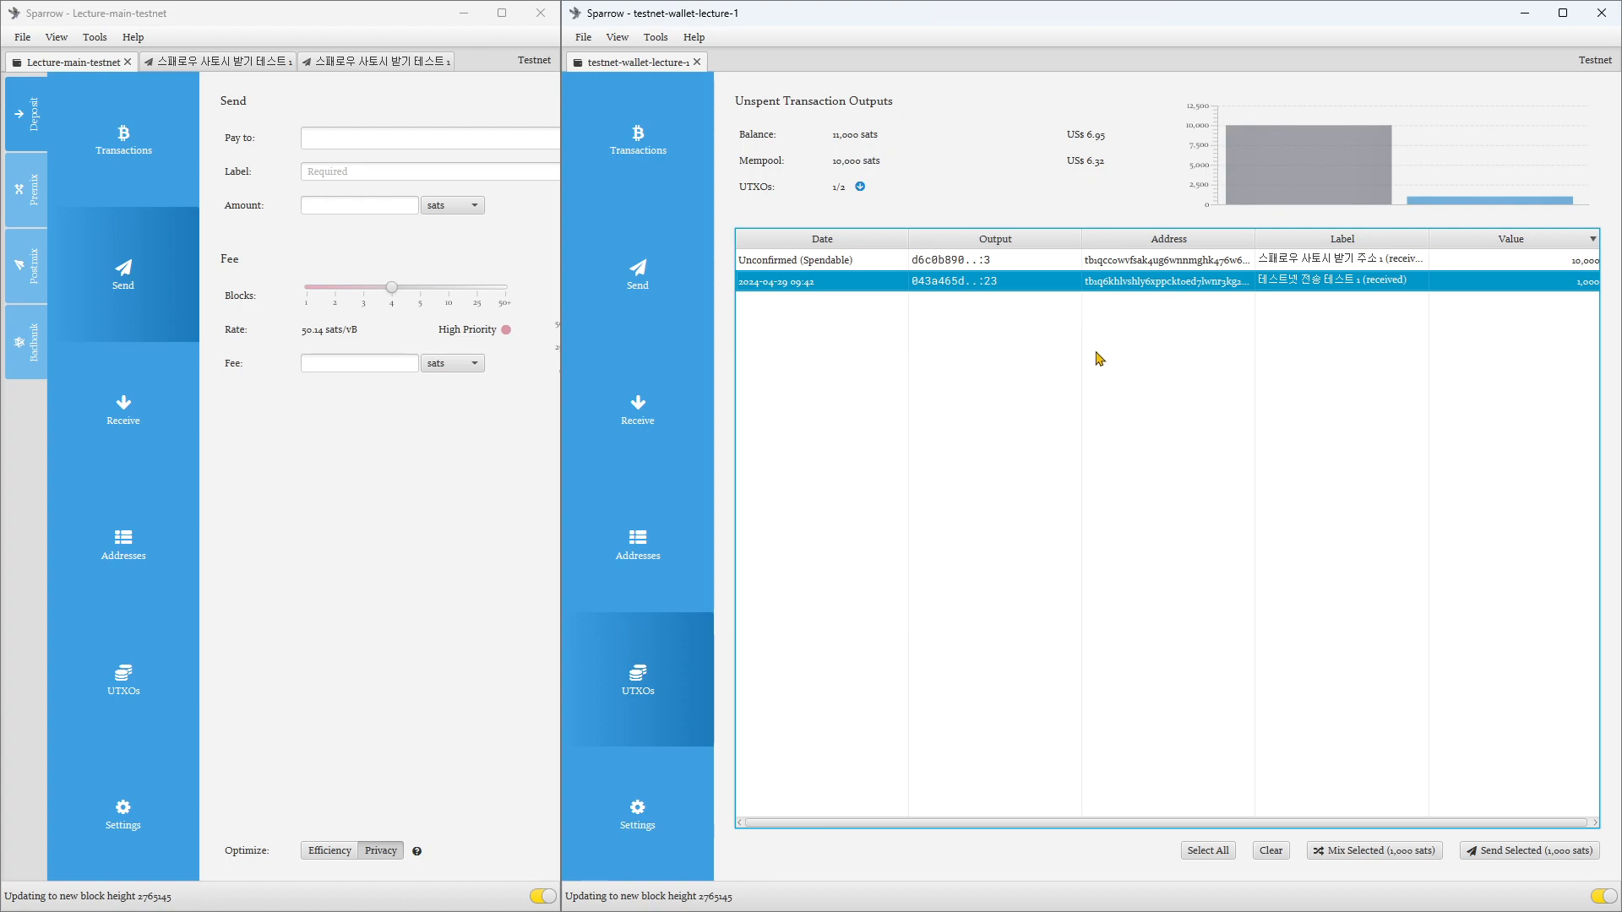
pyautogui.click(945, 262)
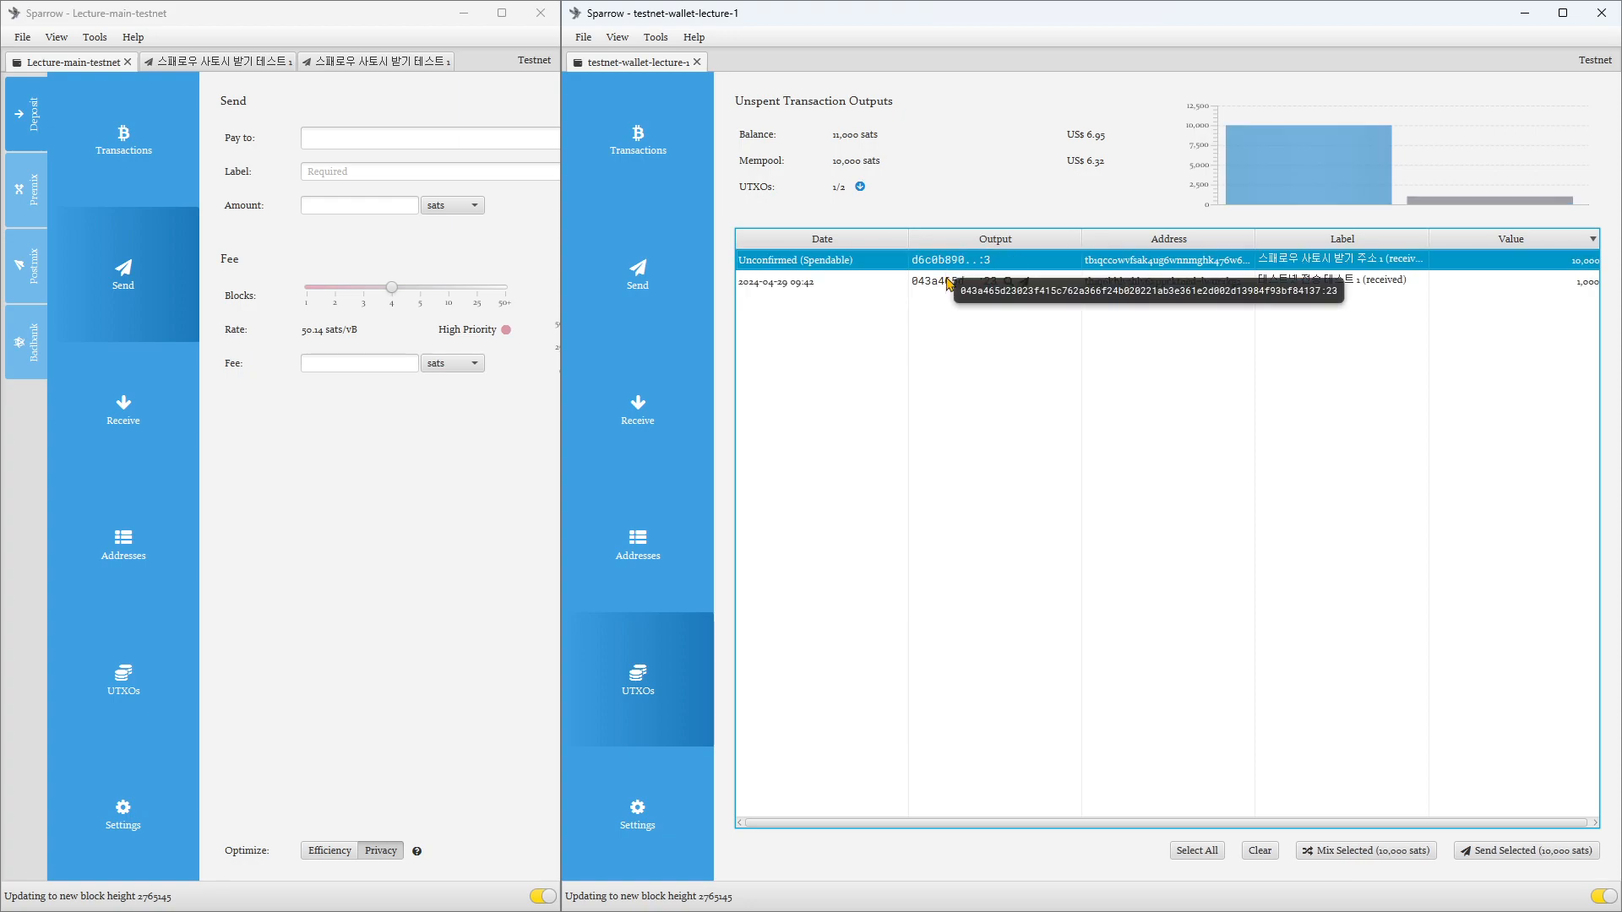
pyautogui.click(948, 279)
pyautogui.keyDown('ctrl'); pyautogui.click(950, 262); pyautogui.keyUp('ctrl')
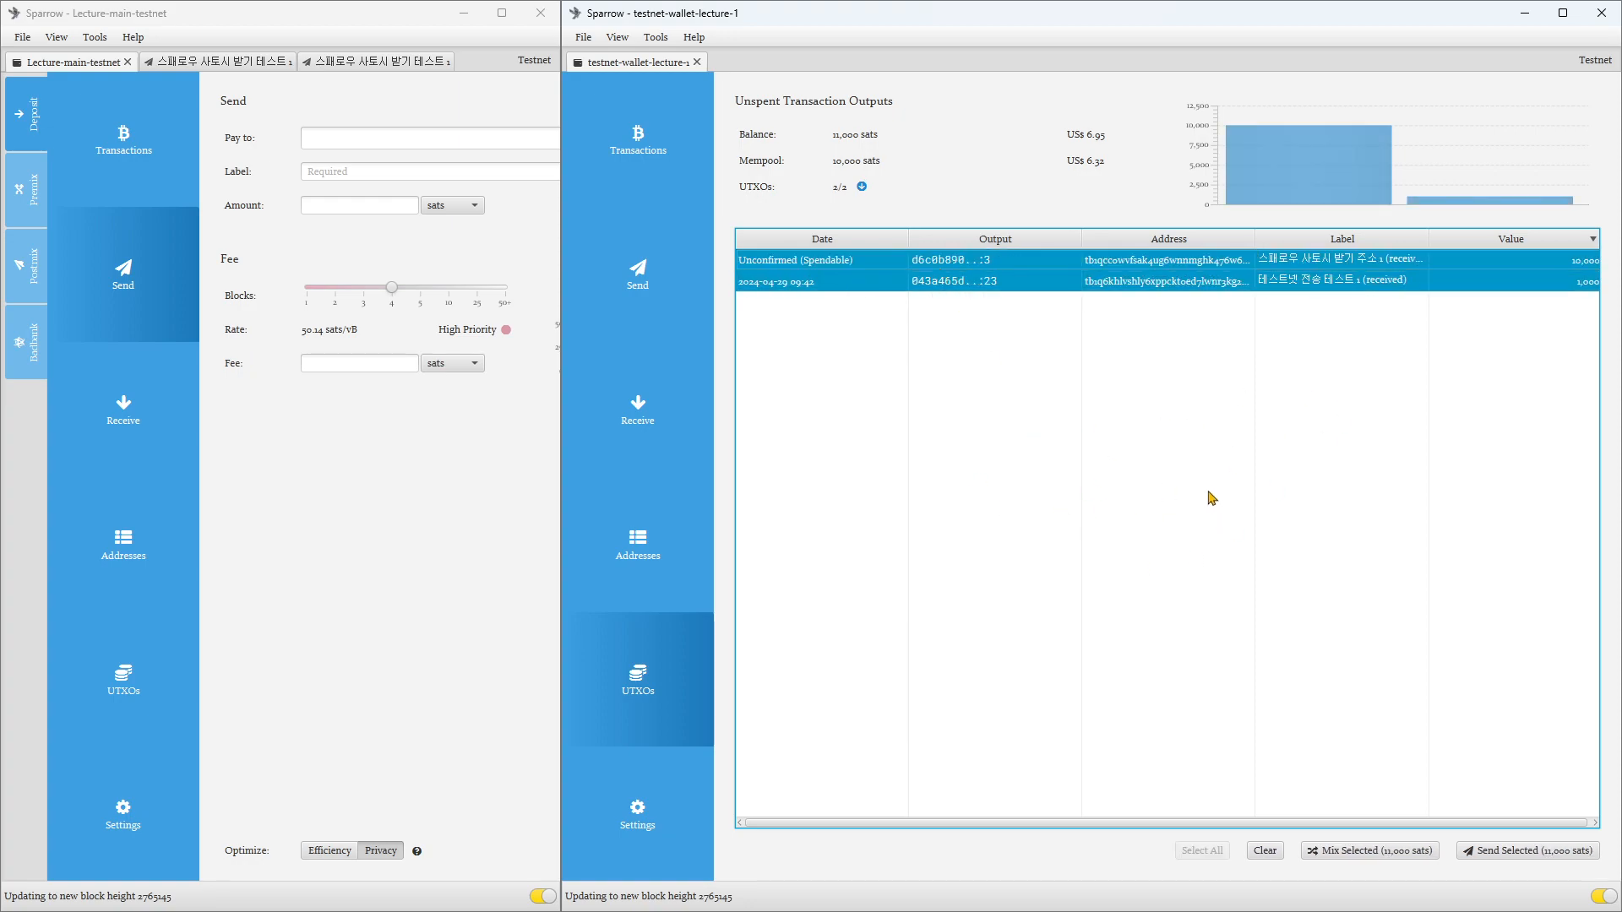
pyautogui.click(989, 262)
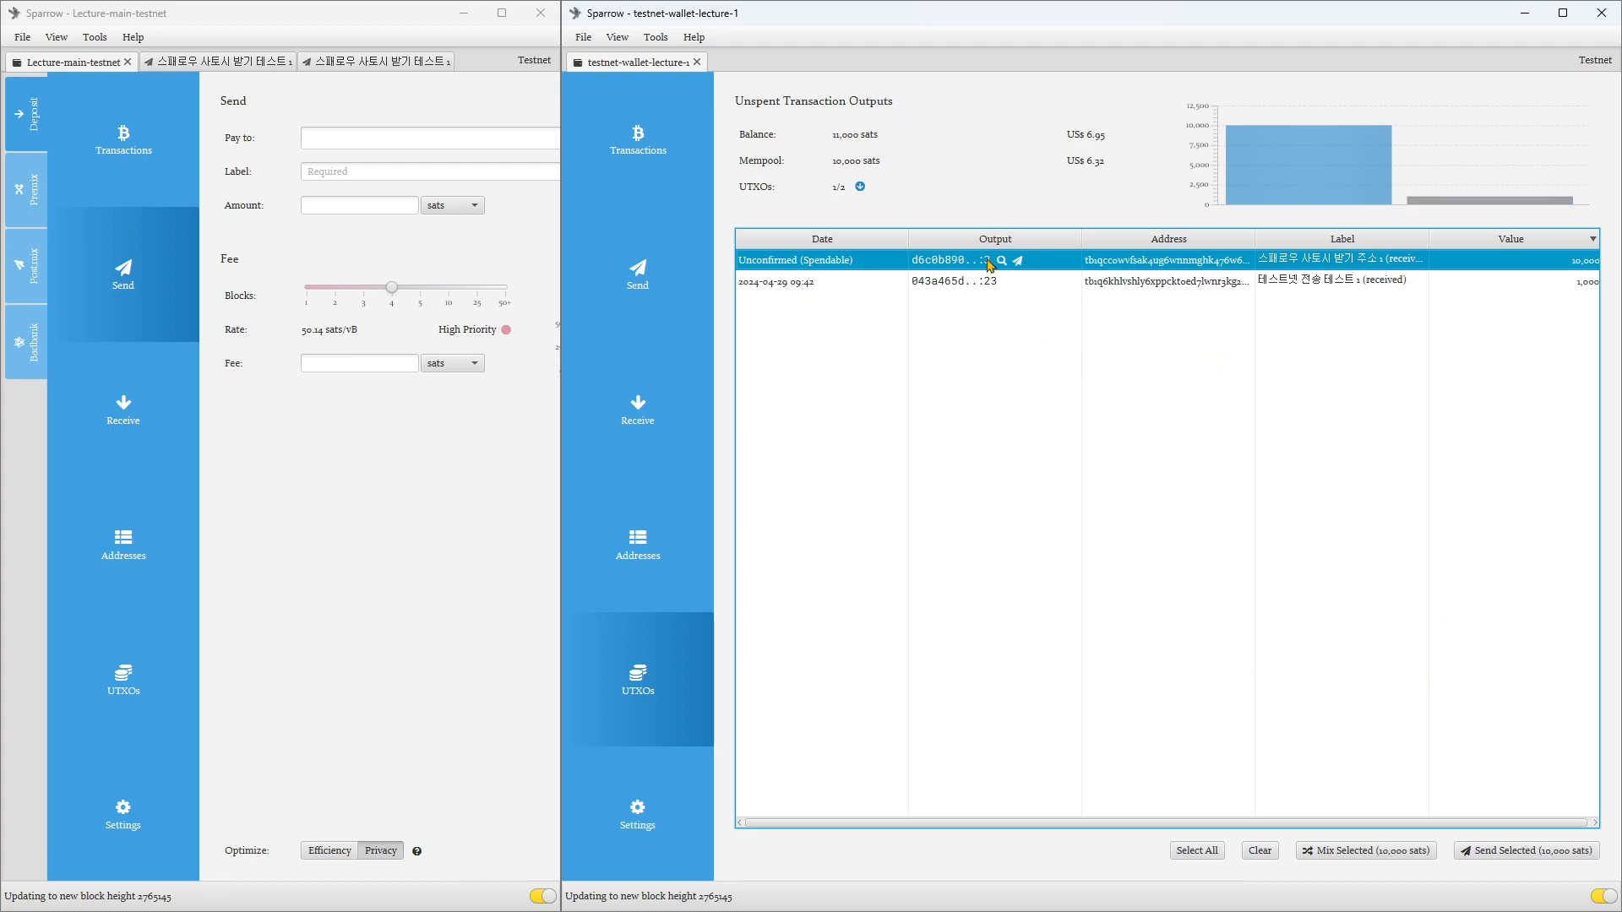
pyautogui.click(965, 283)
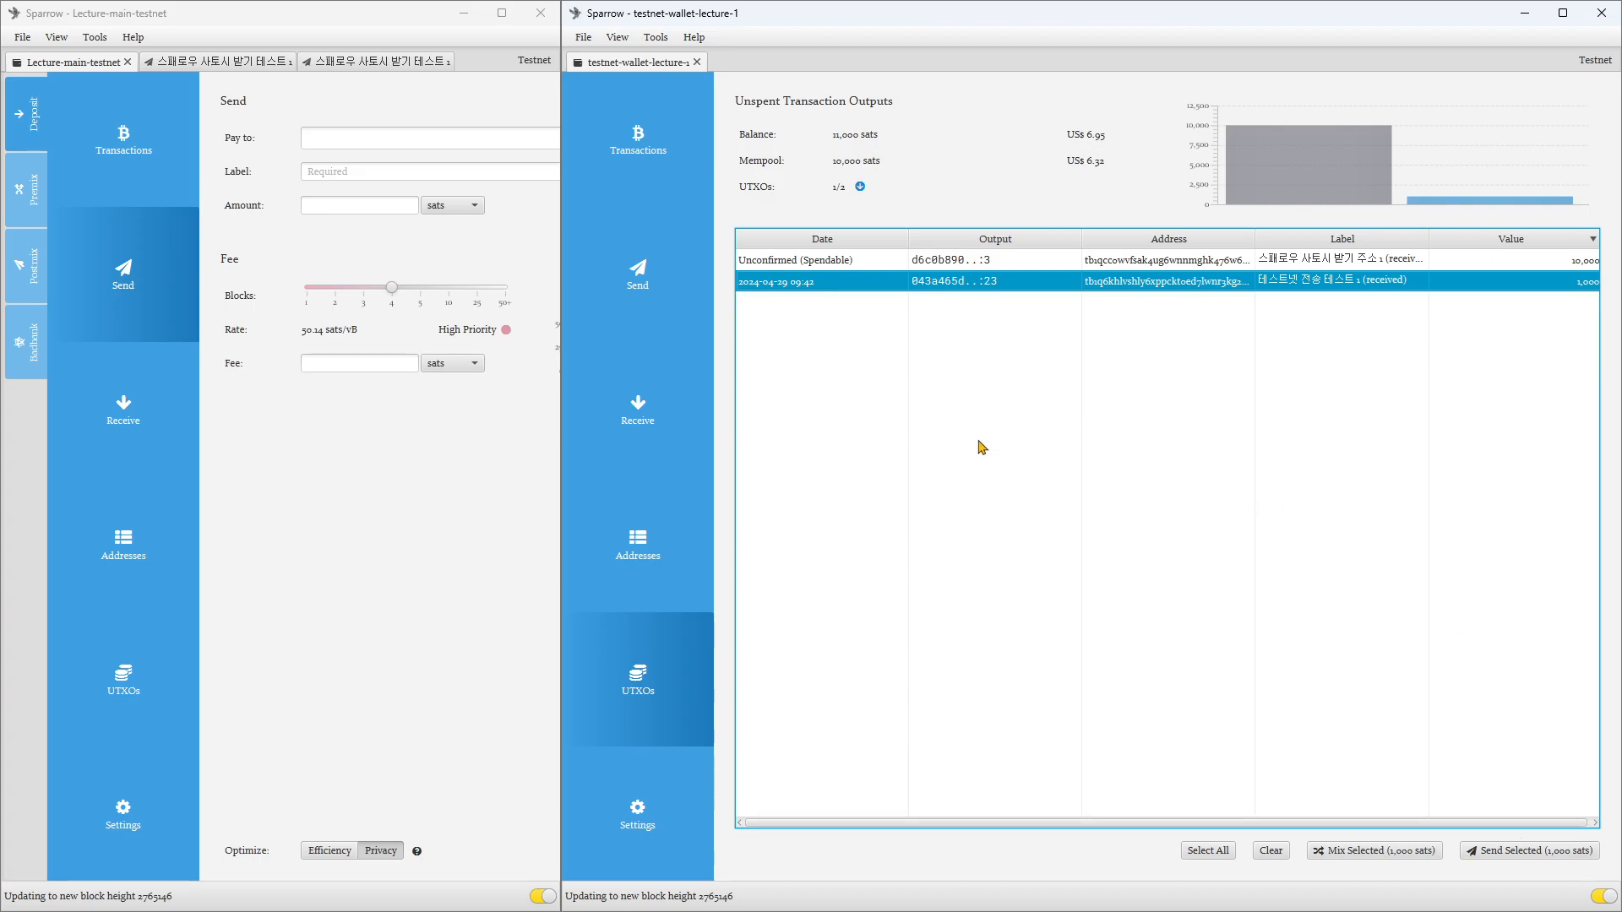
# Step: Narrow the testnet-wallet-lecture-1 window and review its confirmed transactions, Send form, next receive address and address list
pyautogui.moveTo(562, 526)
pyautogui.moveTo(561, 526); pyautogui.dragTo(831, 540)
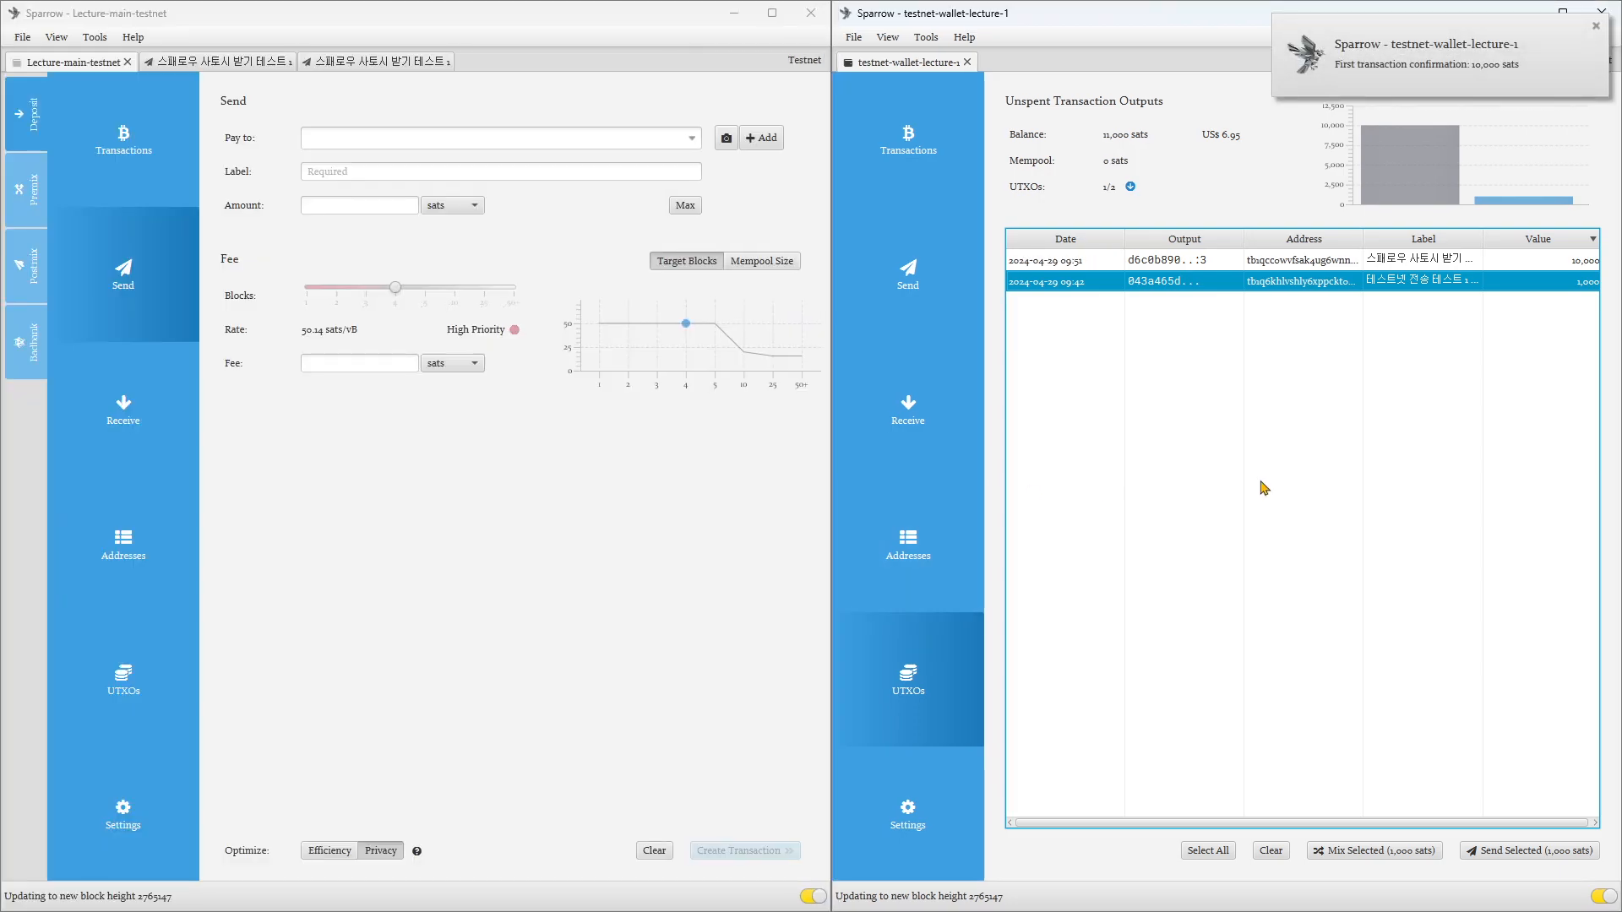
pyautogui.click(1081, 260)
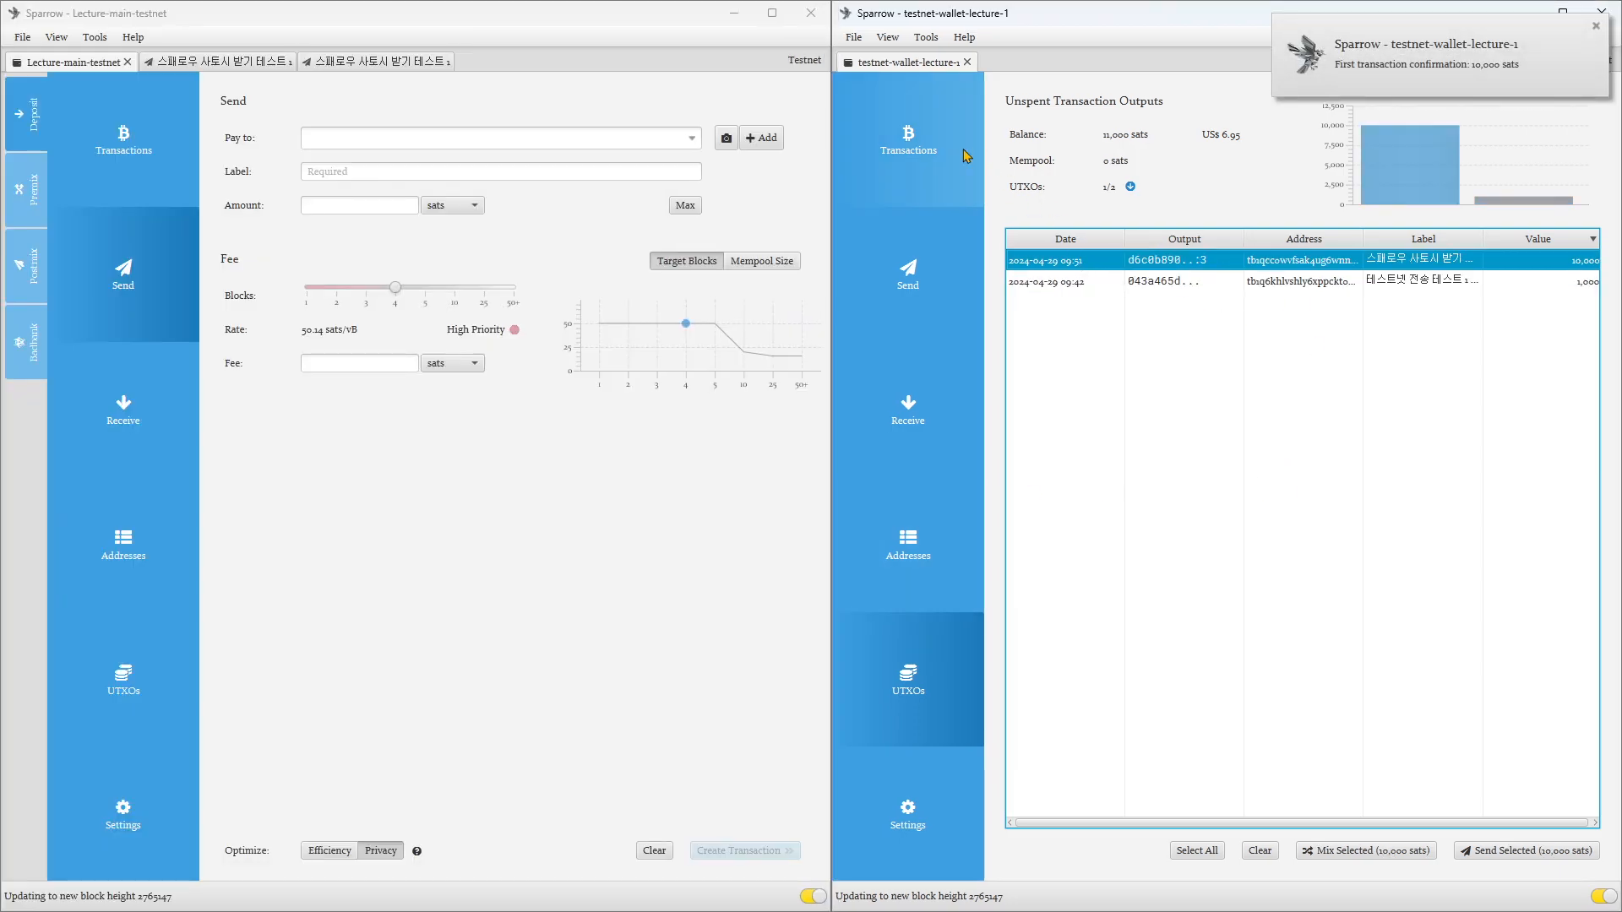
pyautogui.click(943, 152)
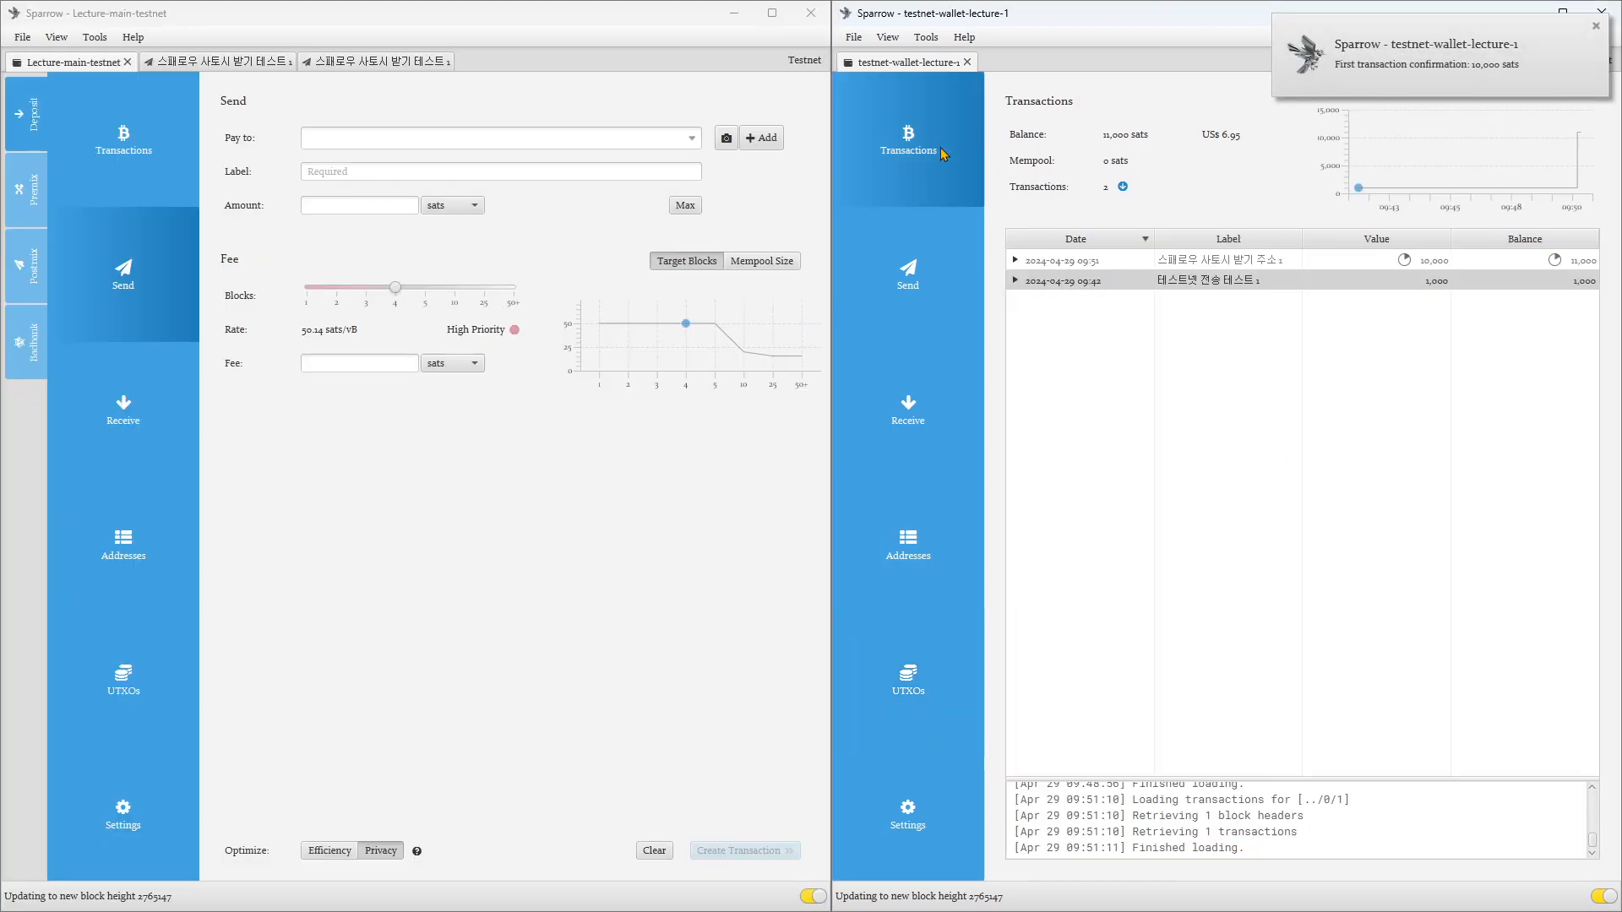
pyautogui.click(1070, 280)
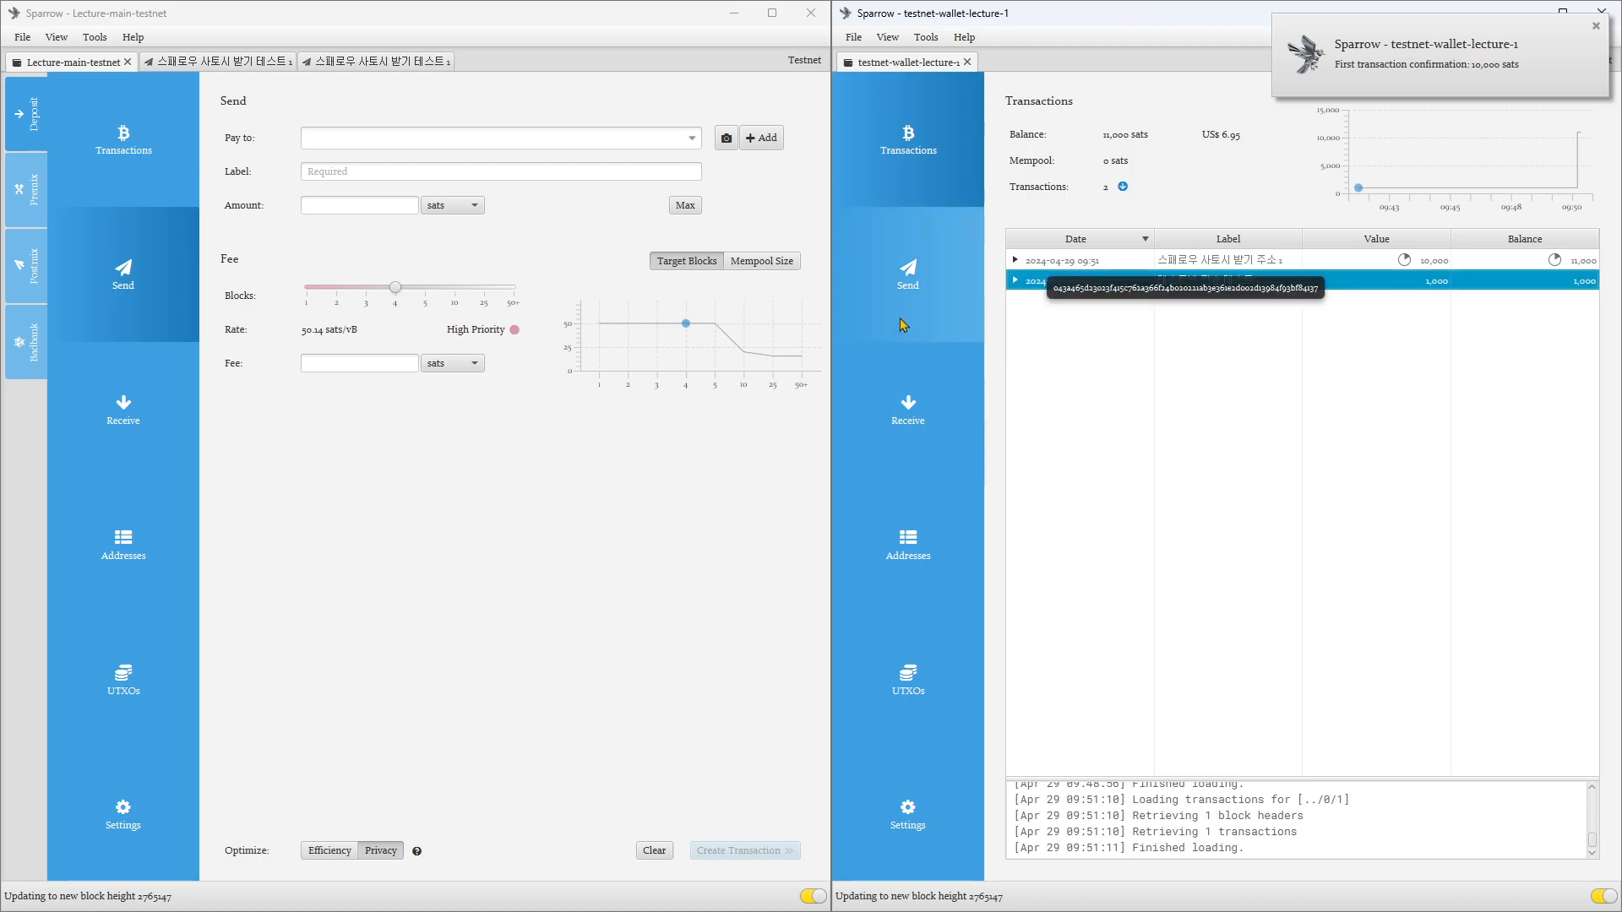
pyautogui.click(934, 280)
pyautogui.click(943, 415)
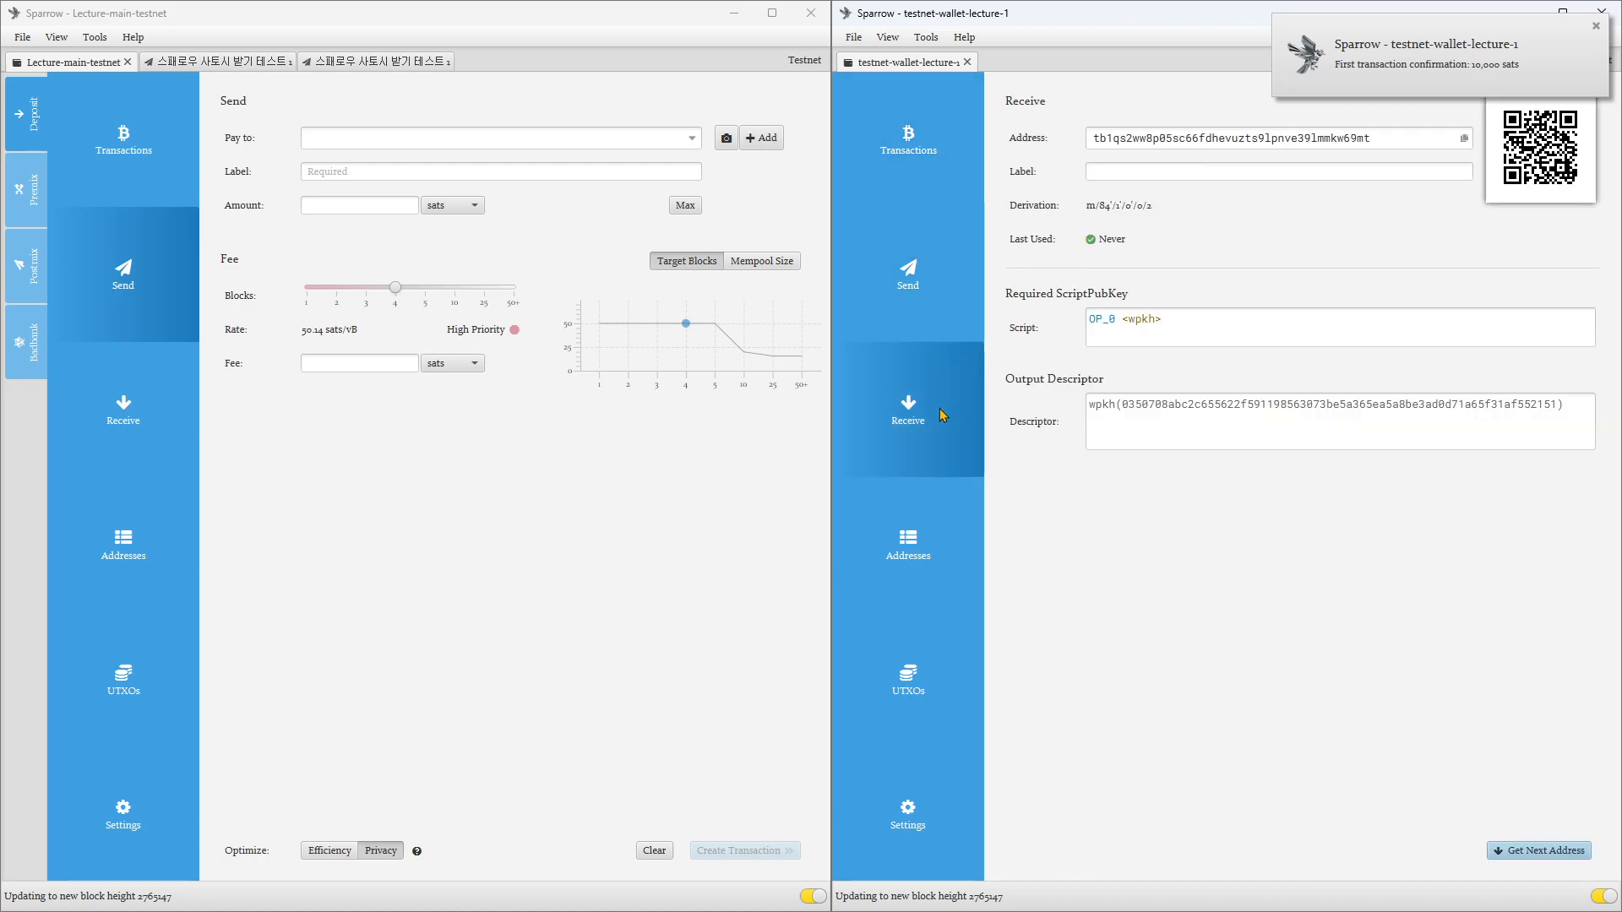
pyautogui.click(943, 550)
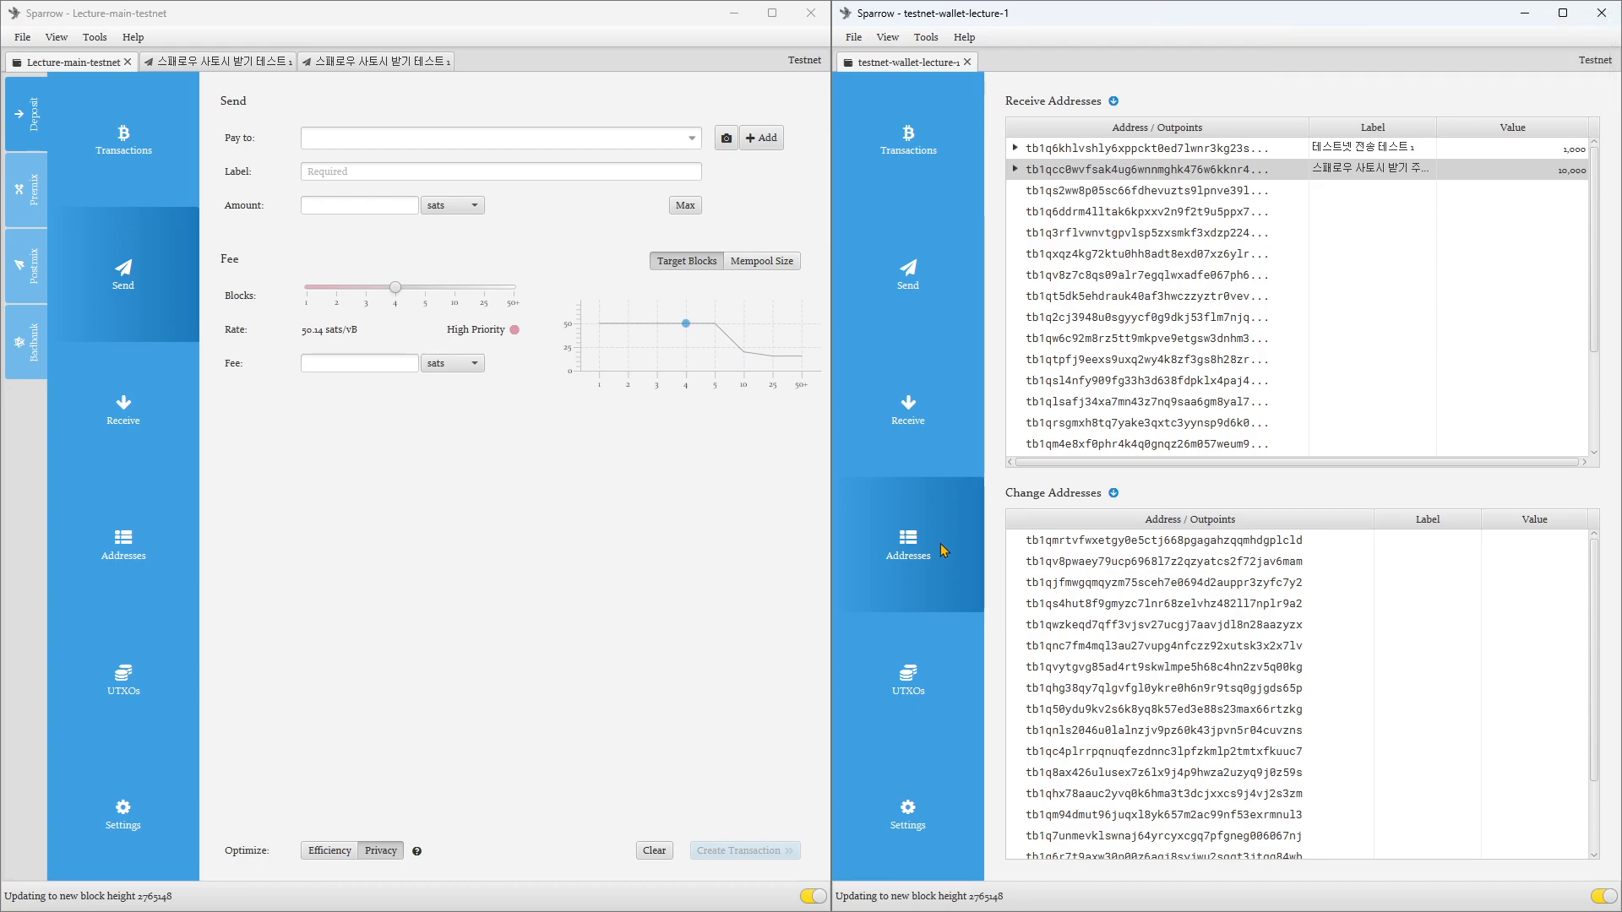
pyautogui.click(900, 135)
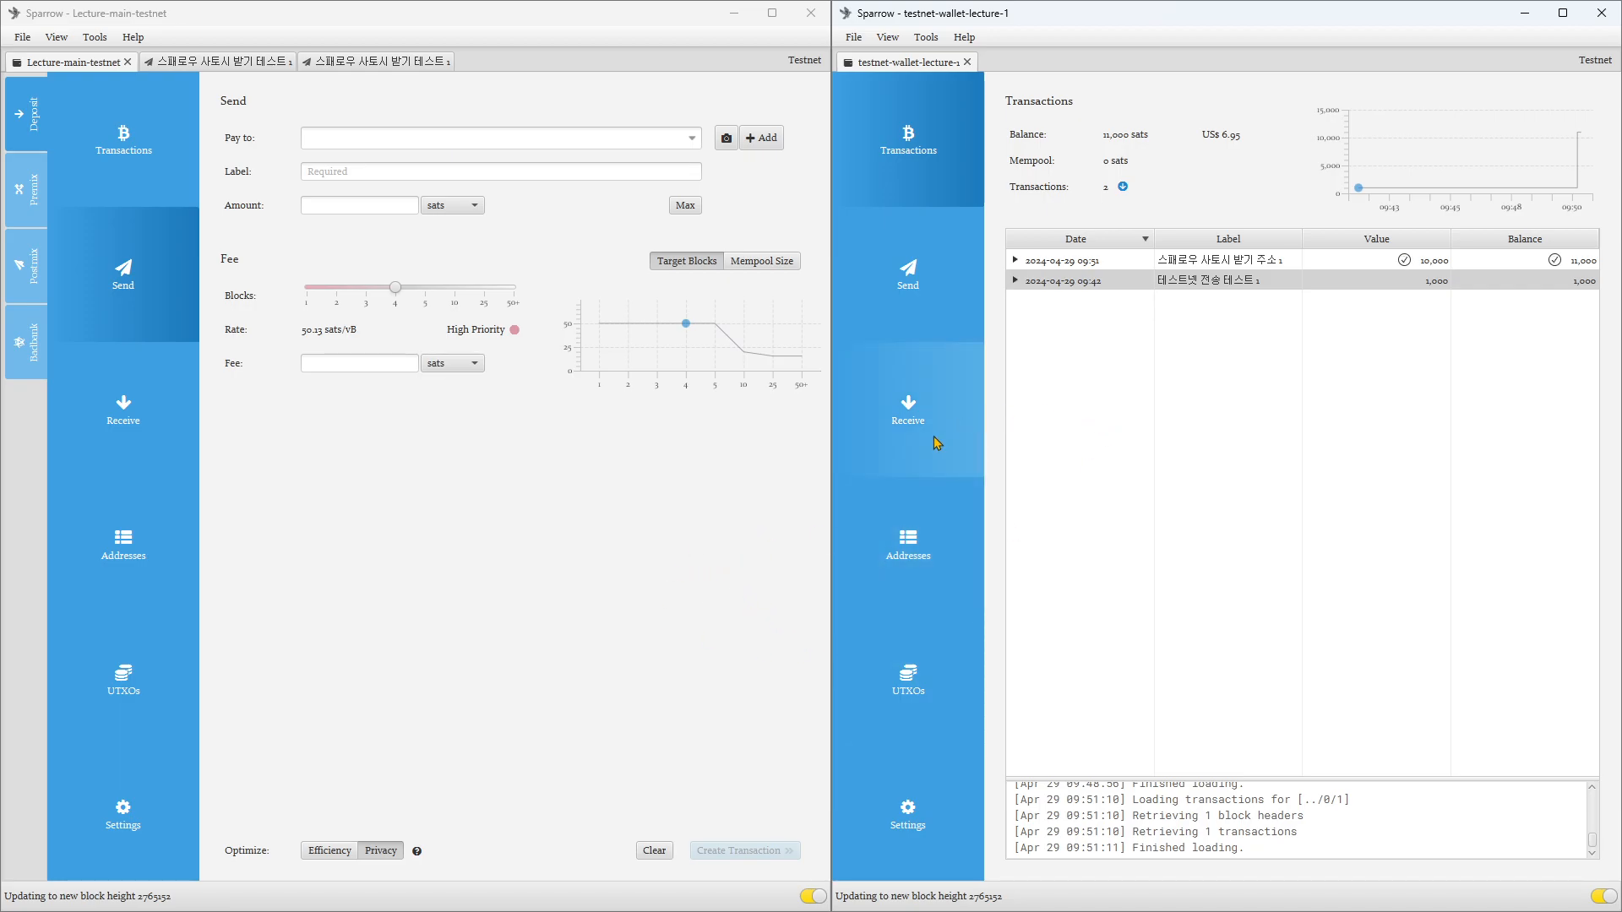
pyautogui.click(912, 553)
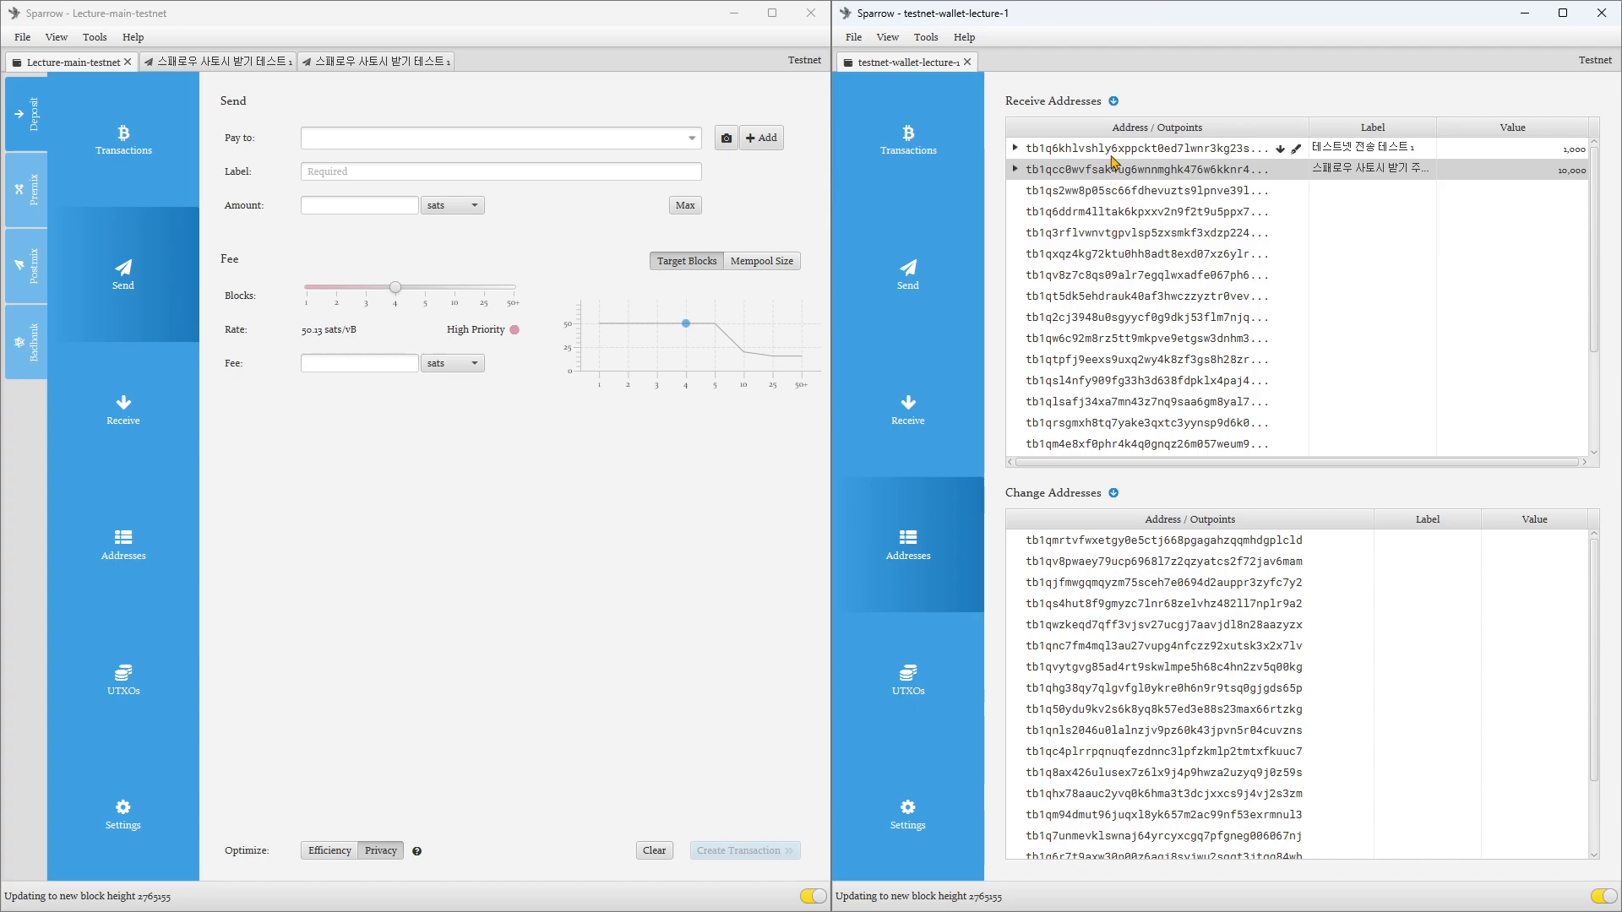
# Step: Select both the 10,000-sat and 1,000-sat outputs in testnet-wallet-lecture-1's UTXOs
pyautogui.click(908, 680)
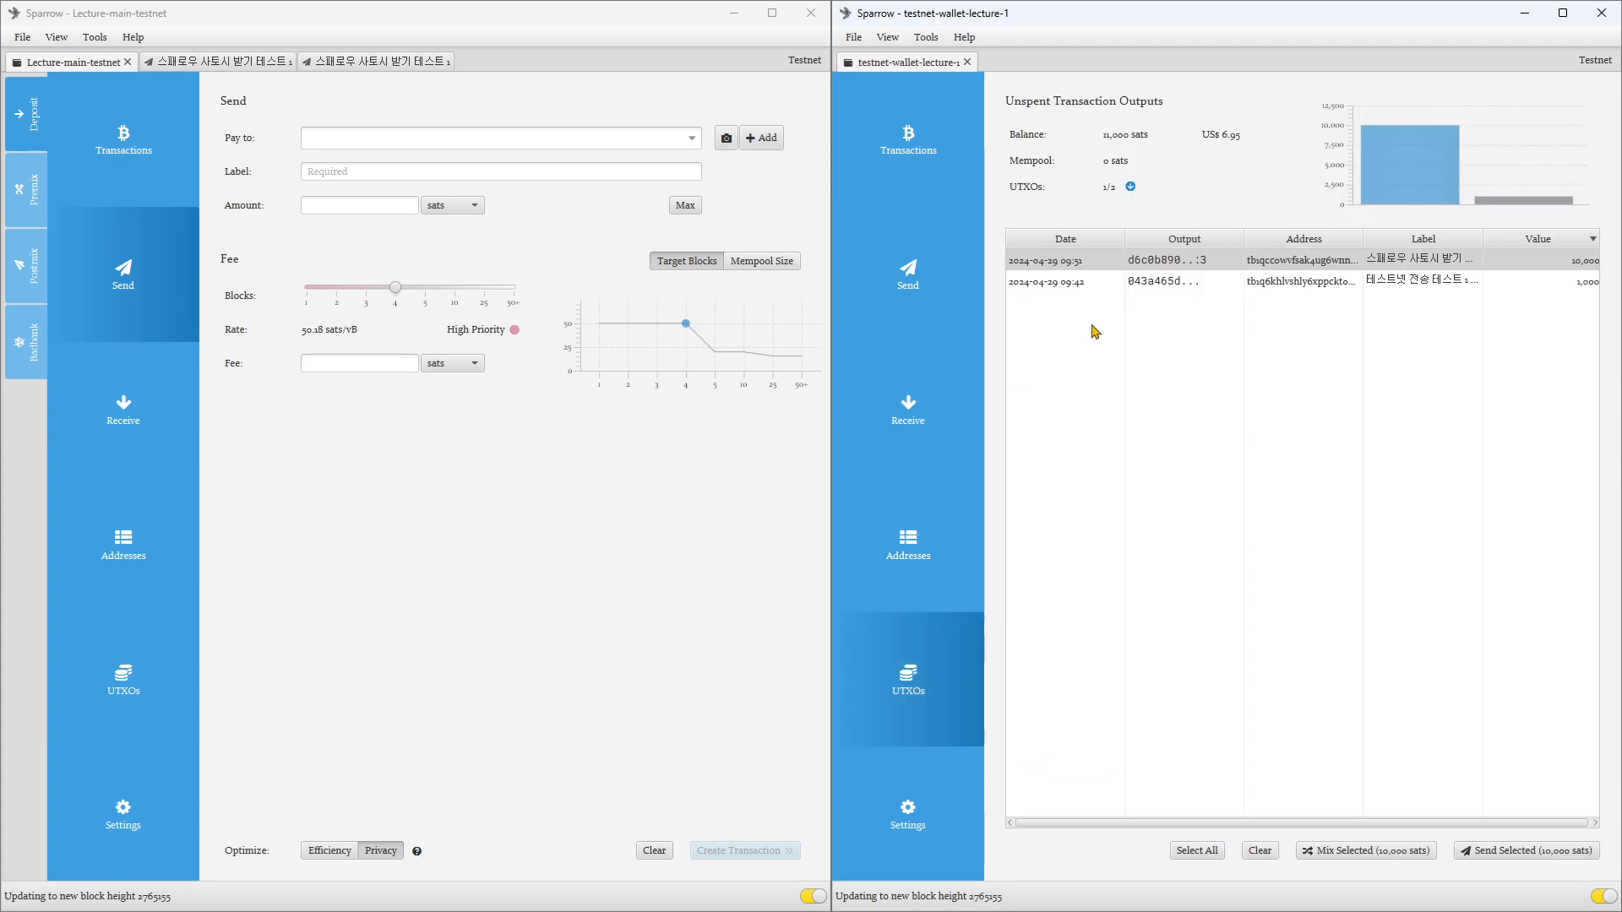
pyautogui.click(1154, 267)
pyautogui.keyDown('shift'); pyautogui.click(1159, 285); pyautogui.keyUp('shift')
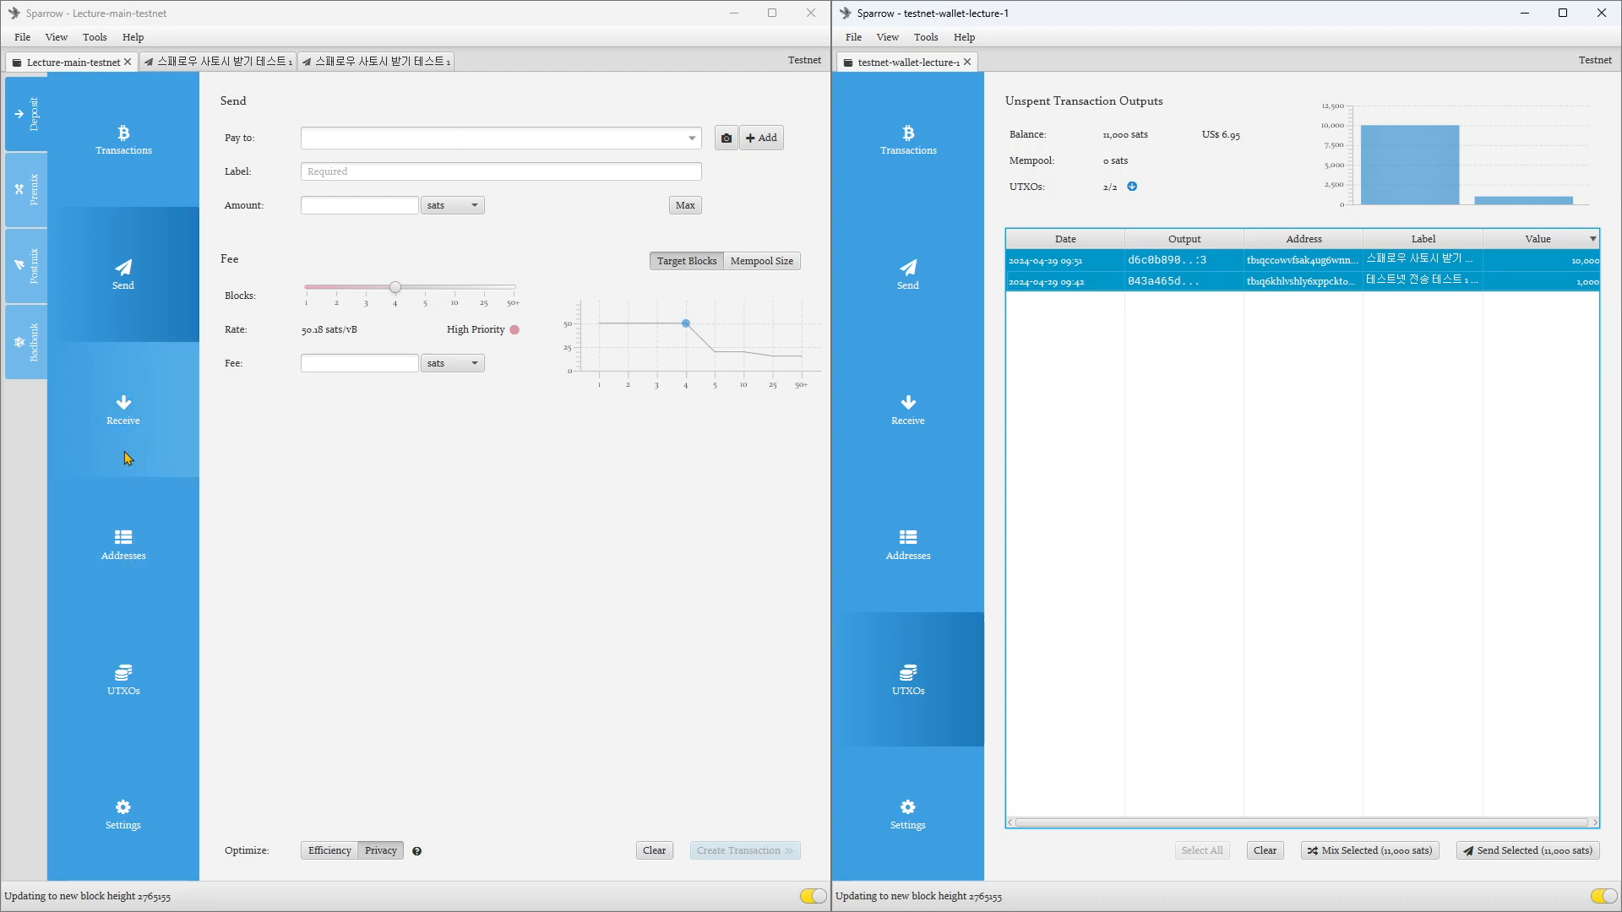
# Step: Label Lecture-main-testnet's current receive address "페이백" and generate the next receive address
pyautogui.click(126, 418)
pyautogui.click(388, 181)
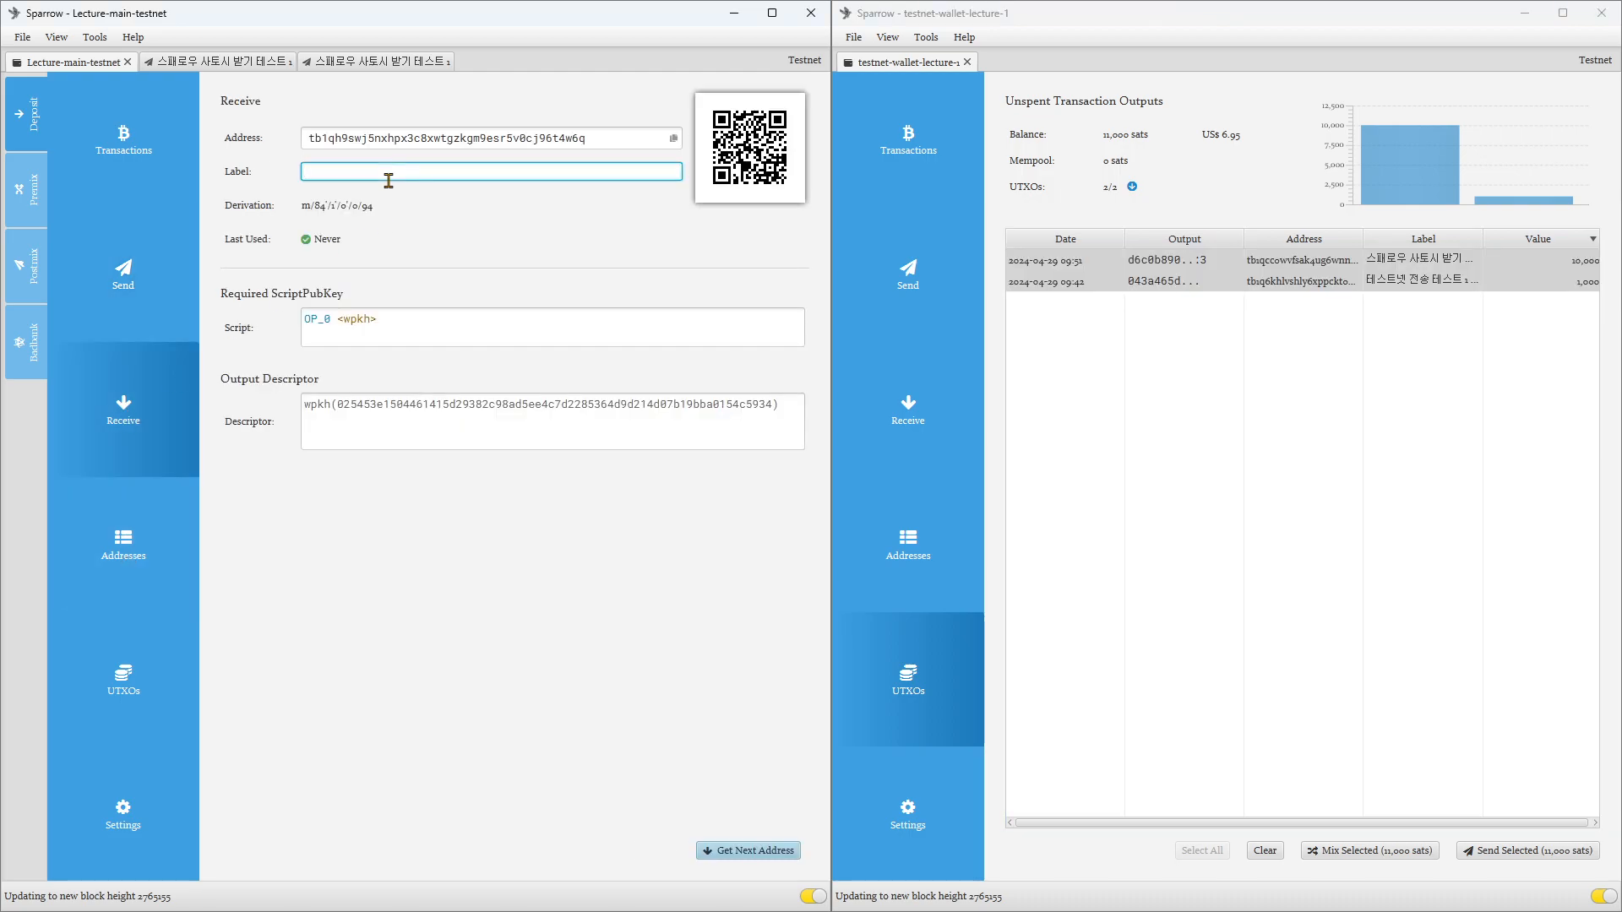
pyautogui.write('페이백')
pyautogui.click(756, 849)
# Step: Copy the receive address labelled 페이백 from Lecture-main-testnet's address list
pyautogui.click(127, 545)
pyautogui.scroll(-1, 478, 356)
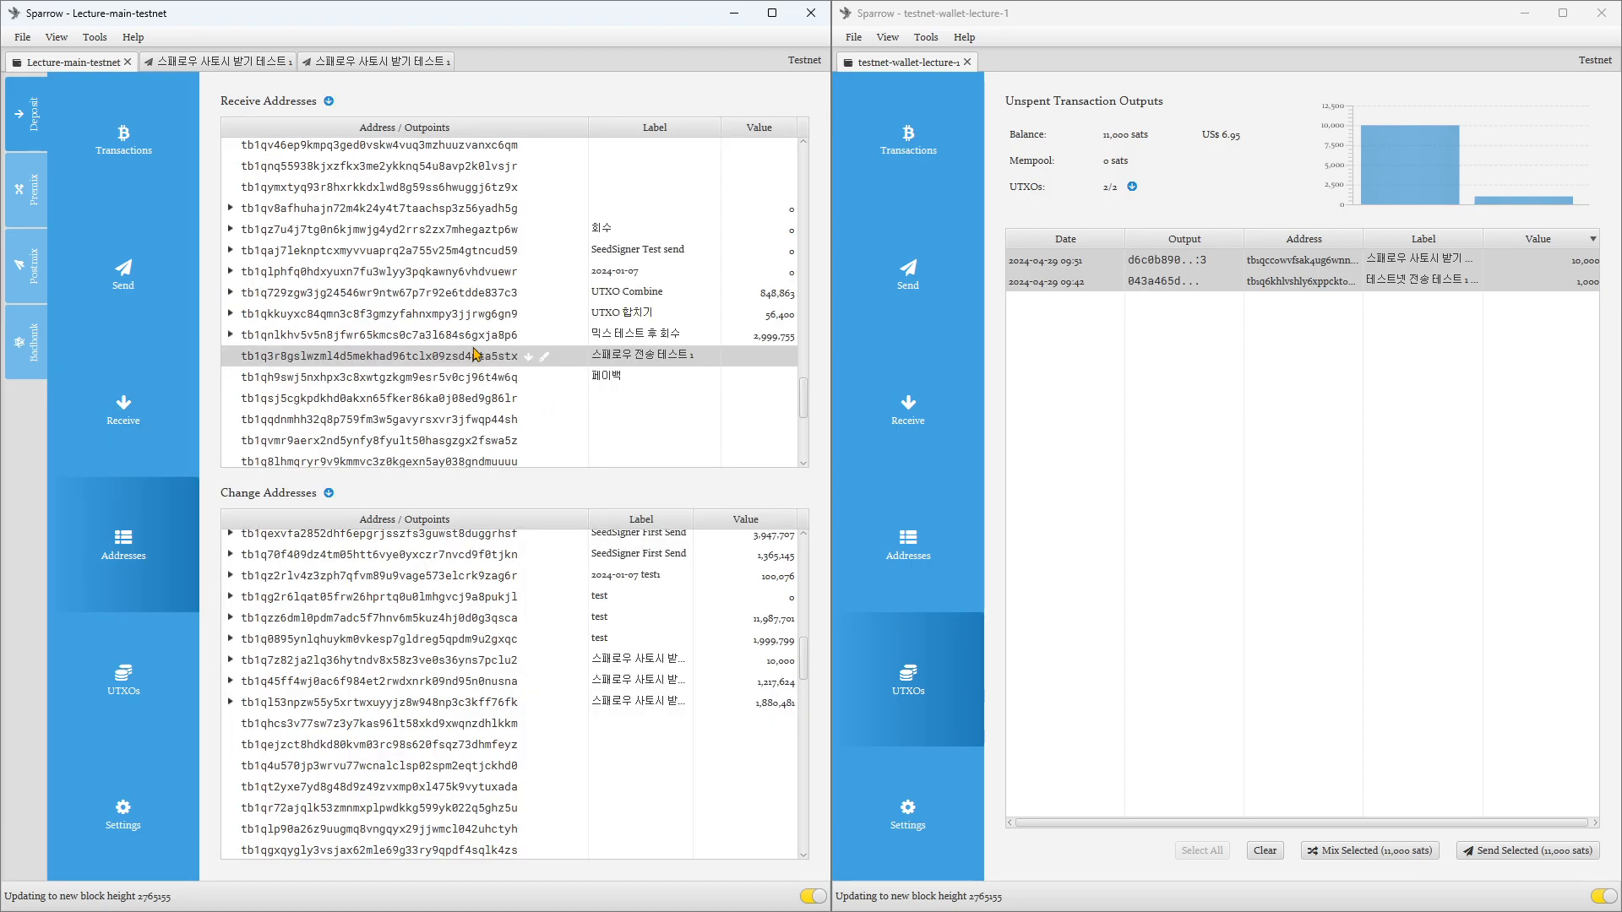
pyautogui.click(385, 380)
pyautogui.rightClick(385, 380)
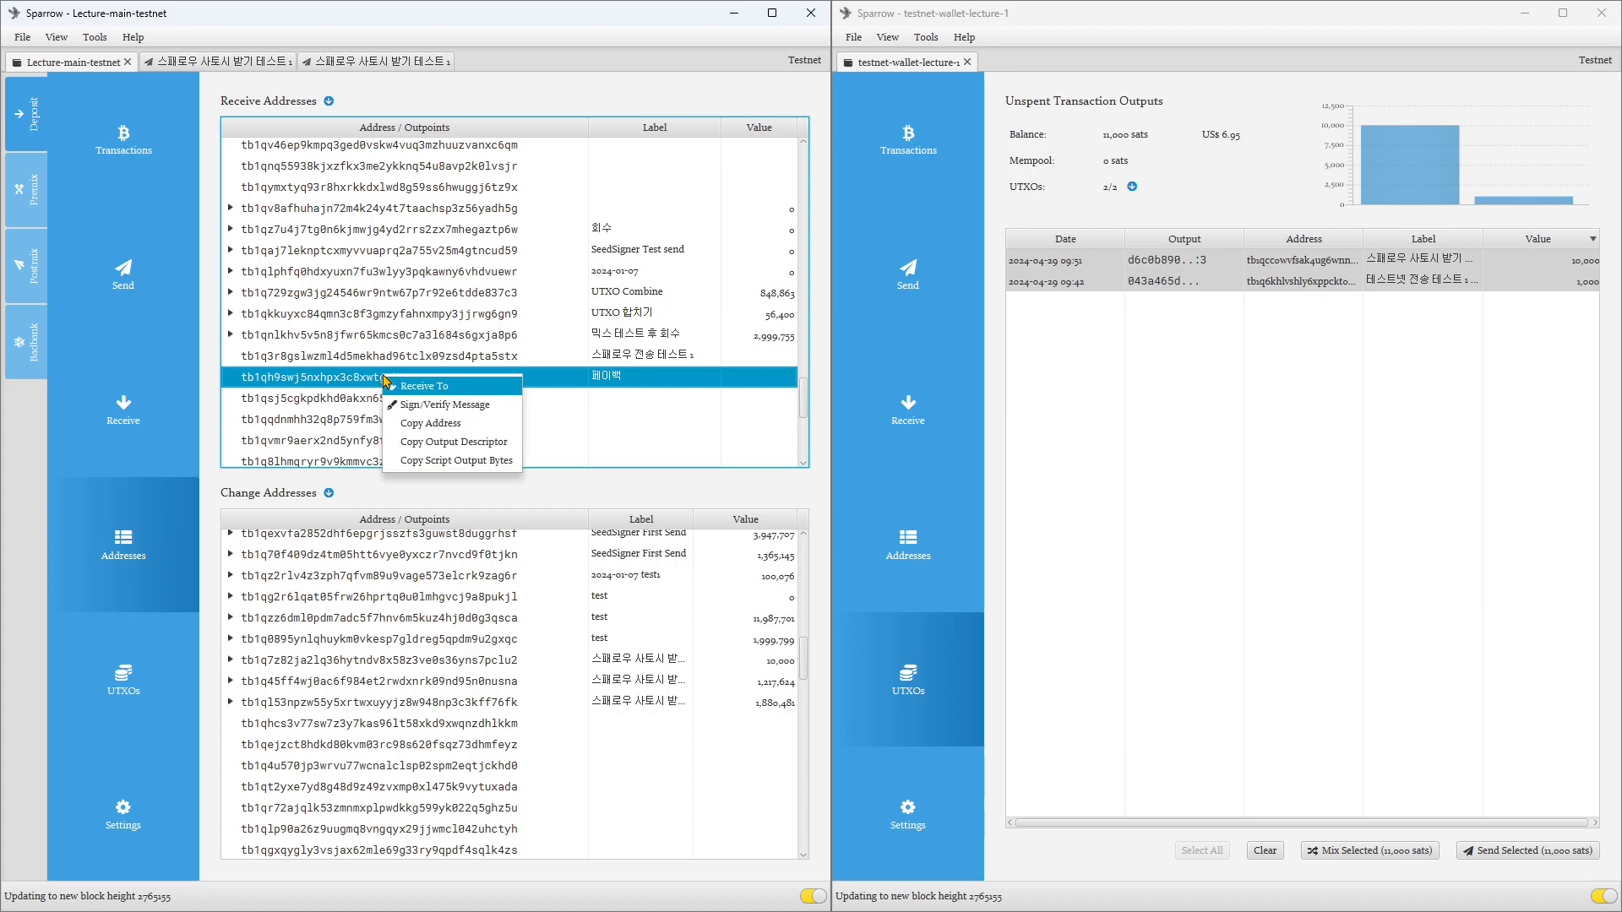
pyautogui.click(429, 423)
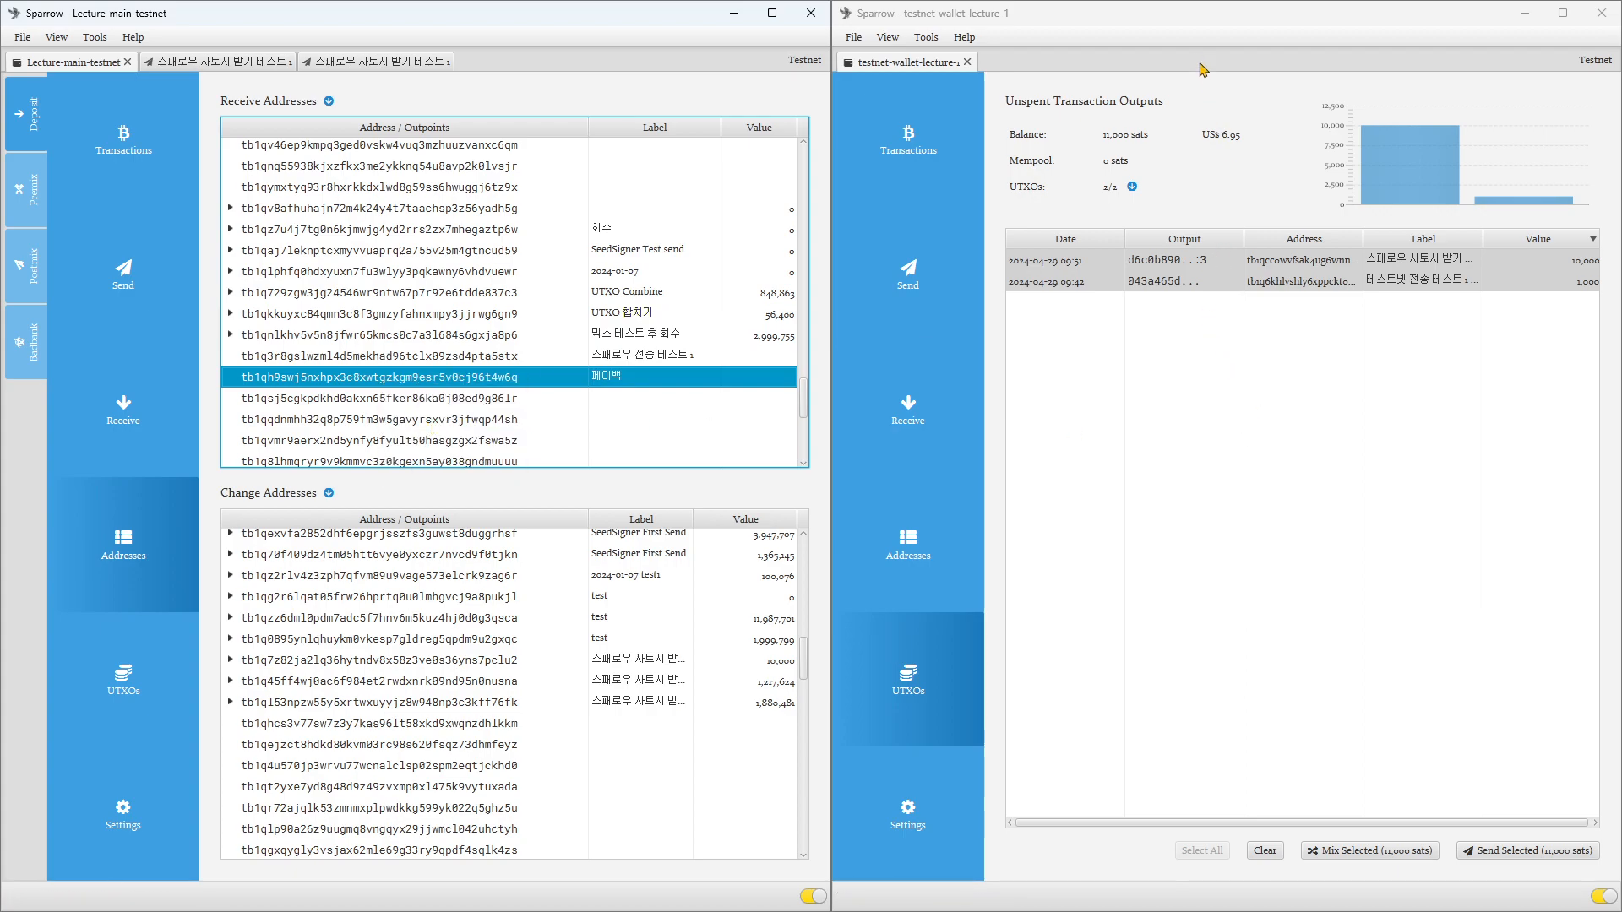
# Step: Start a send of testnet-wallet-lecture-1's two selected UTXOs and replace the payee with the copied 페이백 address
pyautogui.click(1184, 40)
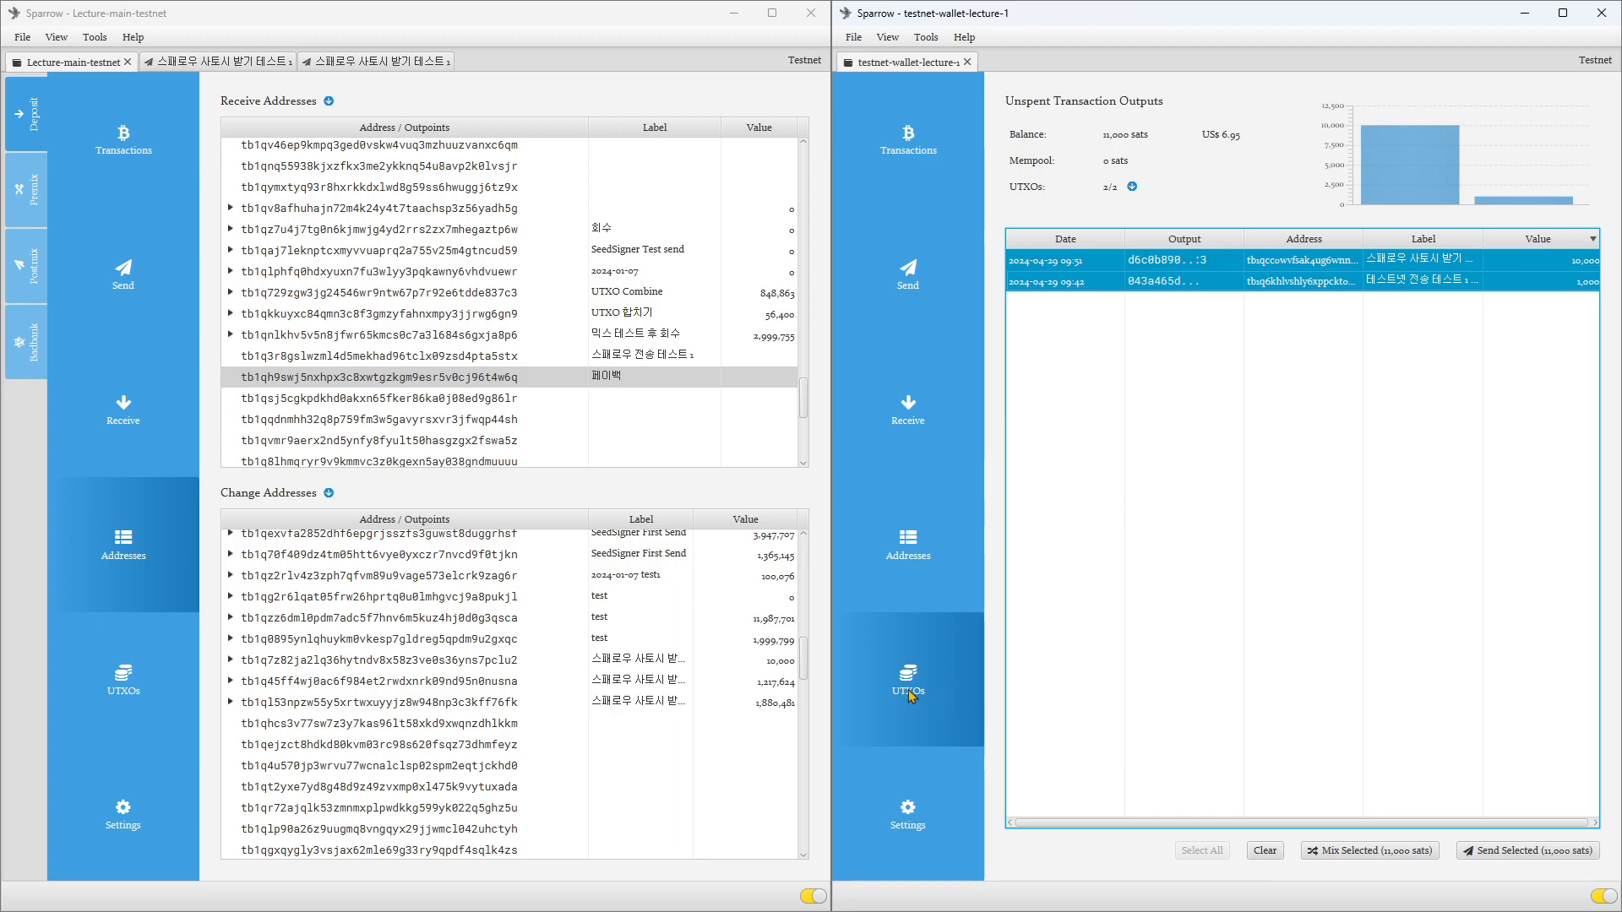
pyautogui.click(1509, 851)
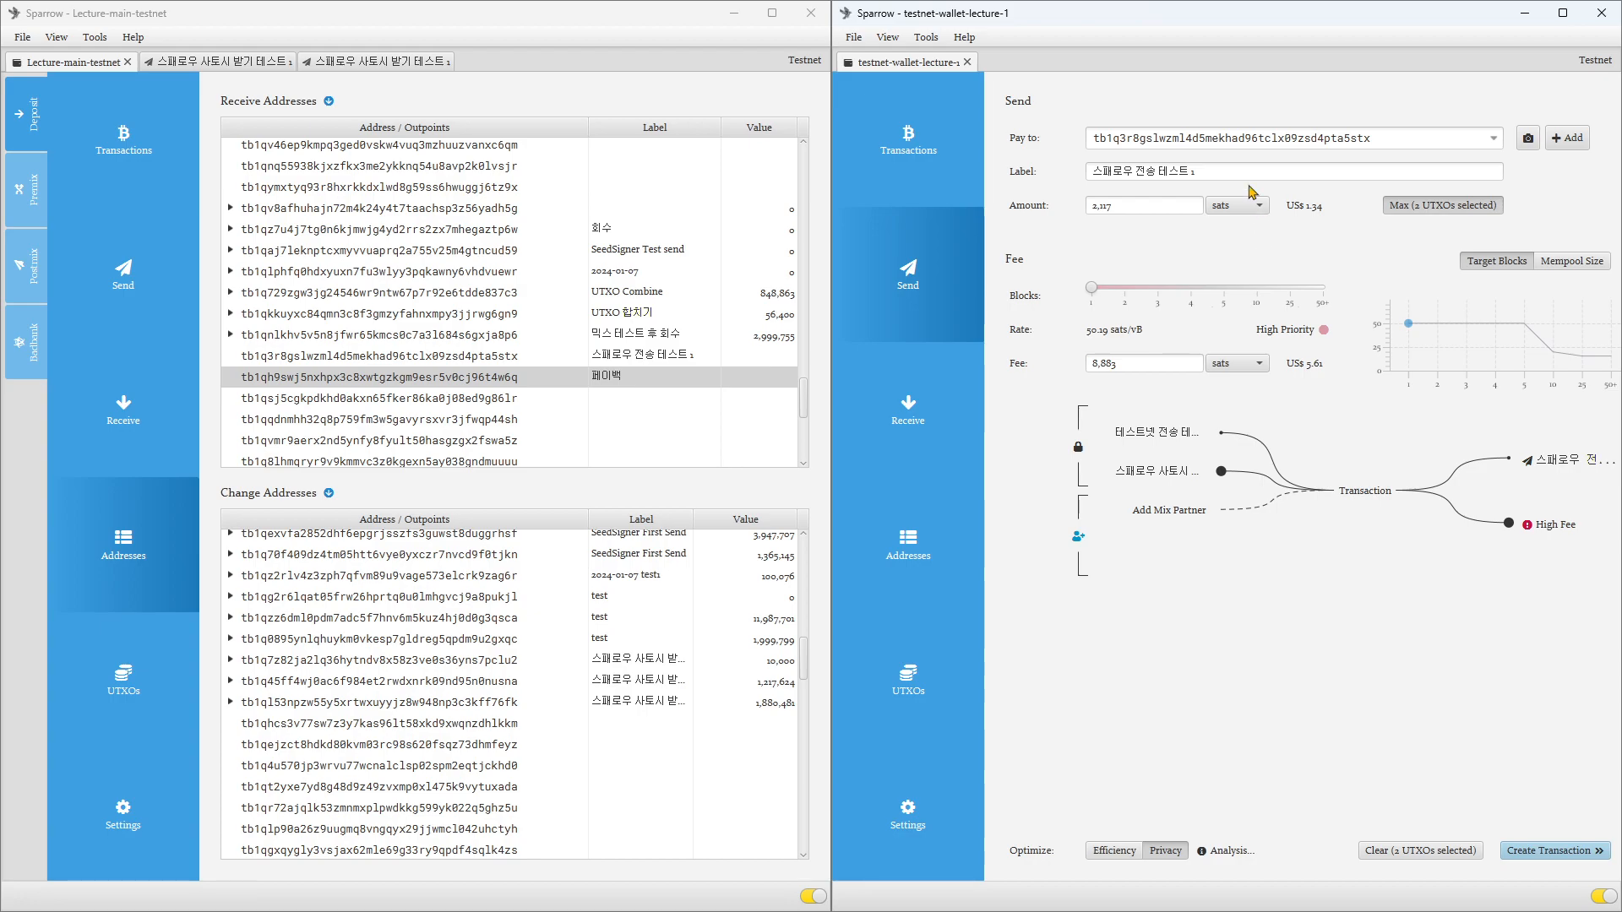
pyautogui.click(1232, 138)
pyautogui.doubleClick(1232, 138)
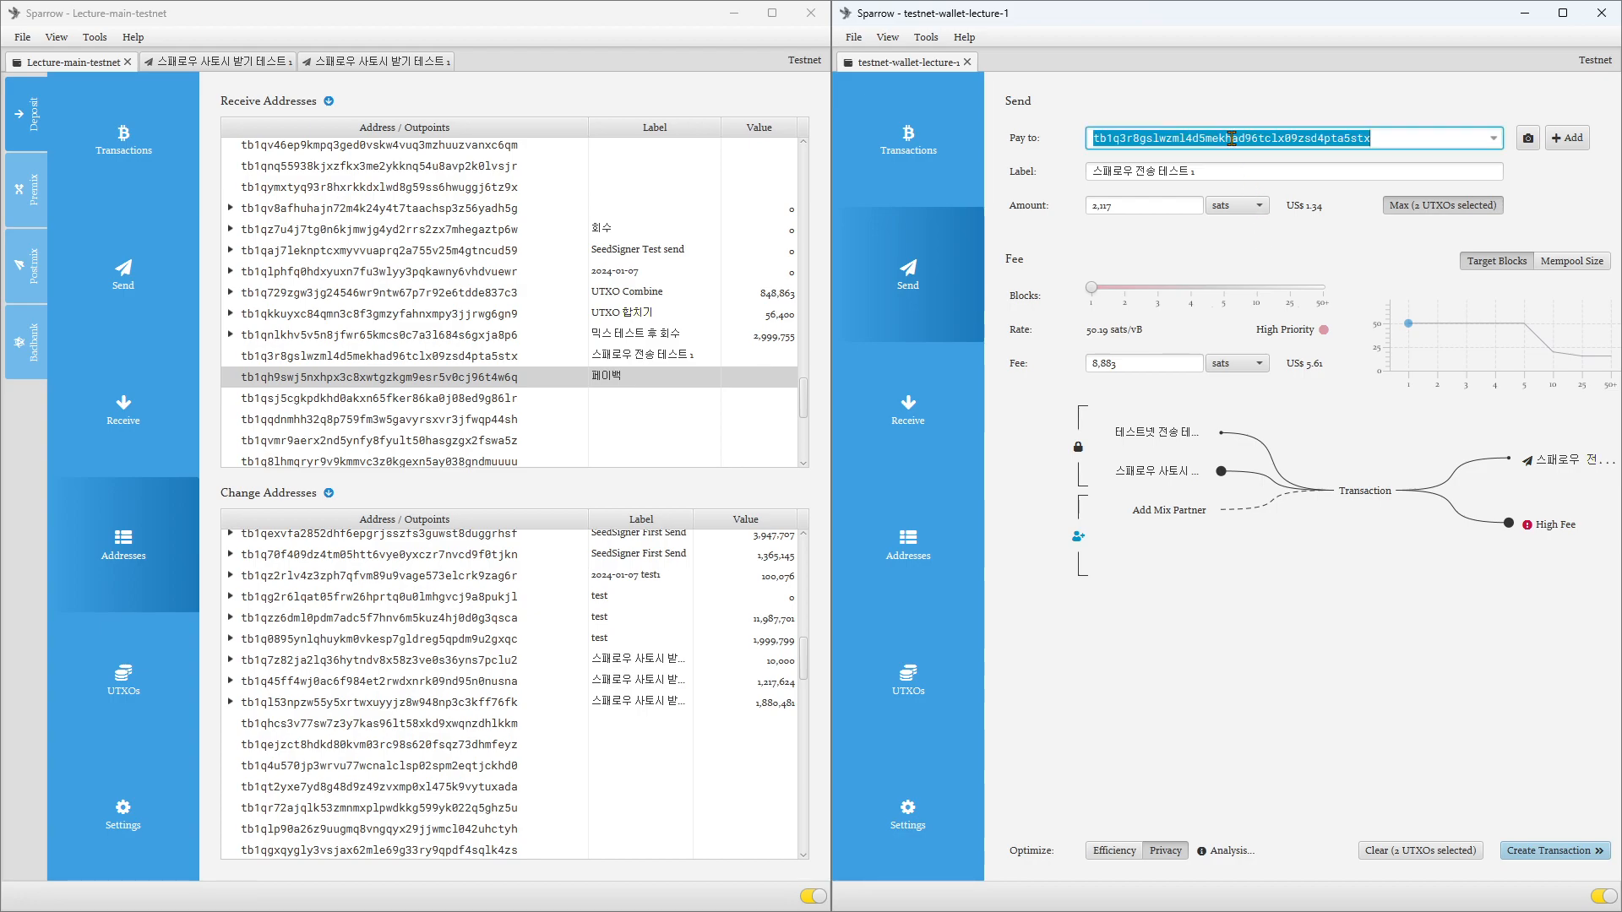
pyautogui.write('tb1qh9swj5nxhpx3c8xwtgzkgm9esr5v0cj96t4w6q')
pyautogui.press('Tab')
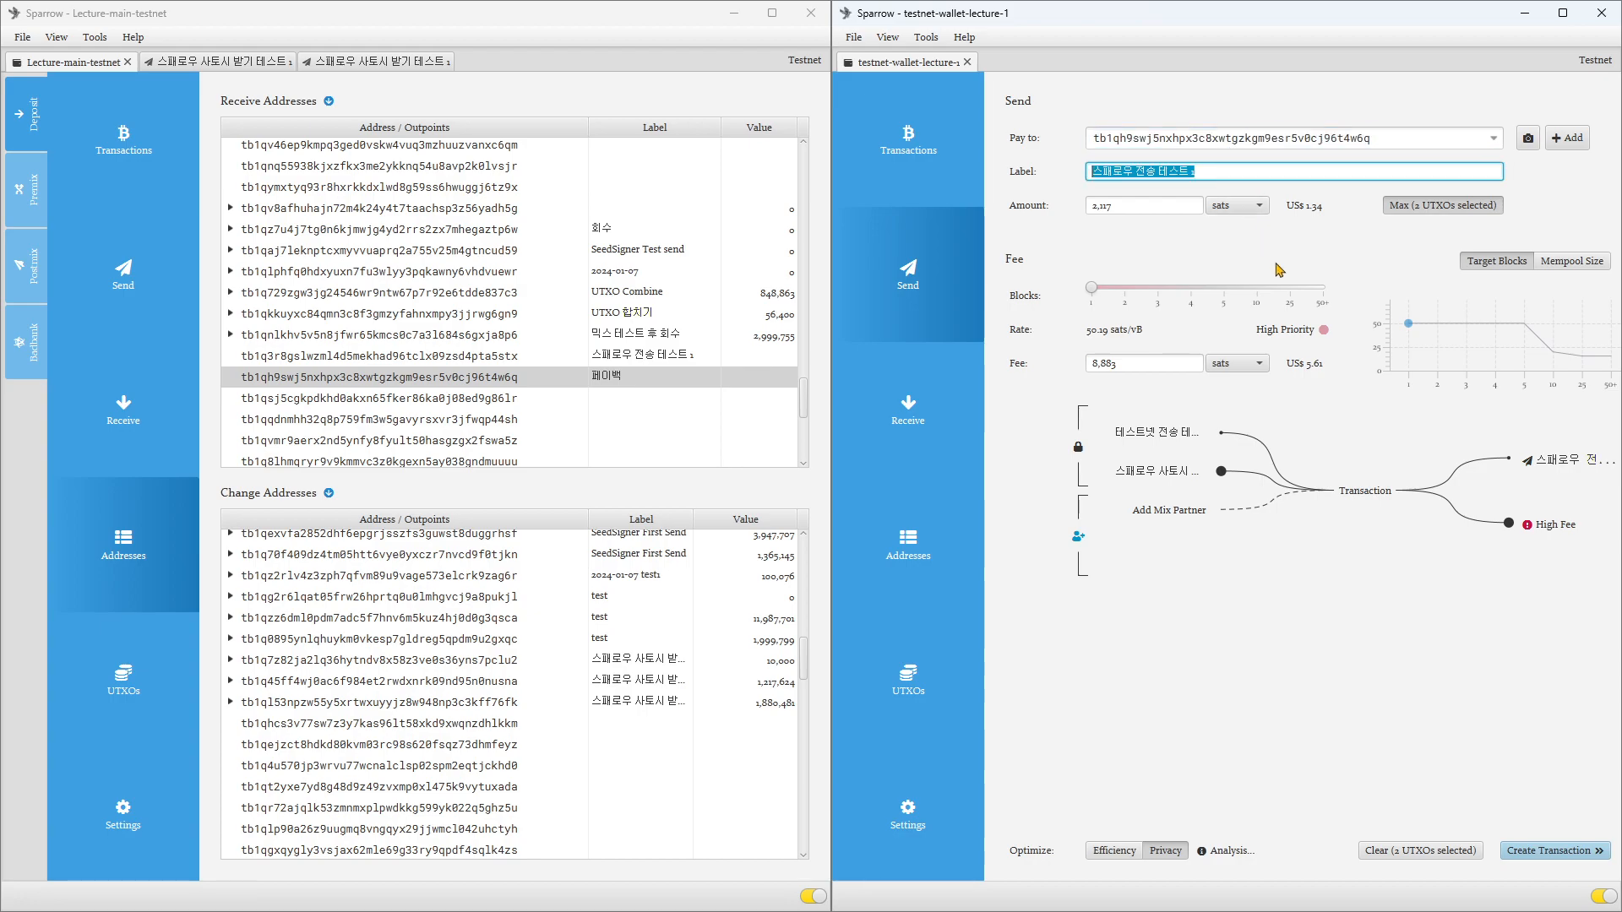
# Step: Label the payment "페이백" and use the maximum amount from the two selected UTXOs
pyautogui.write('페이백')
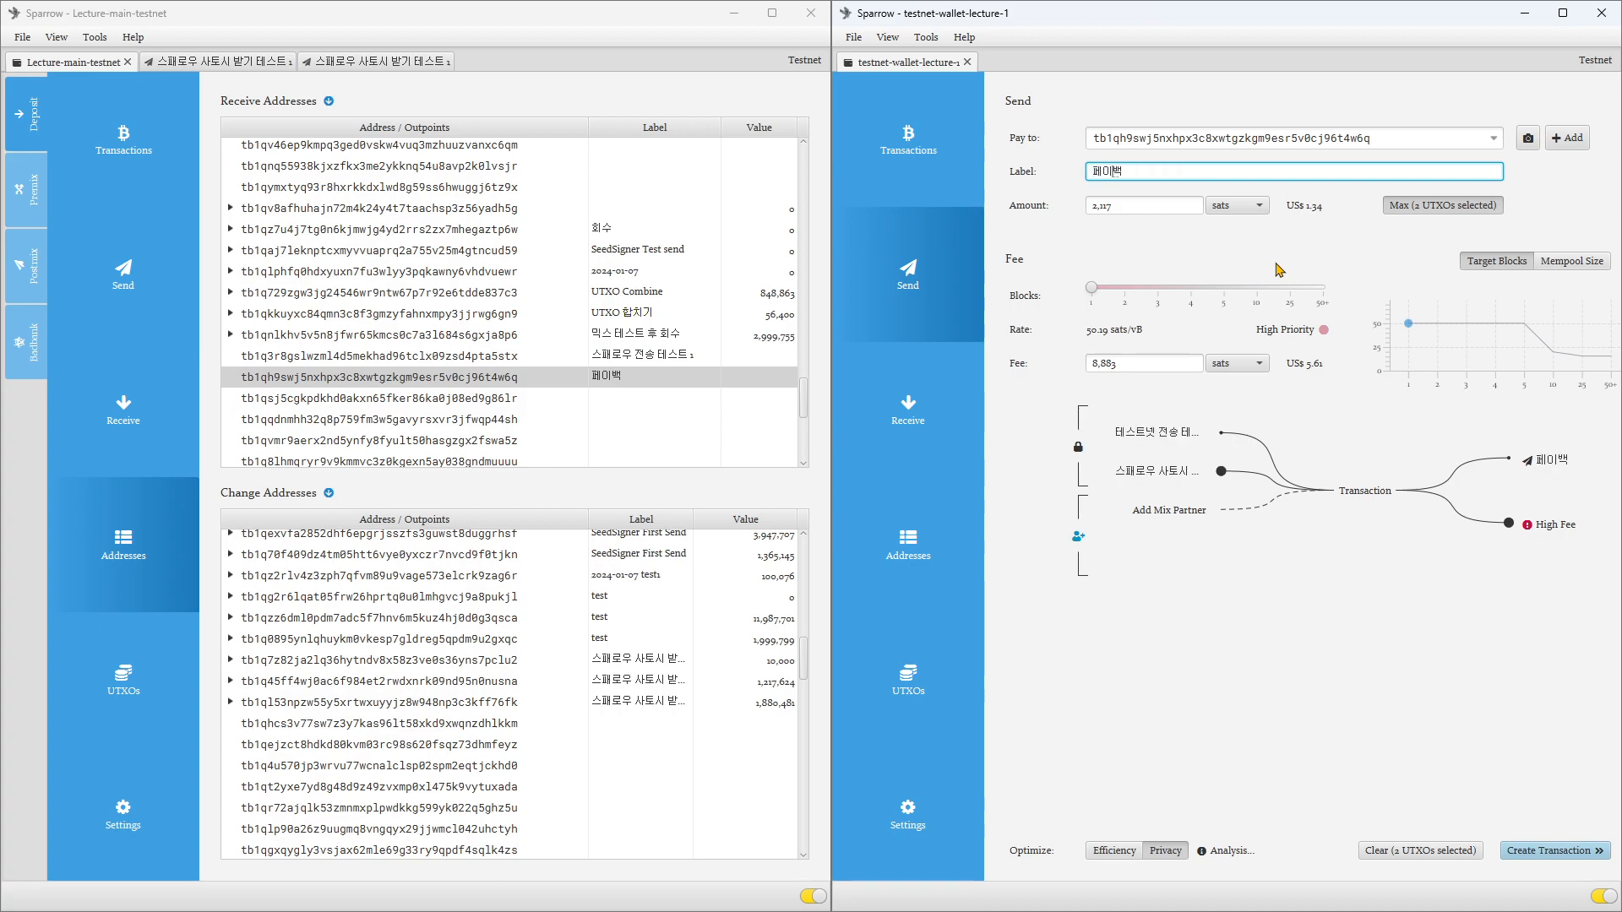
pyautogui.click(1422, 212)
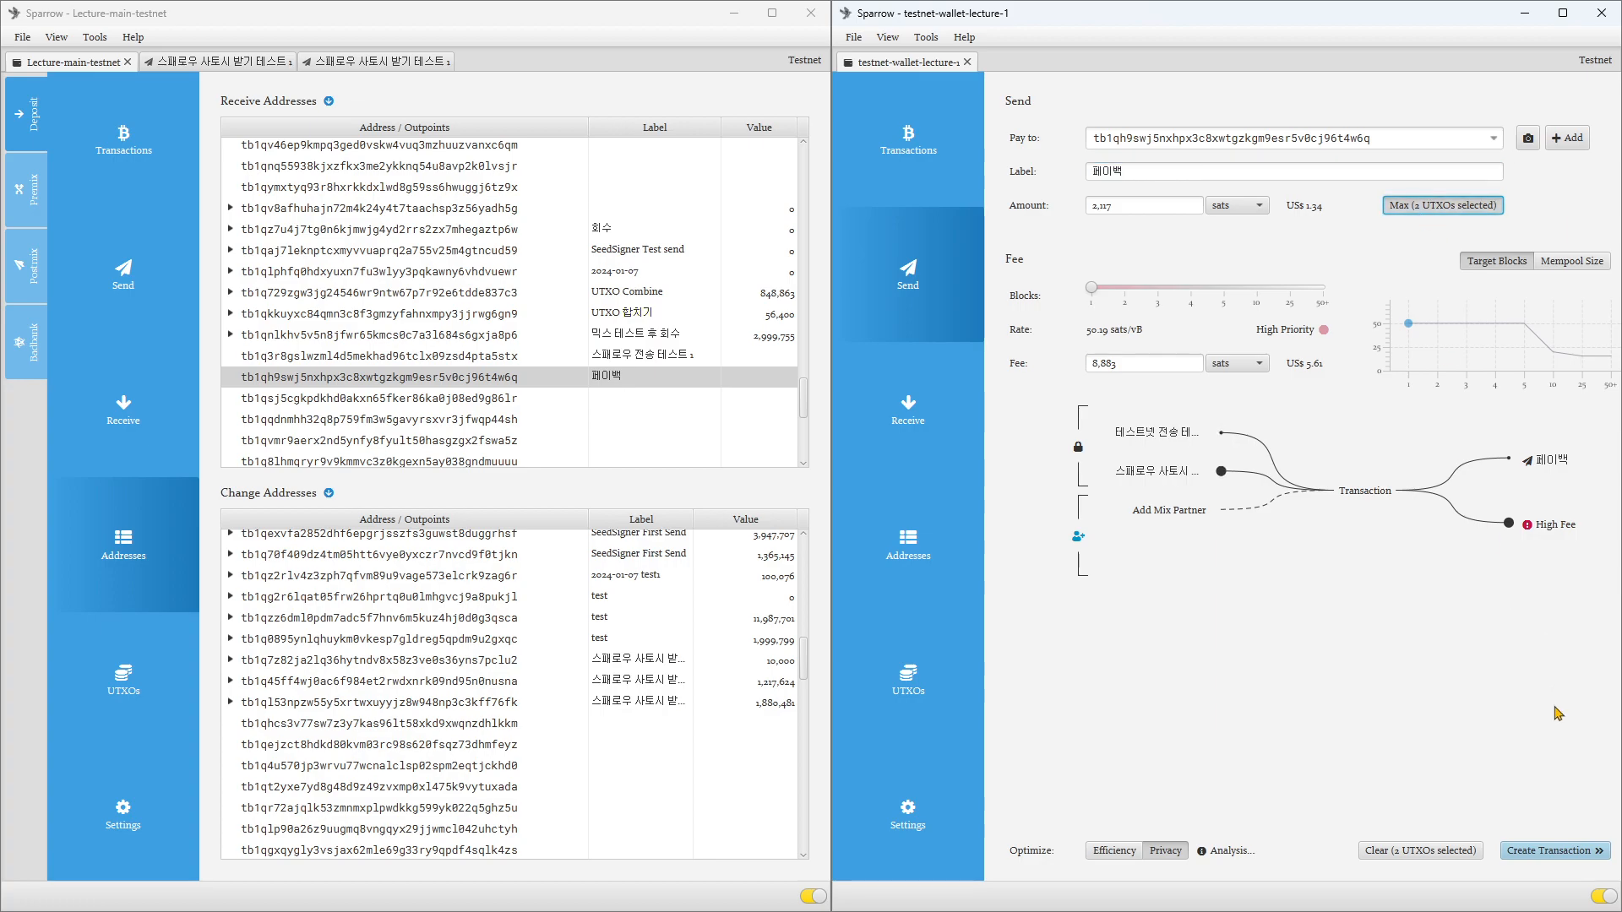
# Step: Widen the testnet-wallet-lecture-1 window, create the 페이백 transaction, and return to the wallet's Send form
pyautogui.moveTo(832, 473); pyautogui.dragTo(561, 460)
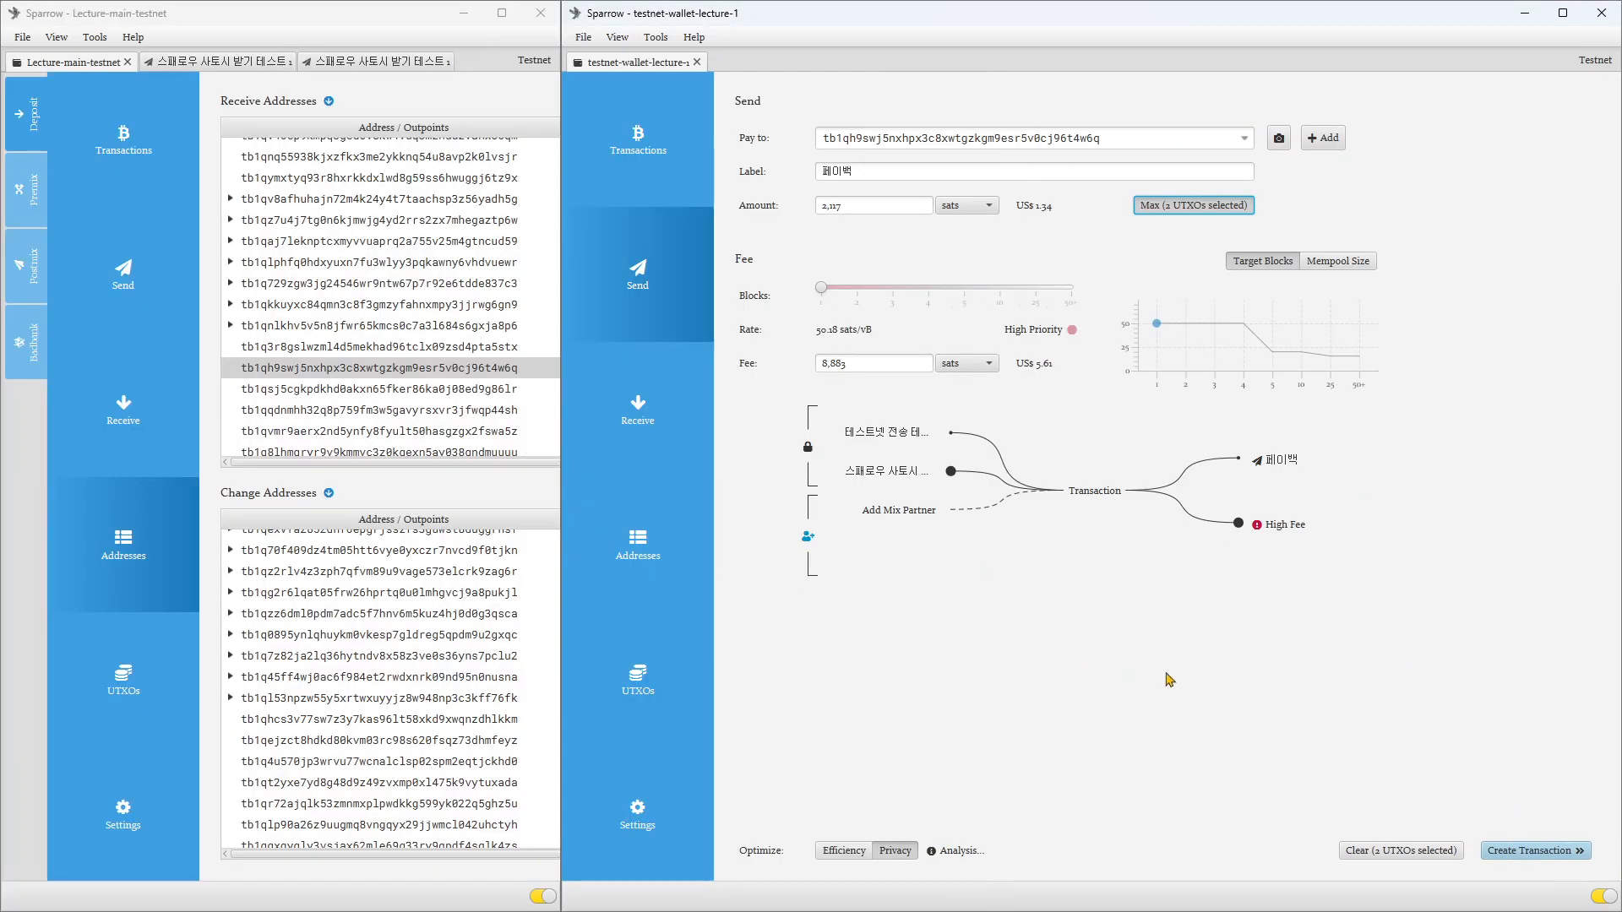
pyautogui.click(1535, 849)
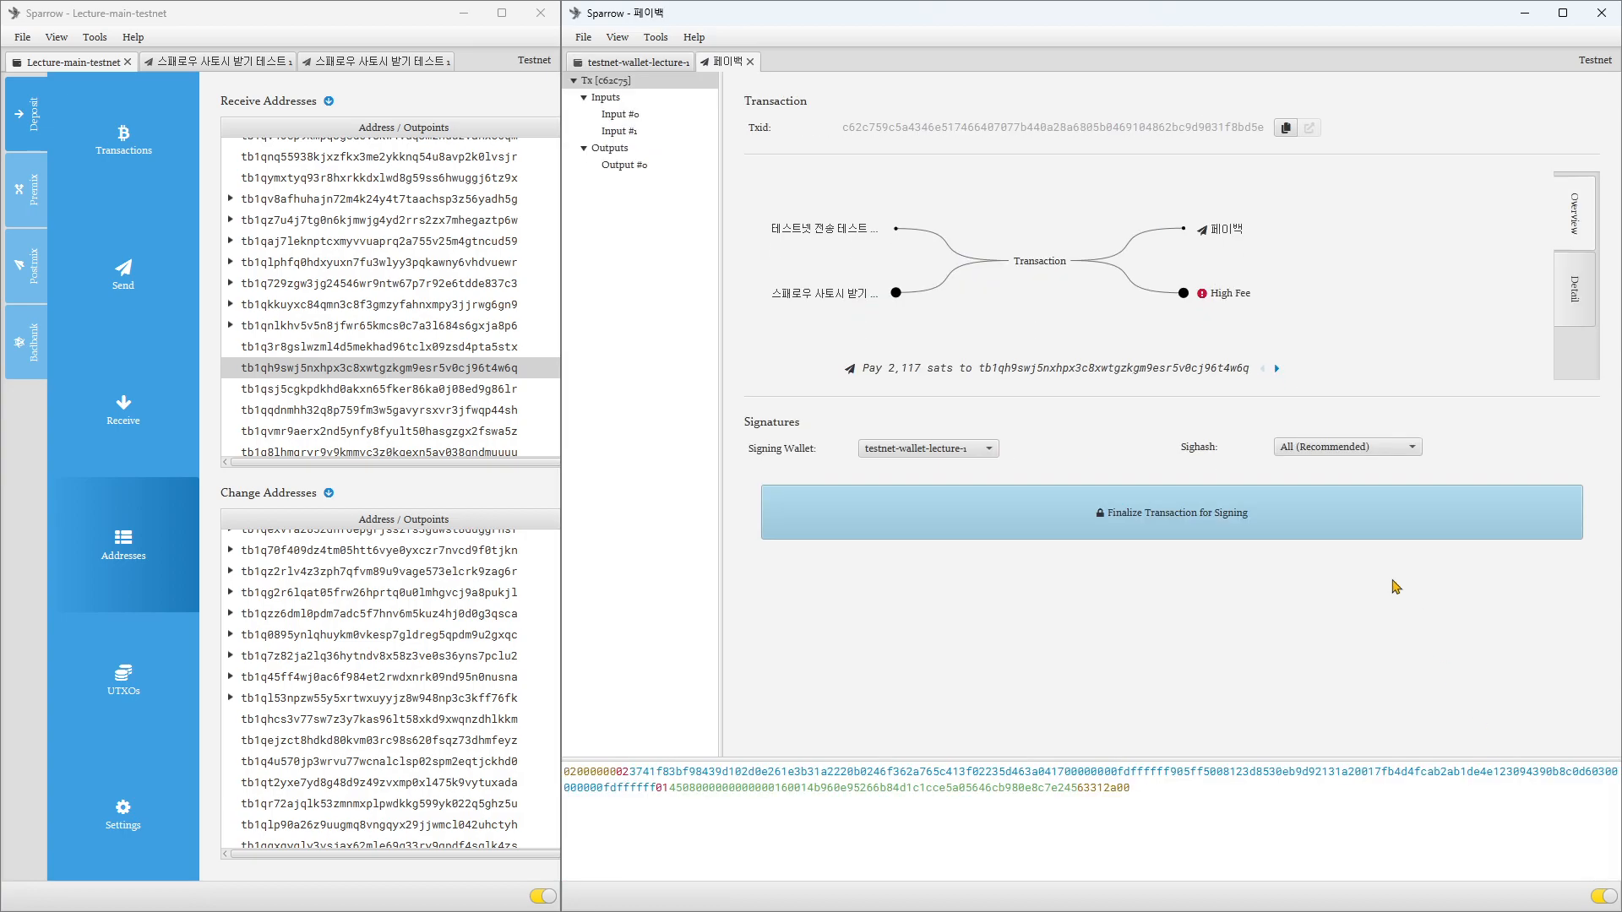
pyautogui.click(657, 64)
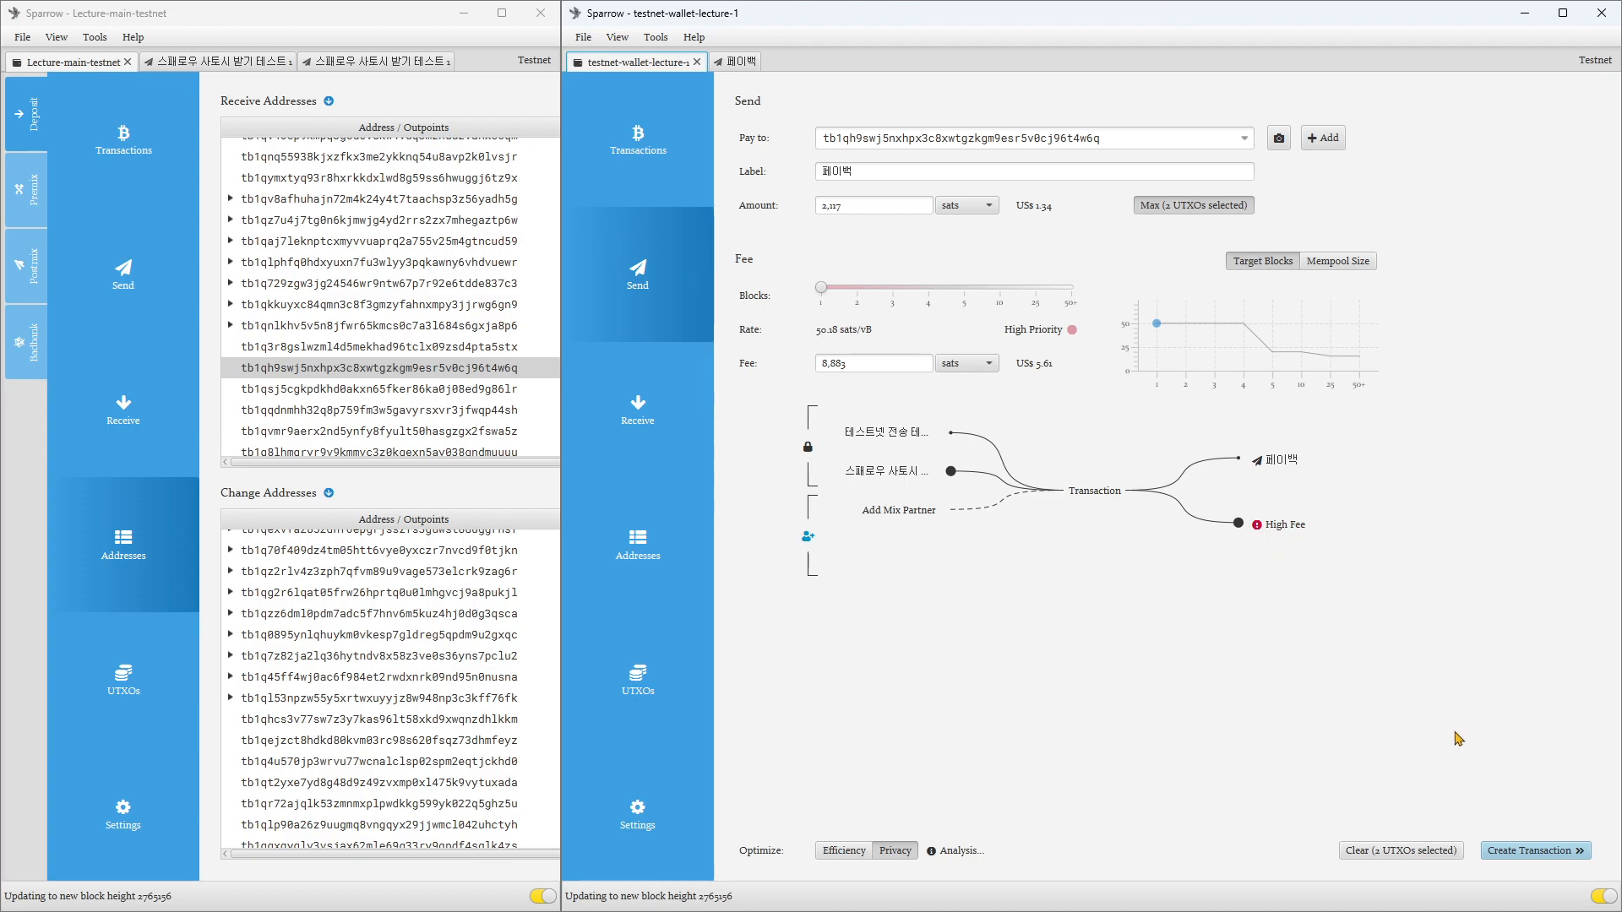
# Step: Create the 페이백 transaction, finalize it, and broadcast it once signed with the testnet-wallet-lecture-1 wallet password
pyautogui.click(1533, 853)
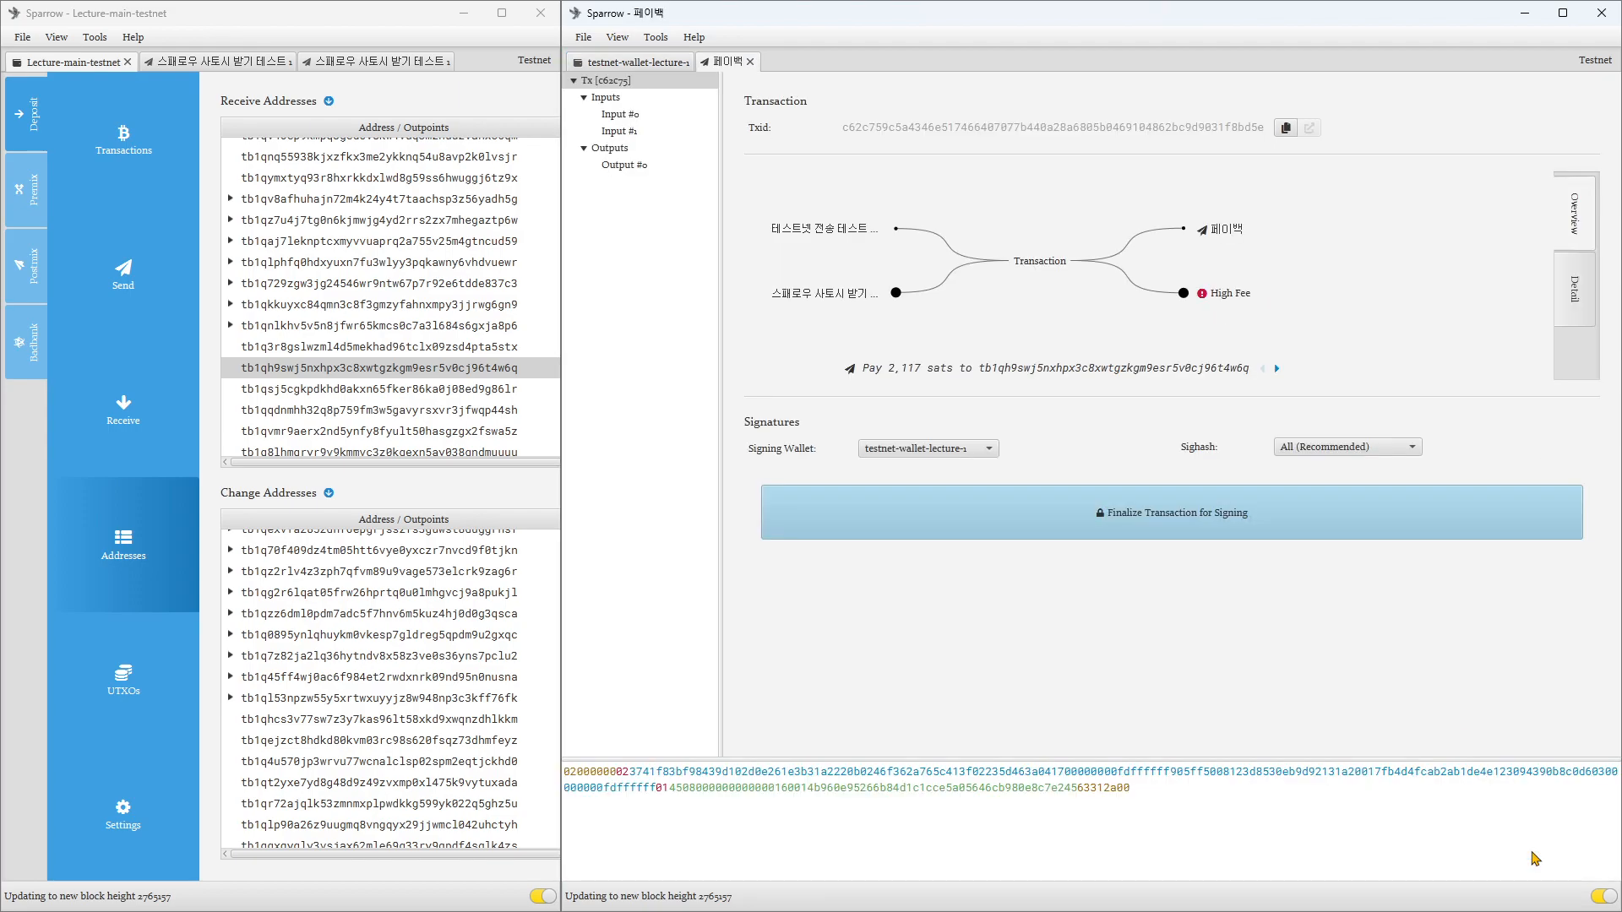
pyautogui.click(1188, 515)
pyautogui.click(1461, 513)
pyautogui.write('****')
pyautogui.click(1085, 533)
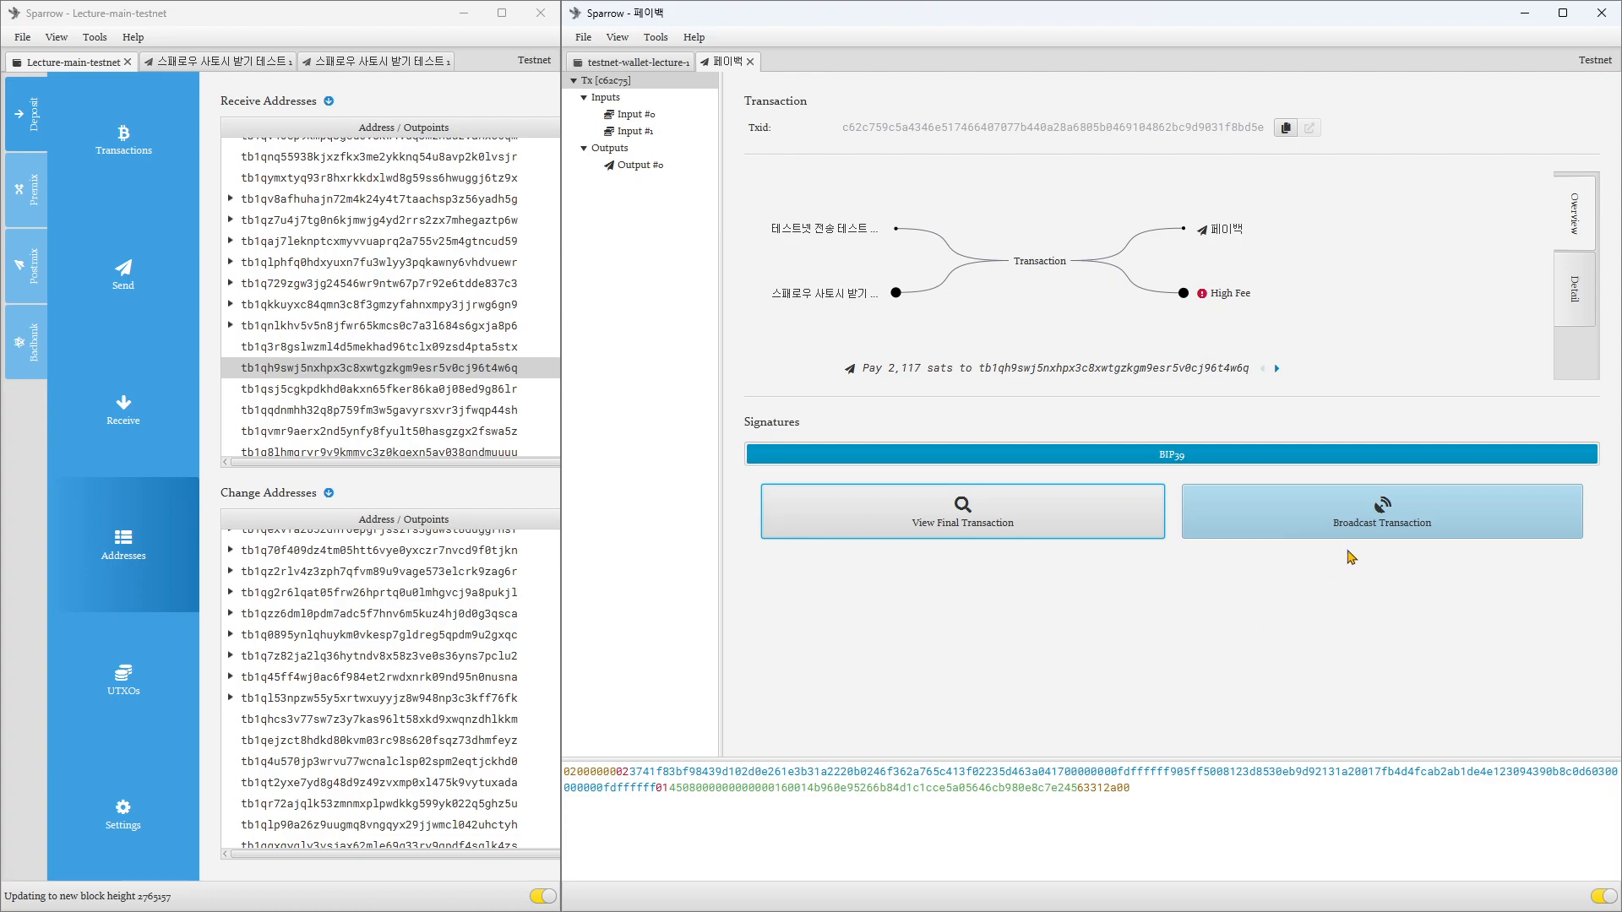
pyautogui.click(1343, 517)
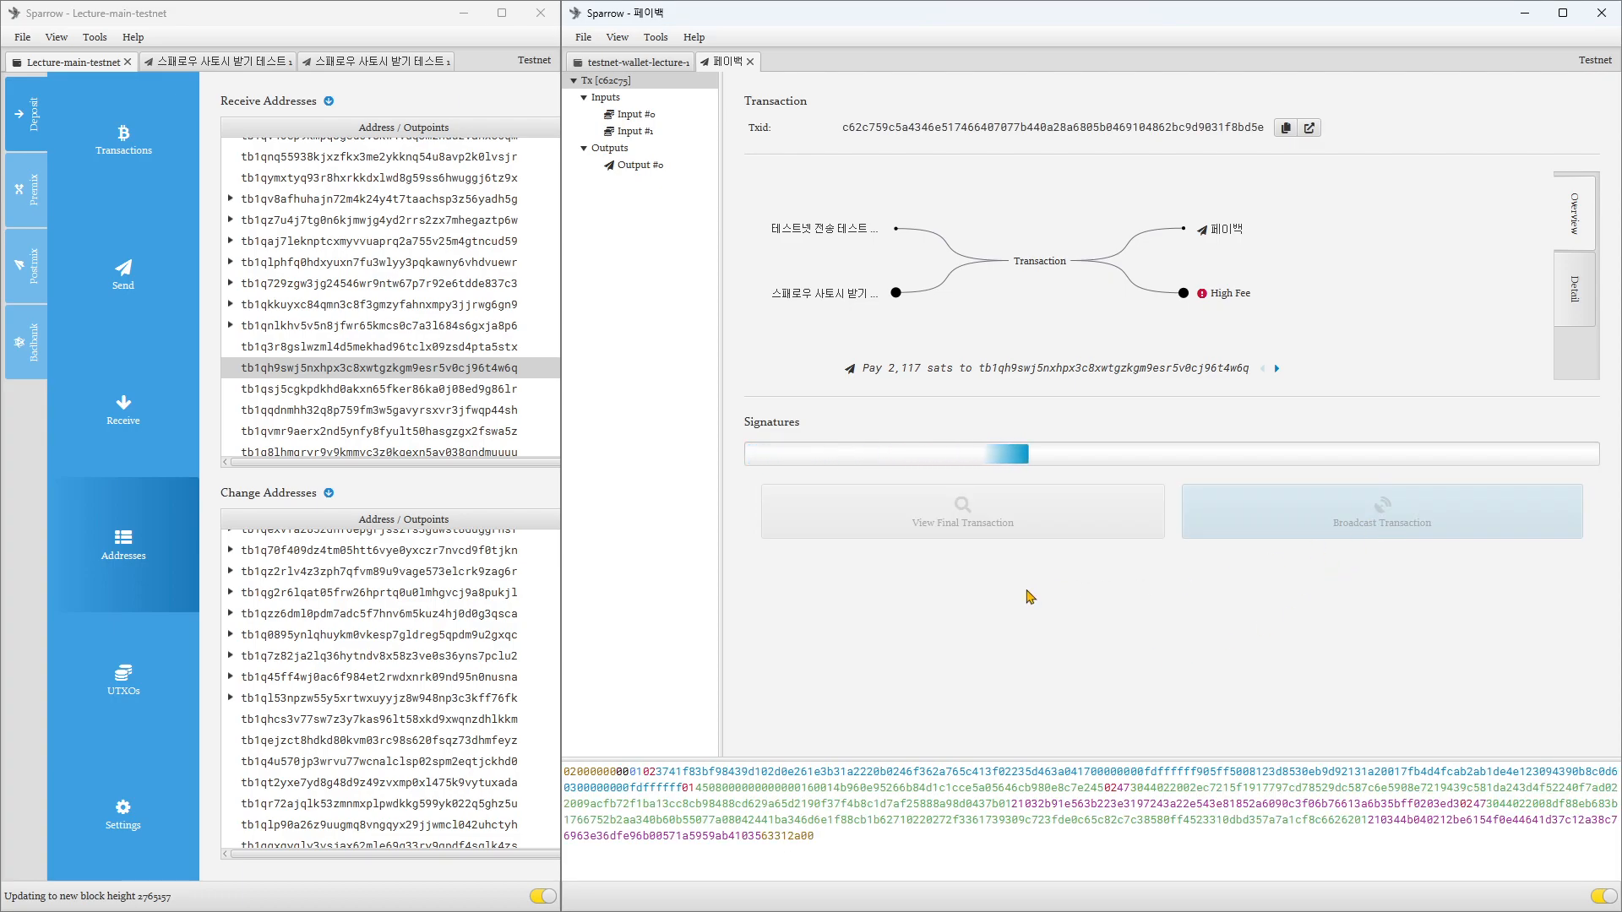
# Step: Widen the Lecture-main-testnet window and examine the 페이백 transaction in both wallets' transaction lists
pyautogui.moveTo(561, 636); pyautogui.dragTo(855, 642)
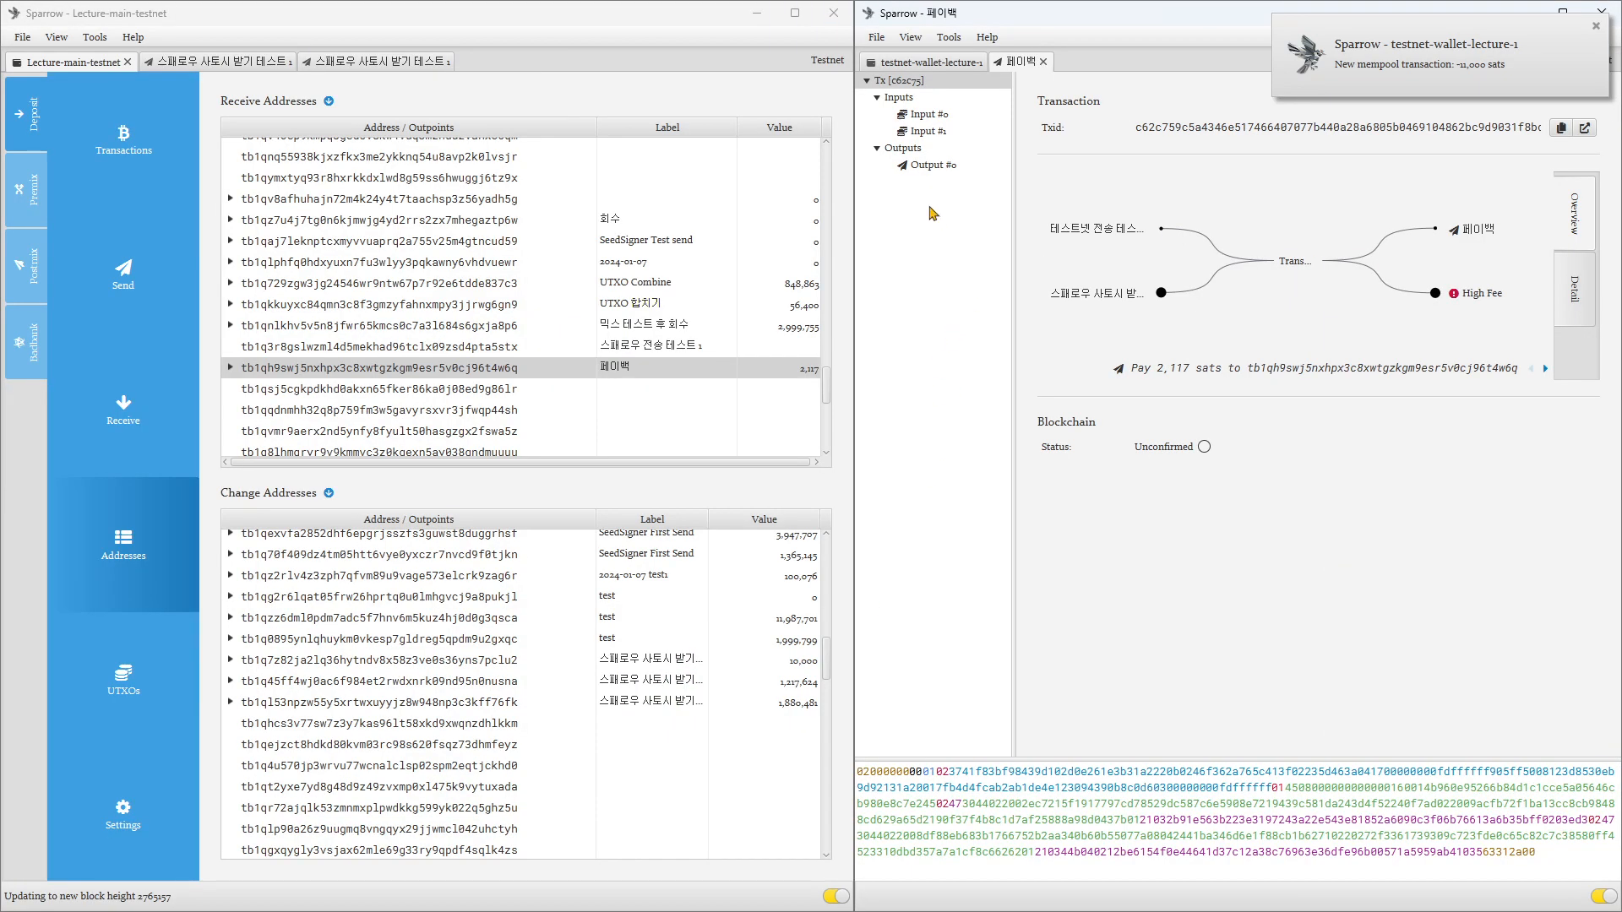
pyautogui.click(894, 70)
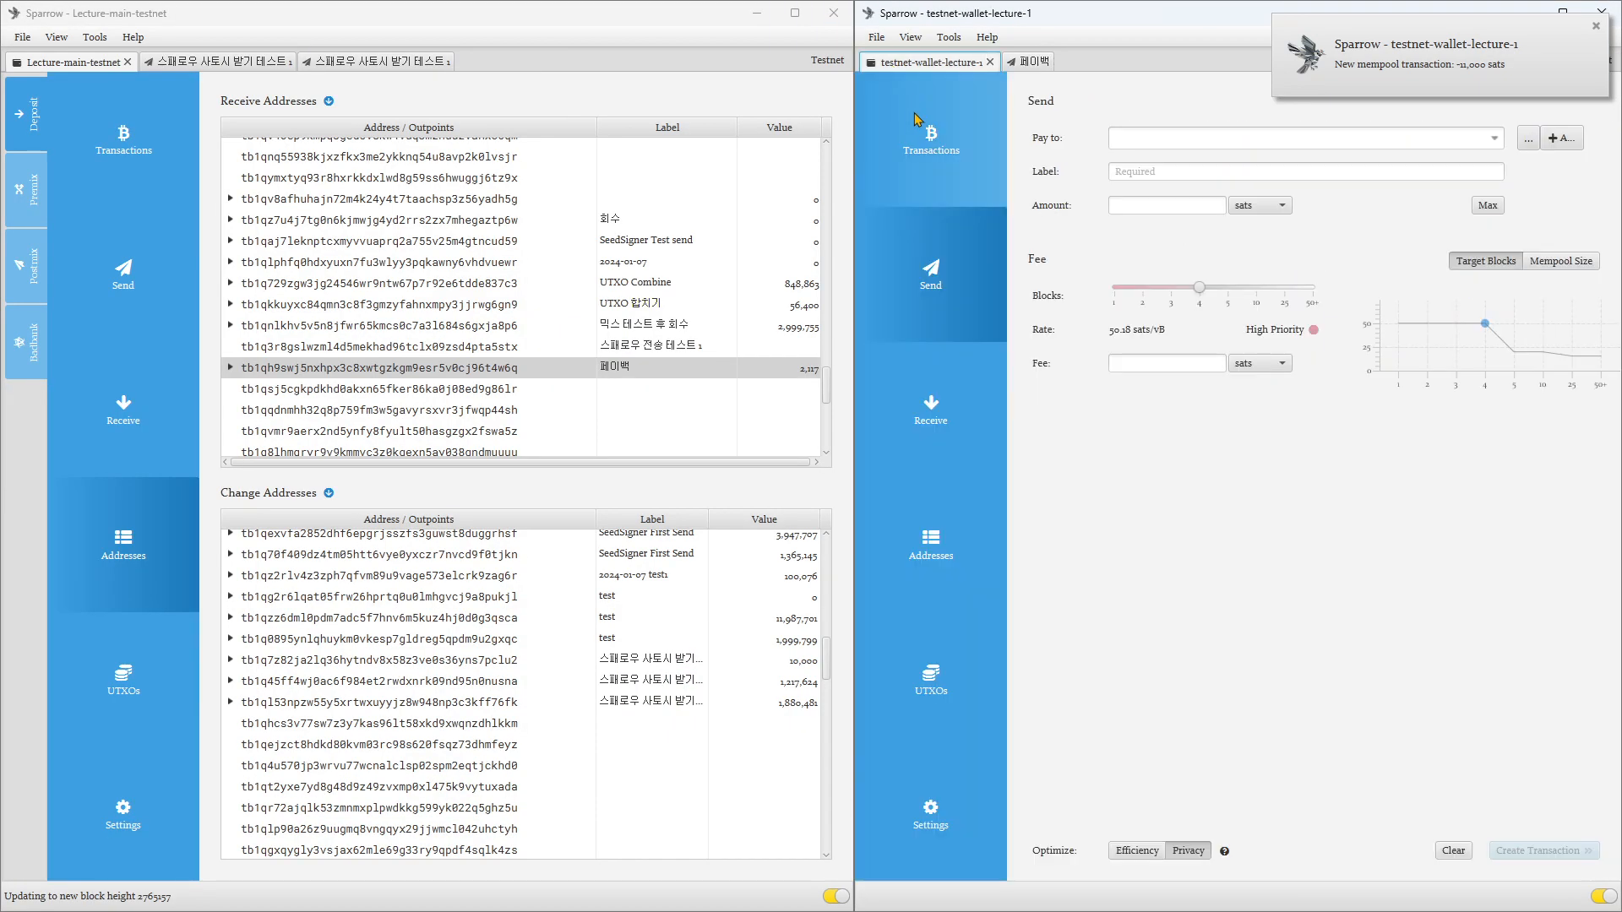
pyautogui.click(930, 141)
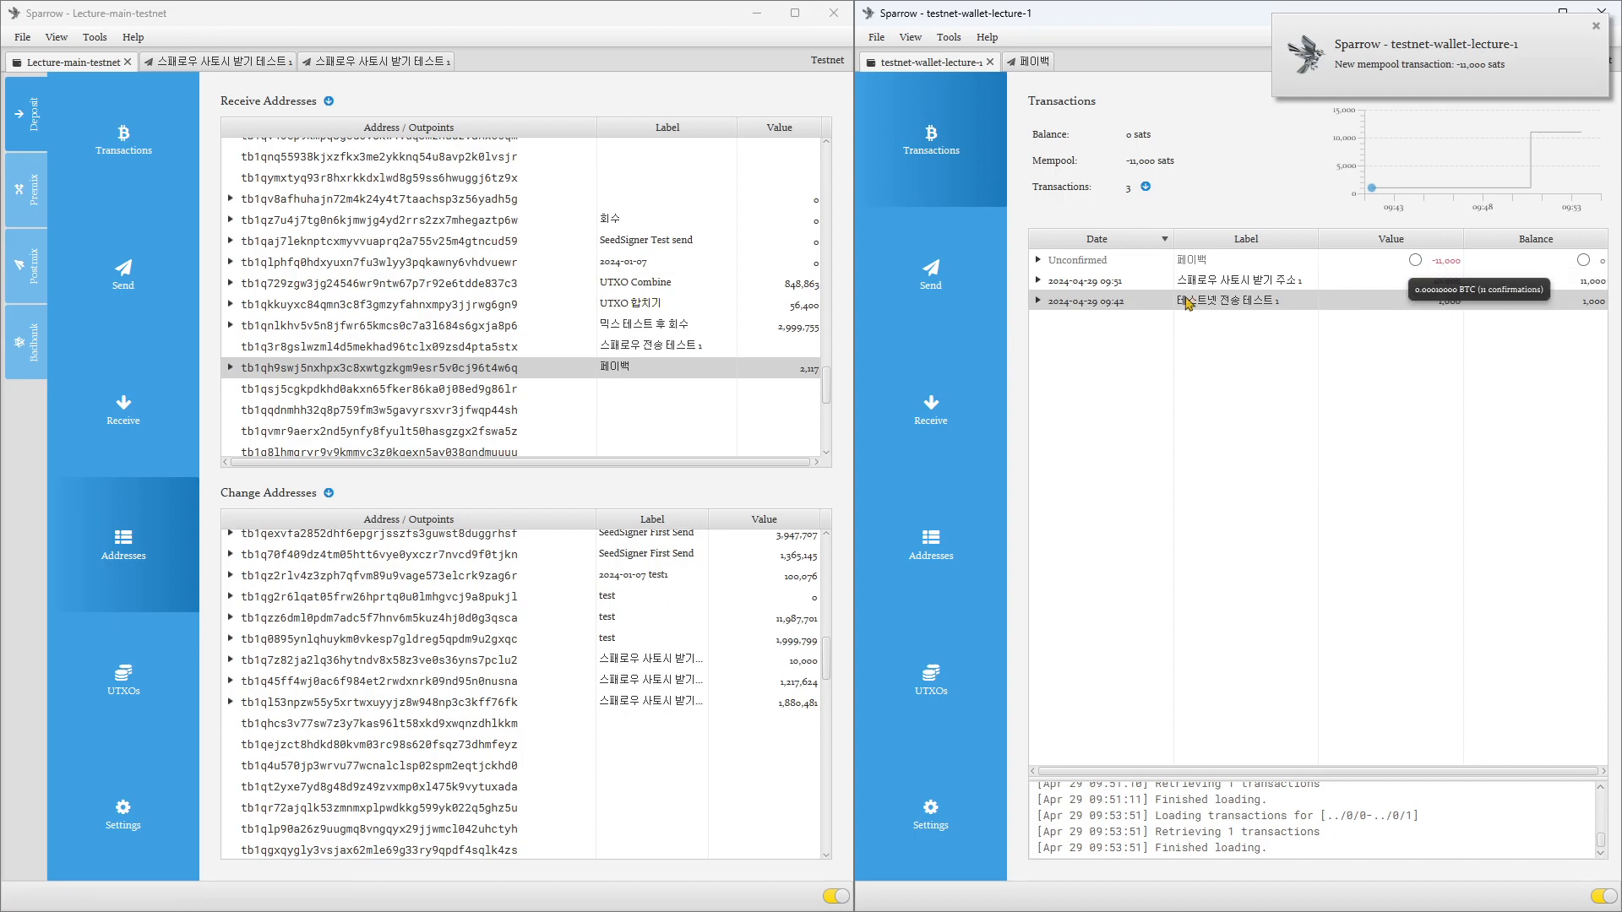
pyautogui.click(95, 164)
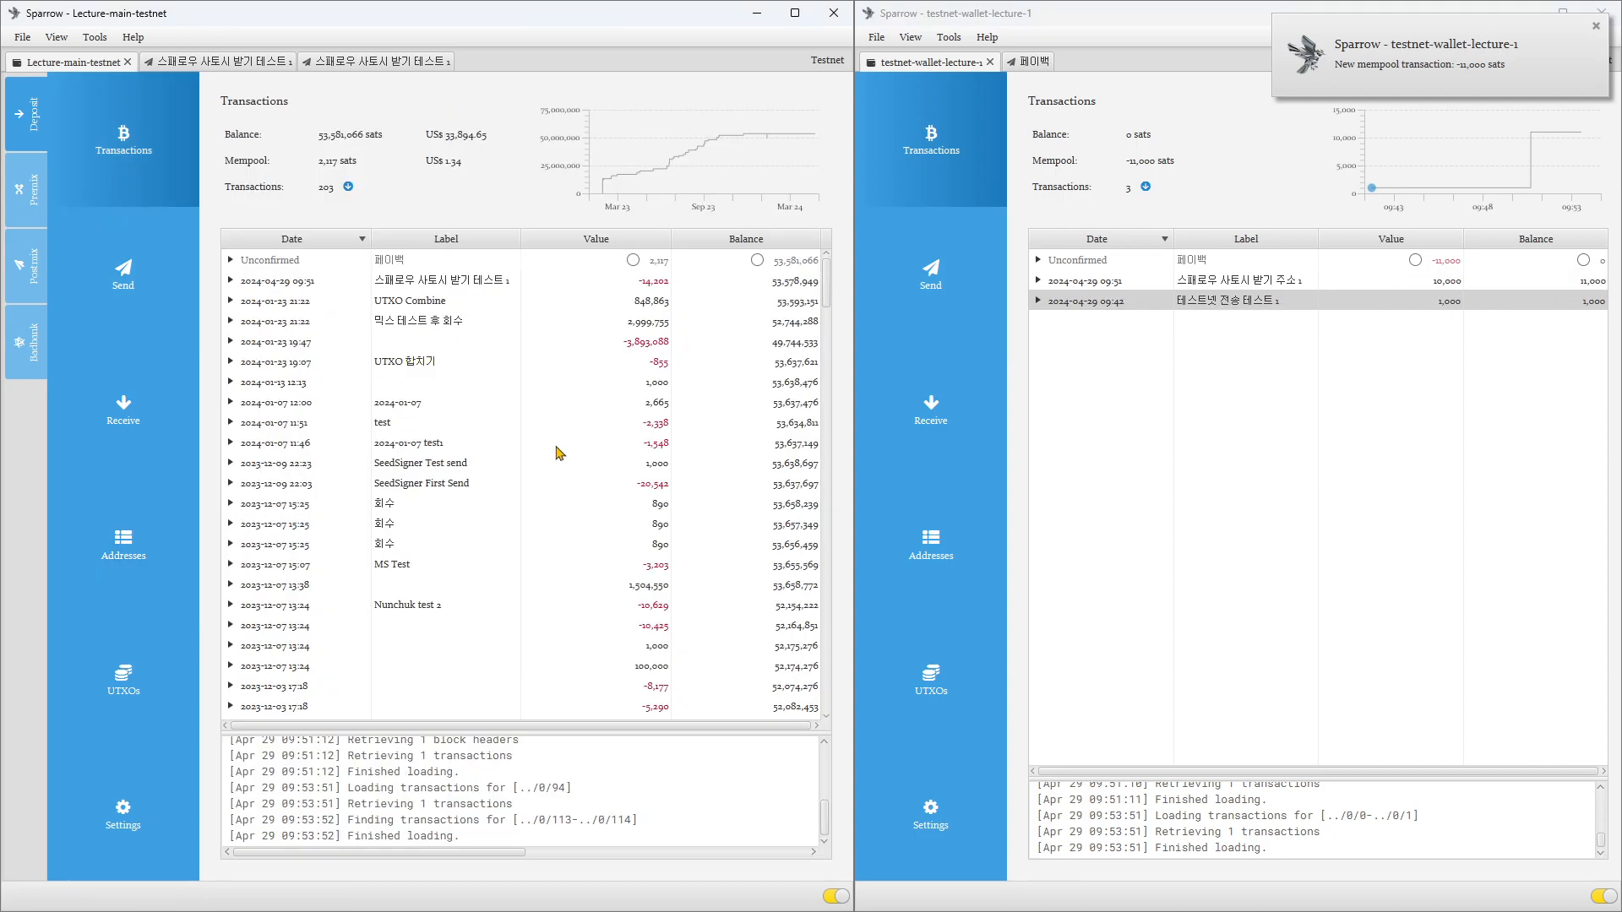
pyautogui.click(400, 260)
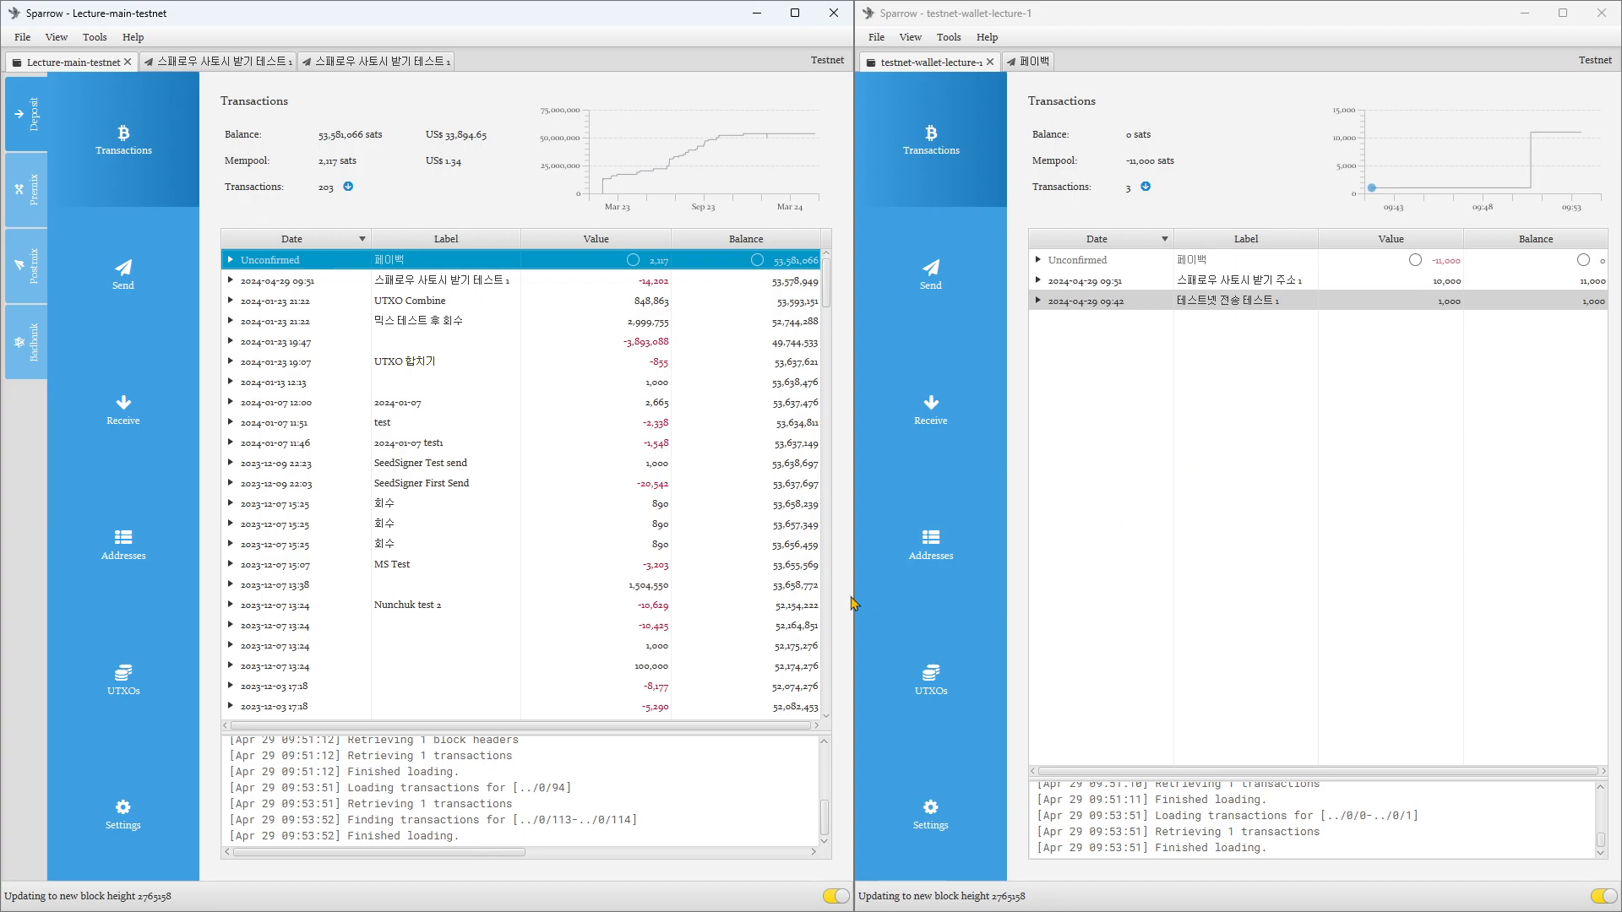
# Step: Shift the boundary between the two wallet windows so they share the screen evenly, and make testnet-wallet-lecture-1 active
pyautogui.moveTo(857, 610)
pyautogui.moveTo(857, 609); pyautogui.dragTo(815, 610)
pyautogui.click(1217, 585)
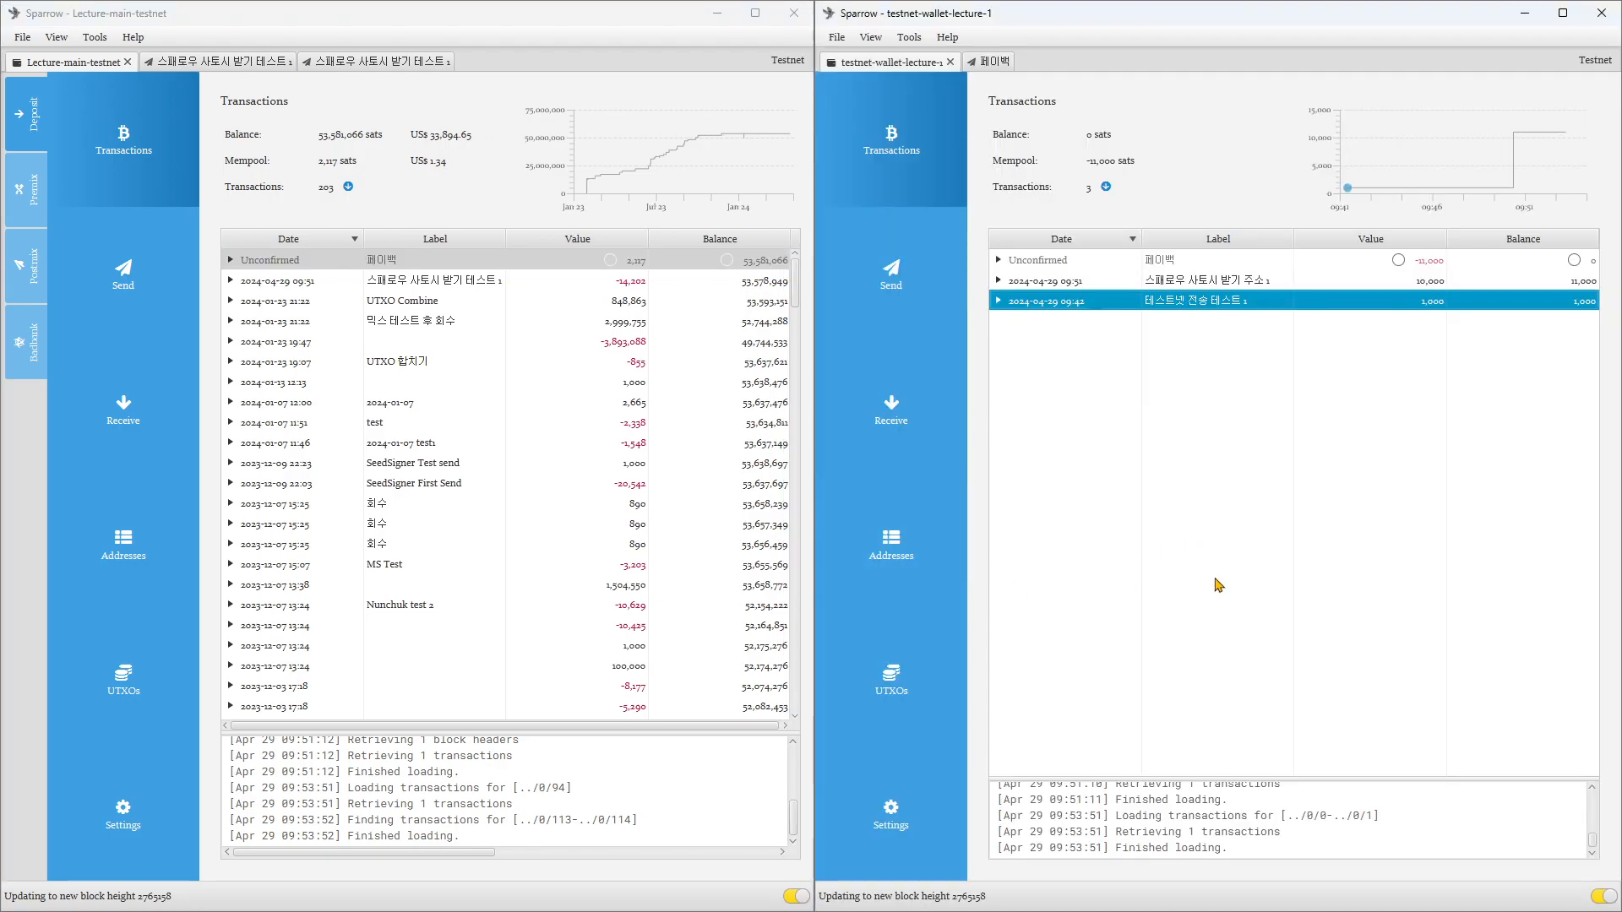